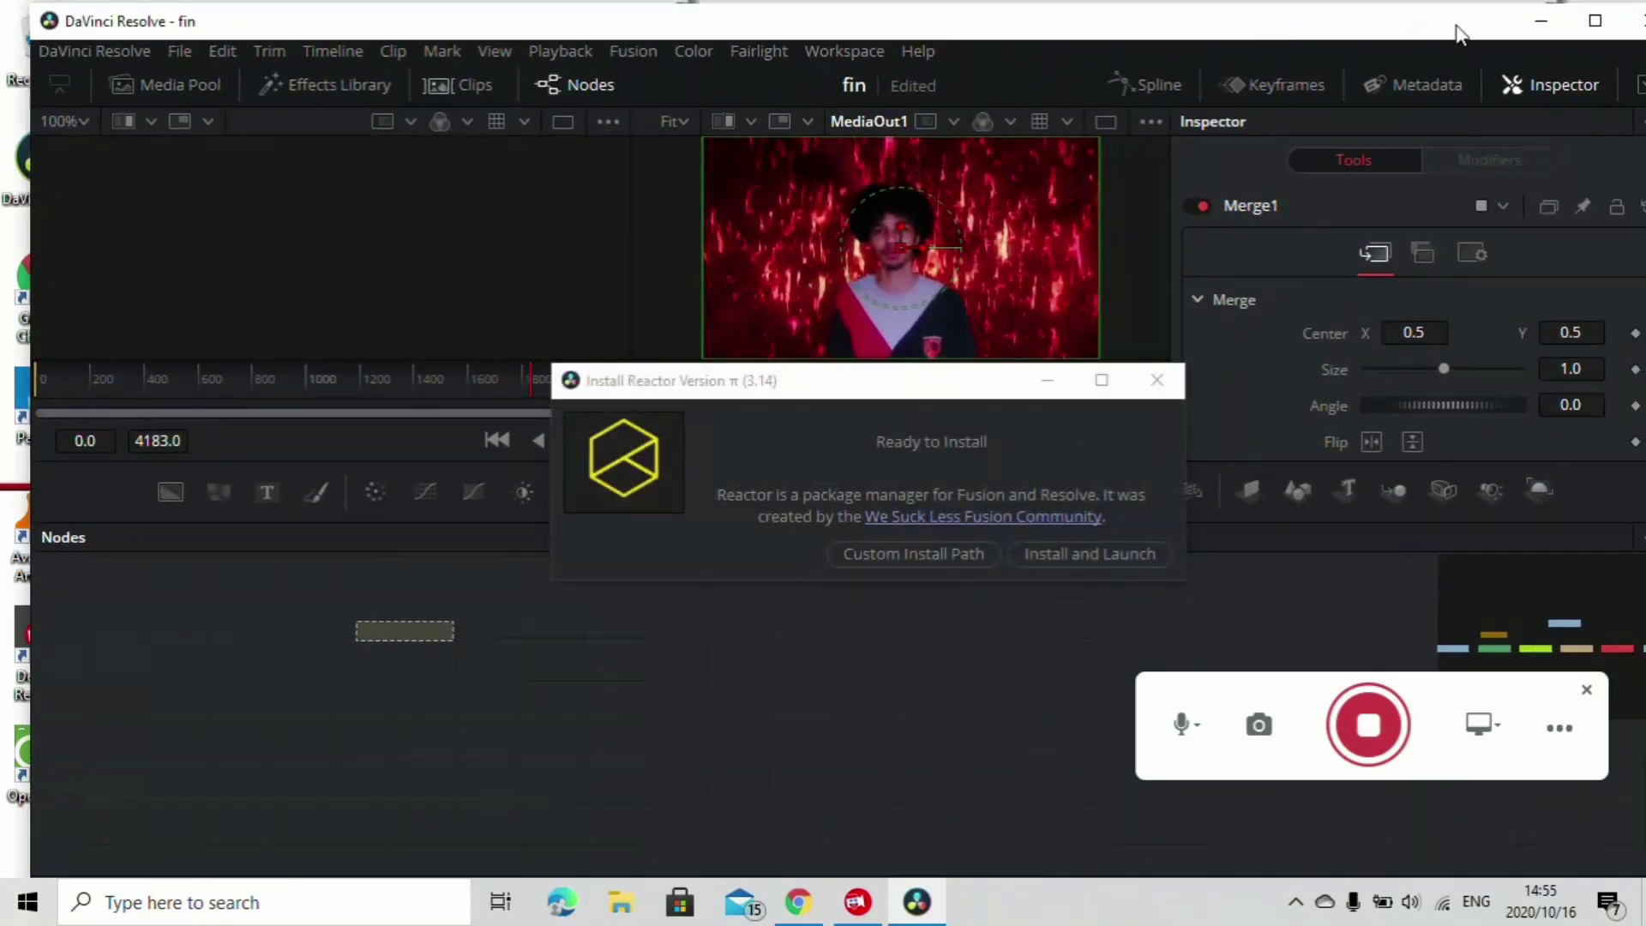
Install and launch Reactor, search 'glitch' to confirm MT_GlitchTools is installed, then close Reactor
left_click(1593, 21)
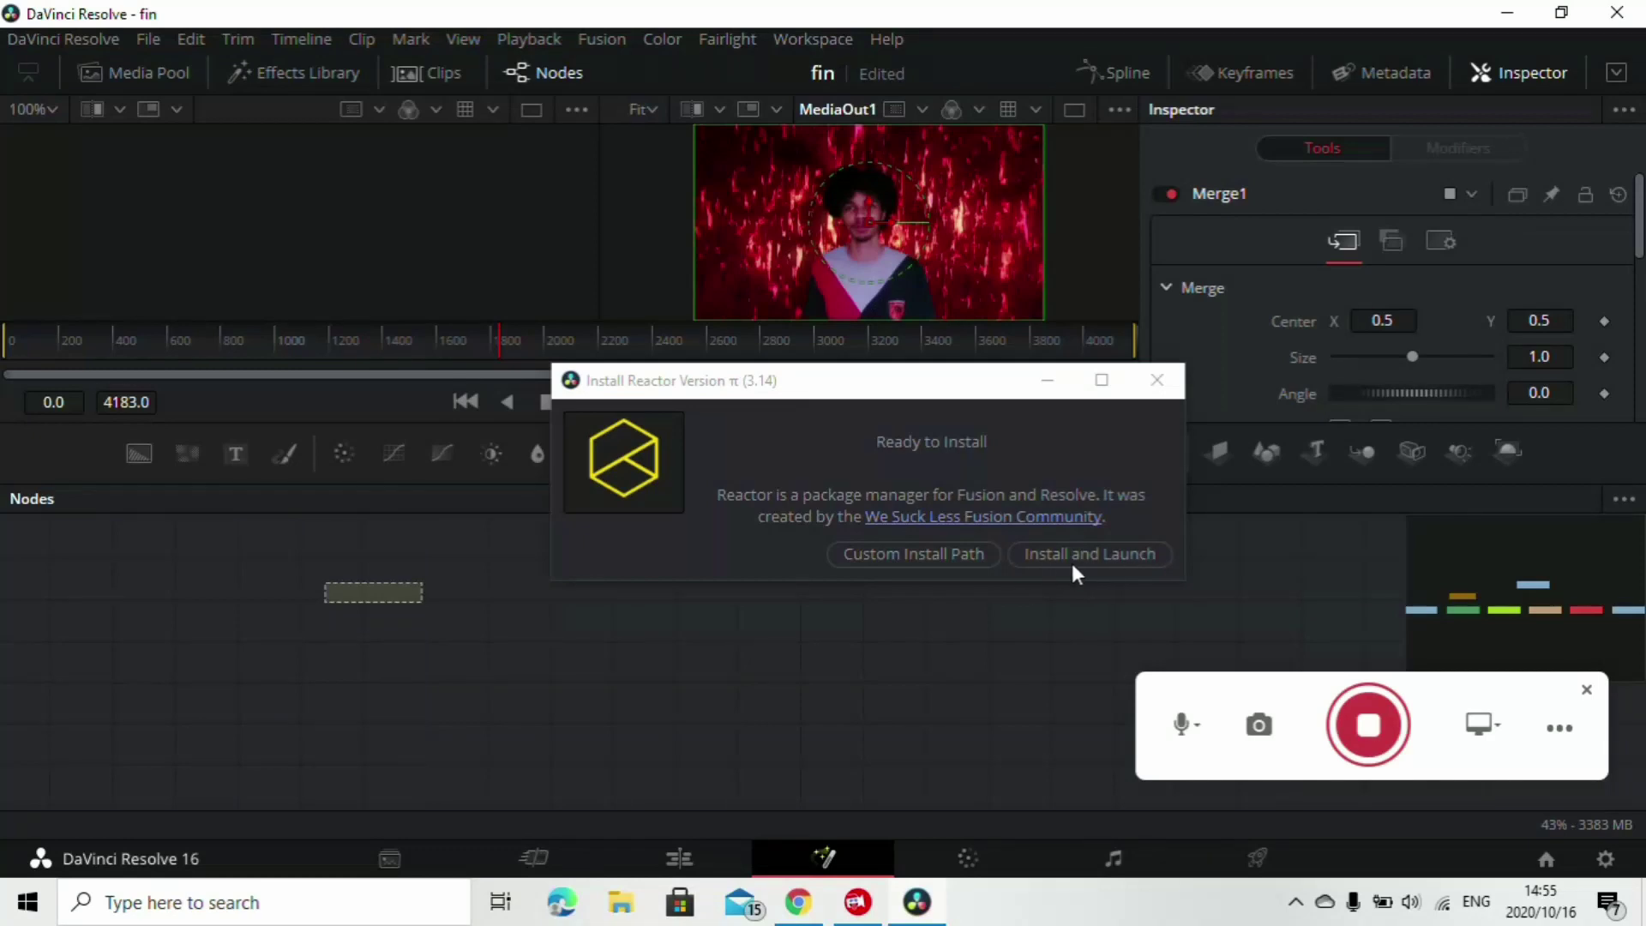
left_click(1094, 552)
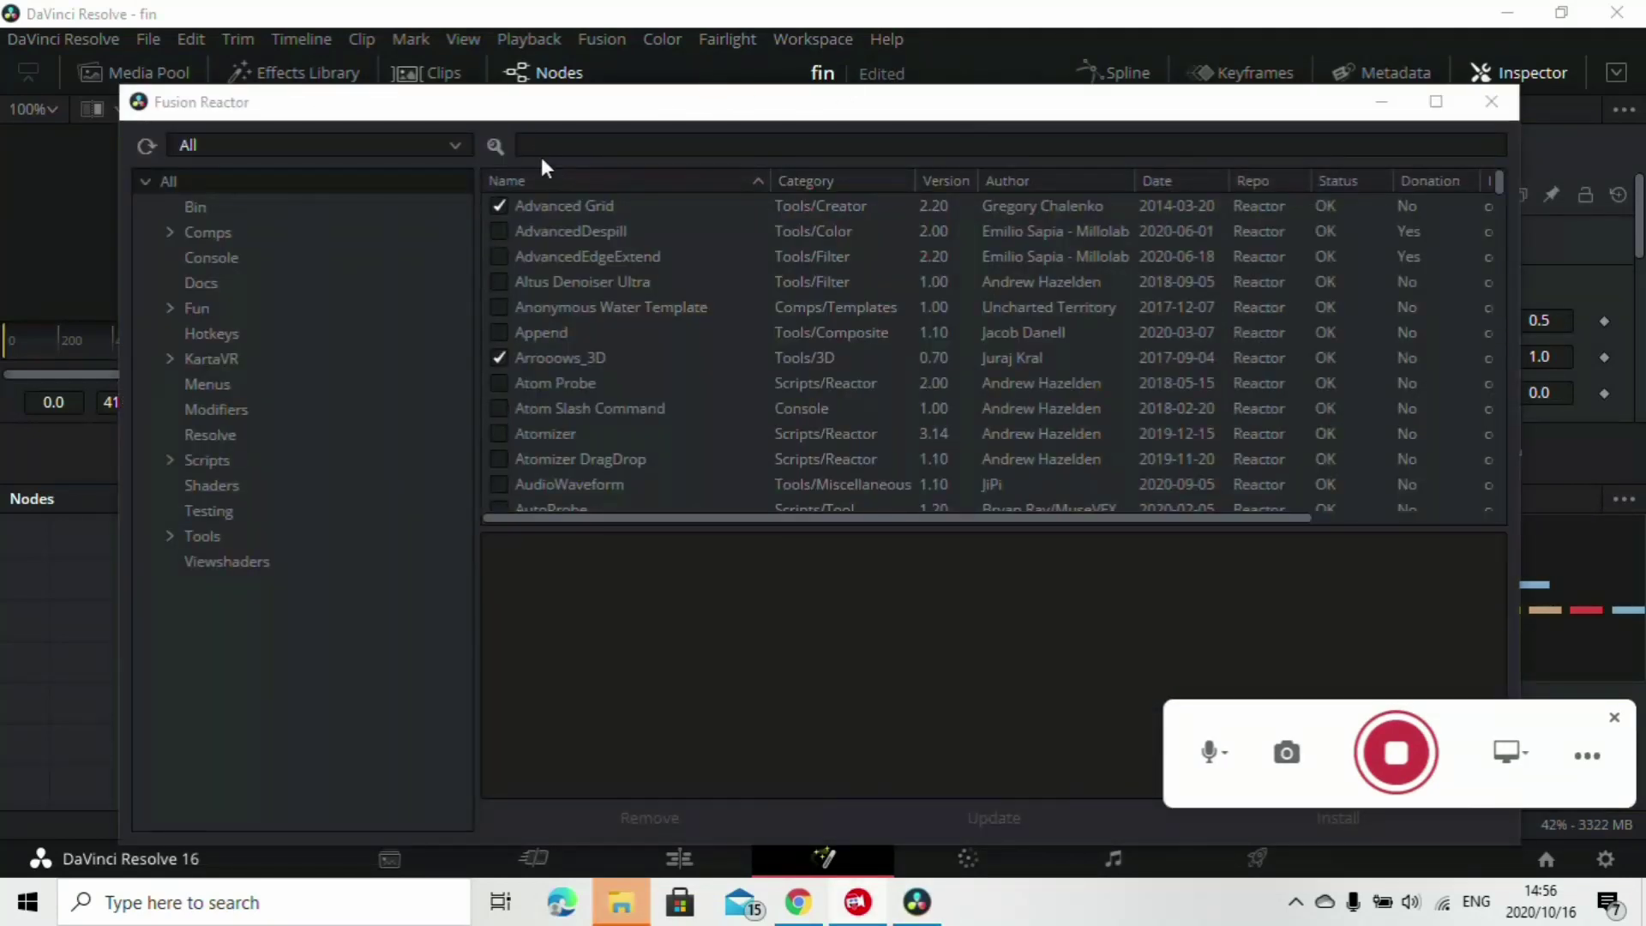
left_click(541, 147)
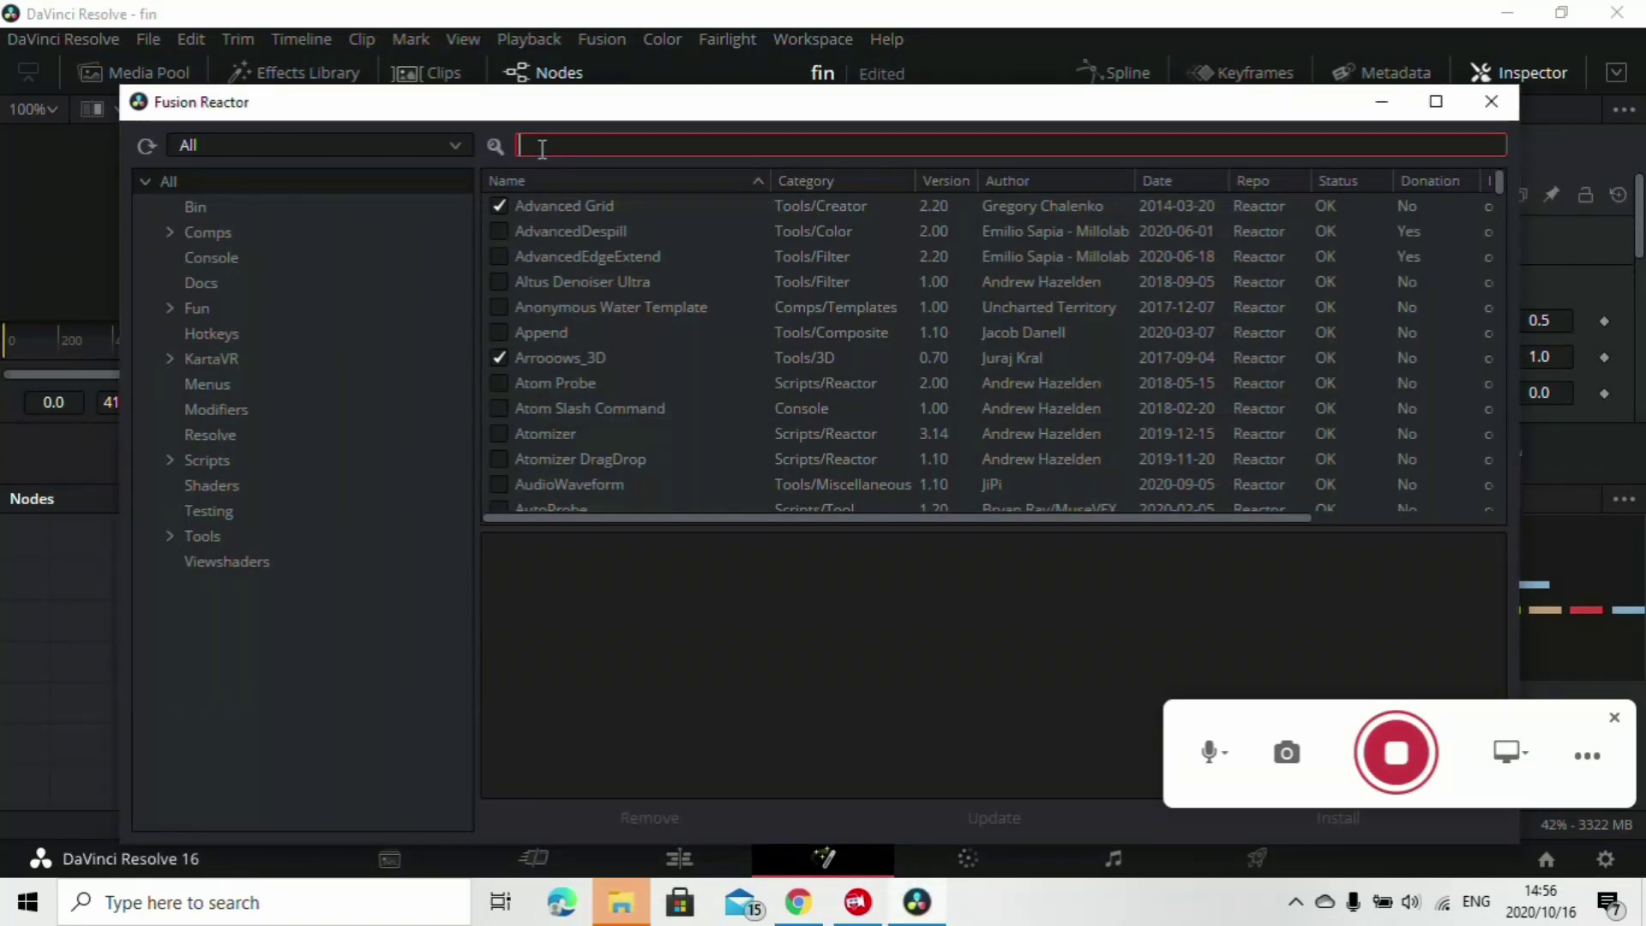
type("glitch")
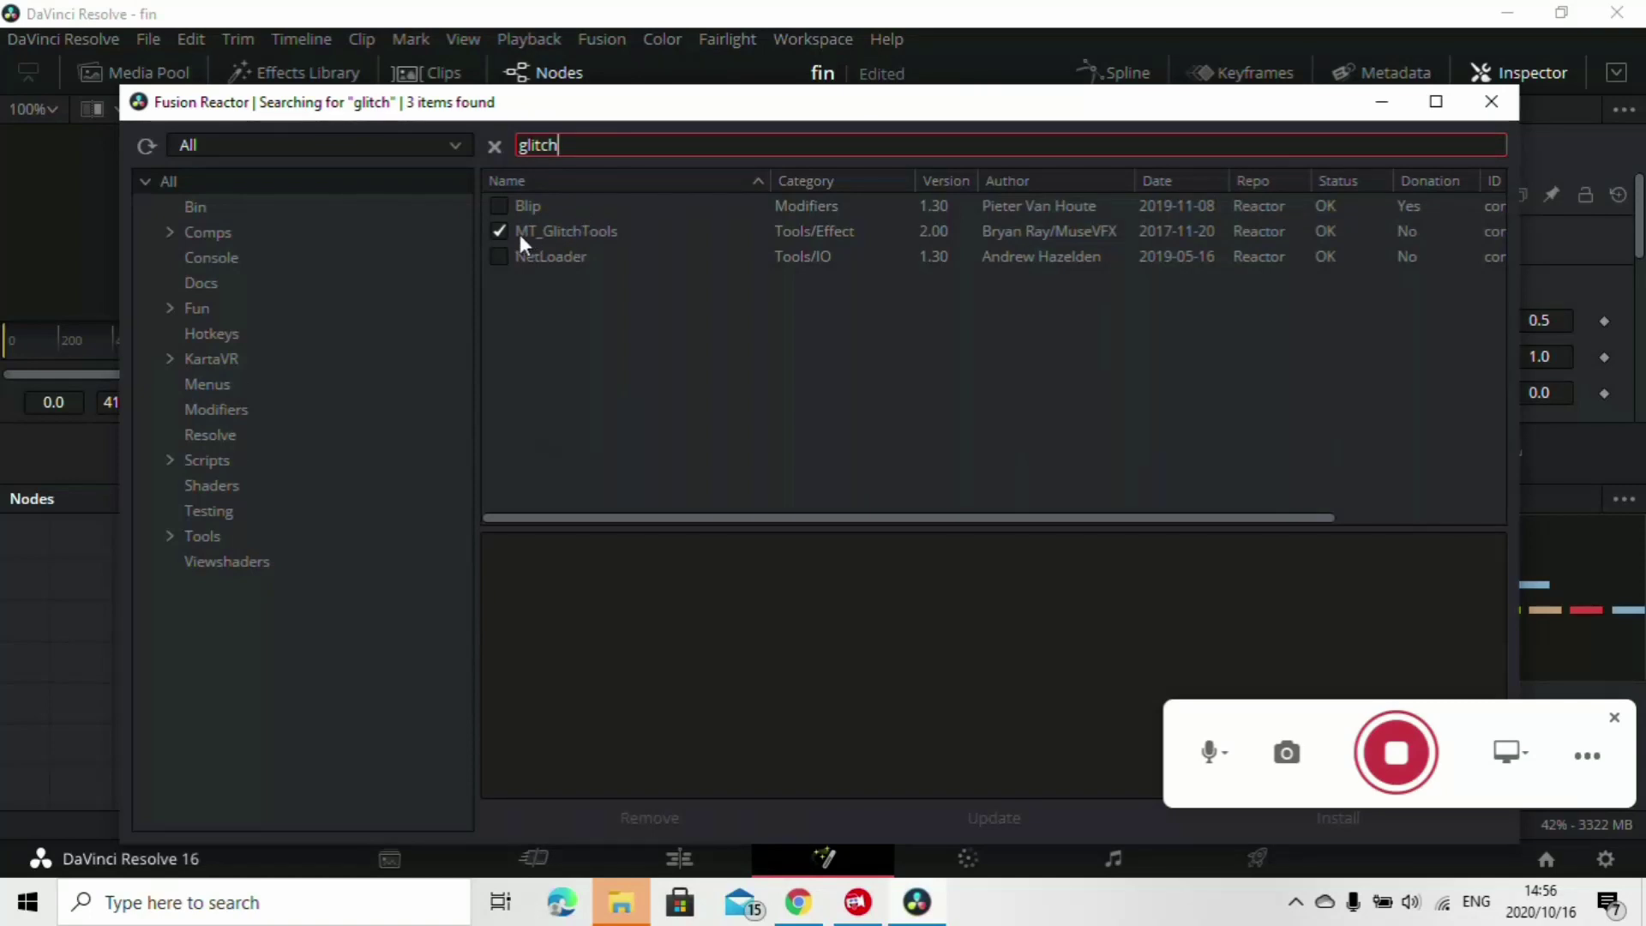
left_click(547, 237)
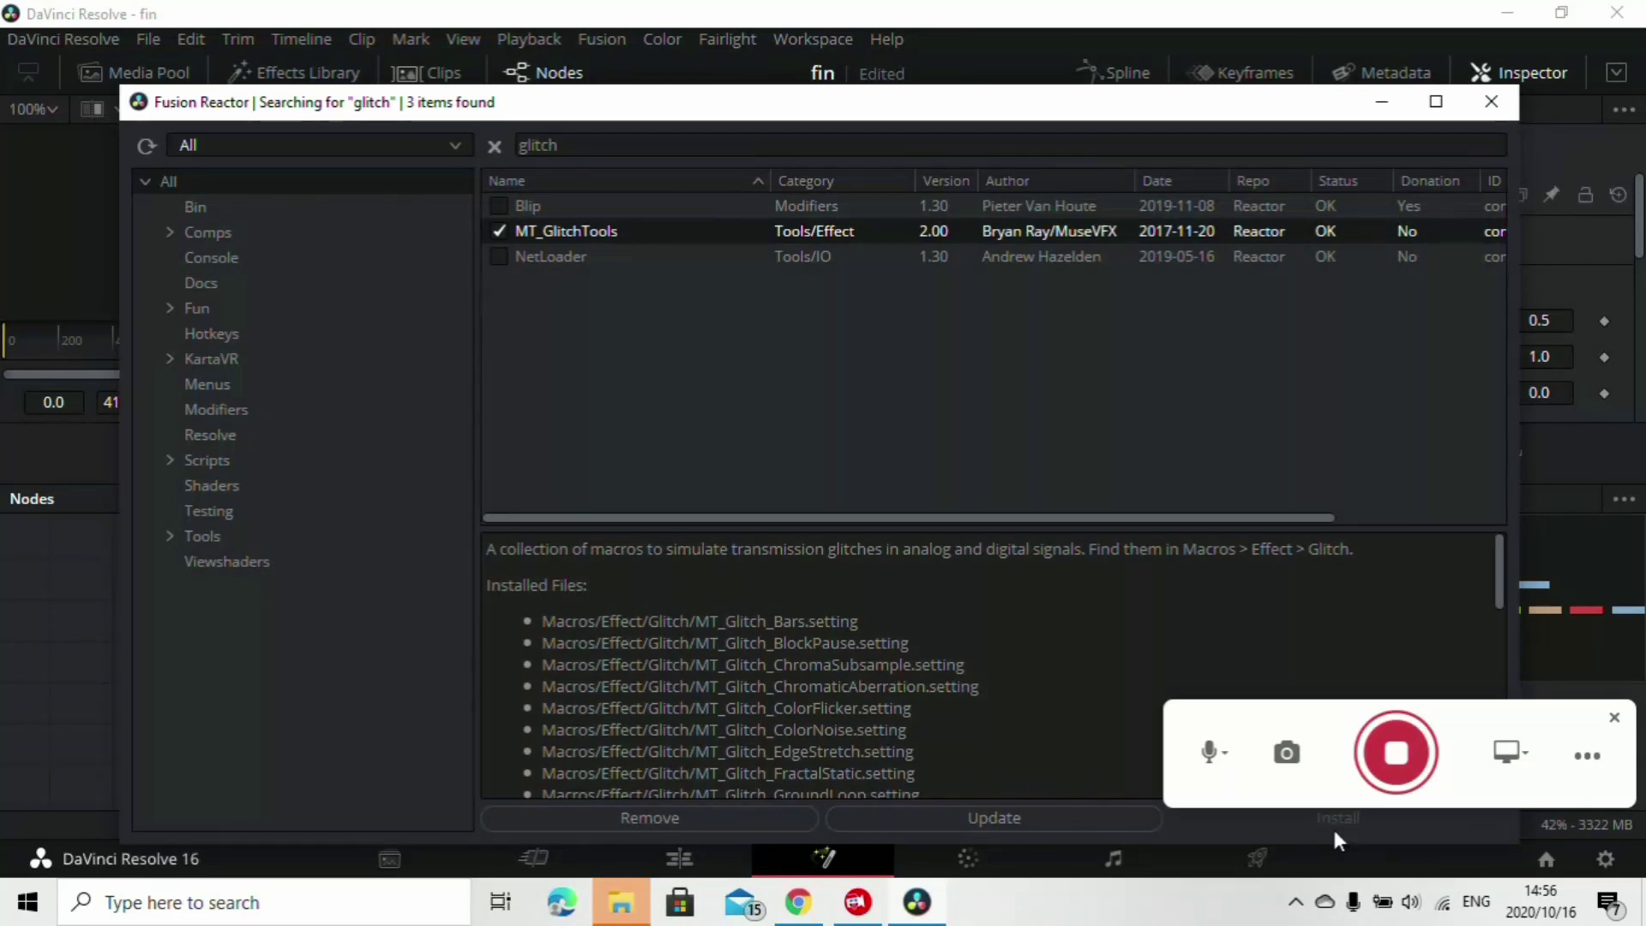
left_click(1318, 738)
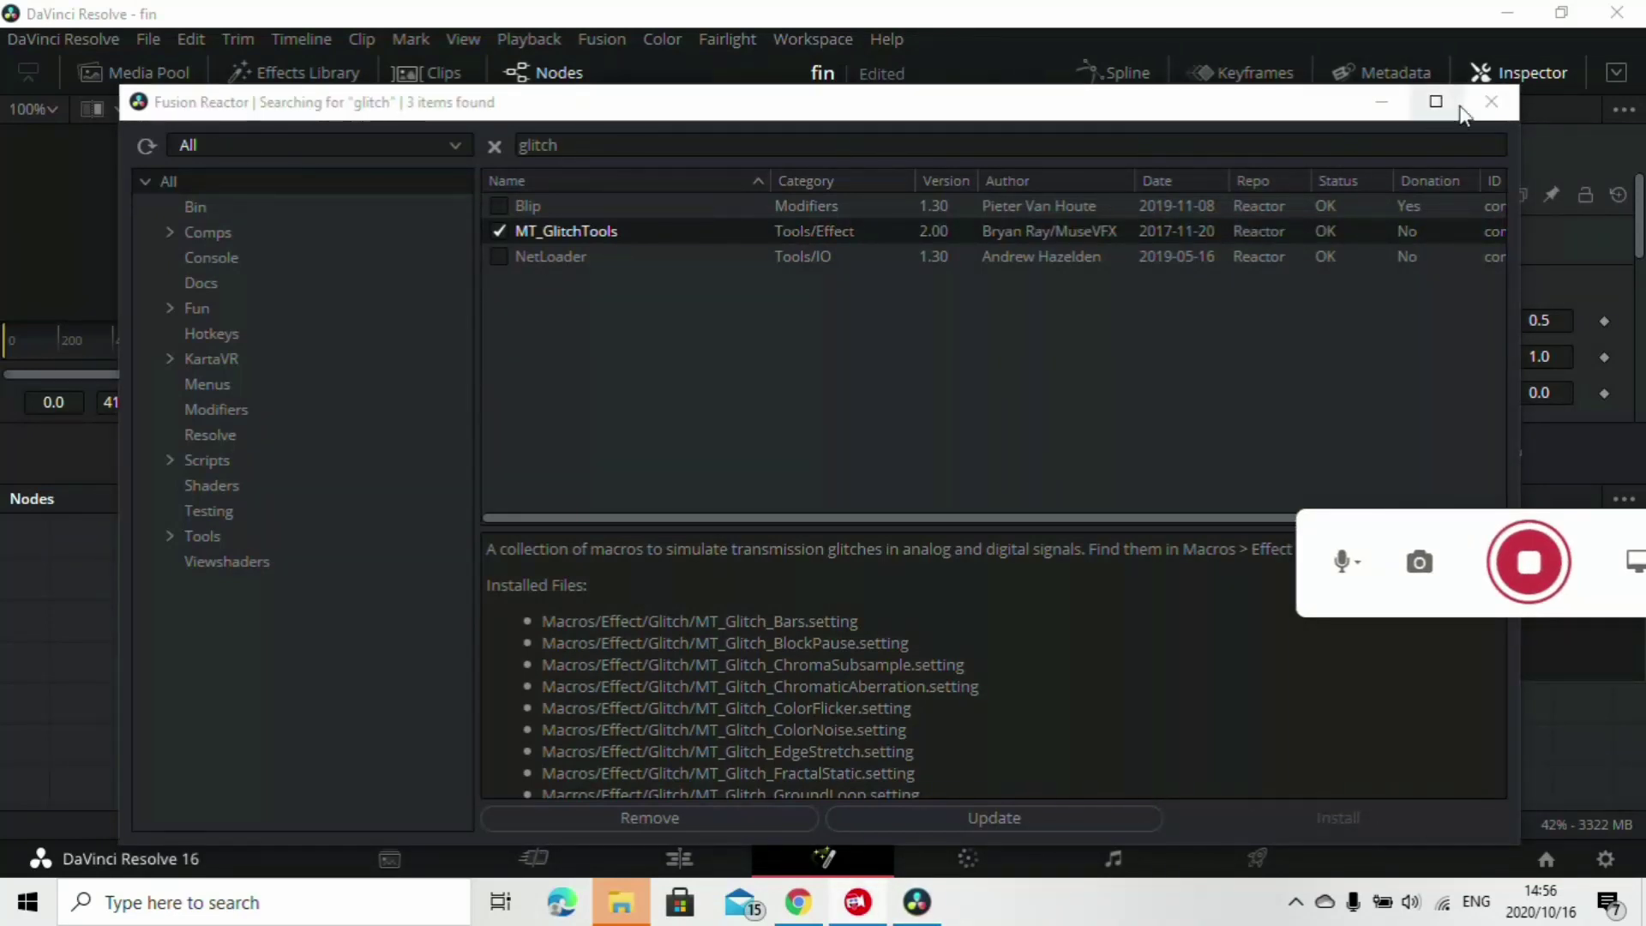
left_click(1491, 101)
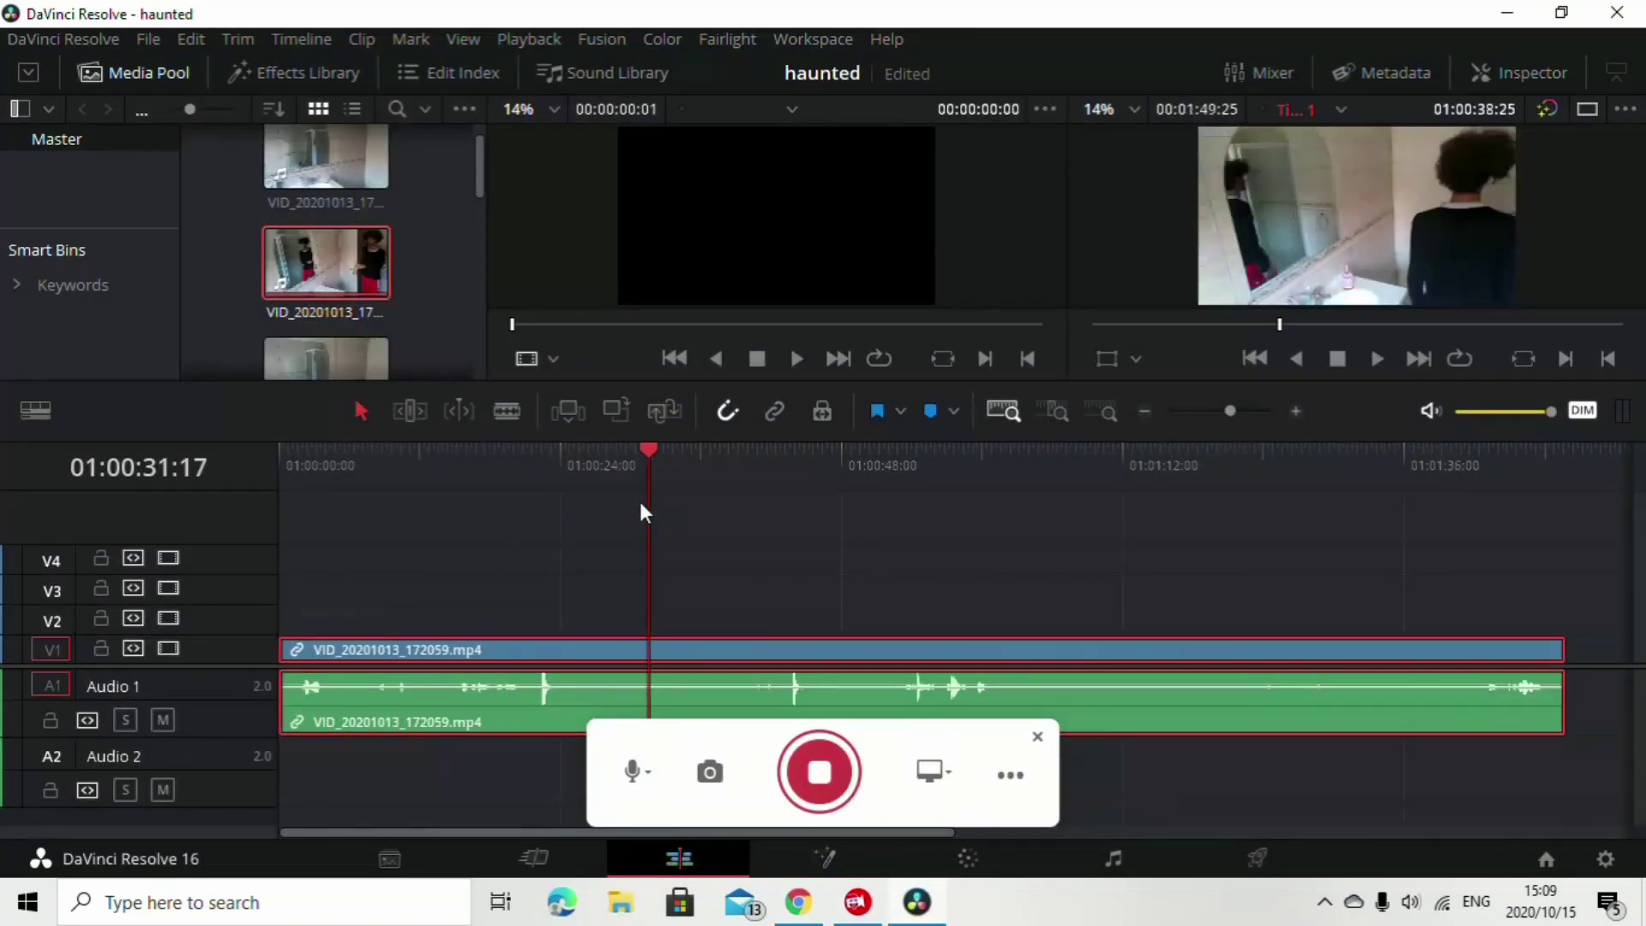
Delete the empty V4 track and all other empty tracks, then scrub the playhead near the clip's end
right_click(188, 554)
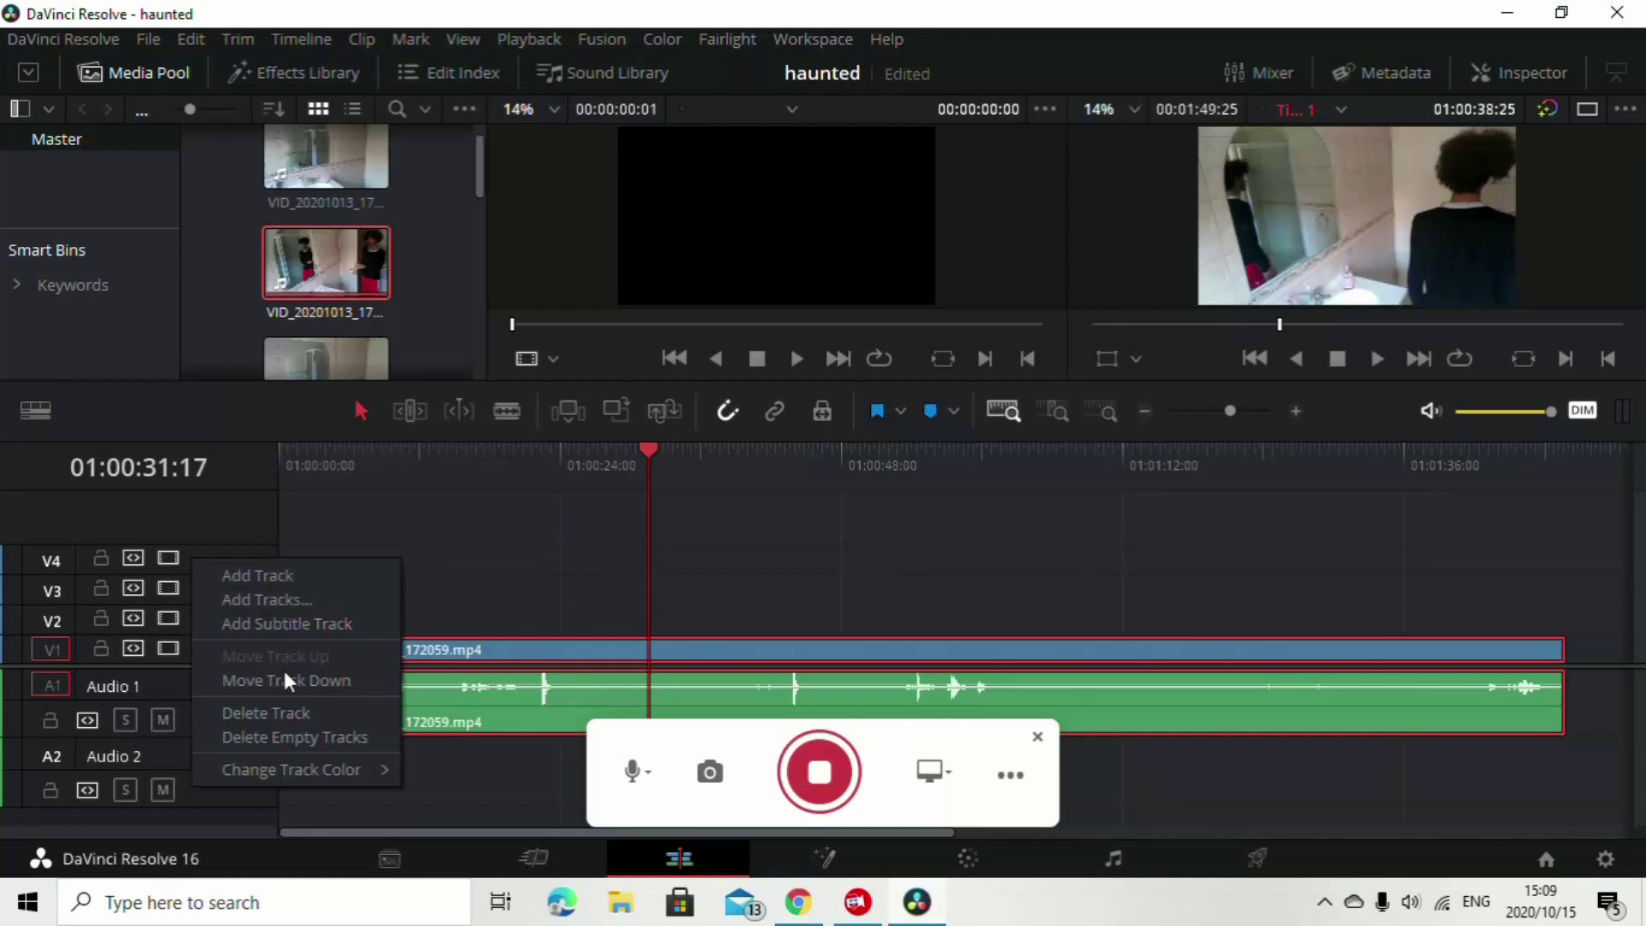
left_click(289, 715)
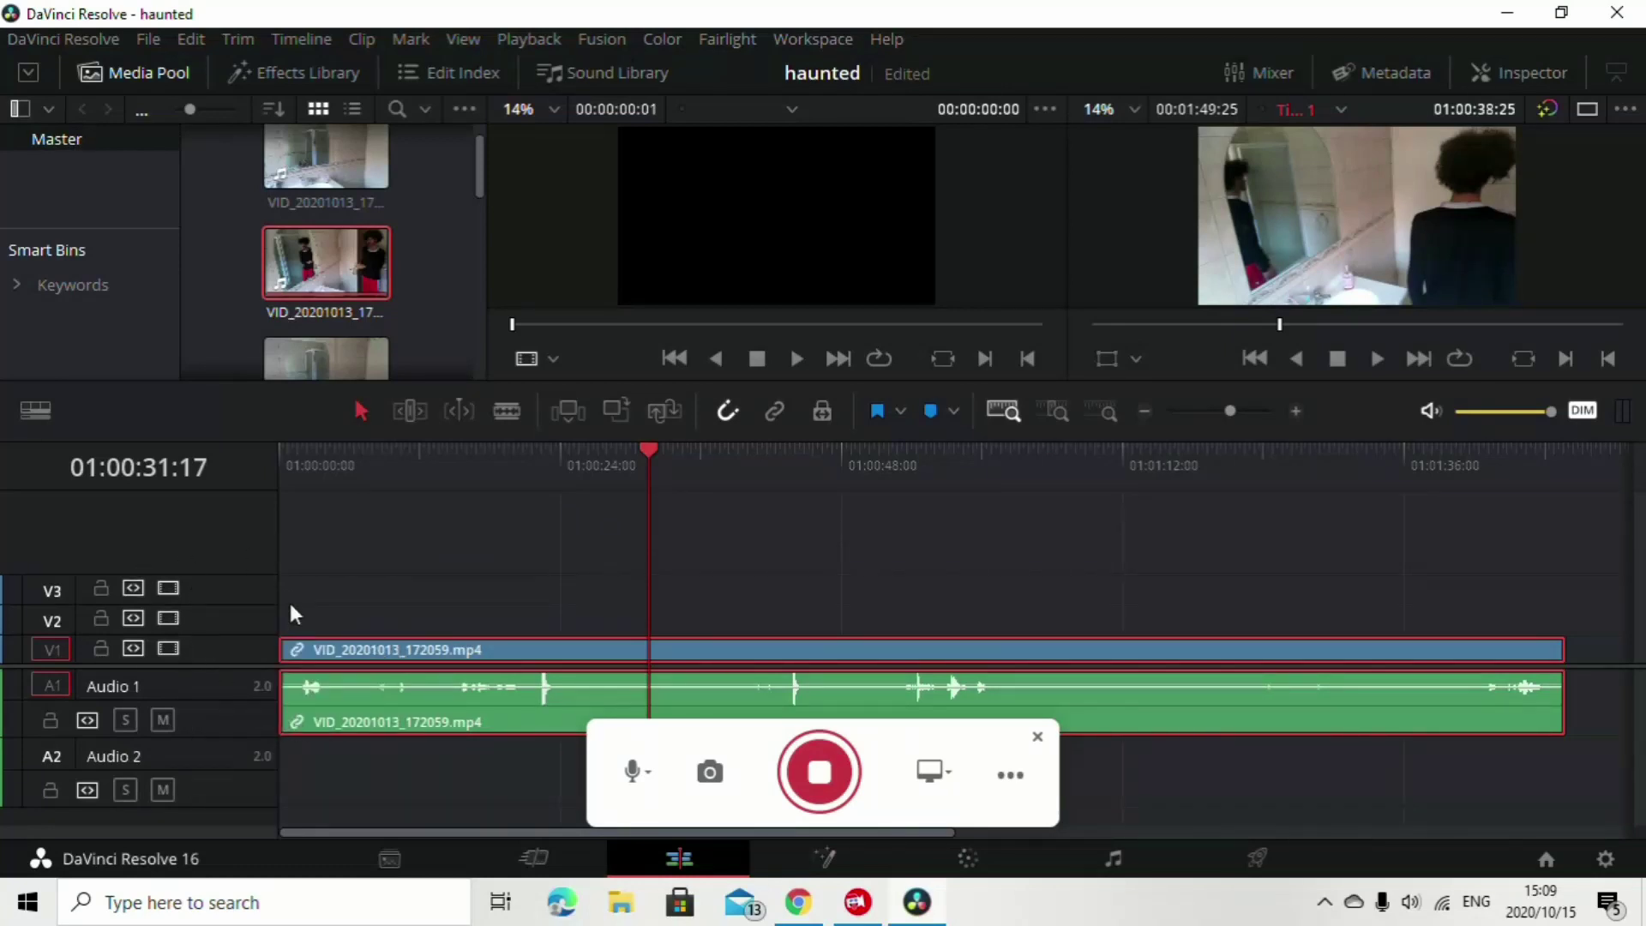
right_click(233, 630)
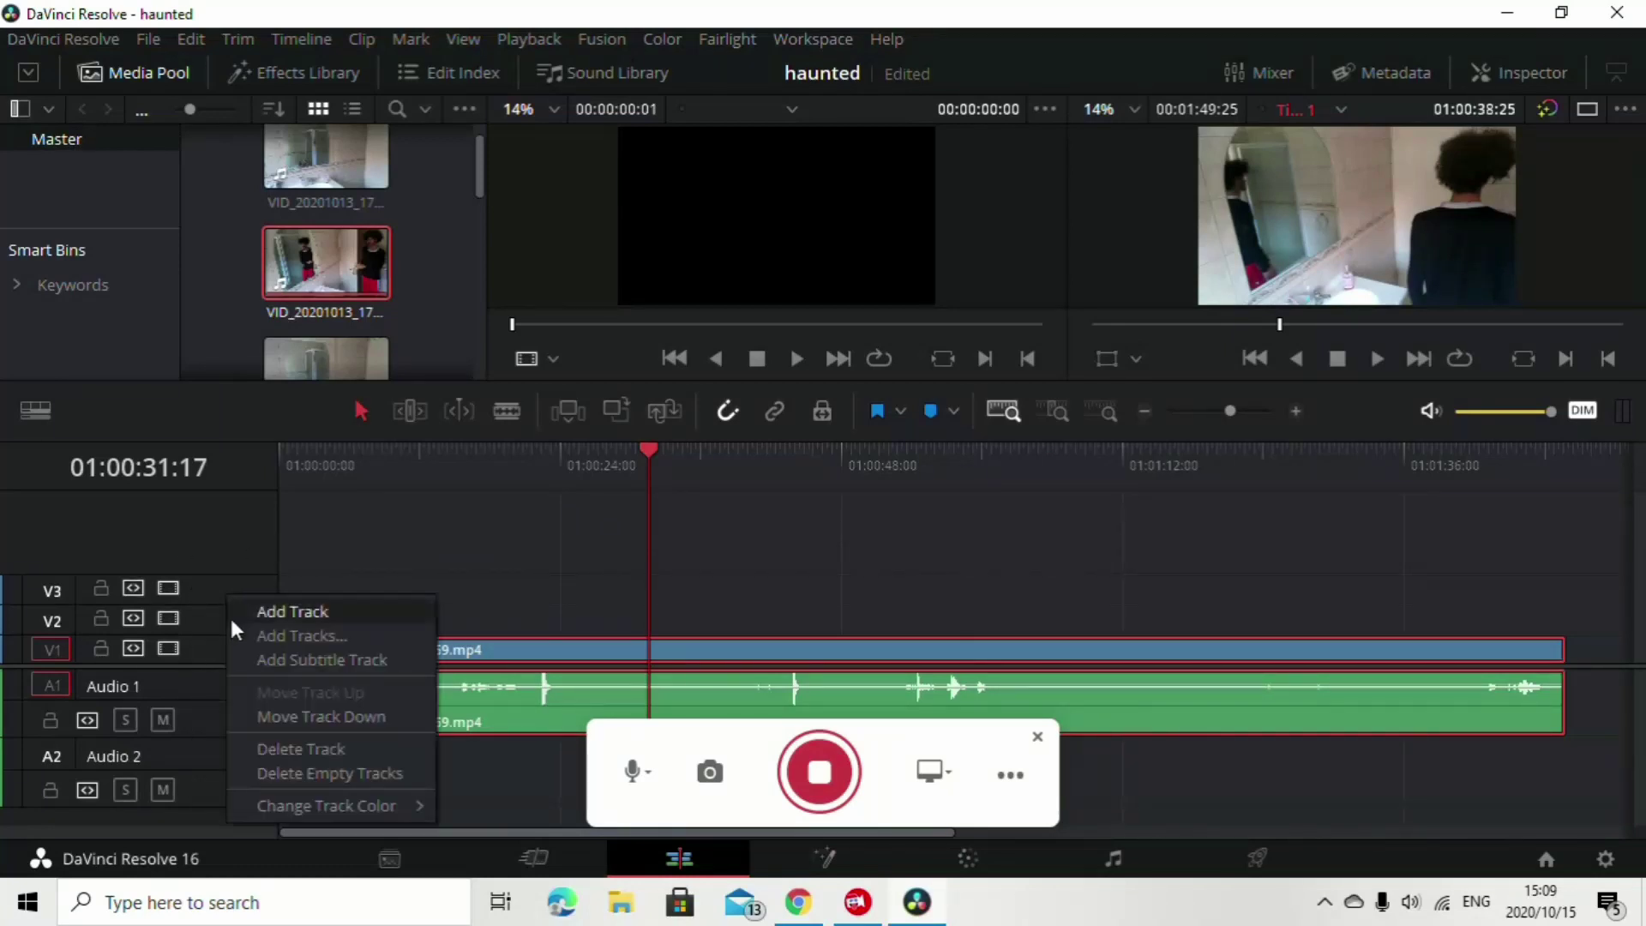
left_click(336, 771)
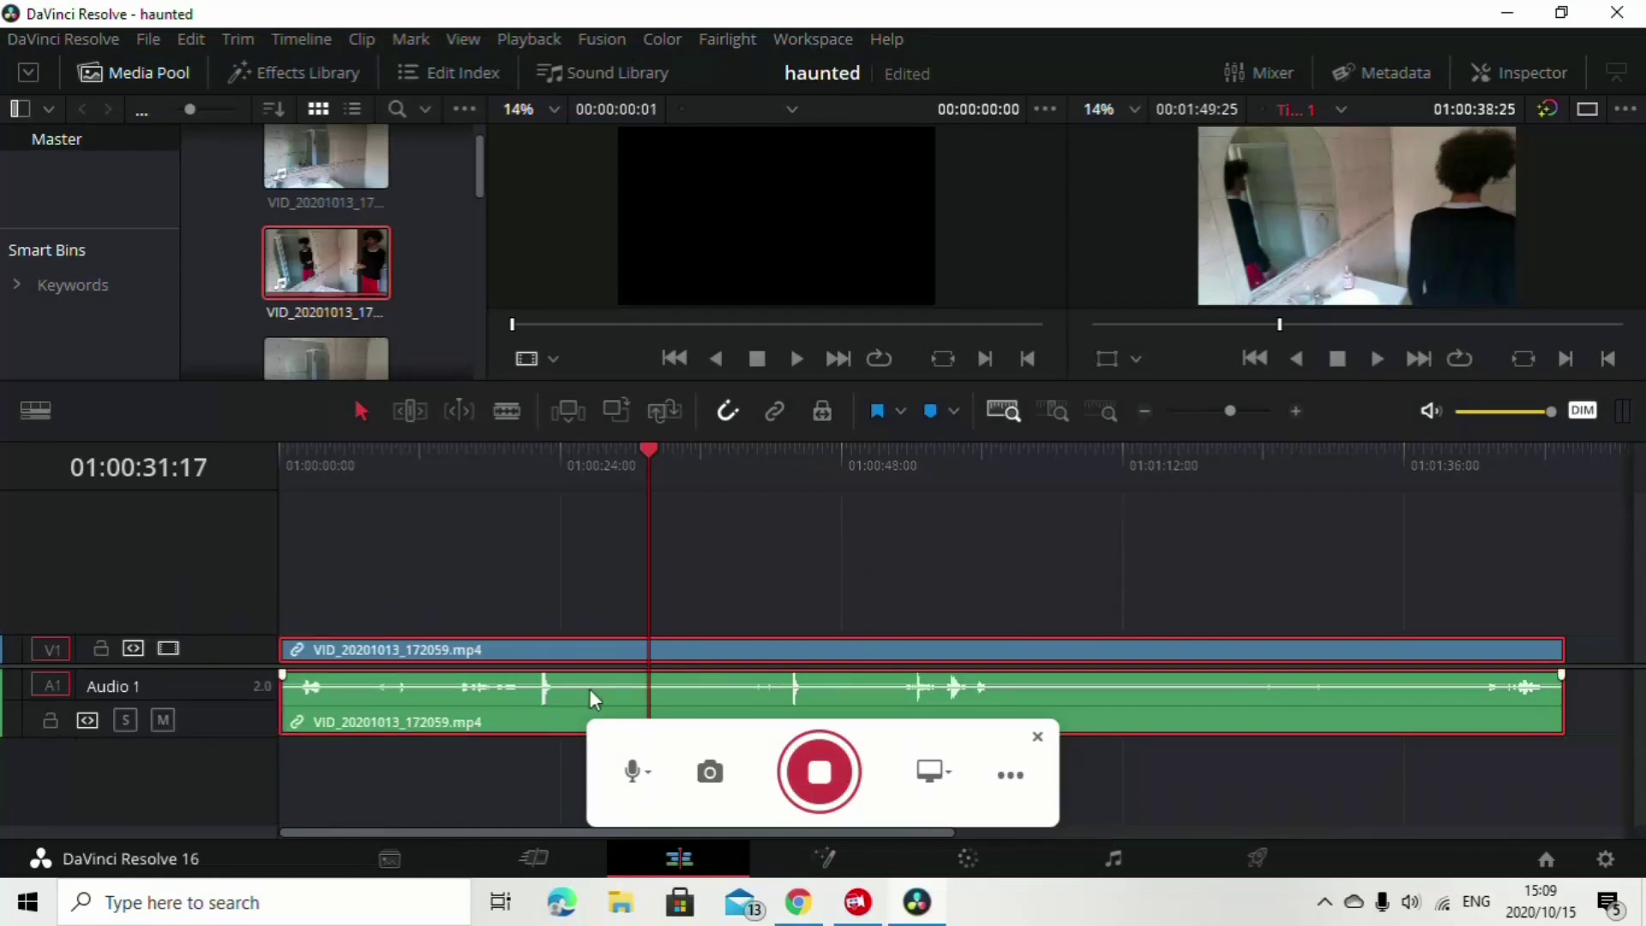
left_click_drag(650, 449, 1386, 575)
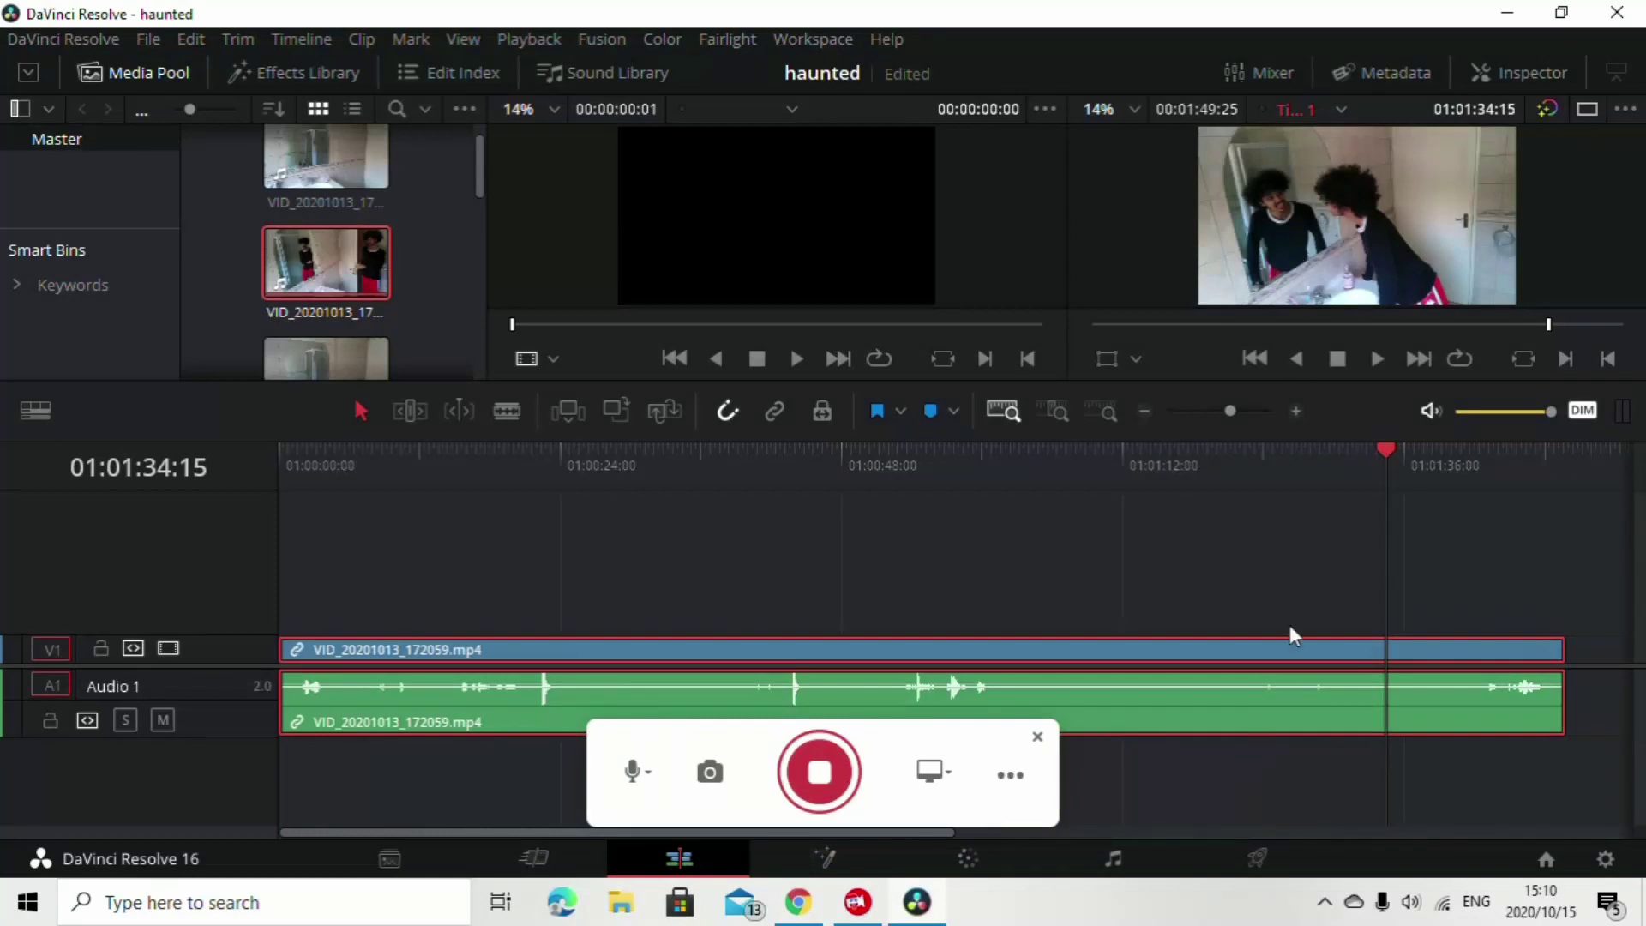
left_click_drag(1389, 452, 1374, 488)
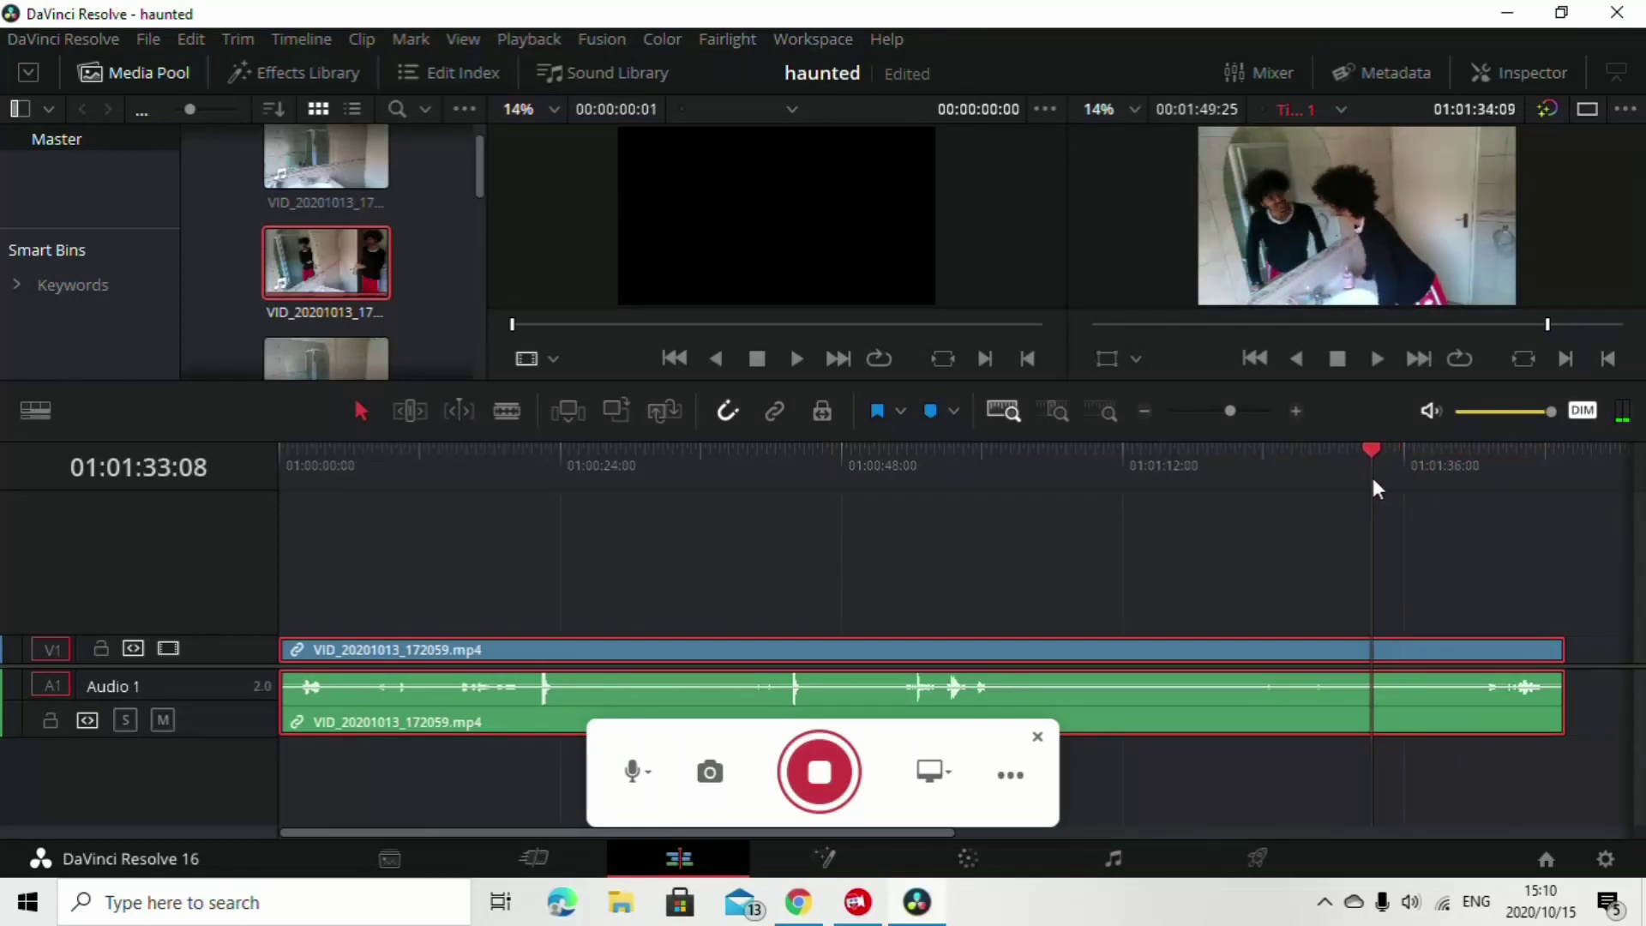
Blade the clip at the playhead near its end
key("b")
left_click(1380, 649)
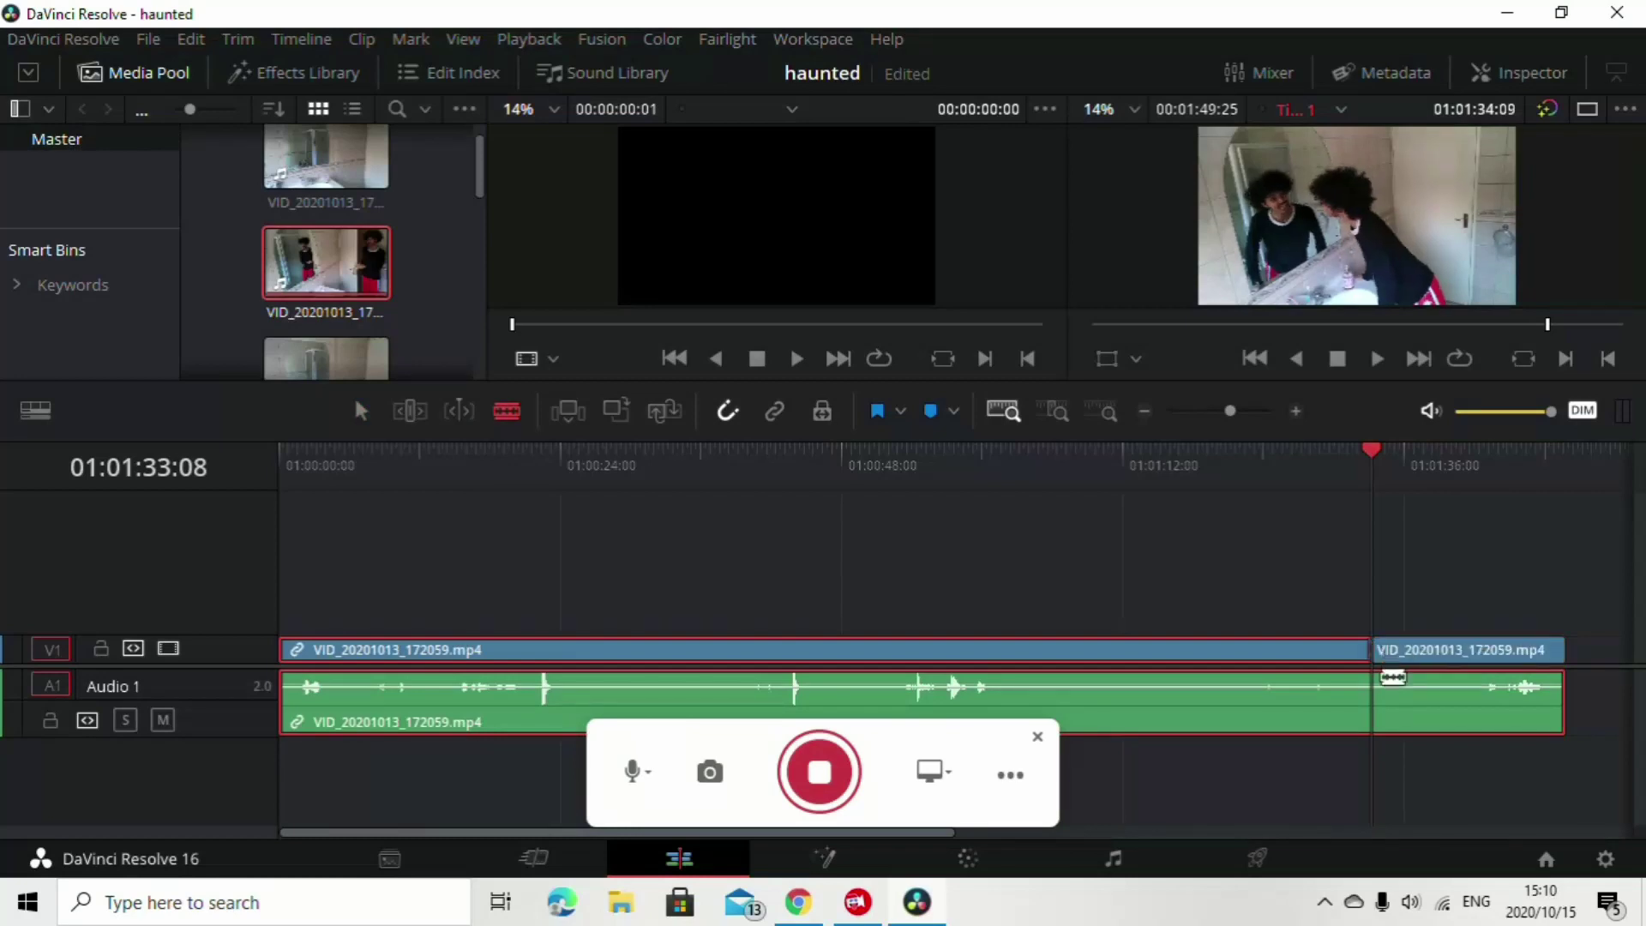
key("a")
left_click(1457, 724)
Move the cut-off end piece onto V2 at the playhead and delete its A2 audio
left_click_drag(1456, 720, 765, 579)
left_click_drag(477, 457, 501, 459)
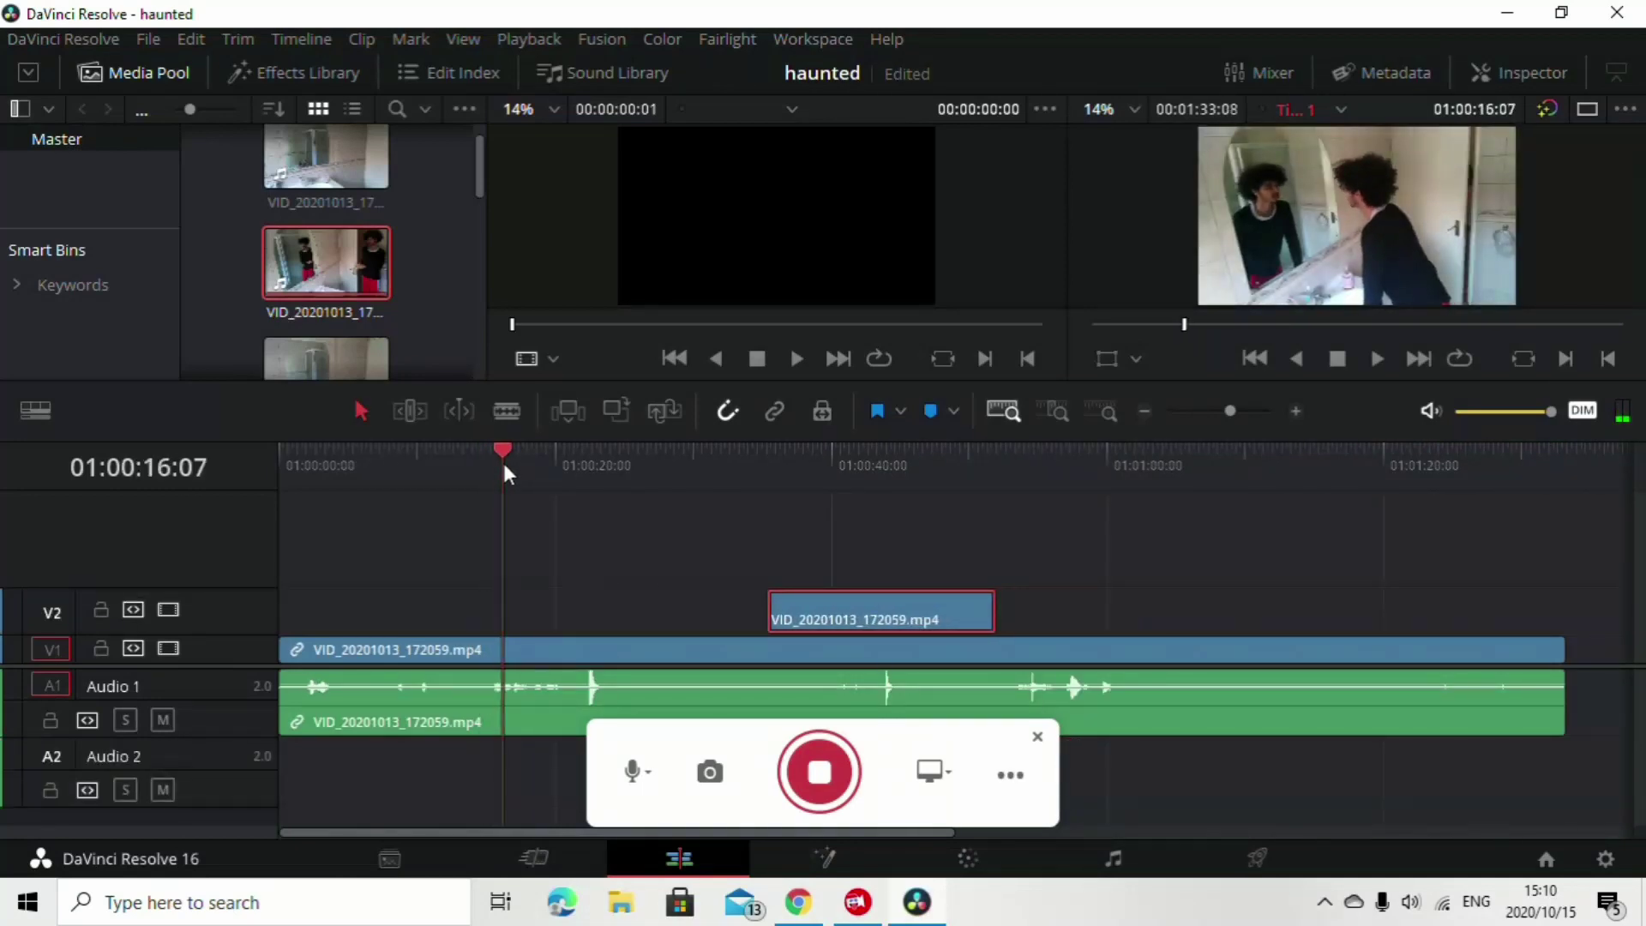
left_click_drag(820, 619, 557, 614)
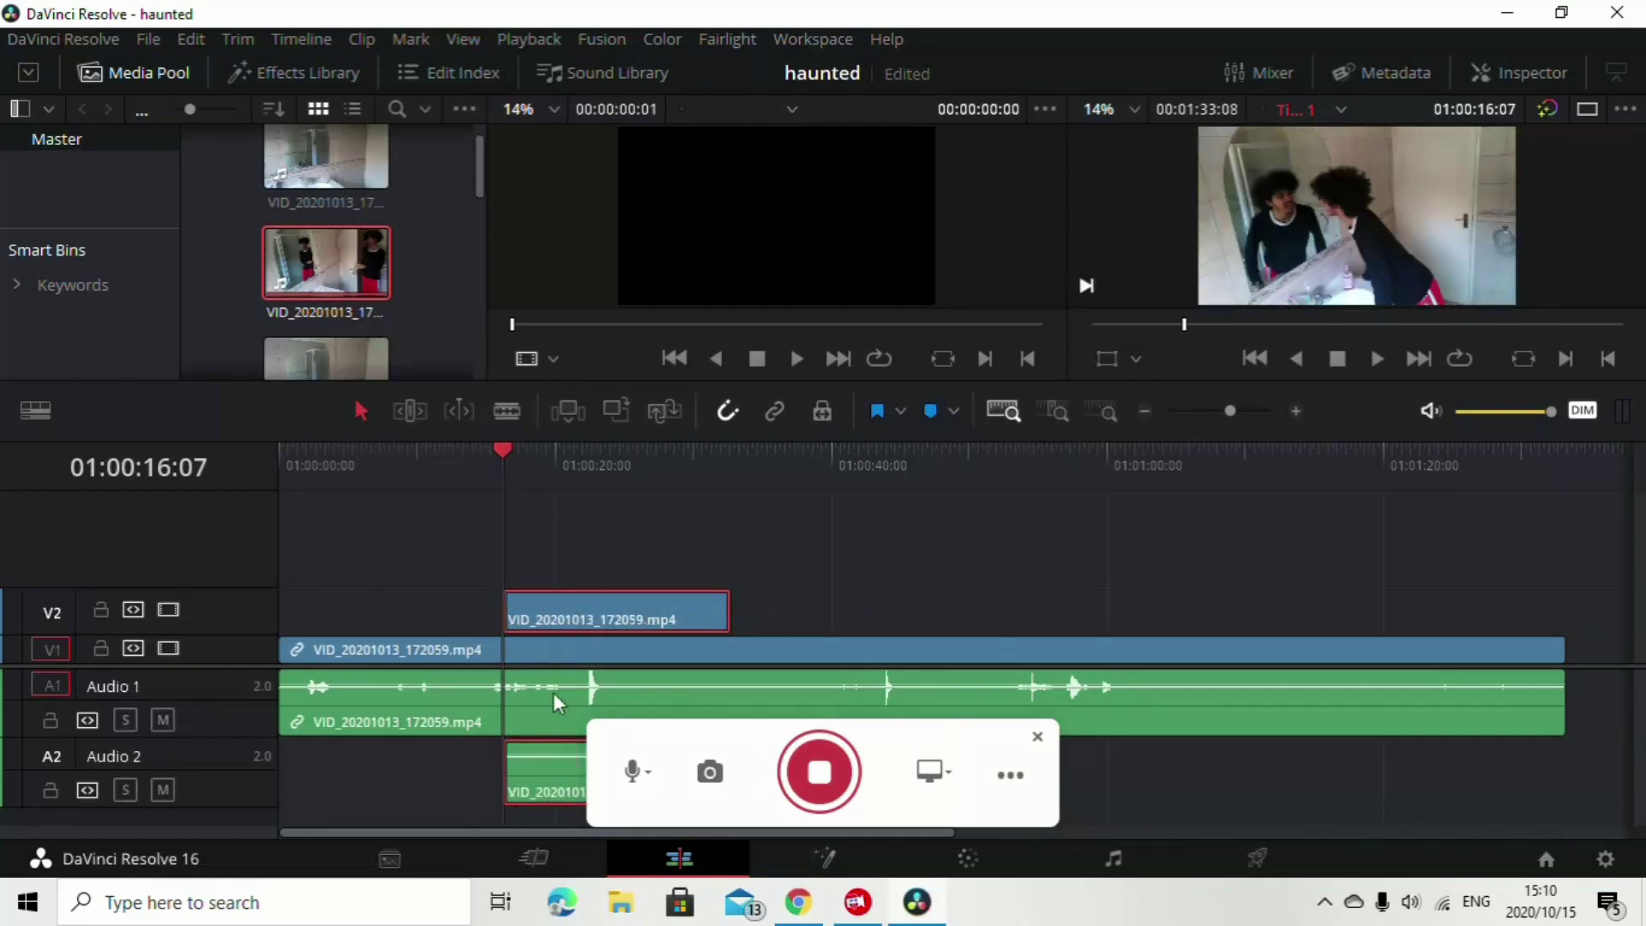
left_click(454, 779)
left_click(532, 773)
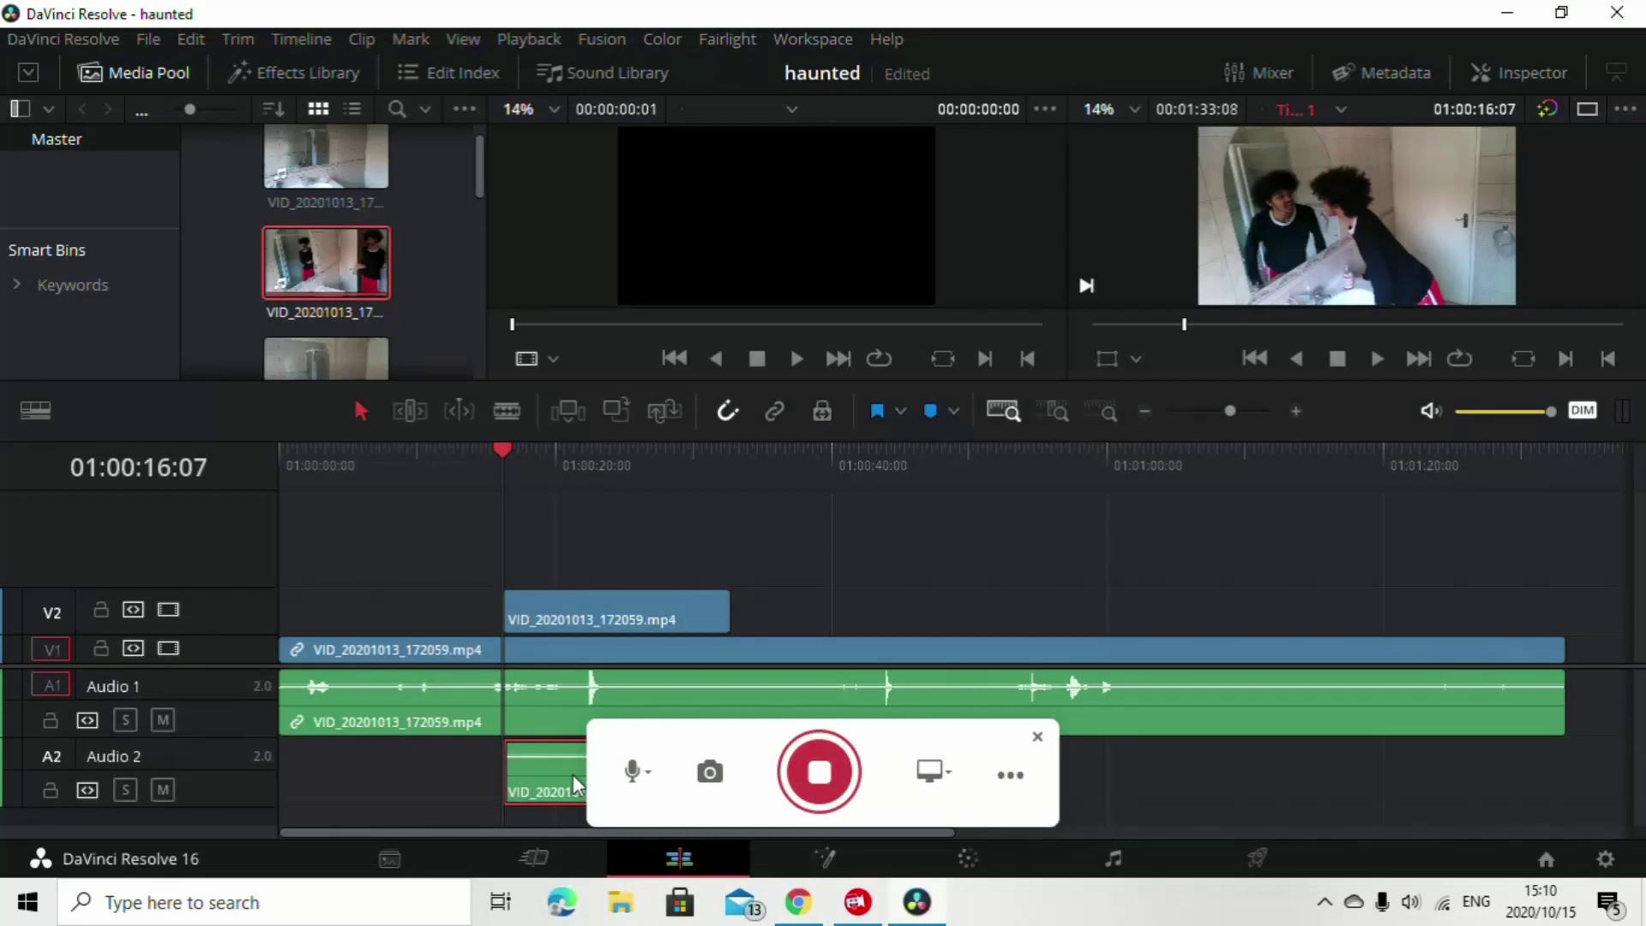
key("Delete")
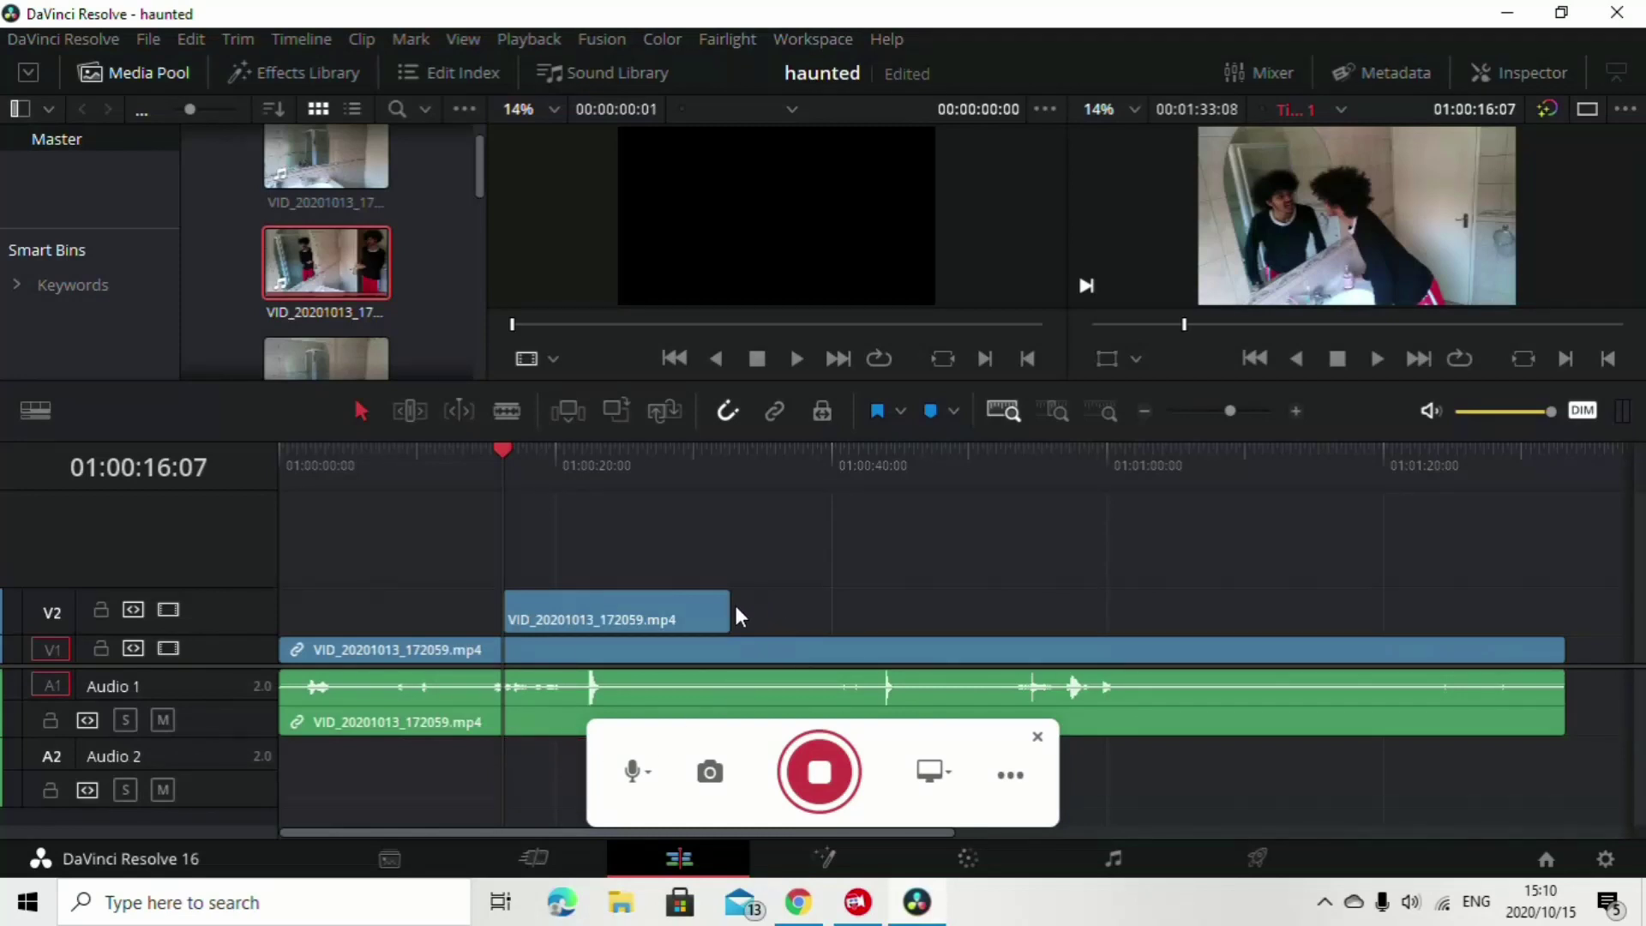
Trim the end piece shorter and move it up to V3
left_click_drag(729, 617, 623, 619)
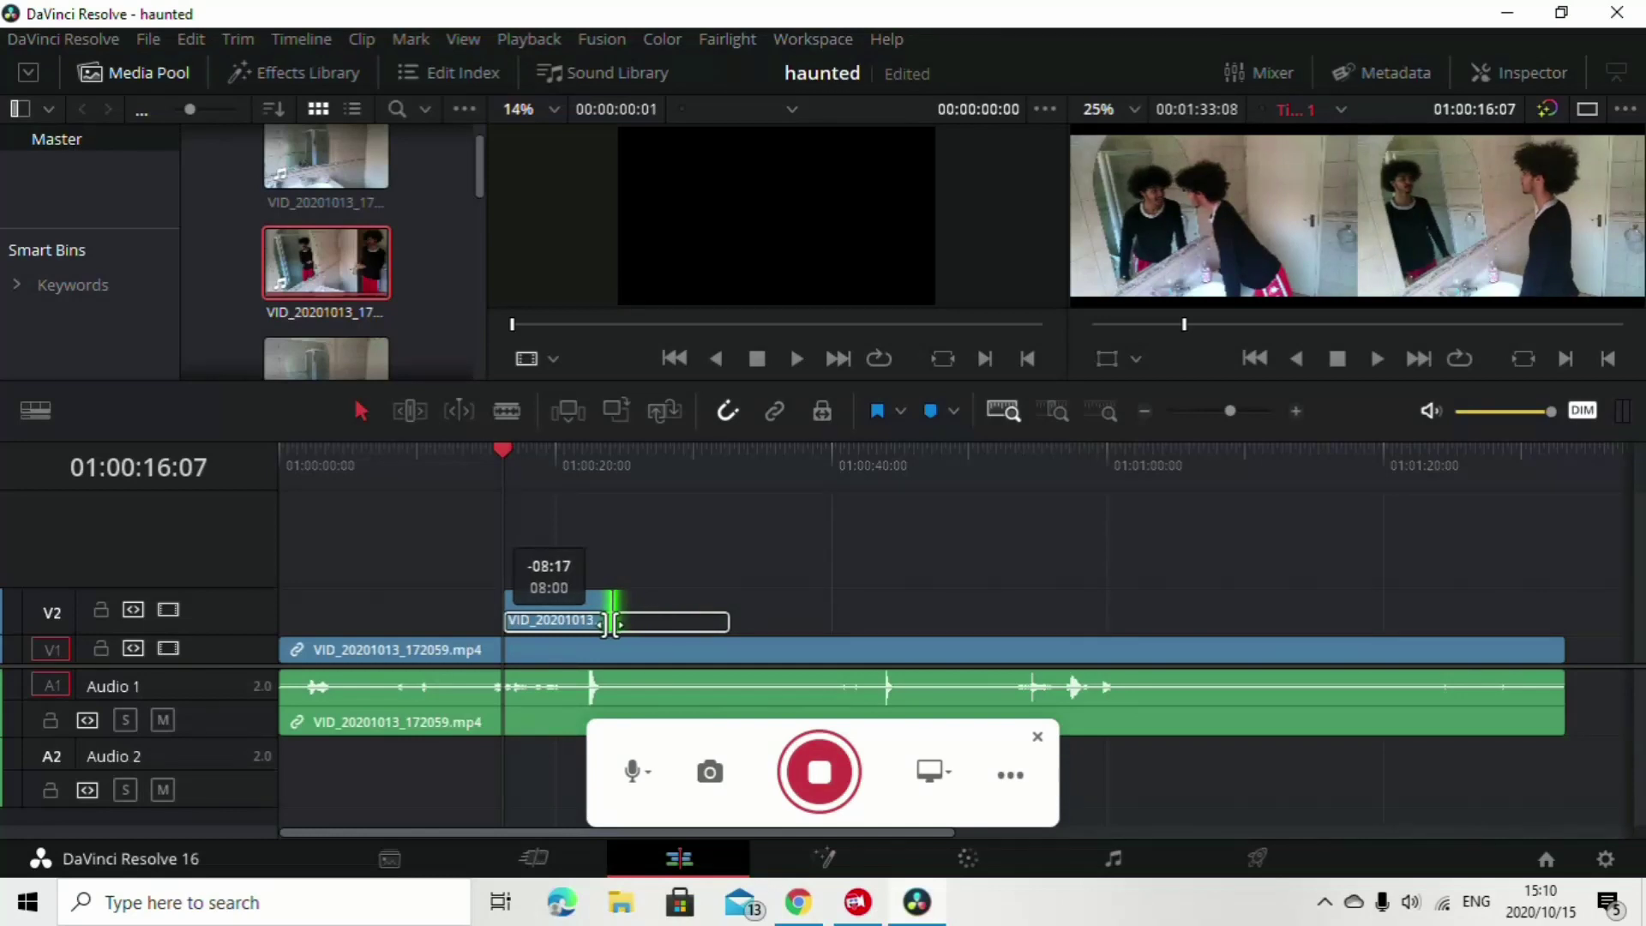
left_click_drag(612, 623, 606, 623)
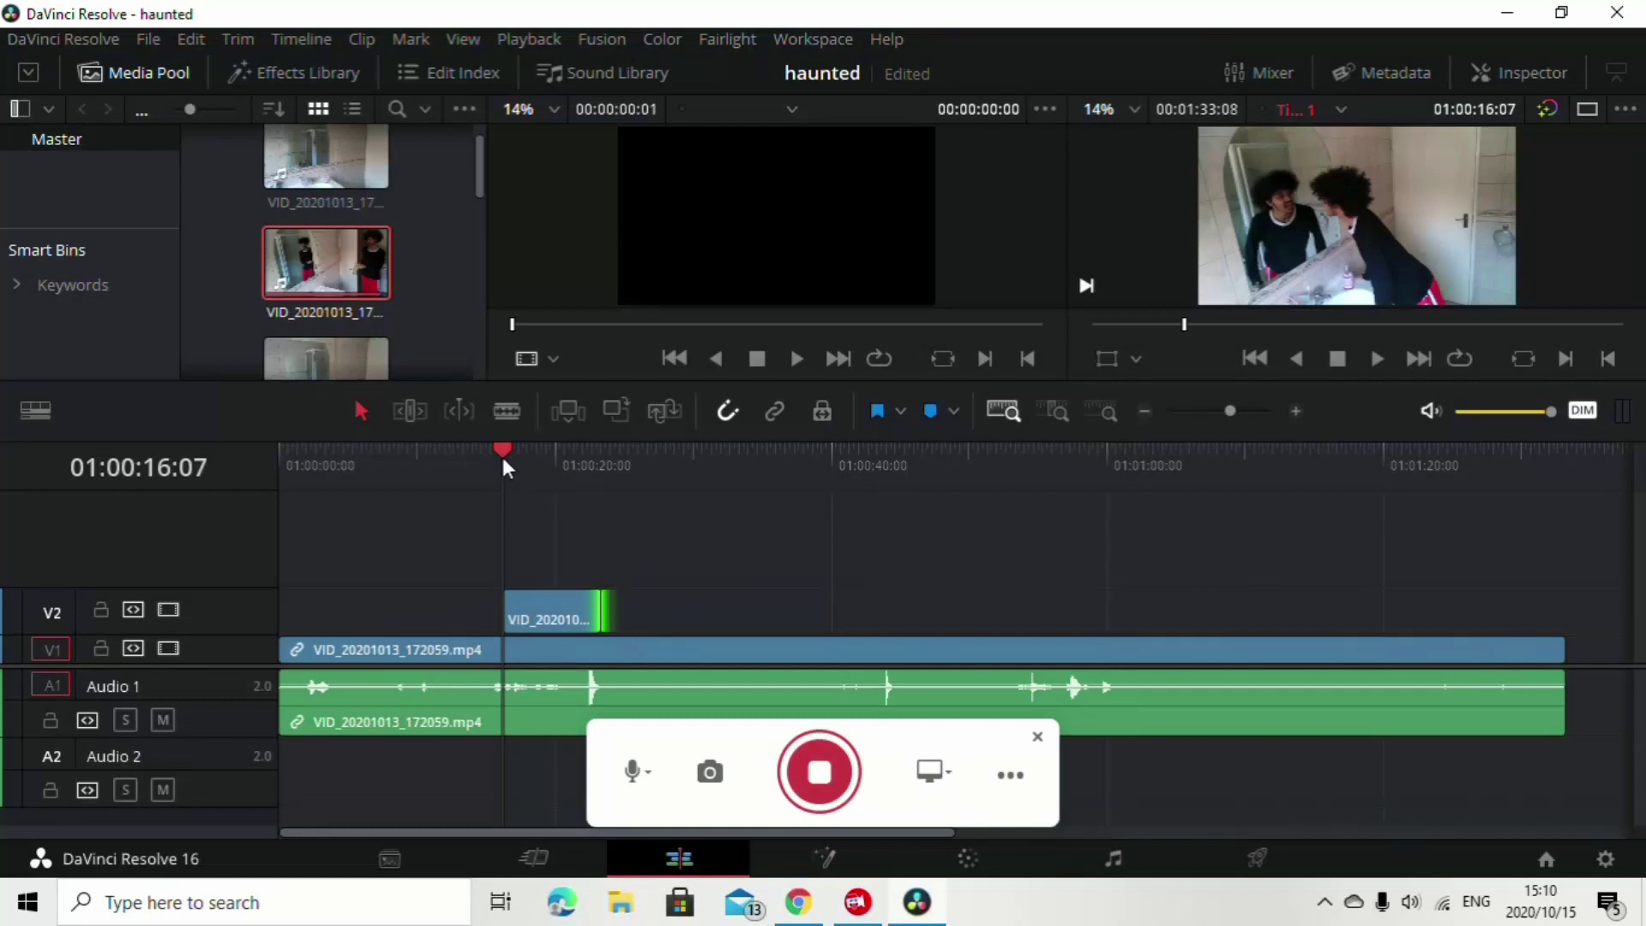
mouse_move(502, 456)
left_mouse_down()
mouse_move(545, 451)
mouse_move(485, 467)
left_mouse_up()
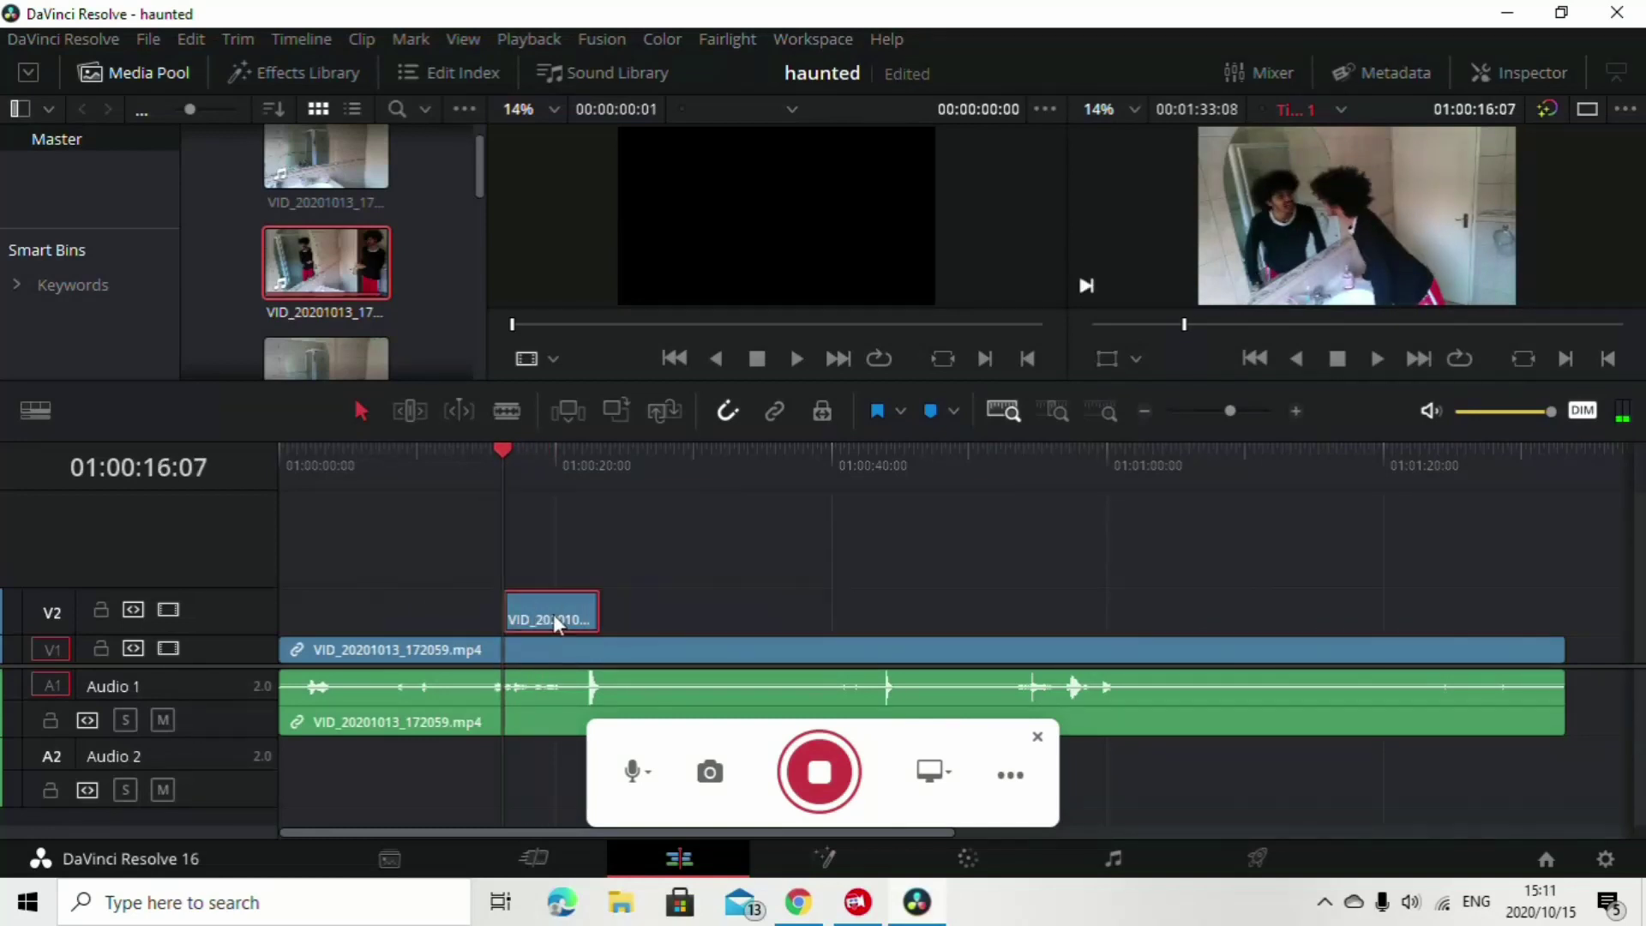
left_click_drag(553, 613, 550, 578)
Copy the main V1 clip onto V2, starting at 01:00:16:07 and ending around 01:00:20
left_click(530, 649)
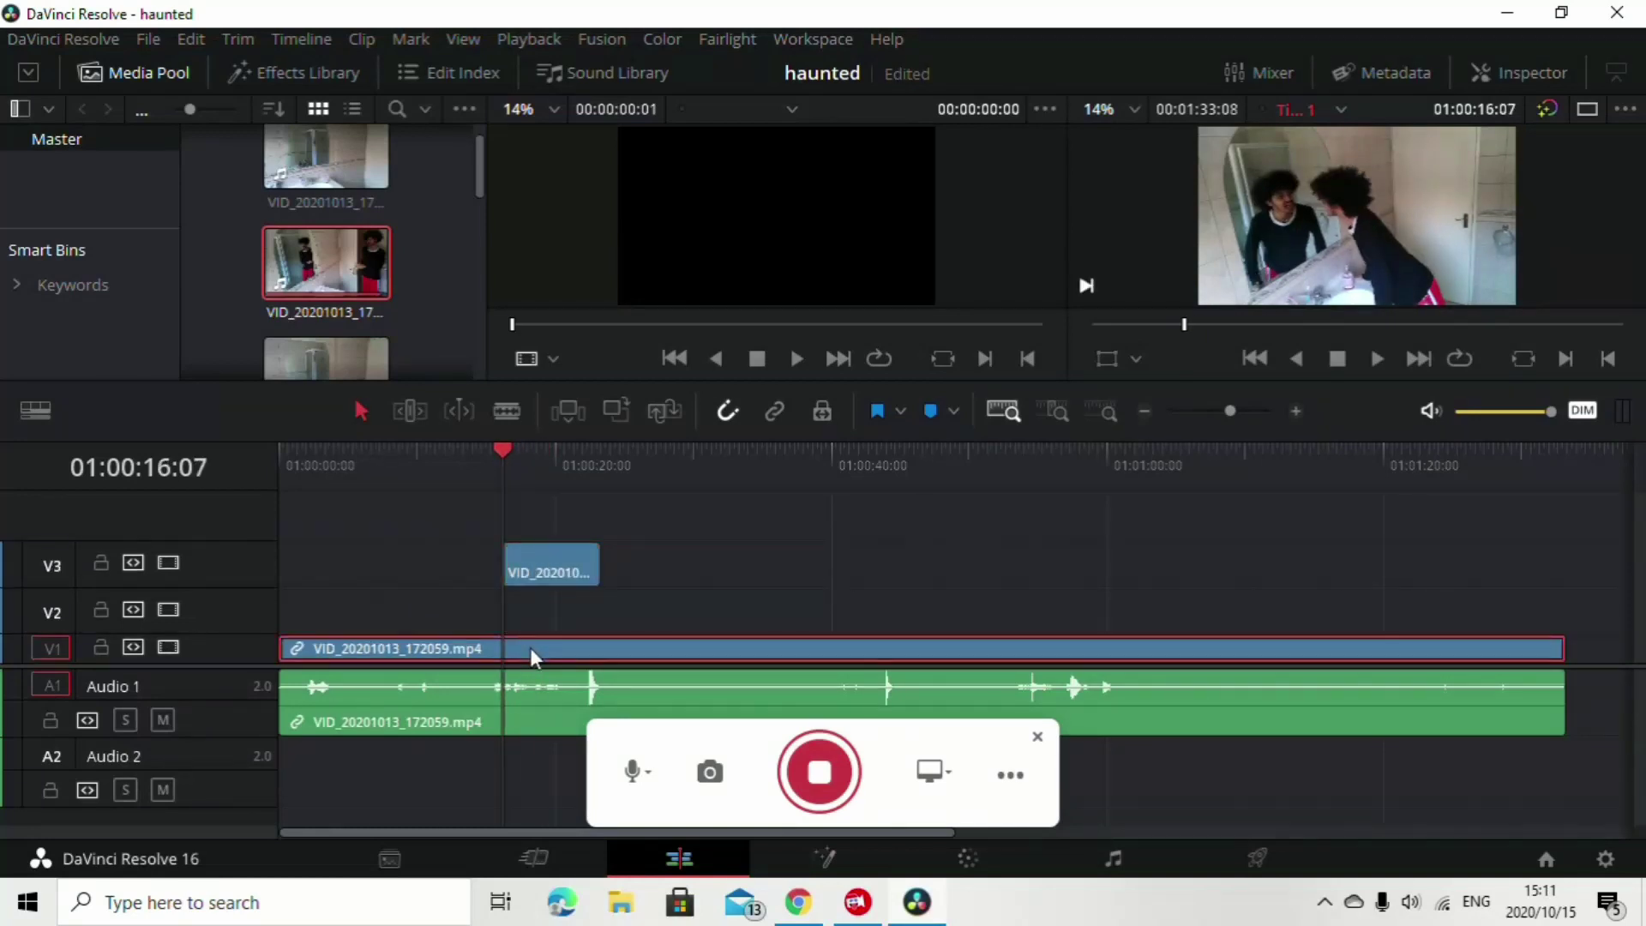
left_click_drag(530, 646, 532, 618)
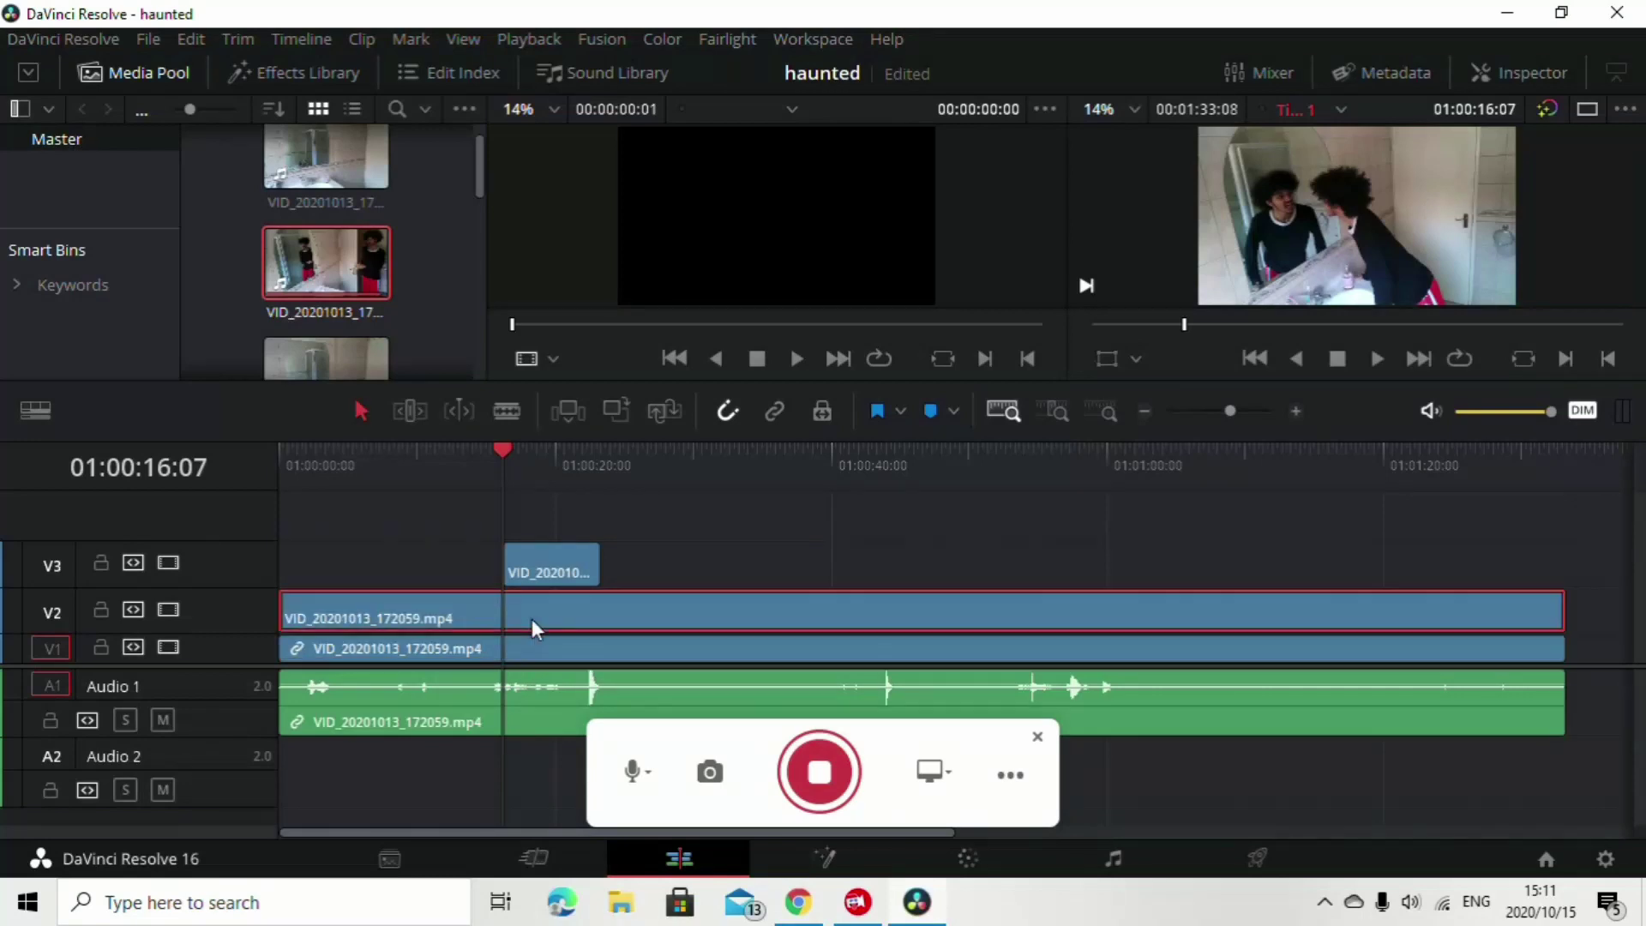
left_click_drag(276, 615, 489, 616)
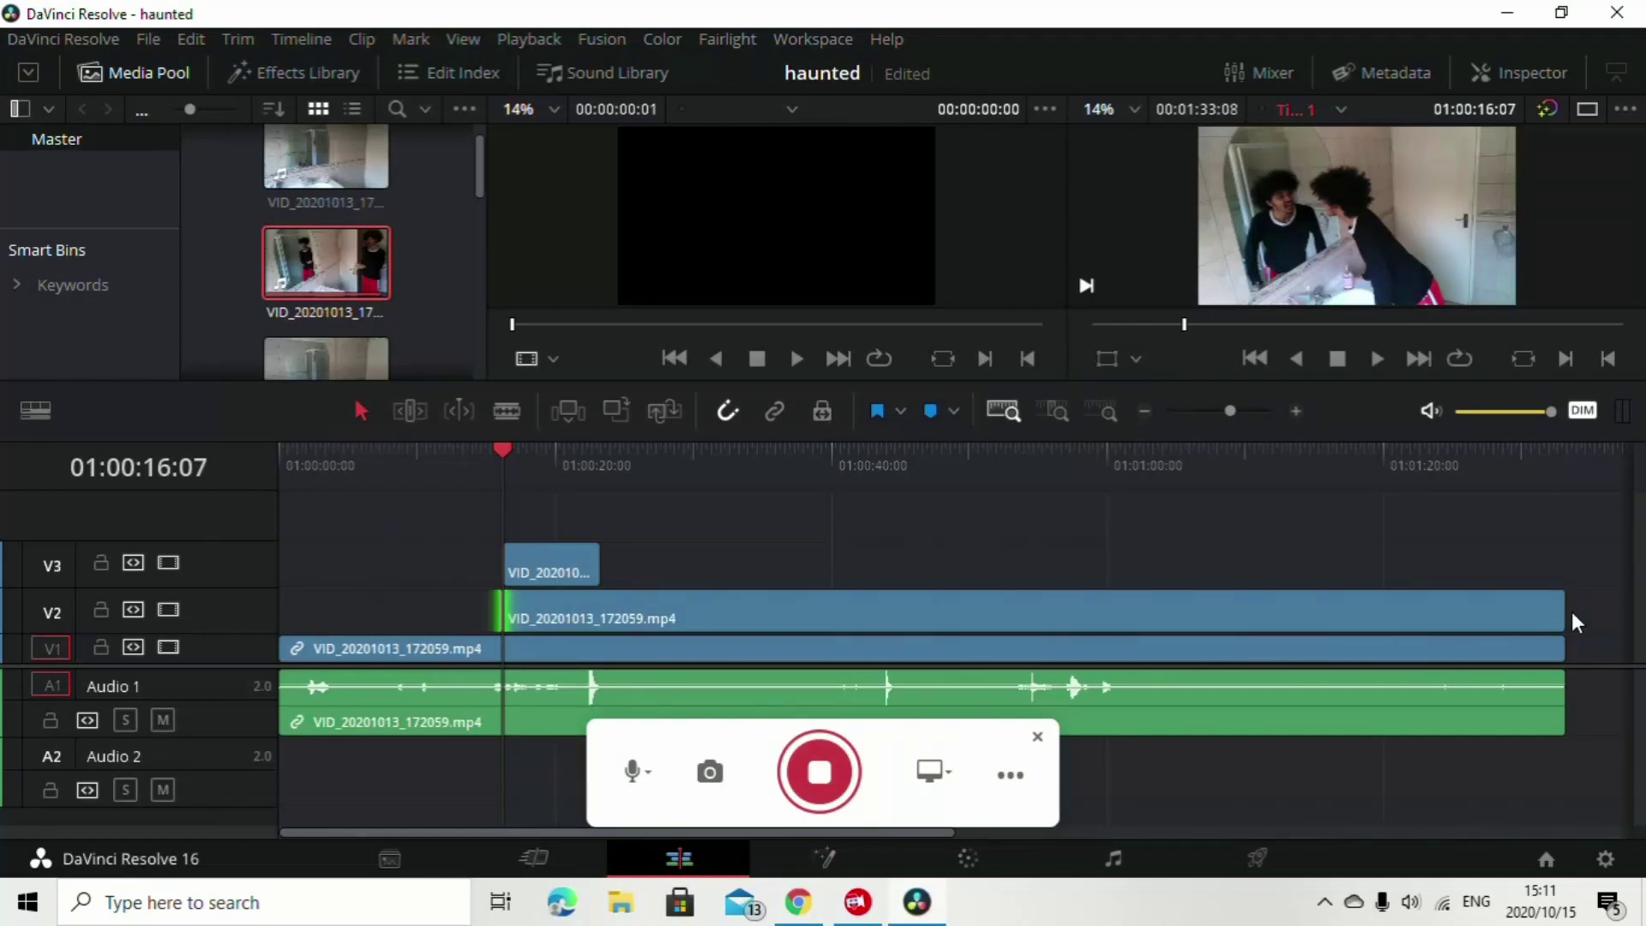
left_click_drag(1563, 618, 604, 617)
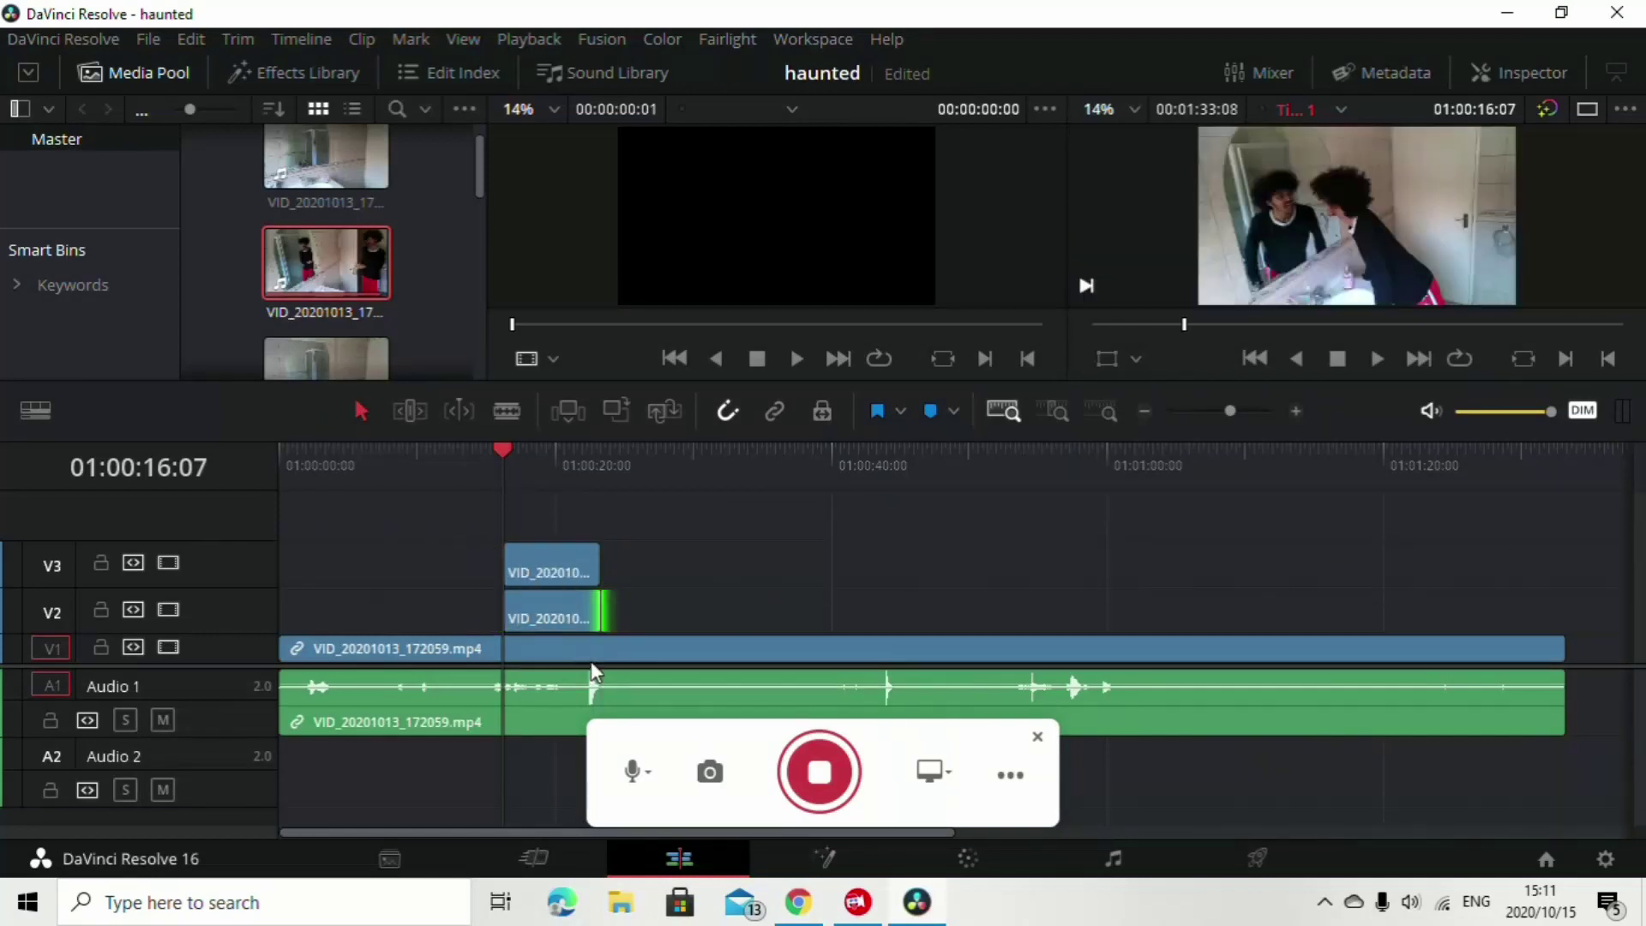
right_click(542, 613)
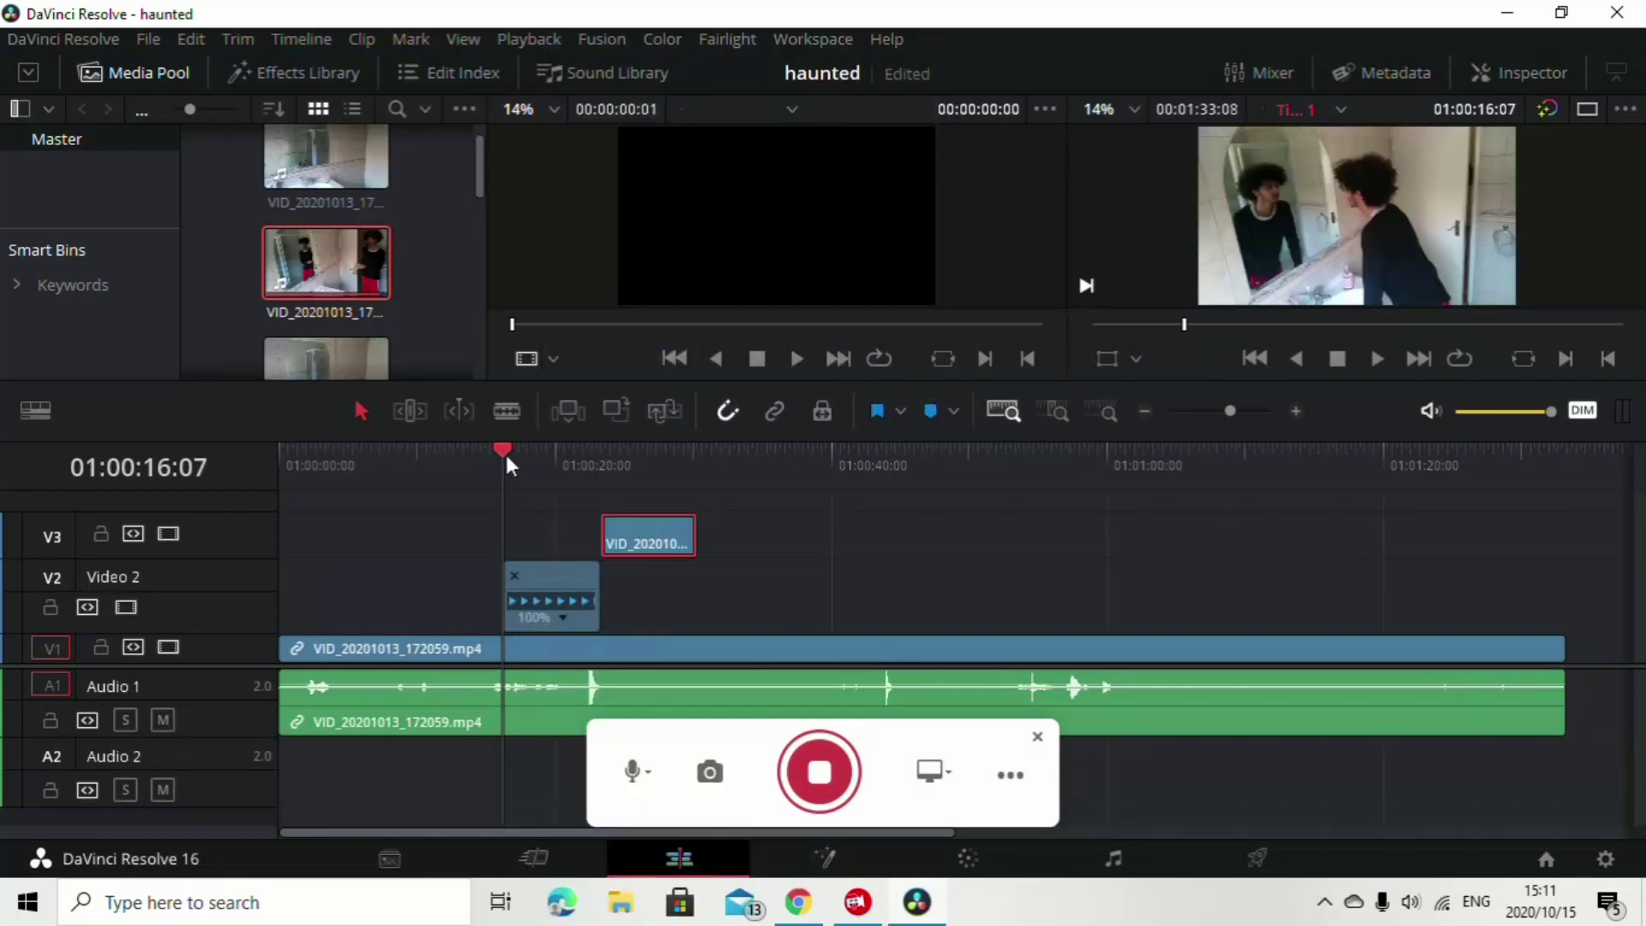
Zoom the timeline in and extend the Video 2 clip's start 19 frames earlier
mouse_move(516, 451)
left_mouse_down()
mouse_move(547, 455)
mouse_move(522, 451)
left_mouse_up()
left_click(1060, 410)
left_click_drag(1035, 542, 500, 459)
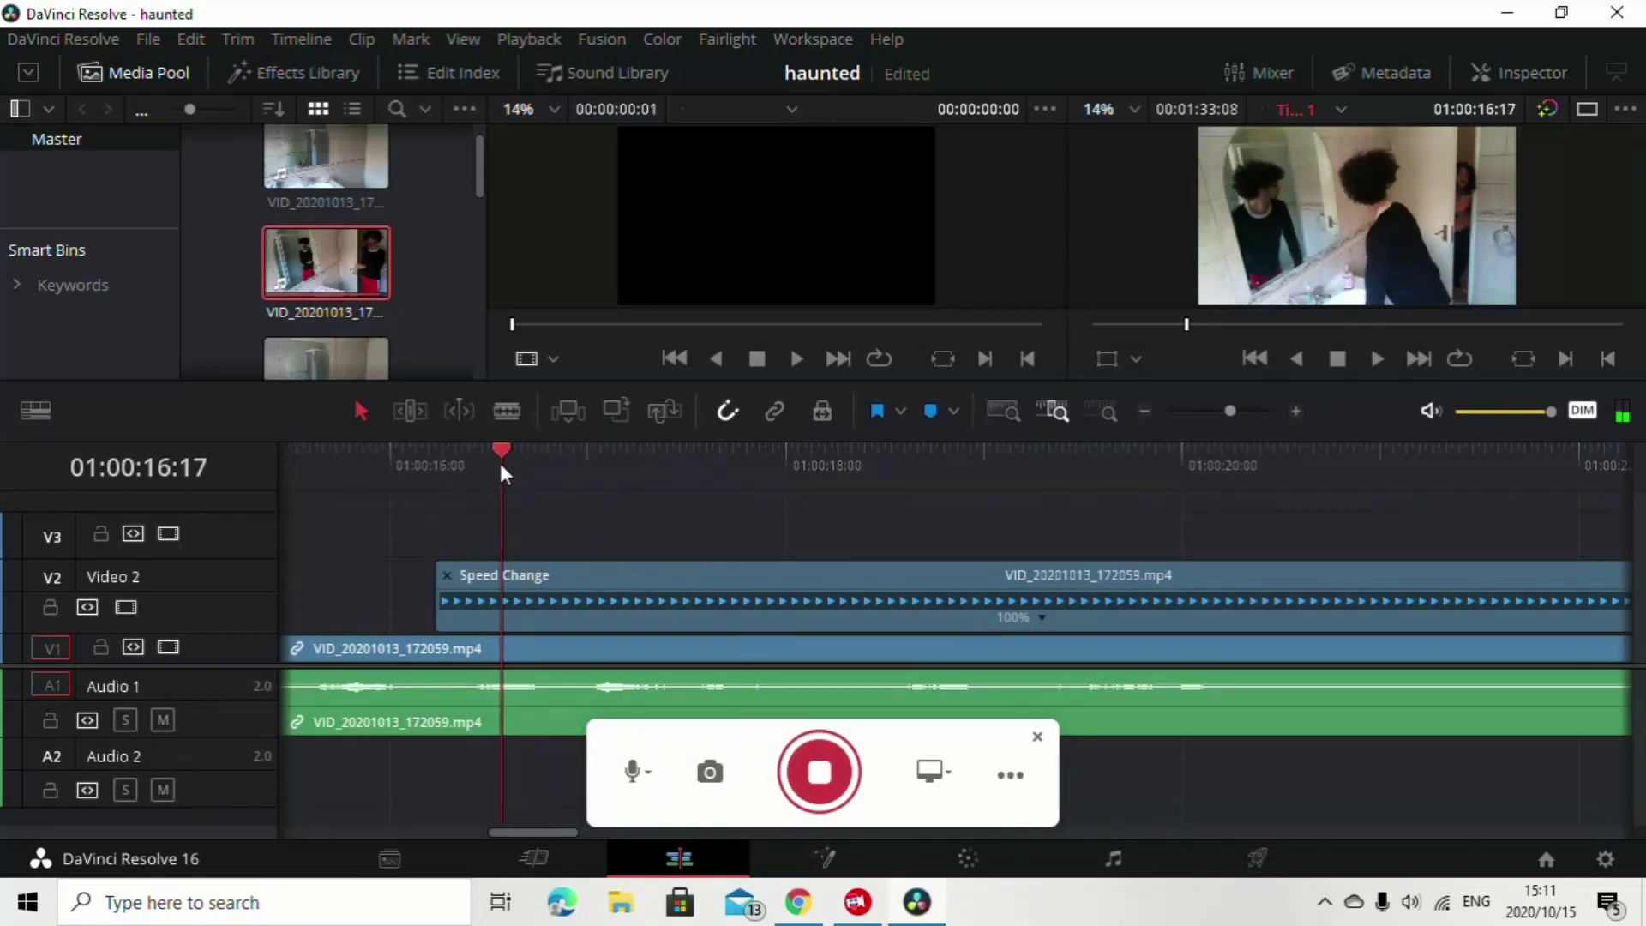
left_click_drag(439, 596, 310, 590)
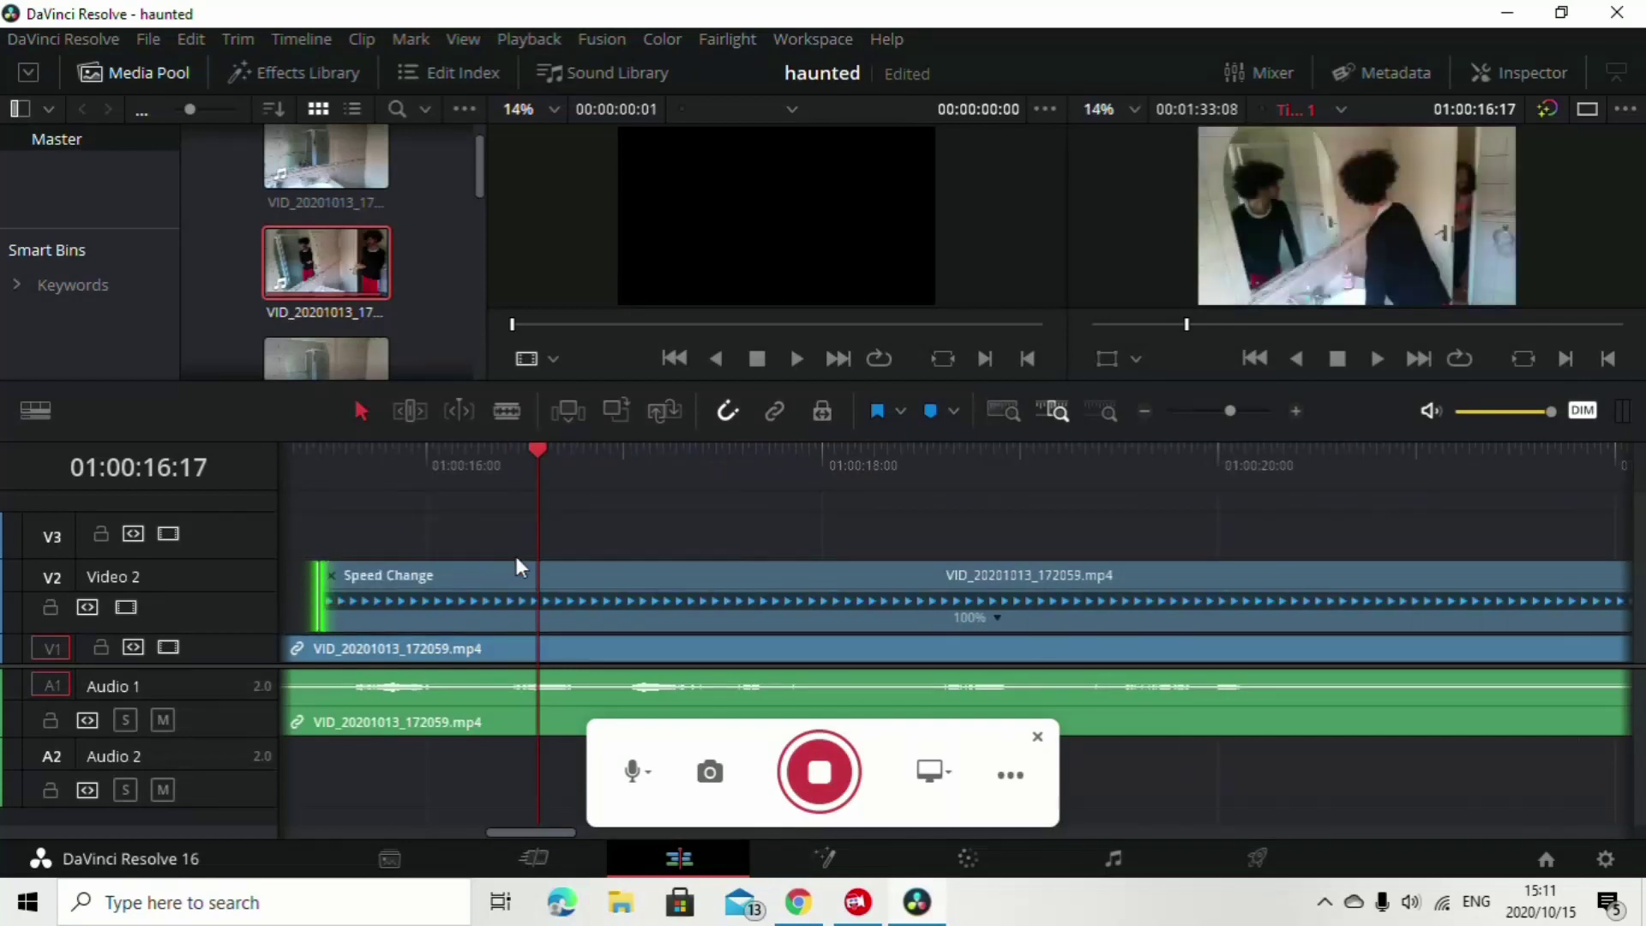
scroll(780, 527, "left", 4)
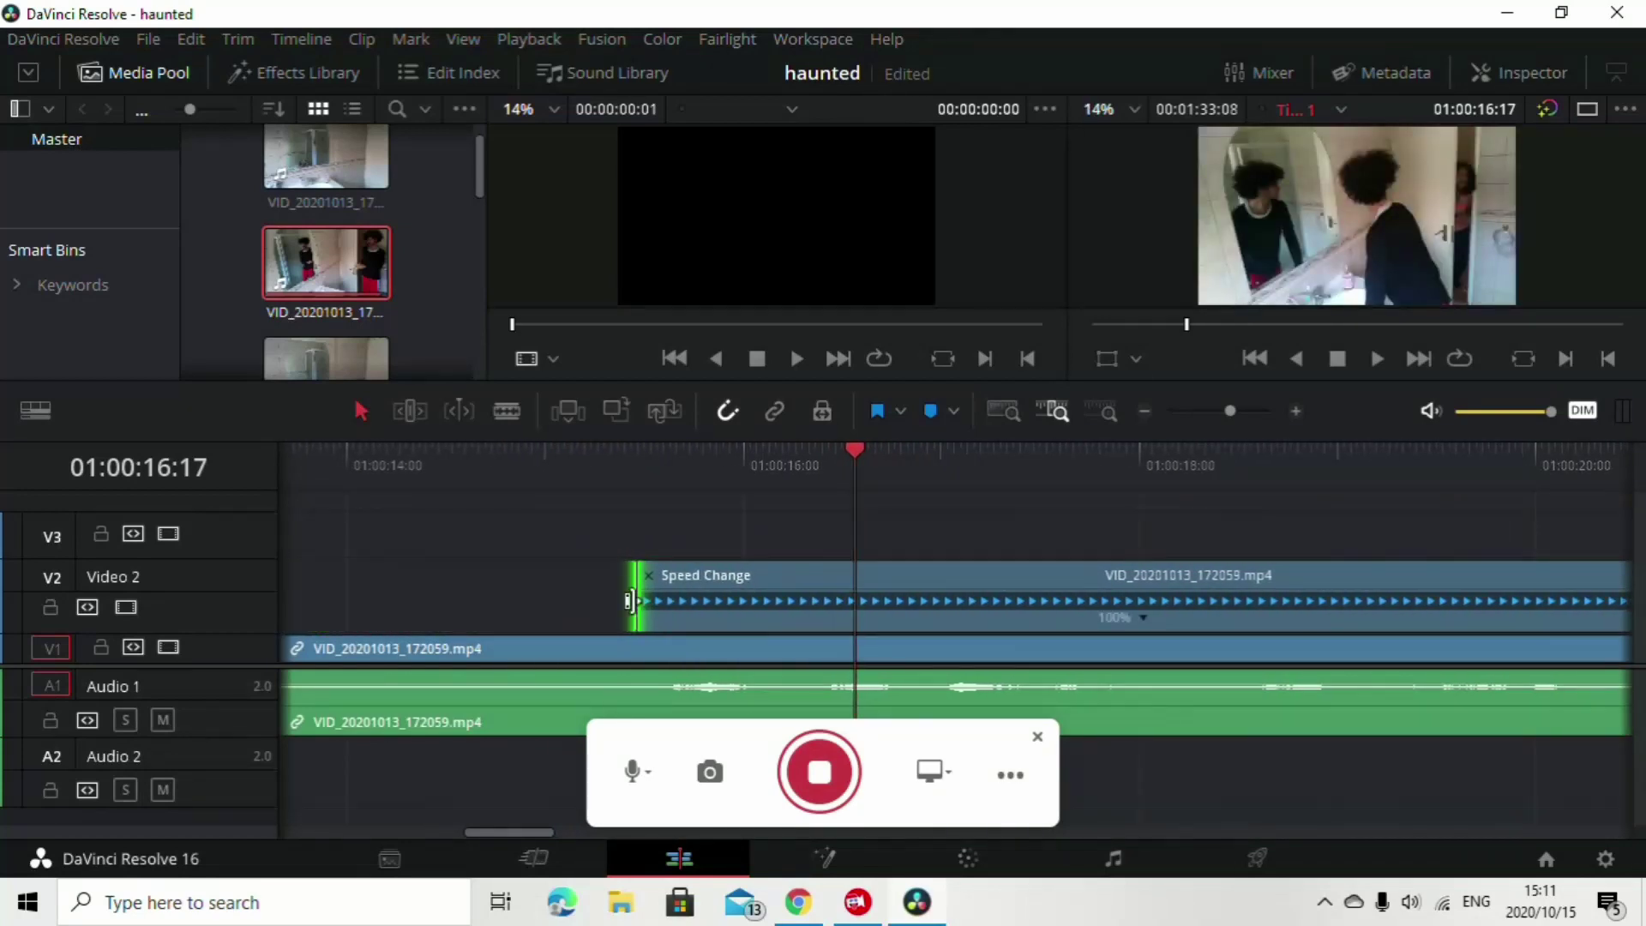
left_click_drag(635, 602, 478, 602)
Park the playhead around 01:00:16:04 over the Video 2 clip
left_click_drag(850, 446, 795, 449)
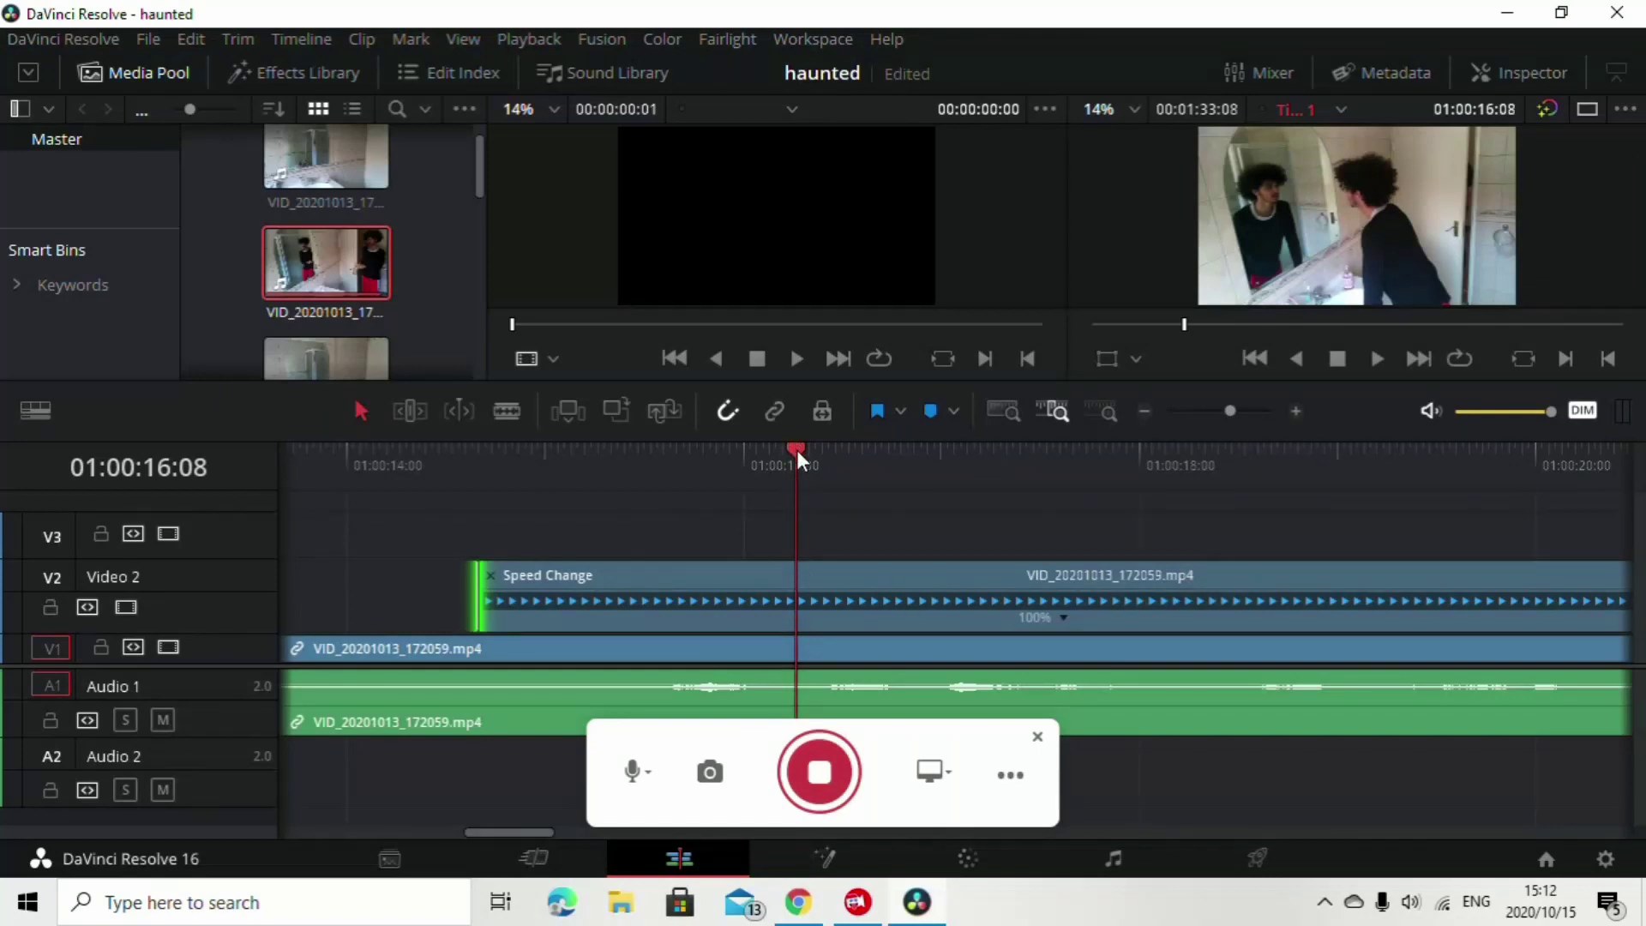
left_click_drag(796, 449, 782, 451)
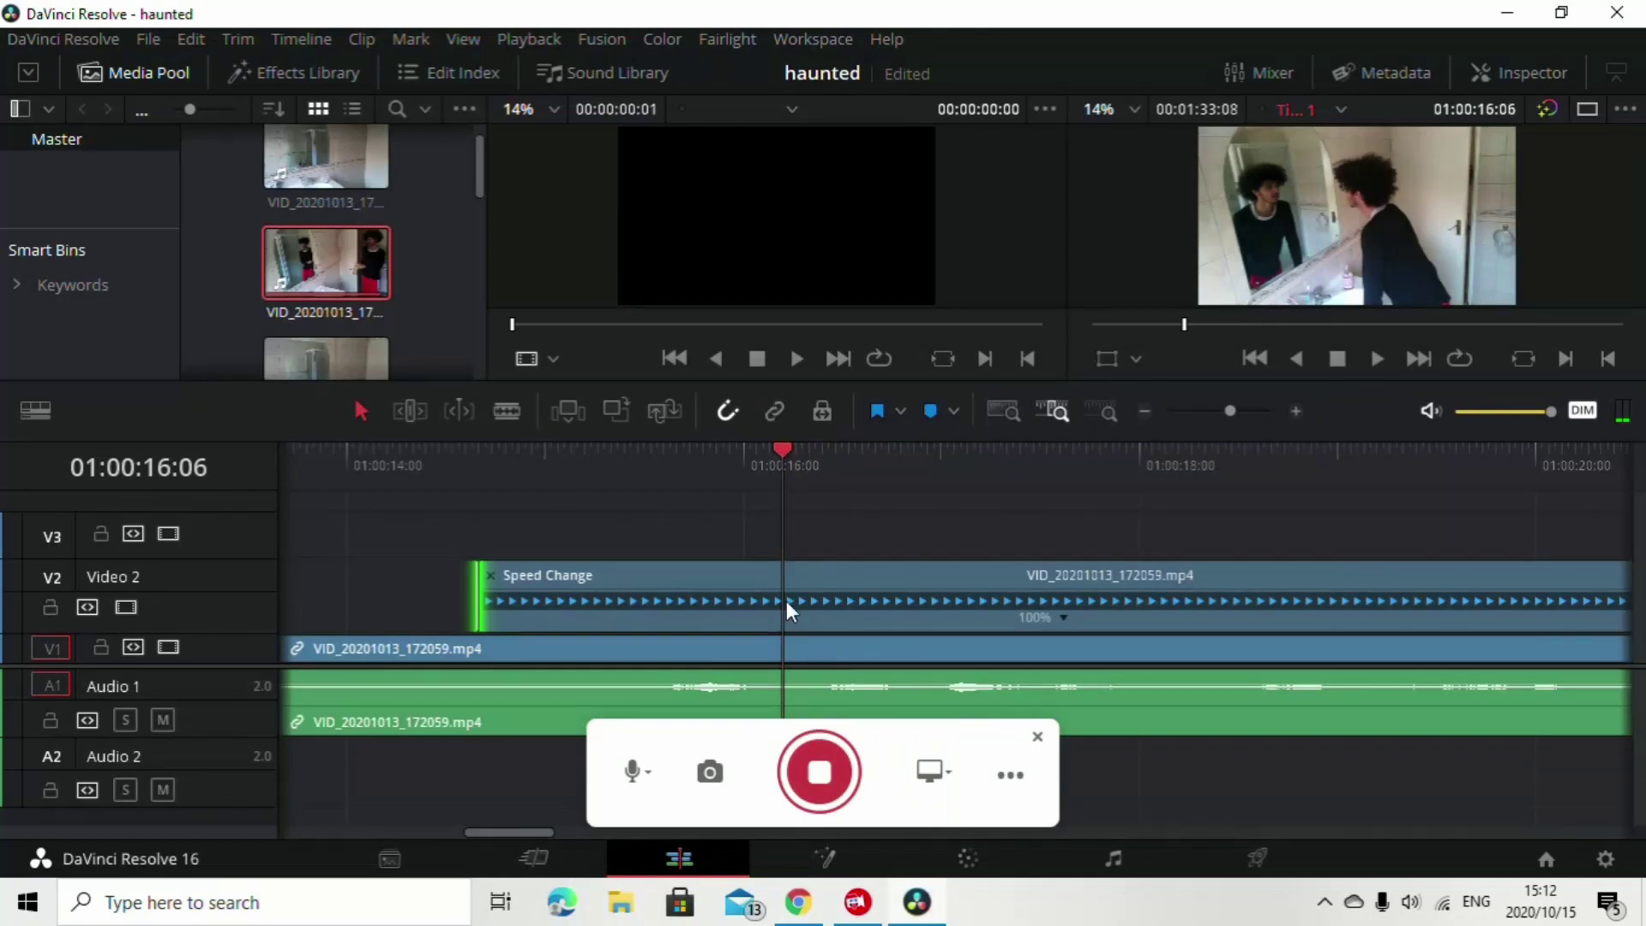
mouse_move(782, 459)
left_mouse_down()
mouse_move(753, 459)
mouse_move(772, 460)
left_mouse_up()
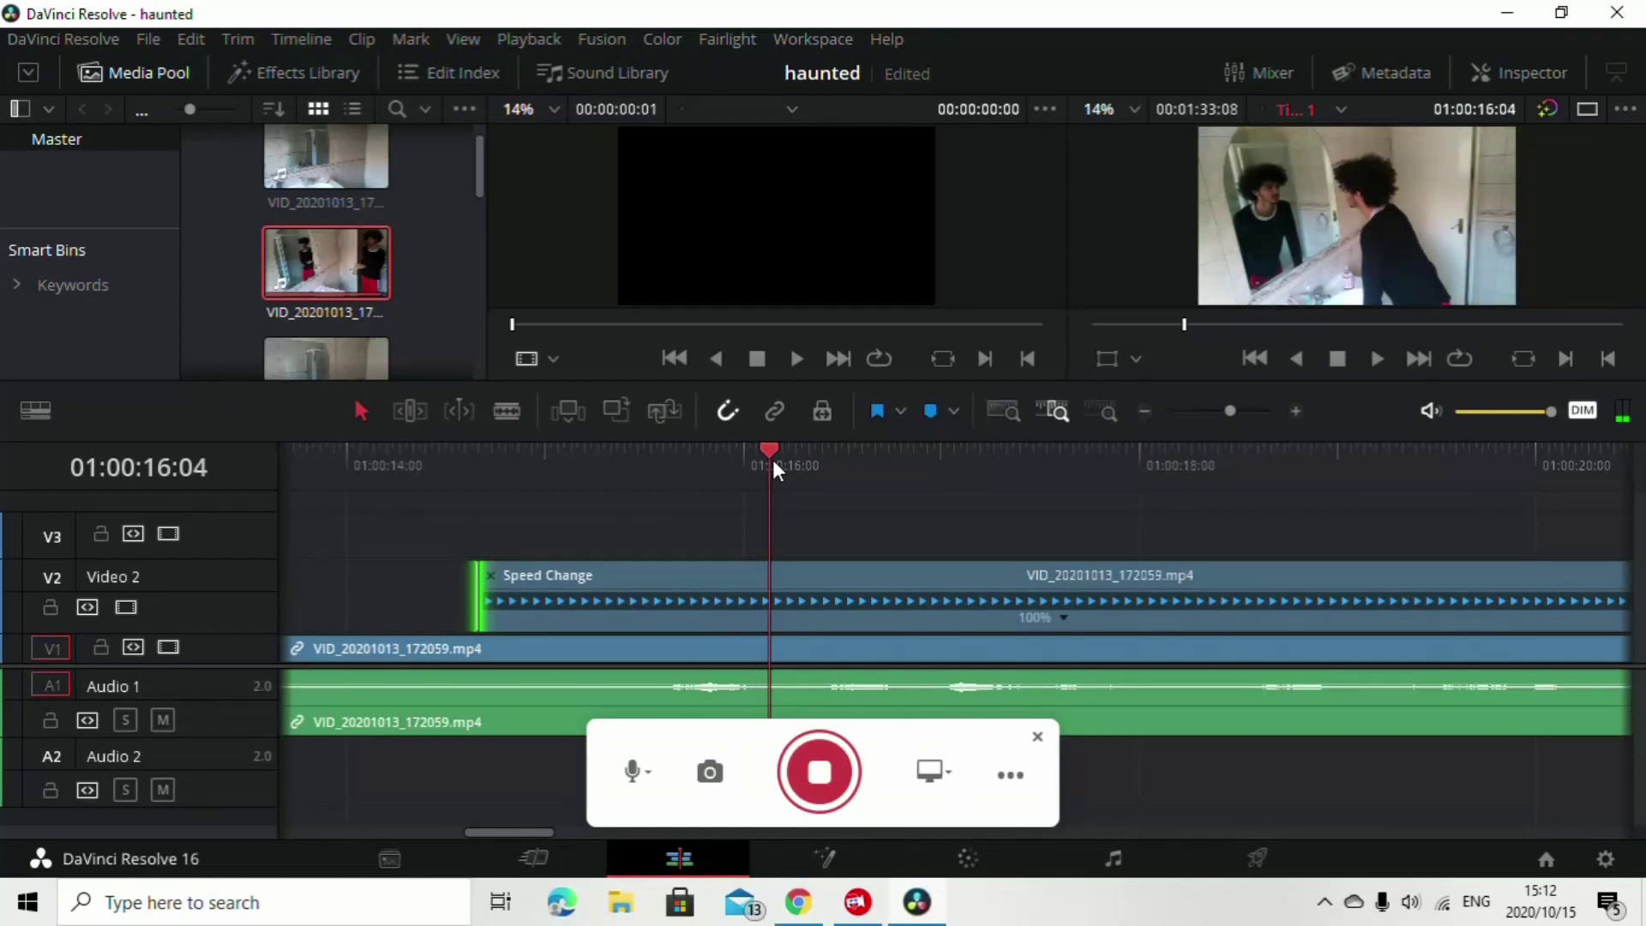
right_click(768, 599)
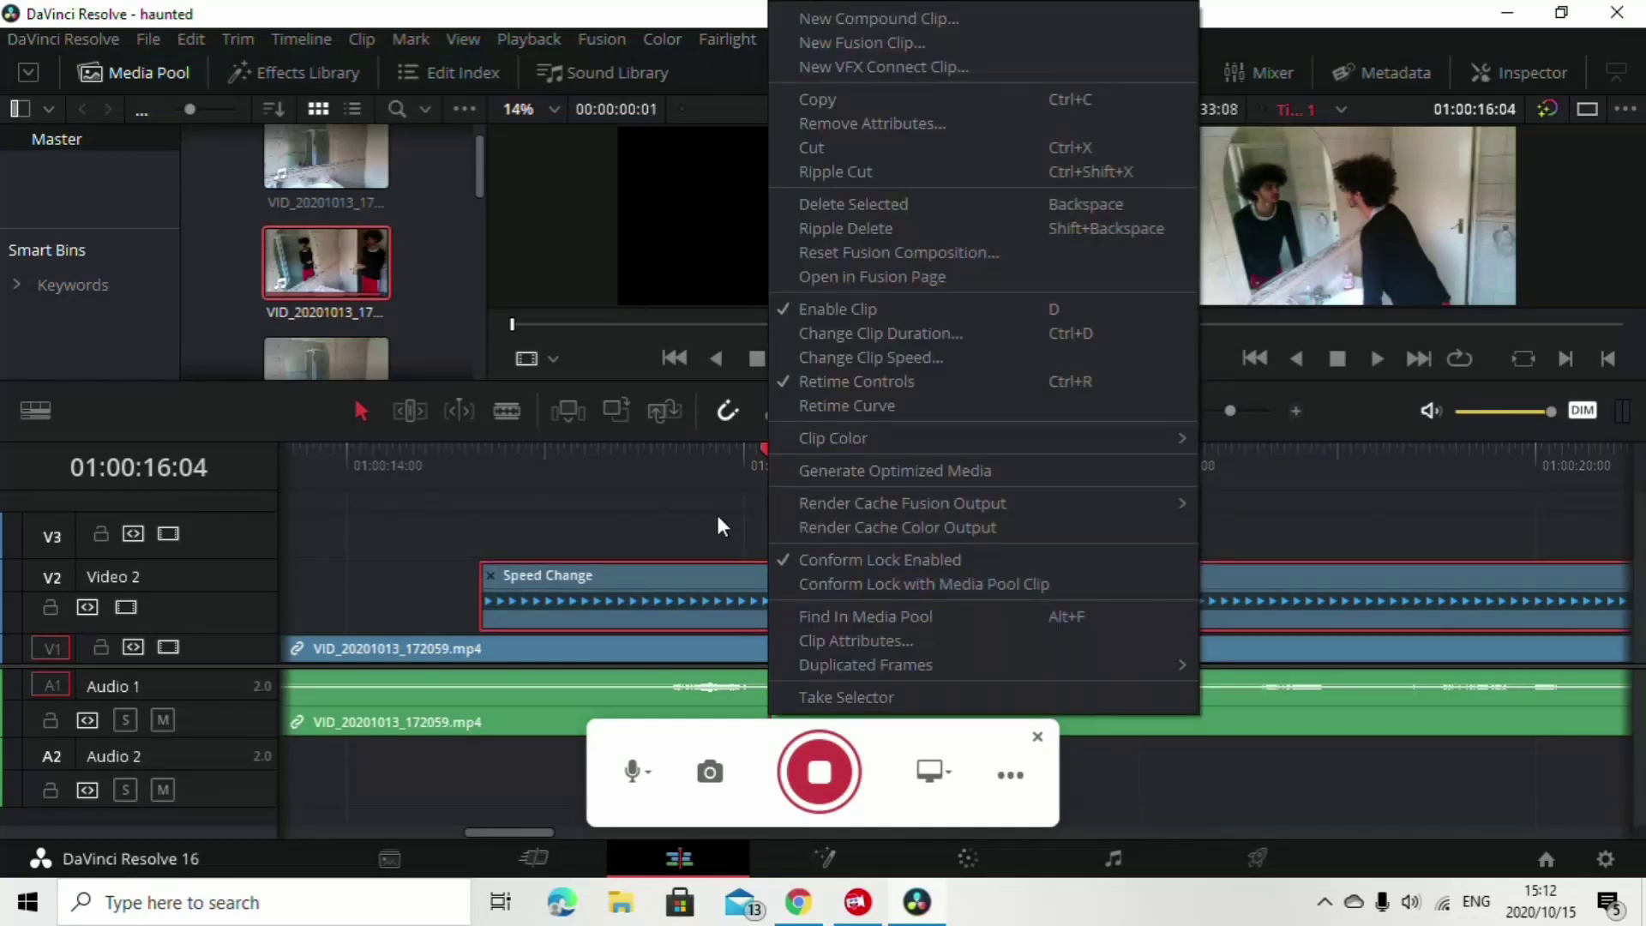
Add a speed point to the Video 2 clip at the playhead
left_click(785, 614)
left_click(1058, 623)
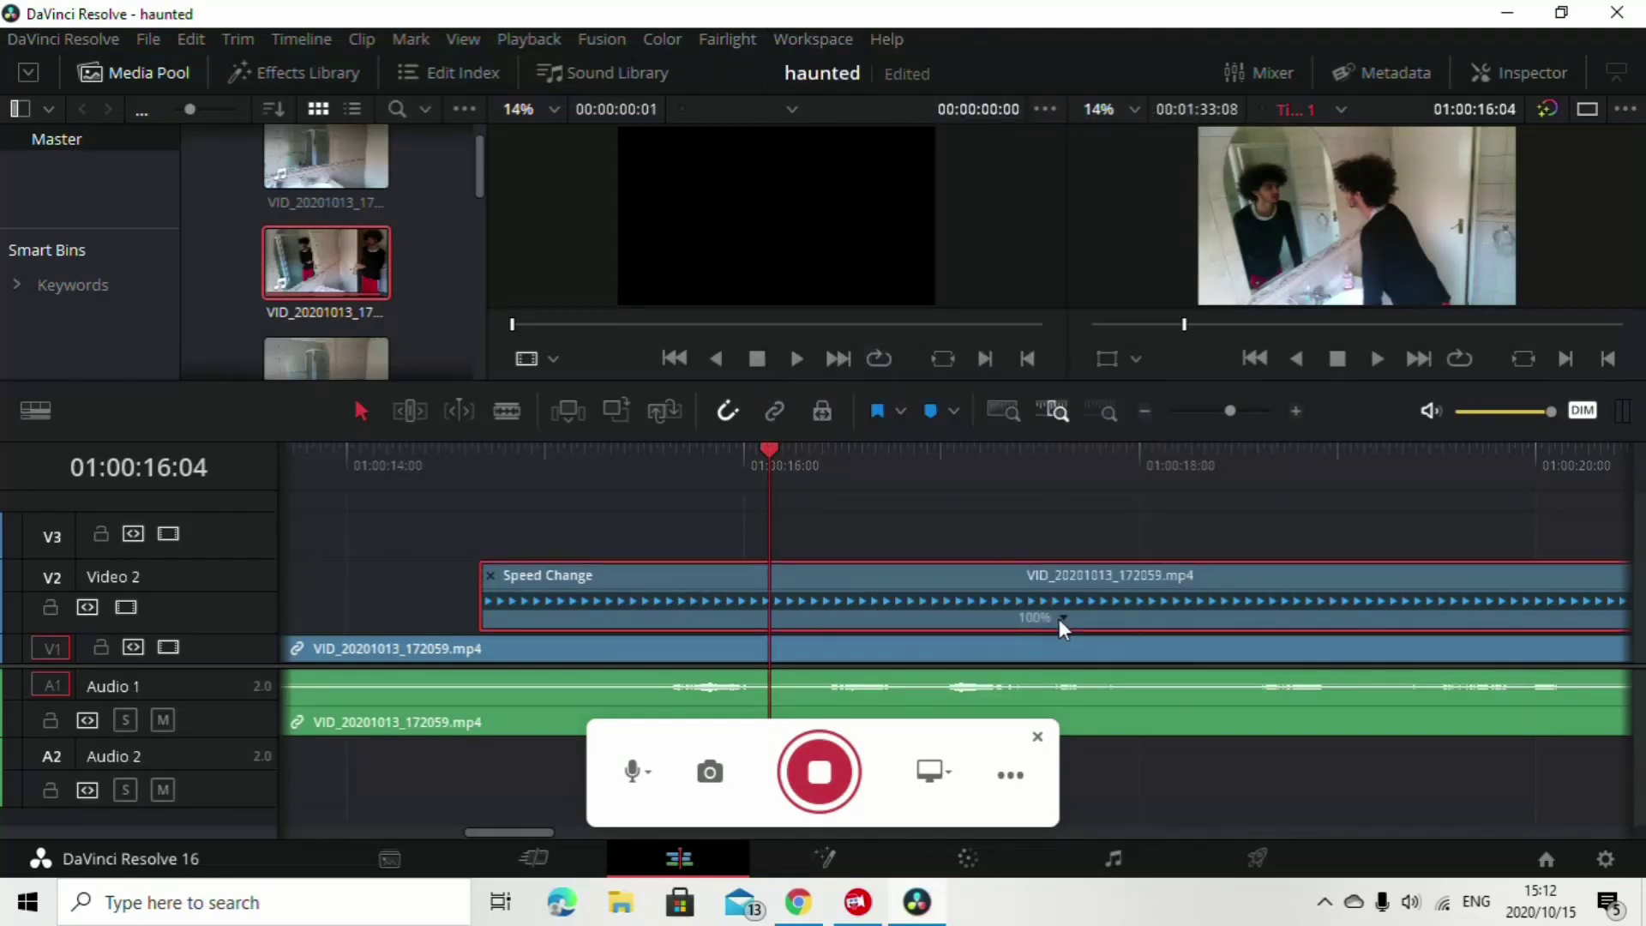
left_click(1061, 614)
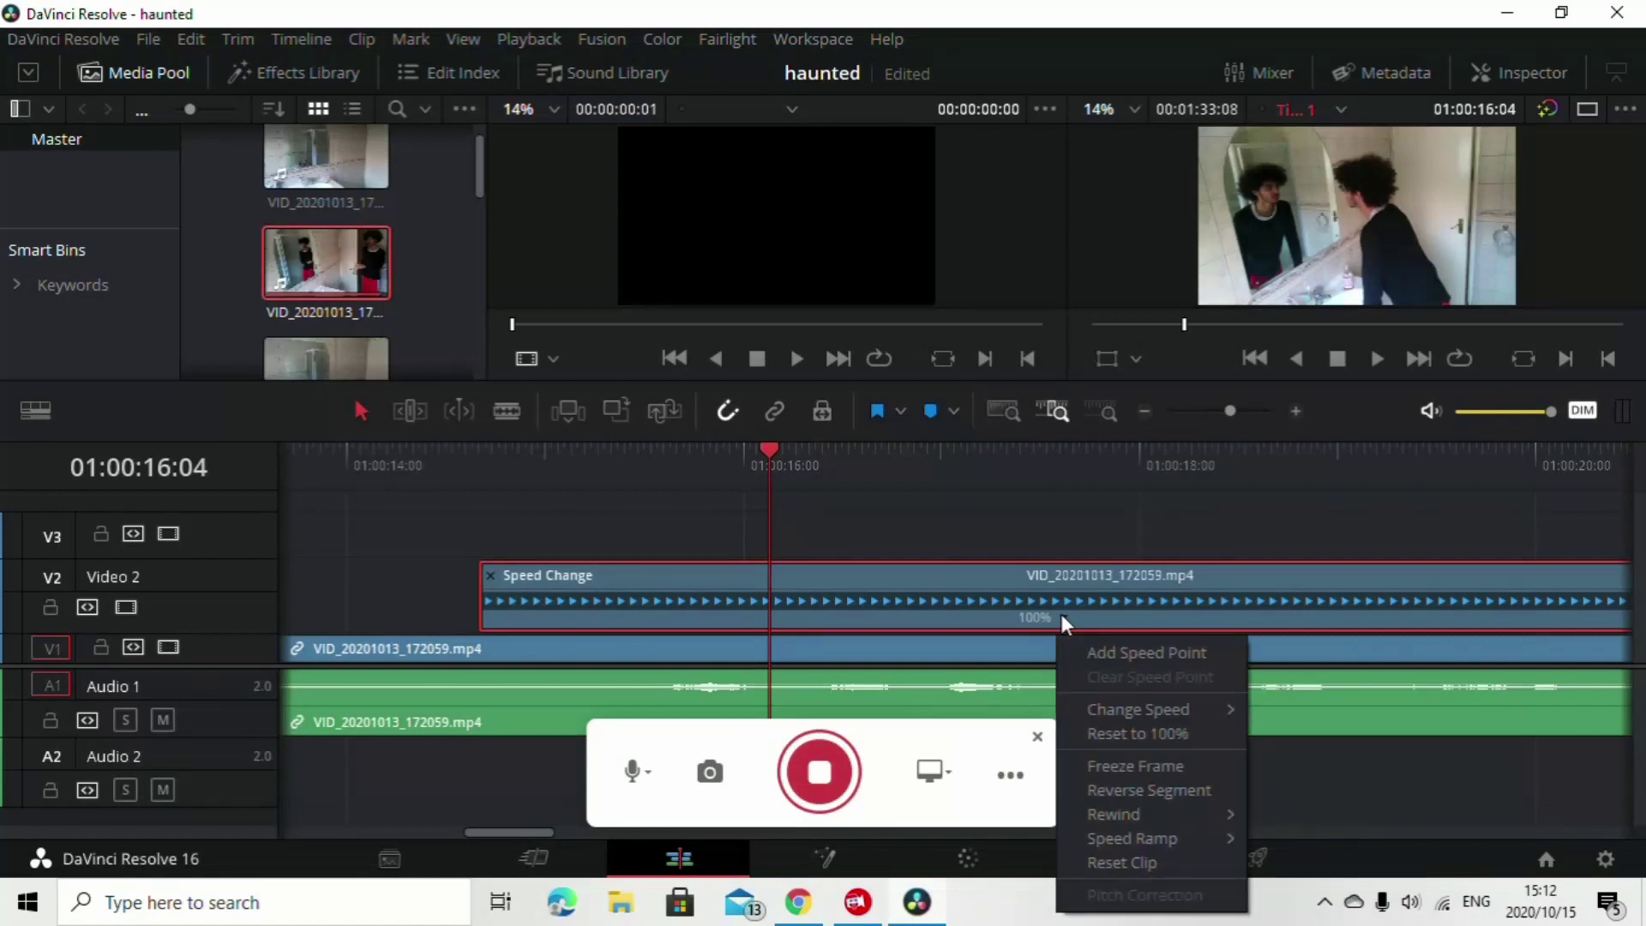
left_click(1124, 646)
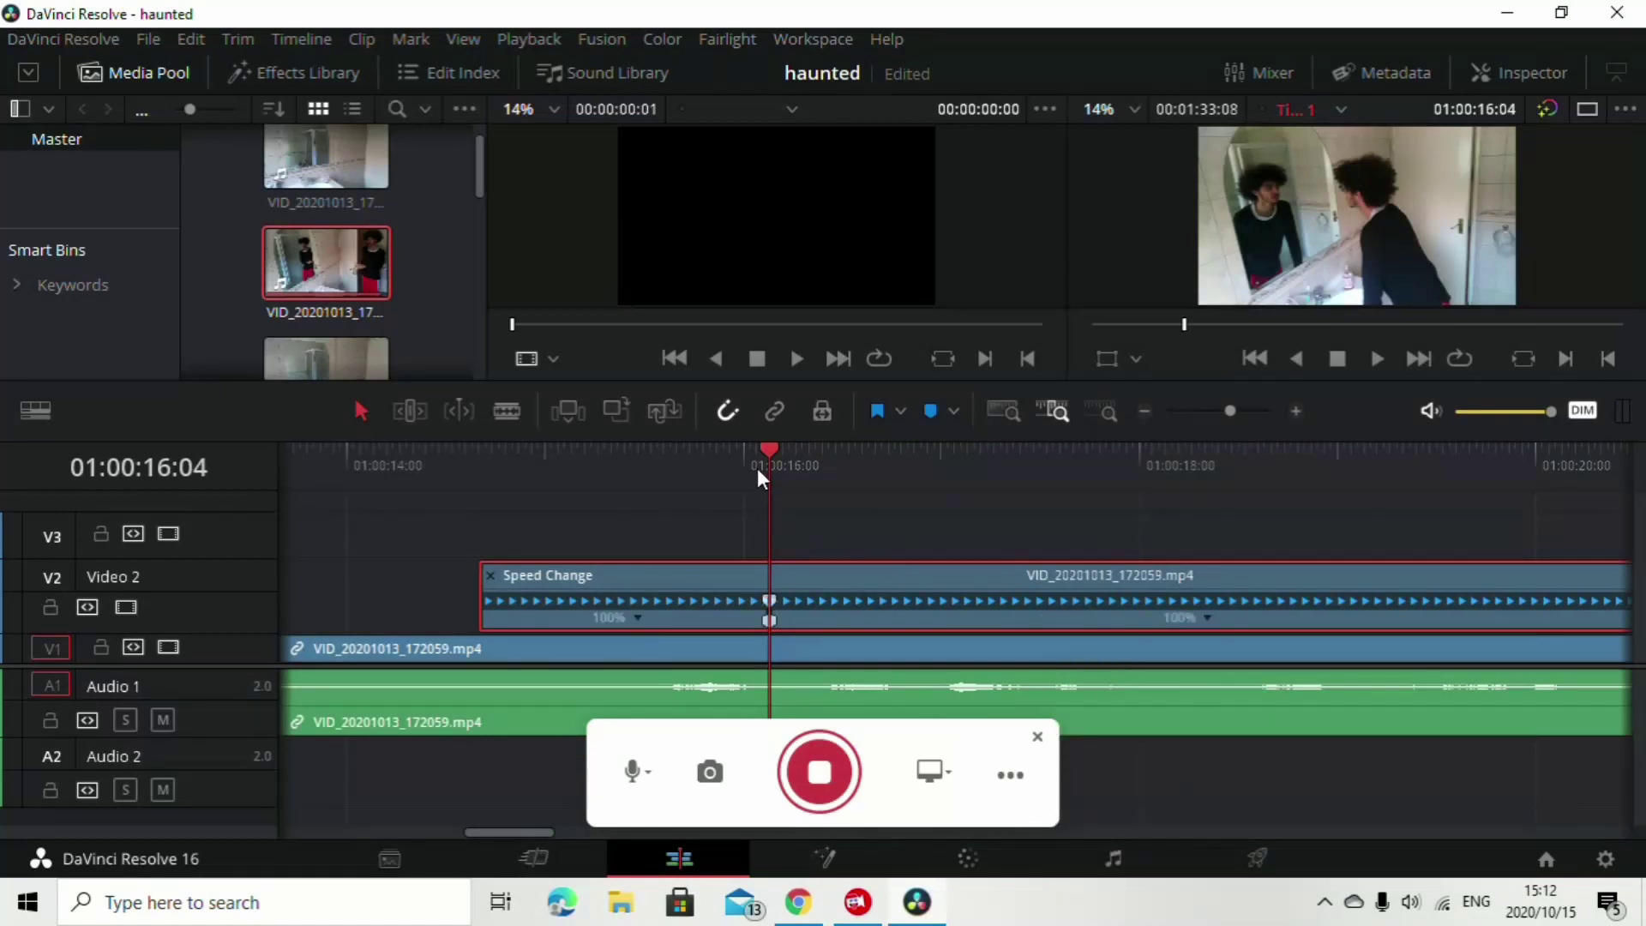
Drag the speed point later so the opening segment slows to 53%
left_click_drag(762, 454, 769, 487)
left_click(637, 617)
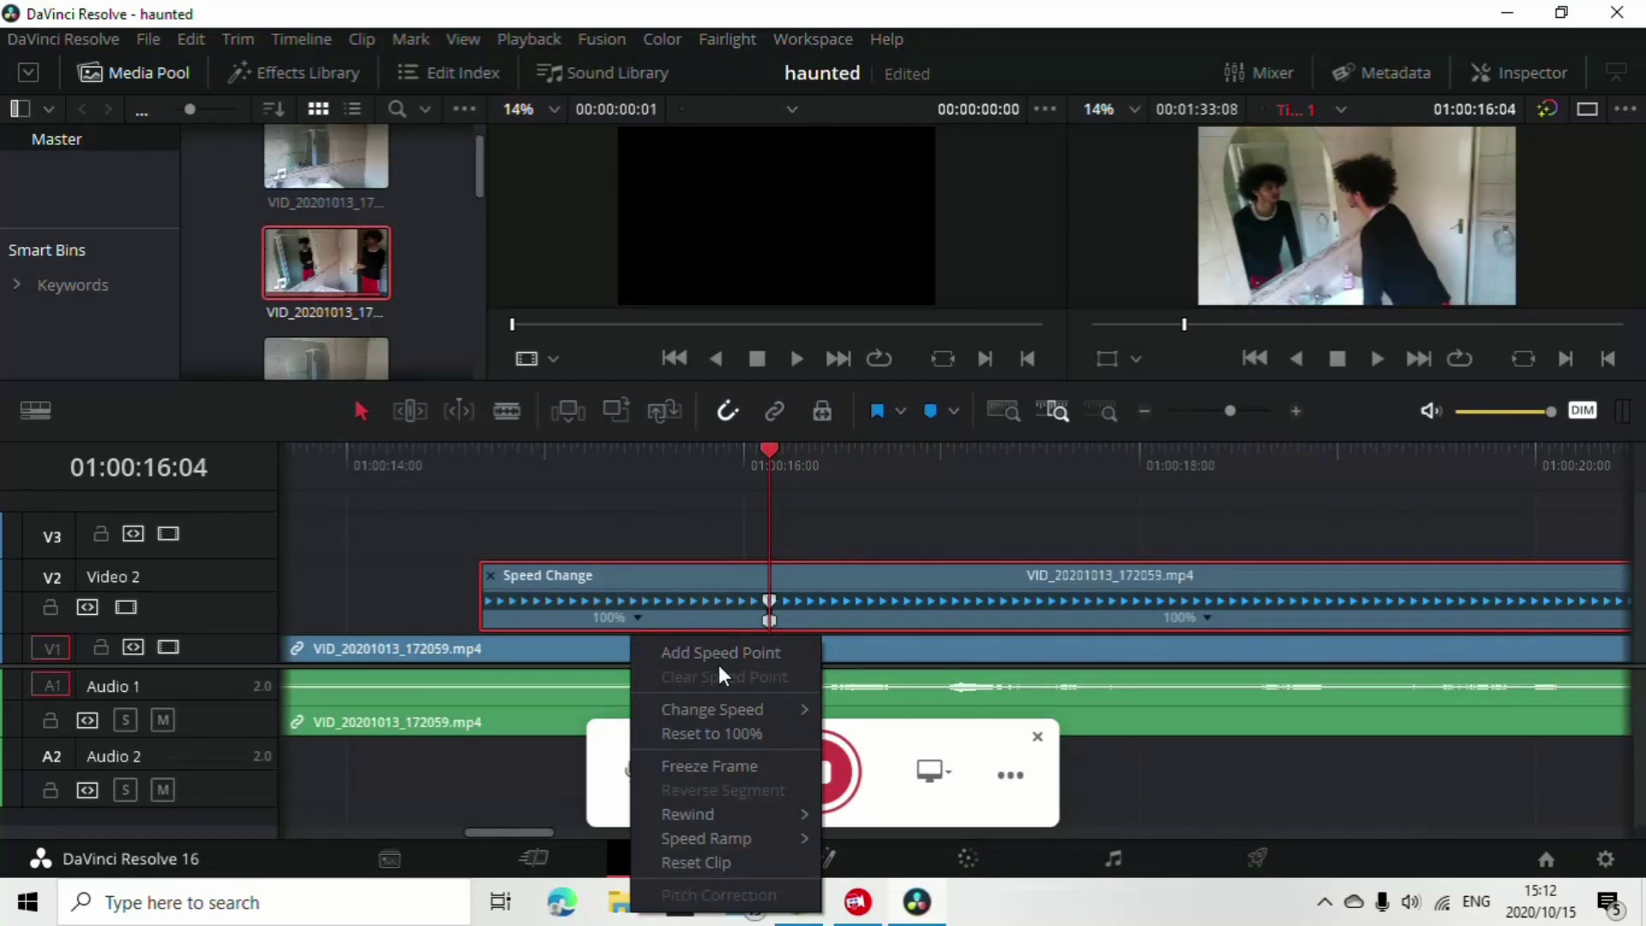
mouse_move(720, 814)
left_click(805, 456)
left_click_drag(801, 456, 1078, 476)
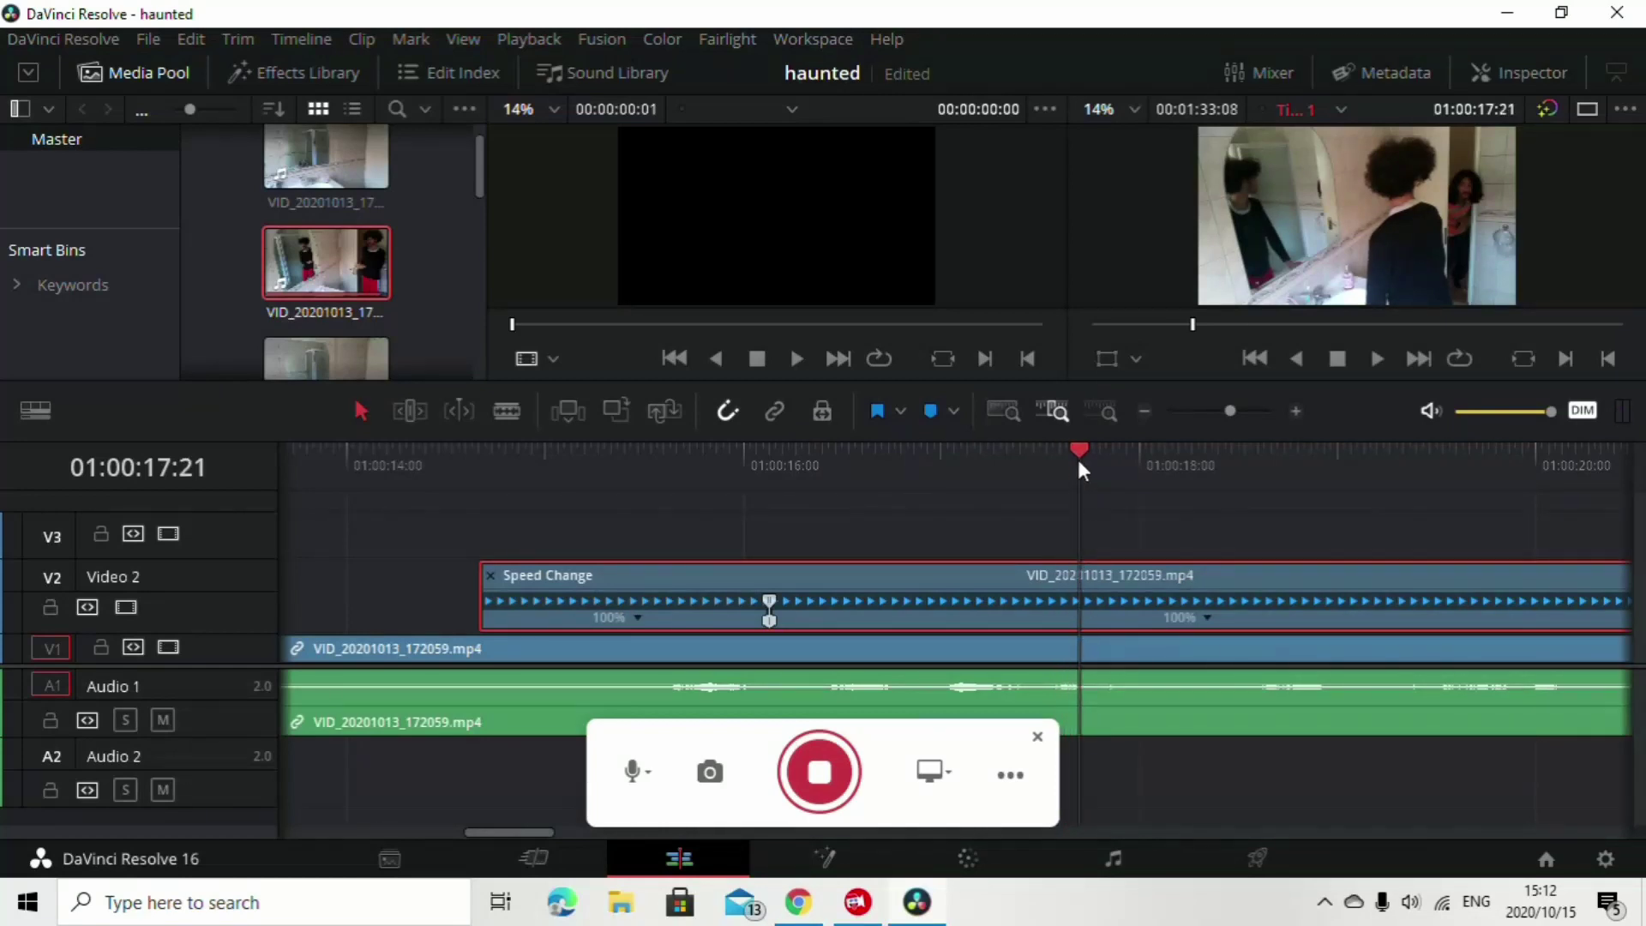
left_click_drag(1079, 465, 1159, 454)
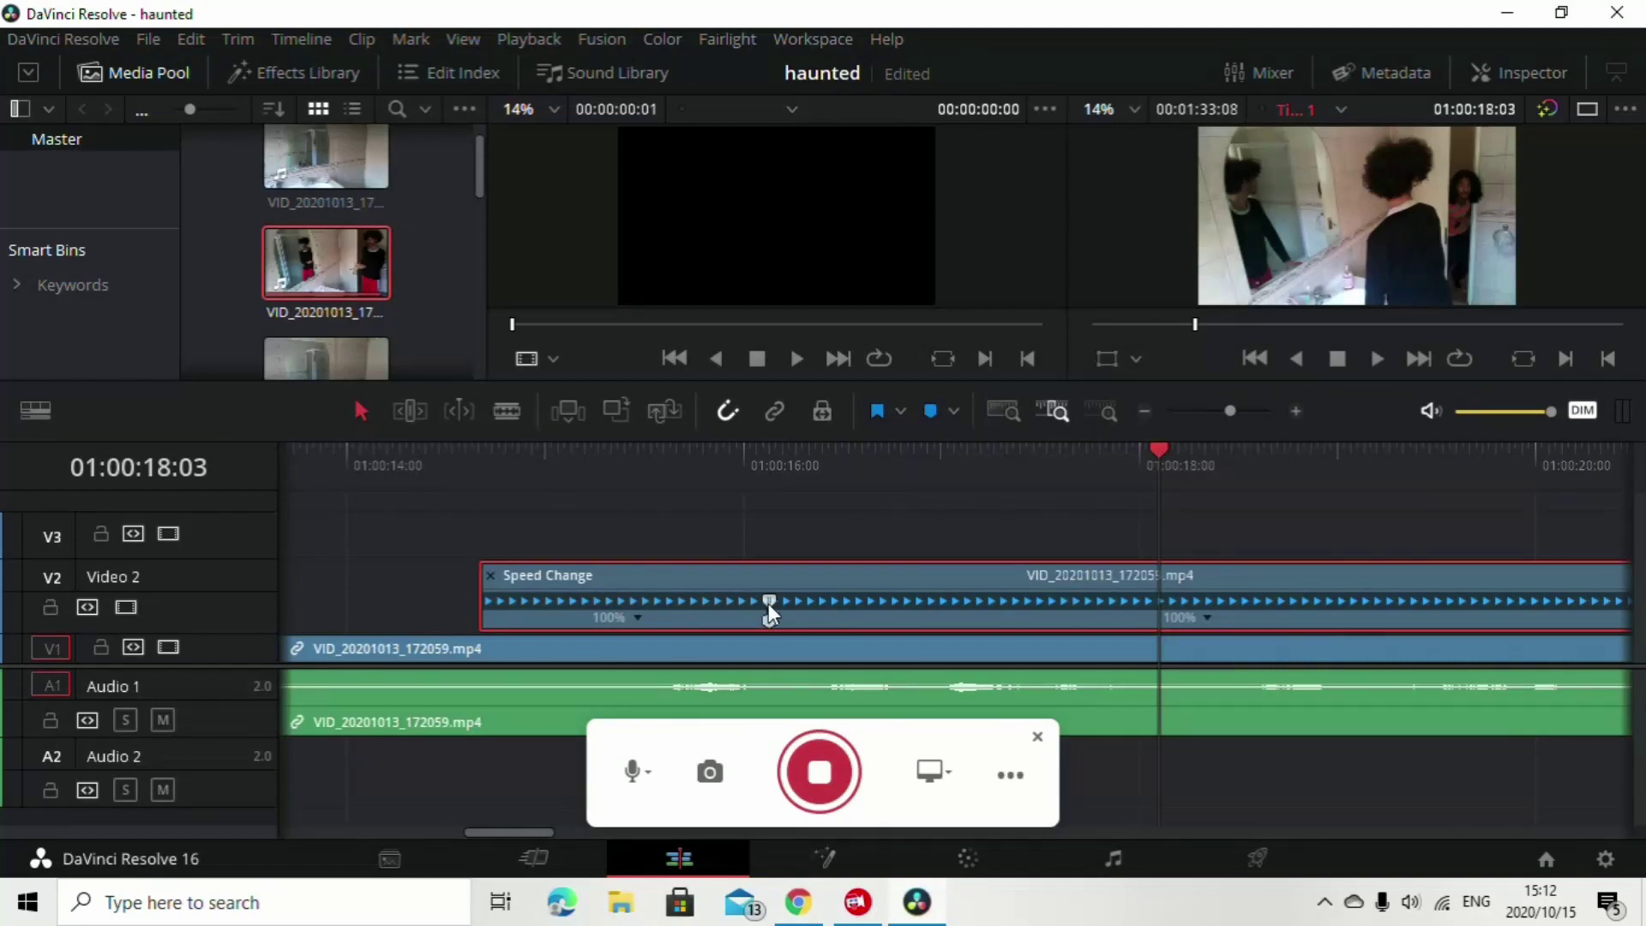
left_click_drag(769, 600, 1029, 604)
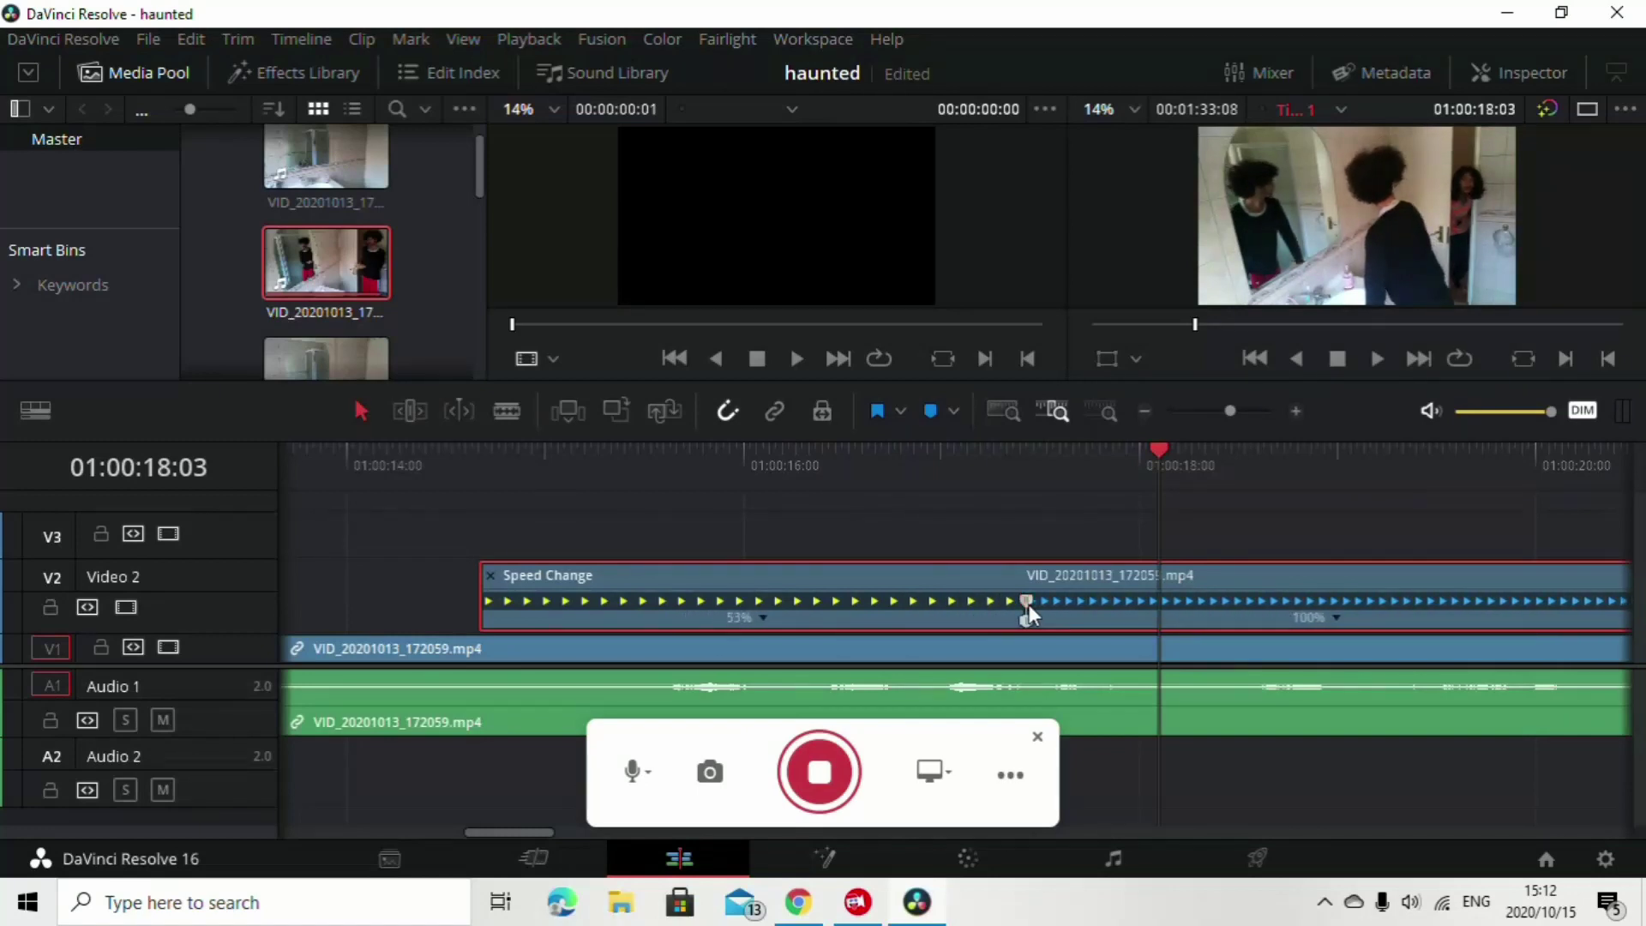
left_click_drag(1155, 450, 1444, 493)
Add another speed point at 01:00:19:23 in the 100% section
scroll(734, 518, "right", 5)
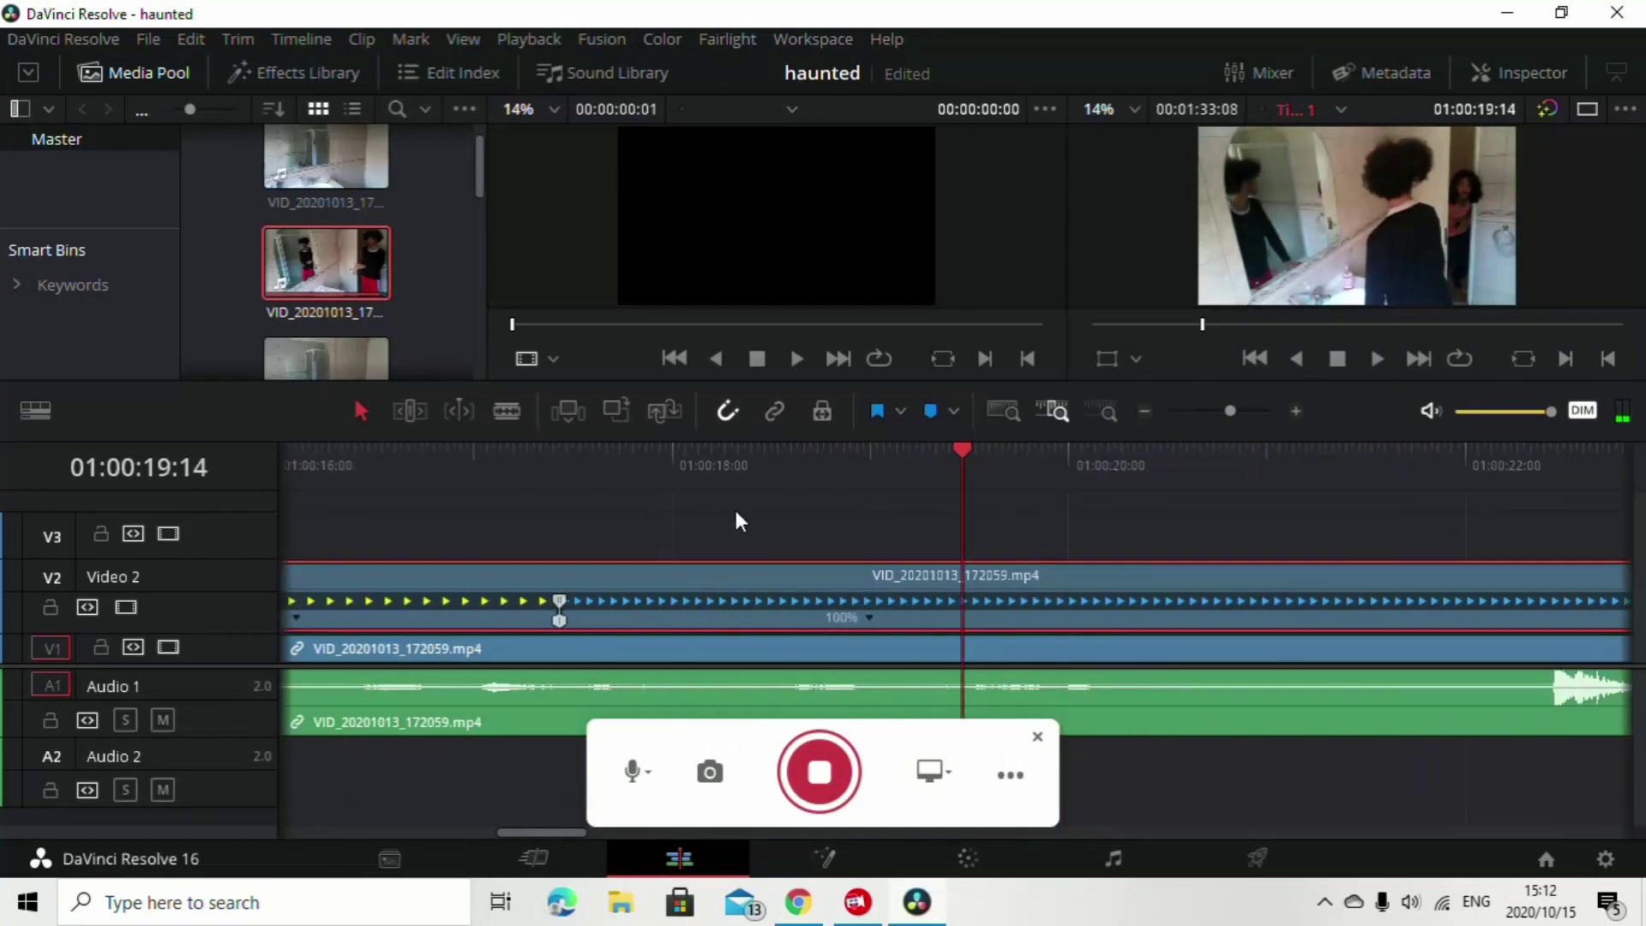
scroll(791, 525, "left", 3)
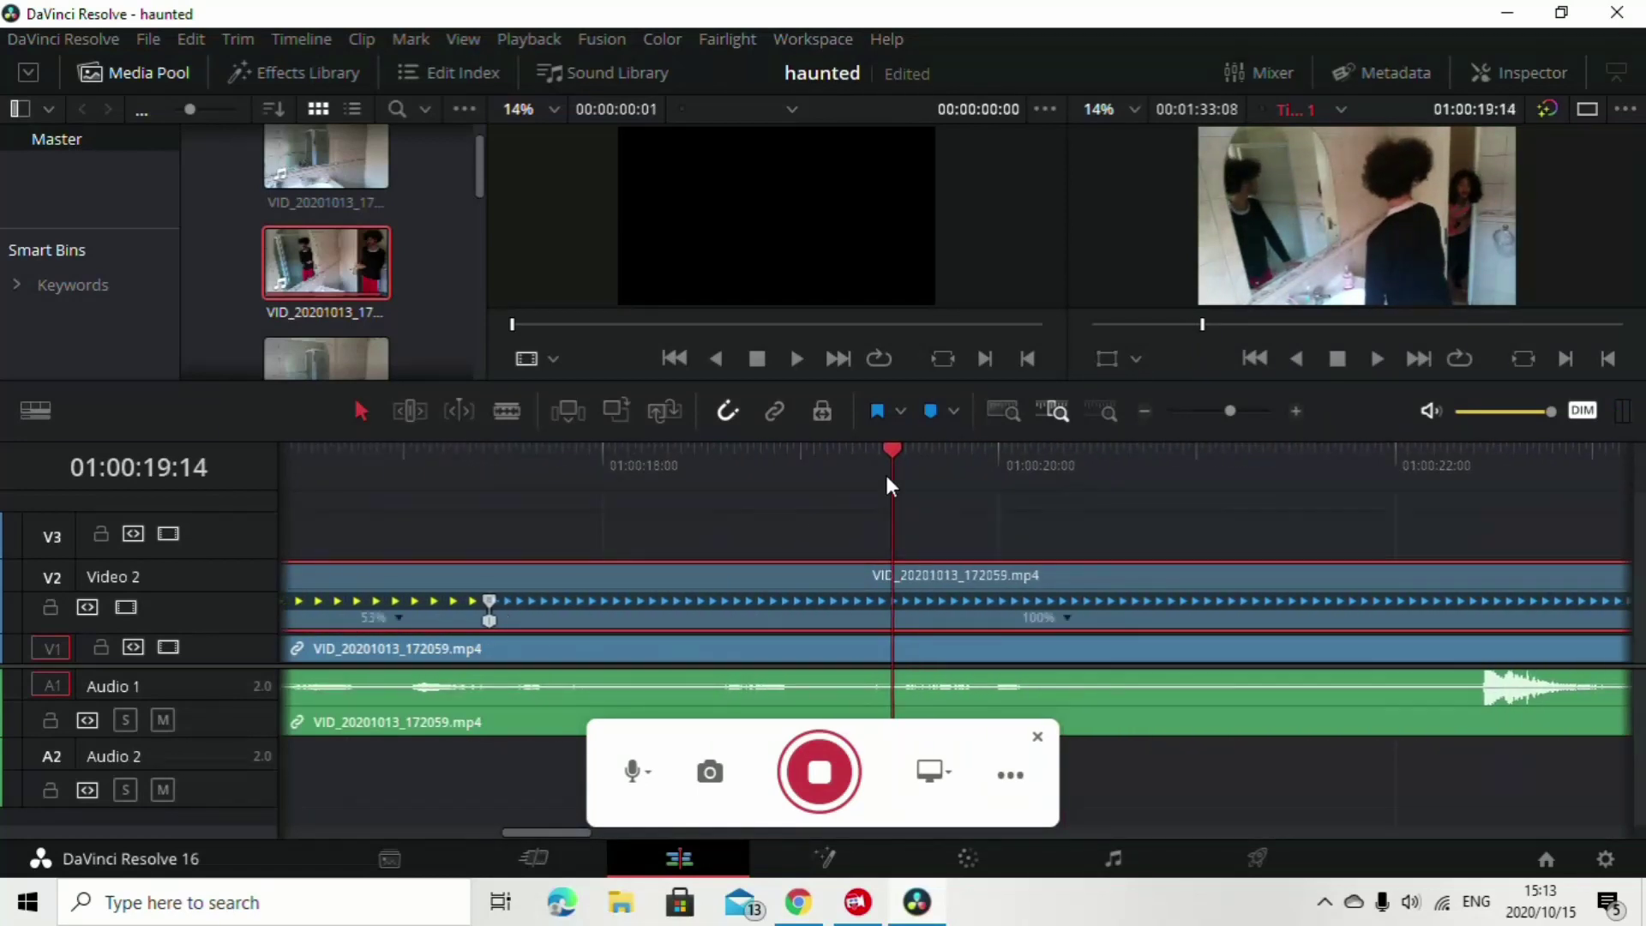
left_click_drag(895, 439, 953, 463)
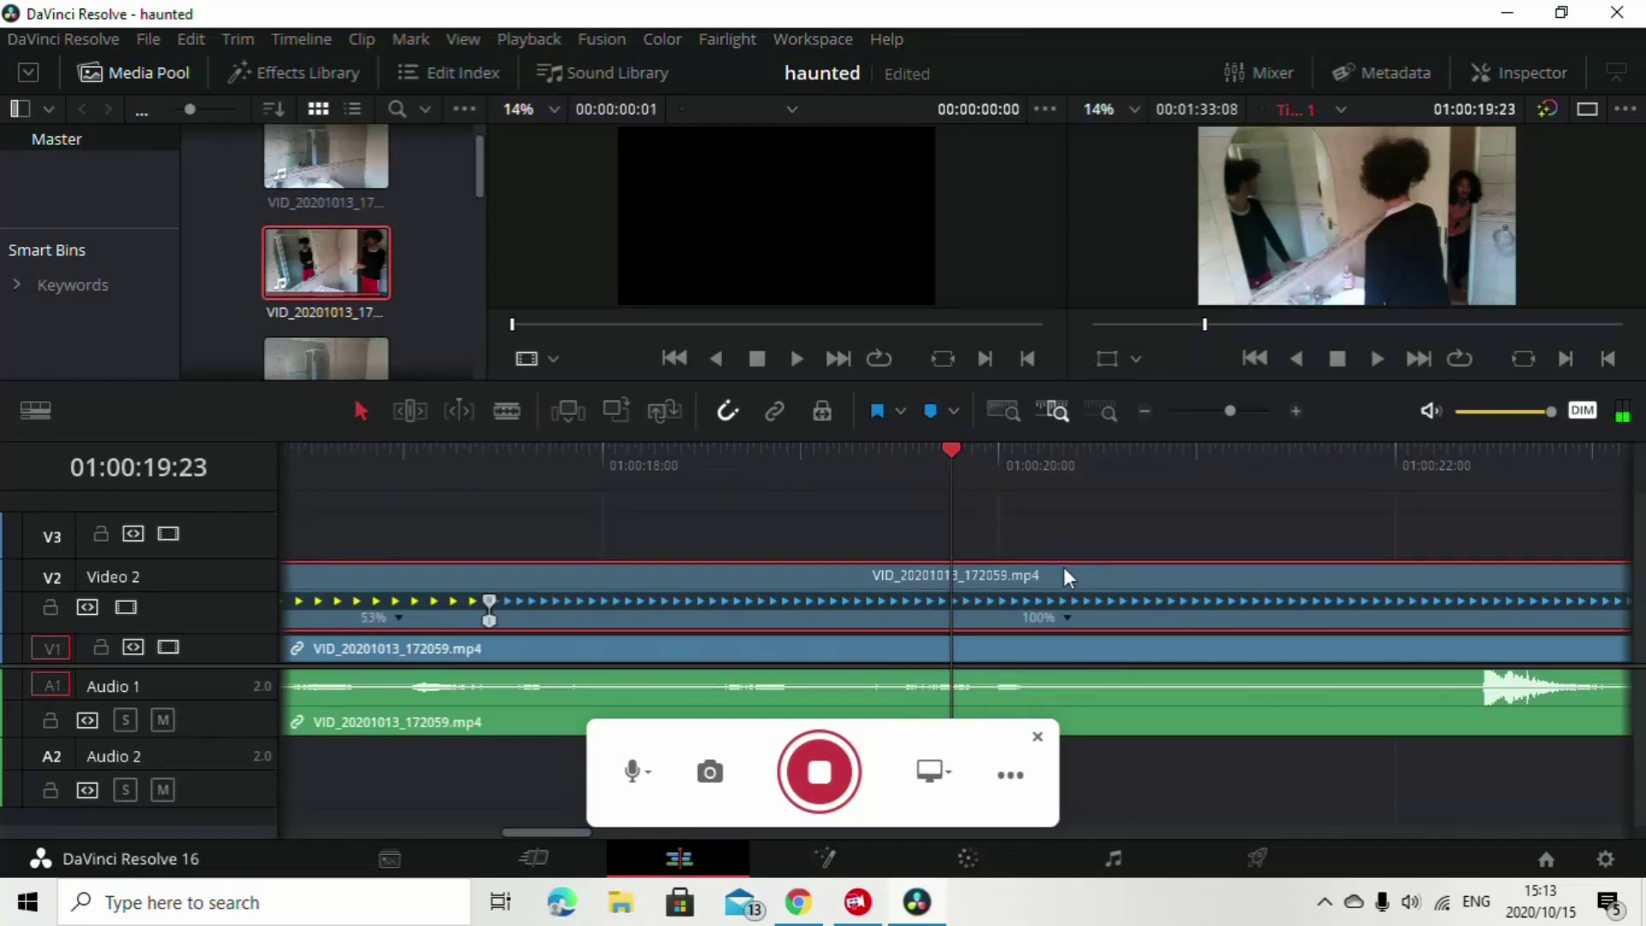
left_click(1067, 617)
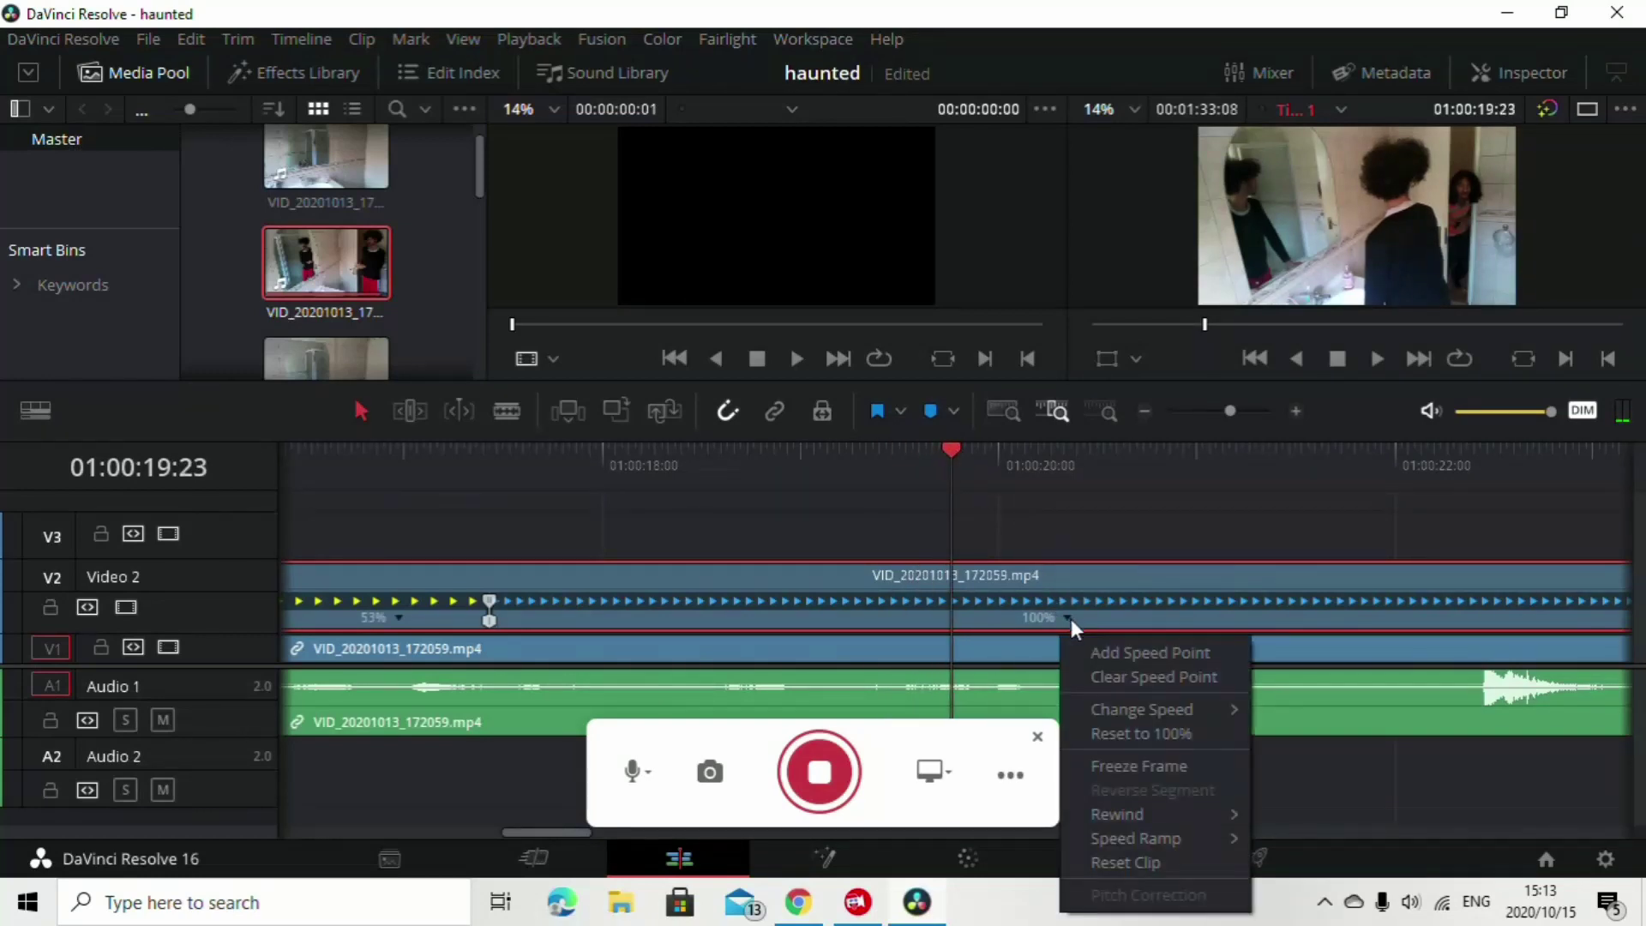
left_click(1097, 657)
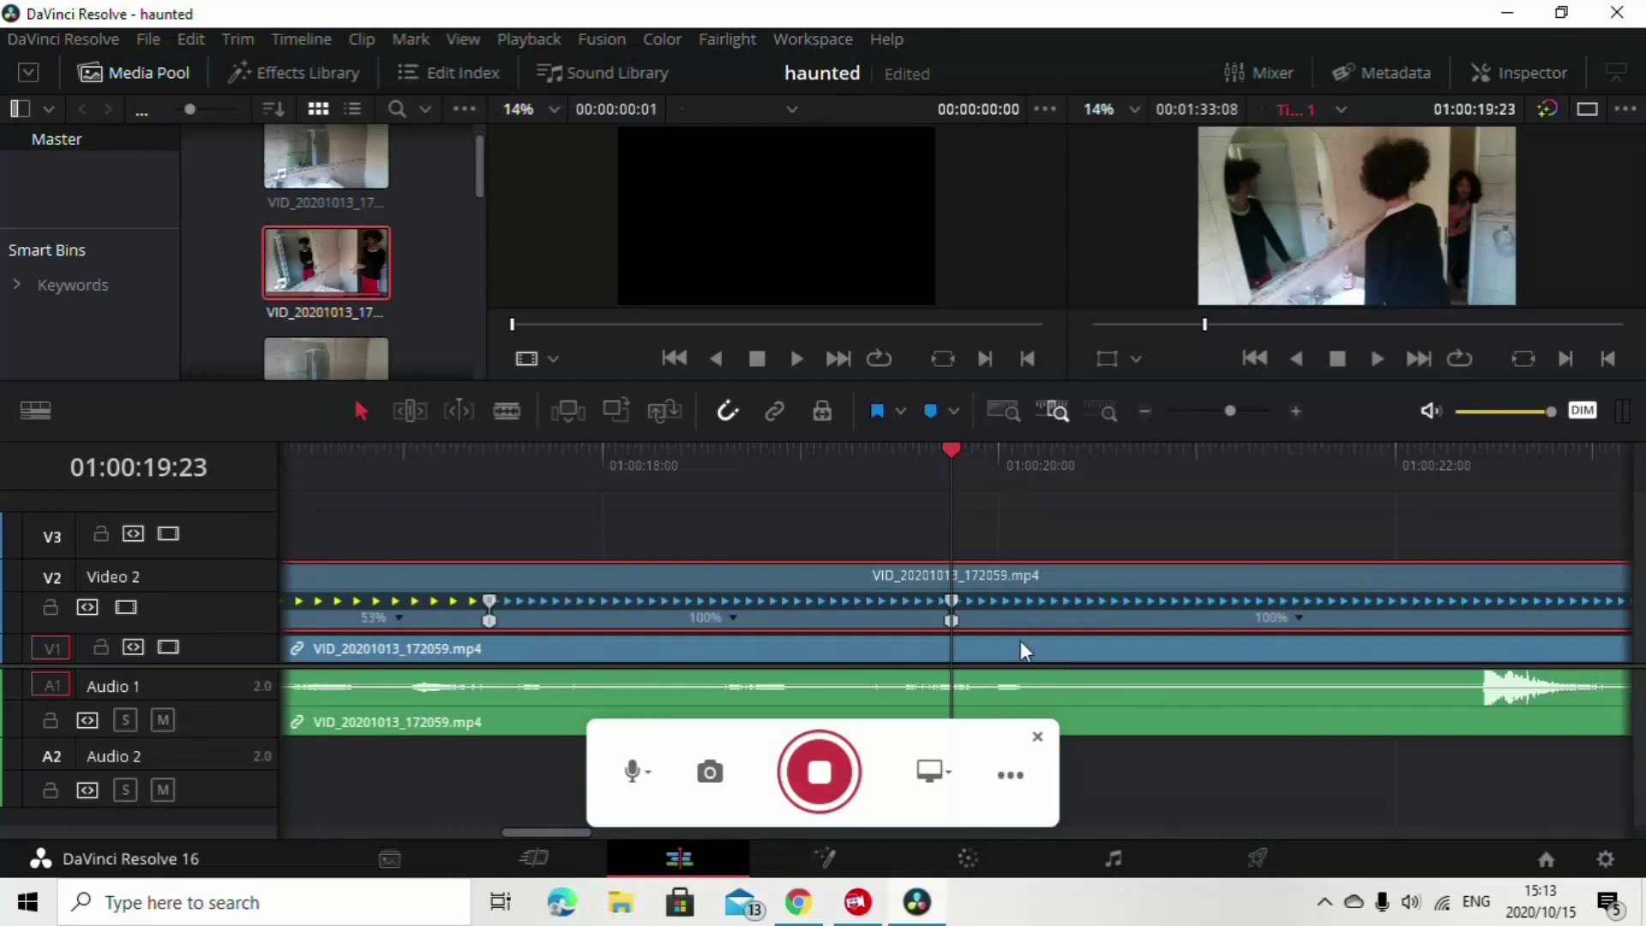
Set the middle speed segment to Reverse Segment
left_click(732, 618)
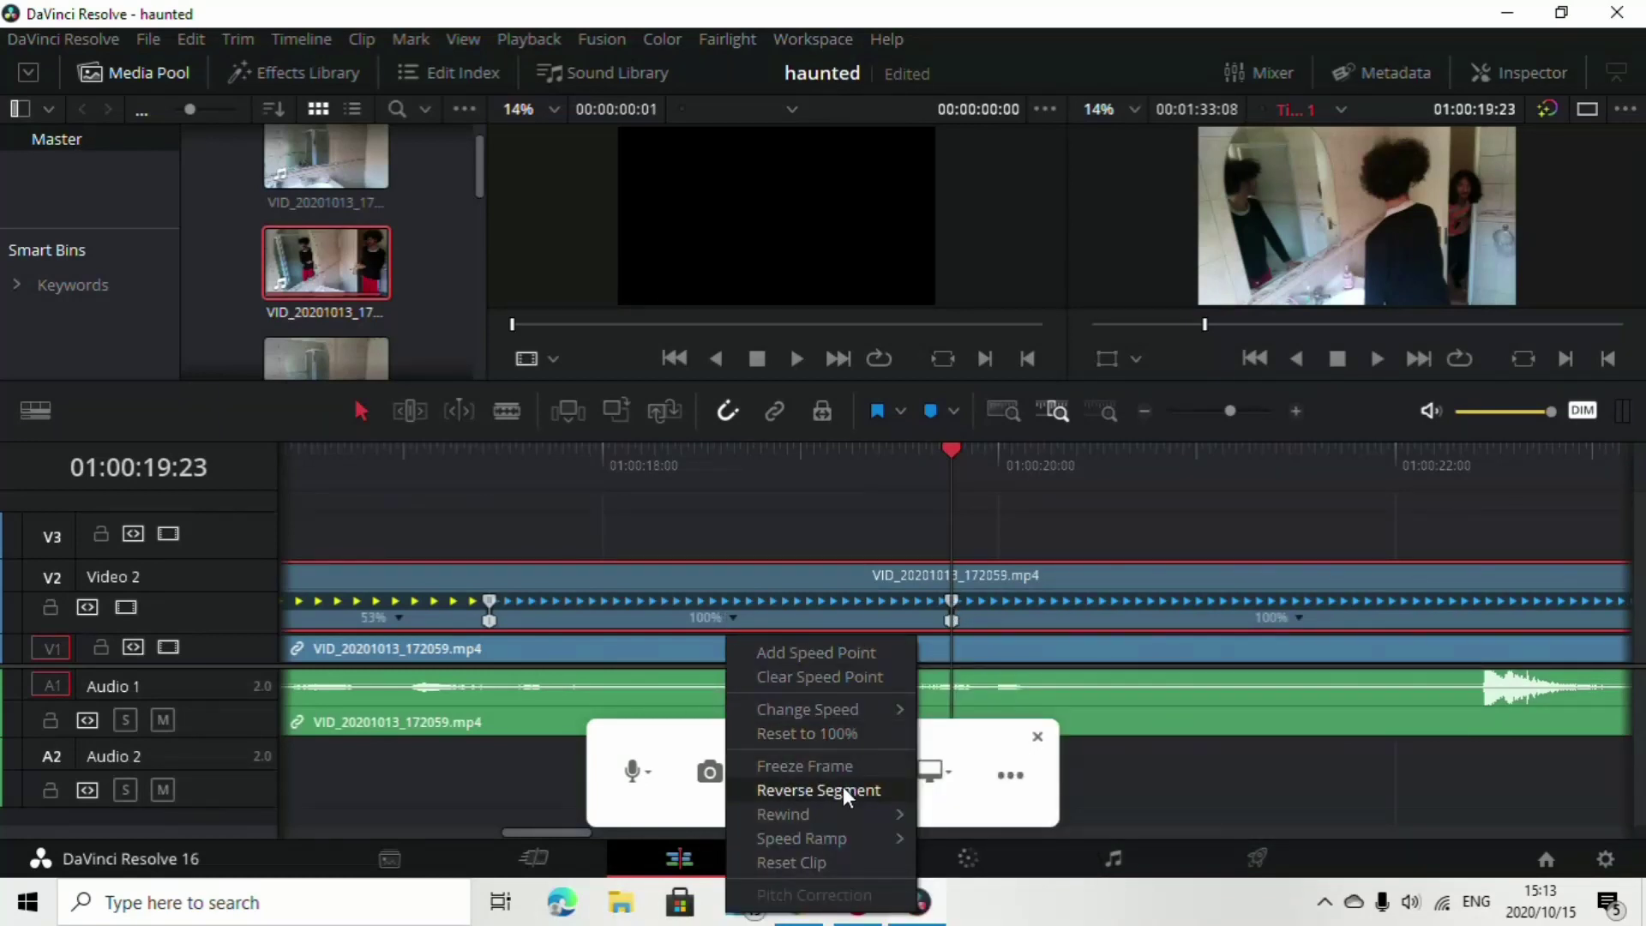
mouse_move(854, 815)
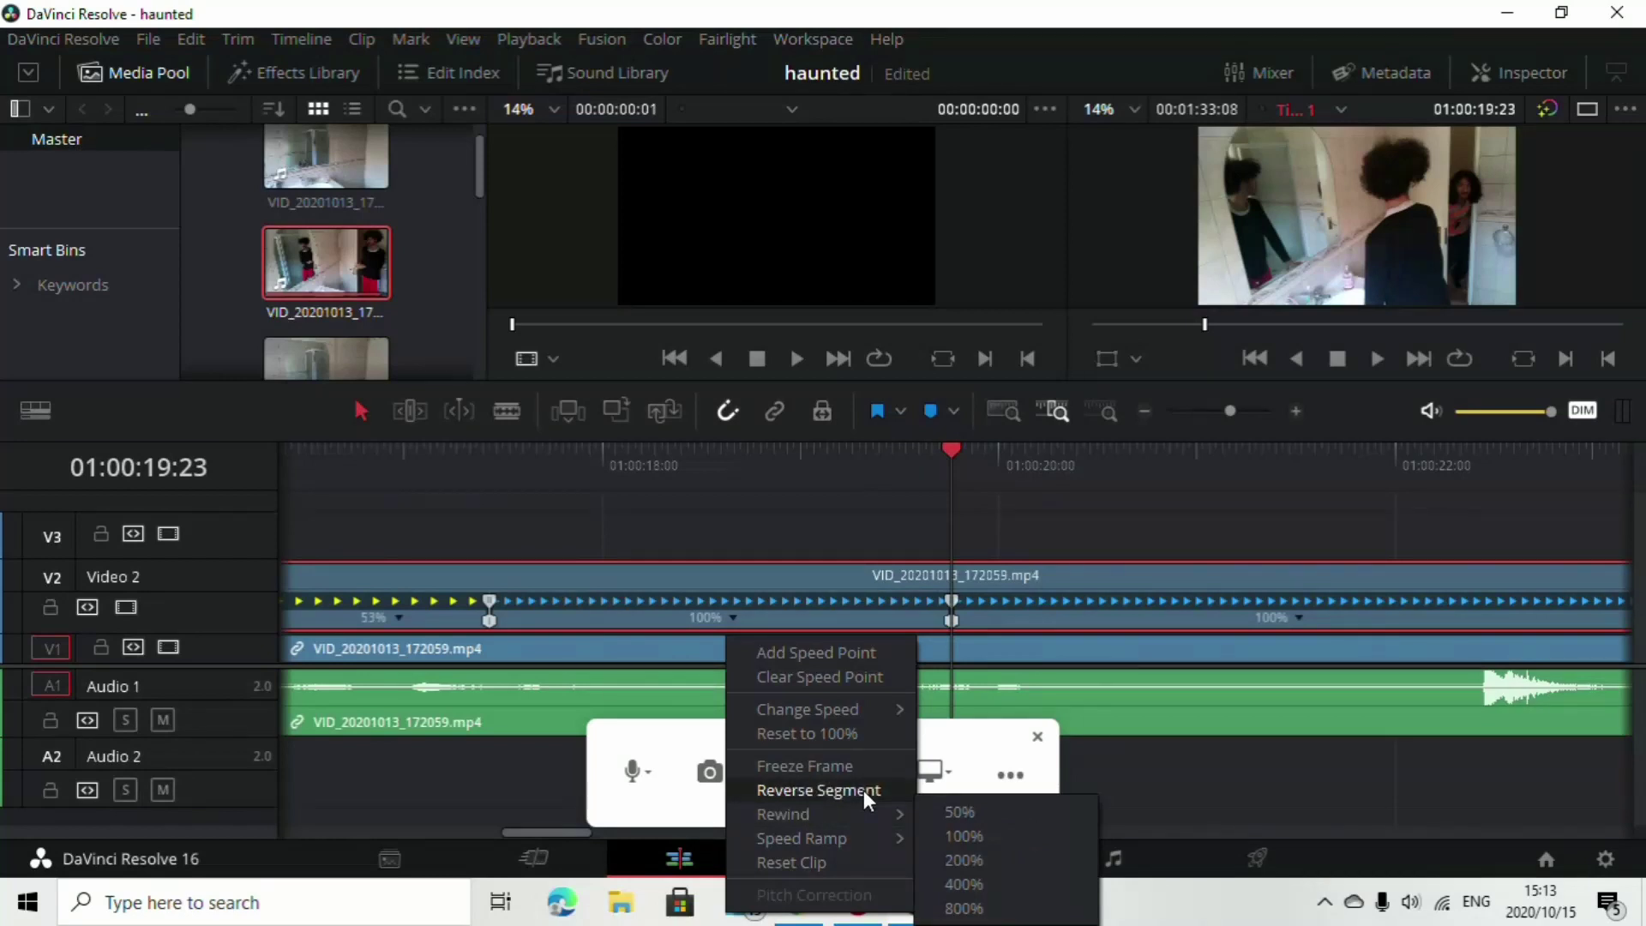
left_click(862, 790)
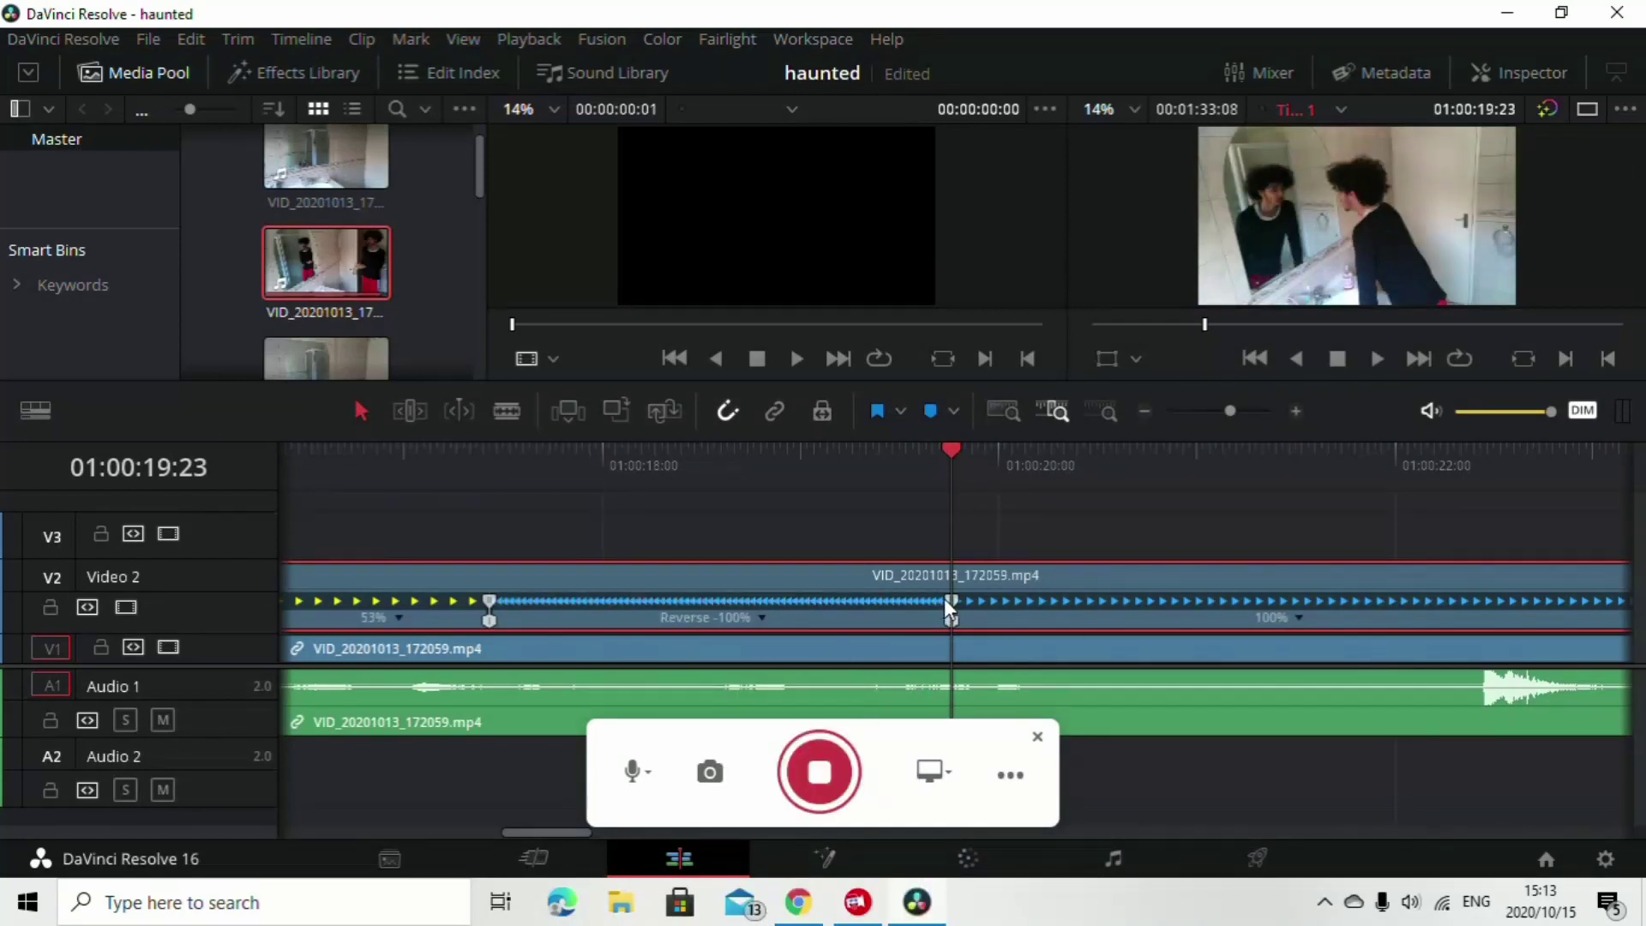
Drag the reversed segment's speed point until it reads Reverse -59%
left_click_drag(954, 456, 1143, 596)
scroll(1165, 531, "right", 8)
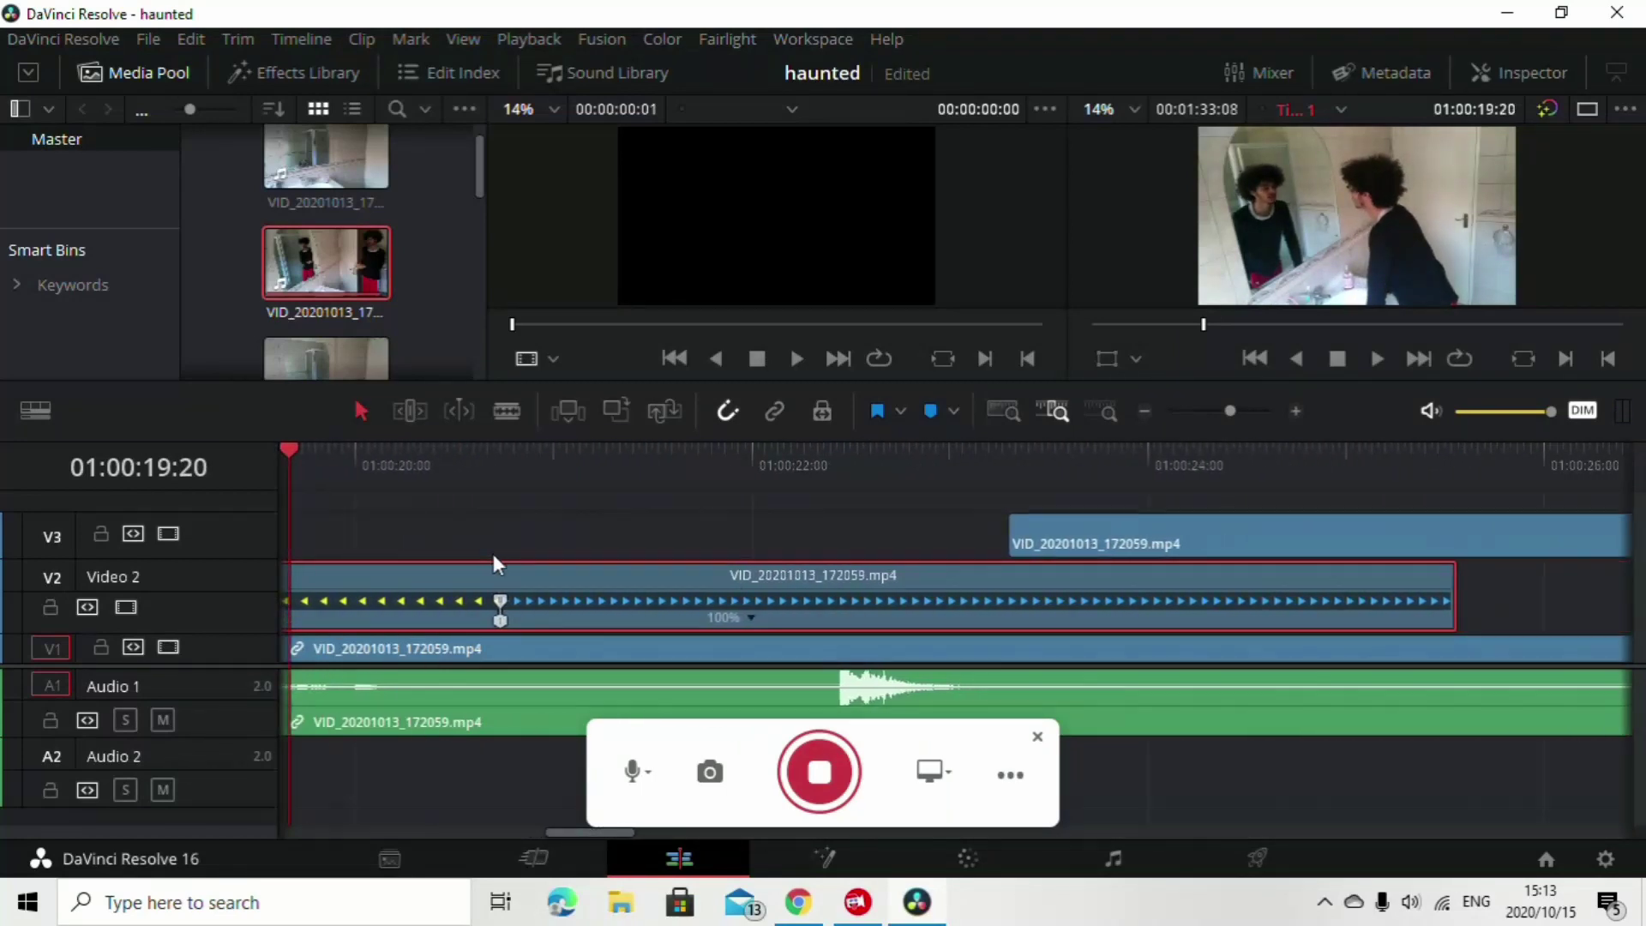
scroll(600, 548, "left", 6)
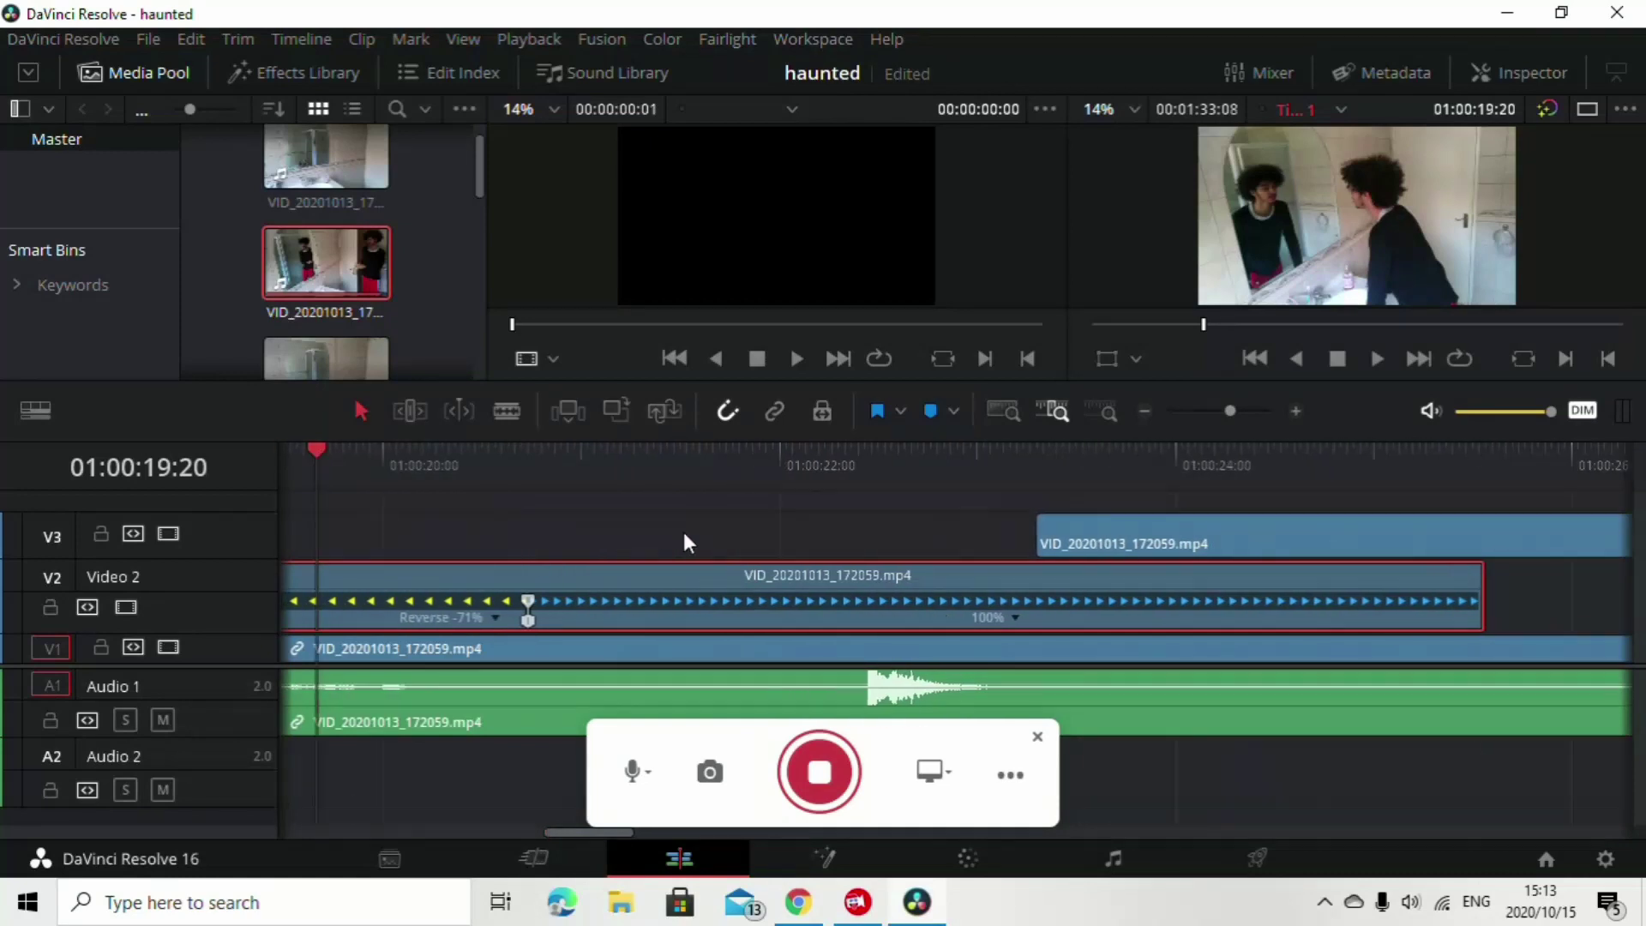
left_click_drag(544, 454, 1213, 524)
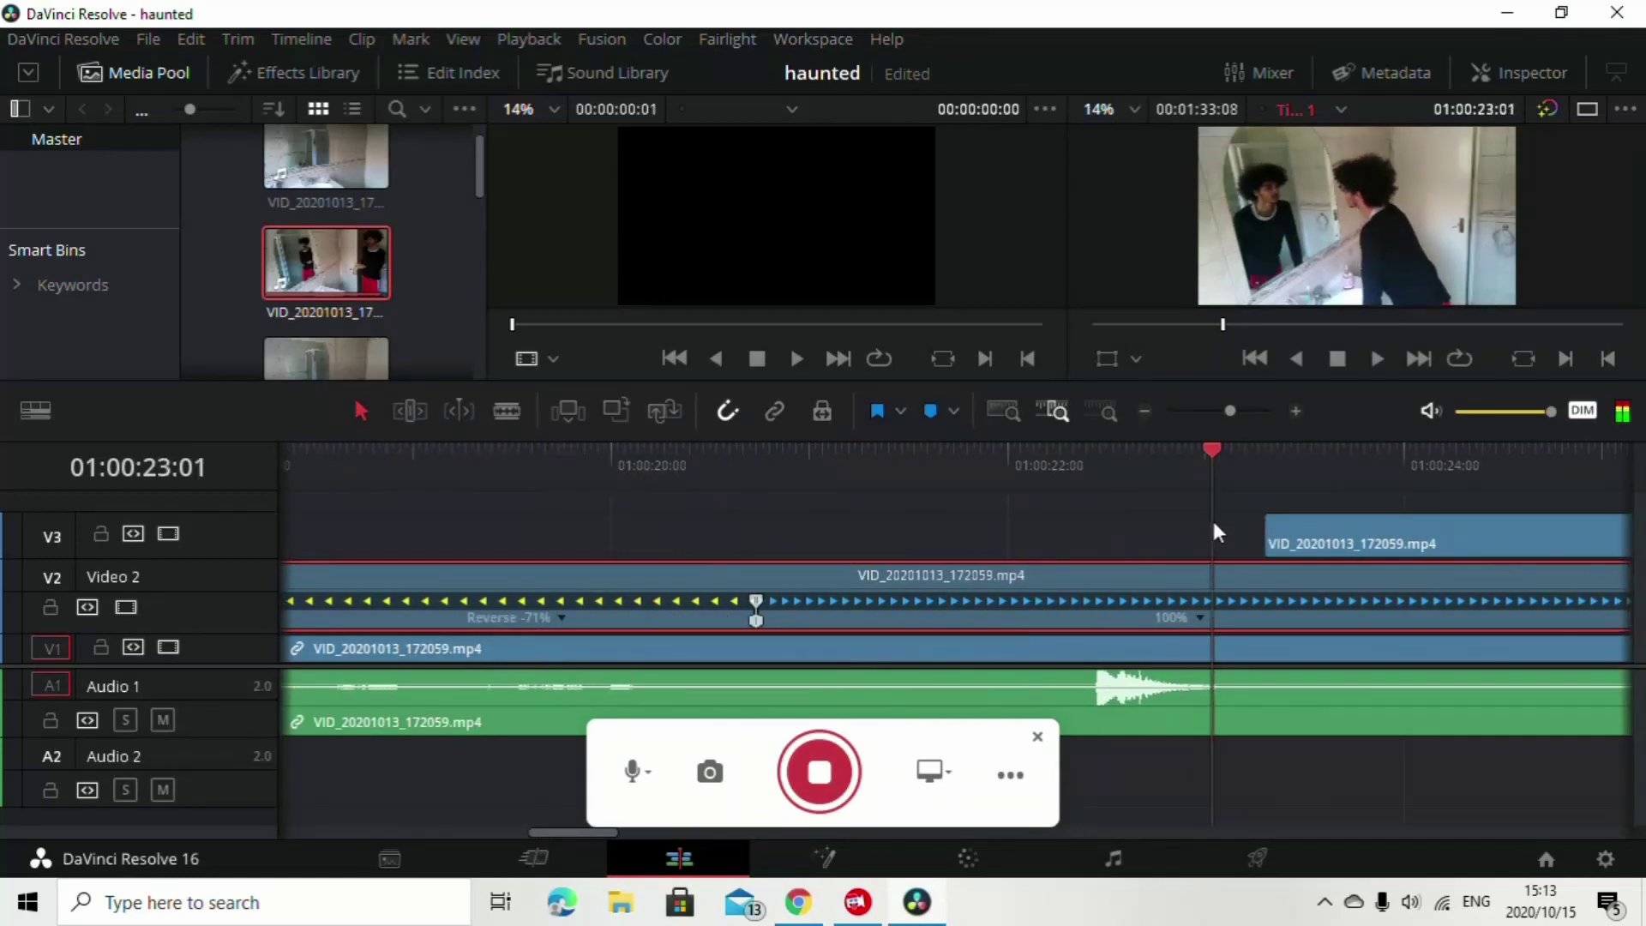
left_click_drag(769, 599, 882, 593)
scroll(982, 531, "right", 3)
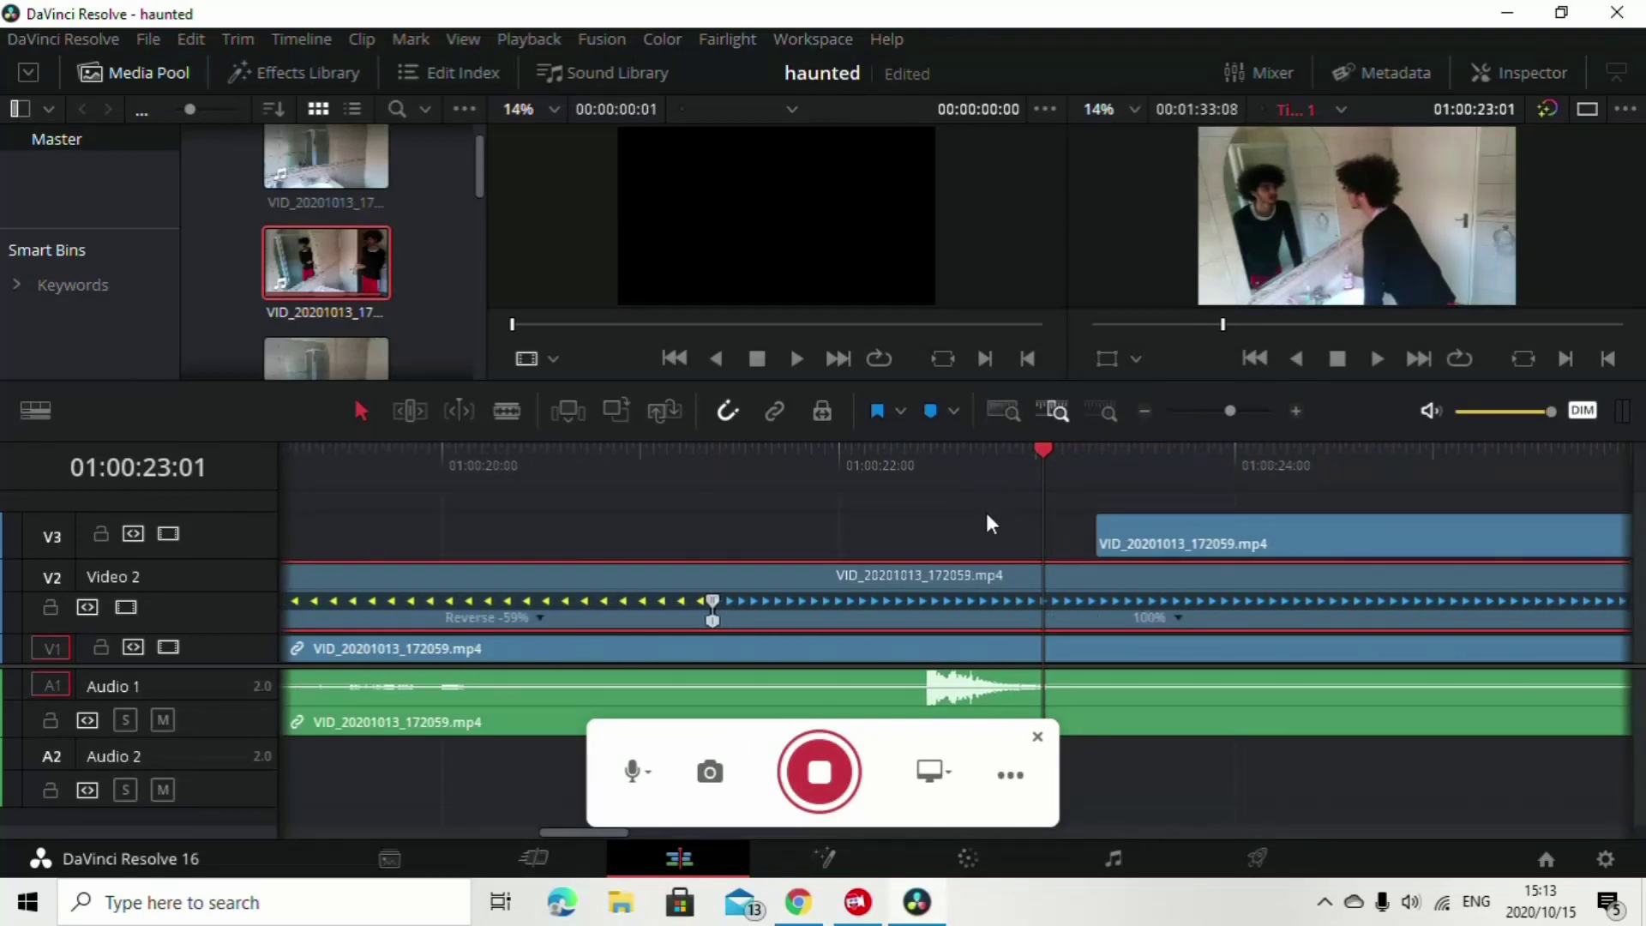
scroll(985, 514, "right", 4)
Set the V2 clip's last speed segment to 150%
left_click(947, 617)
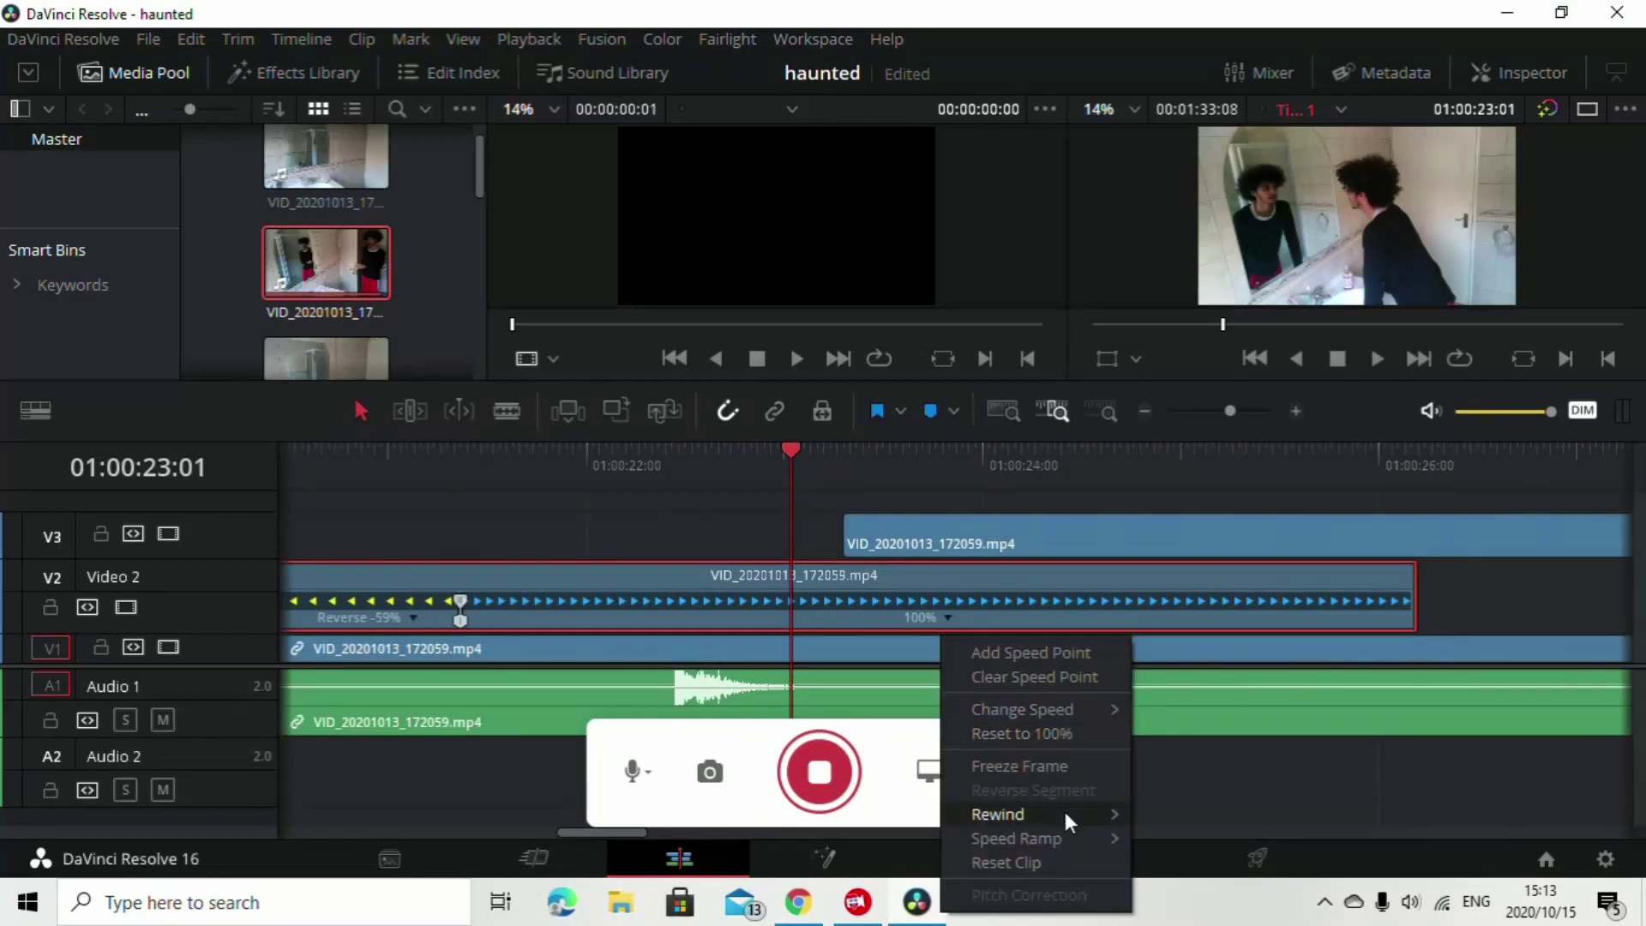
mouse_move(1069, 838)
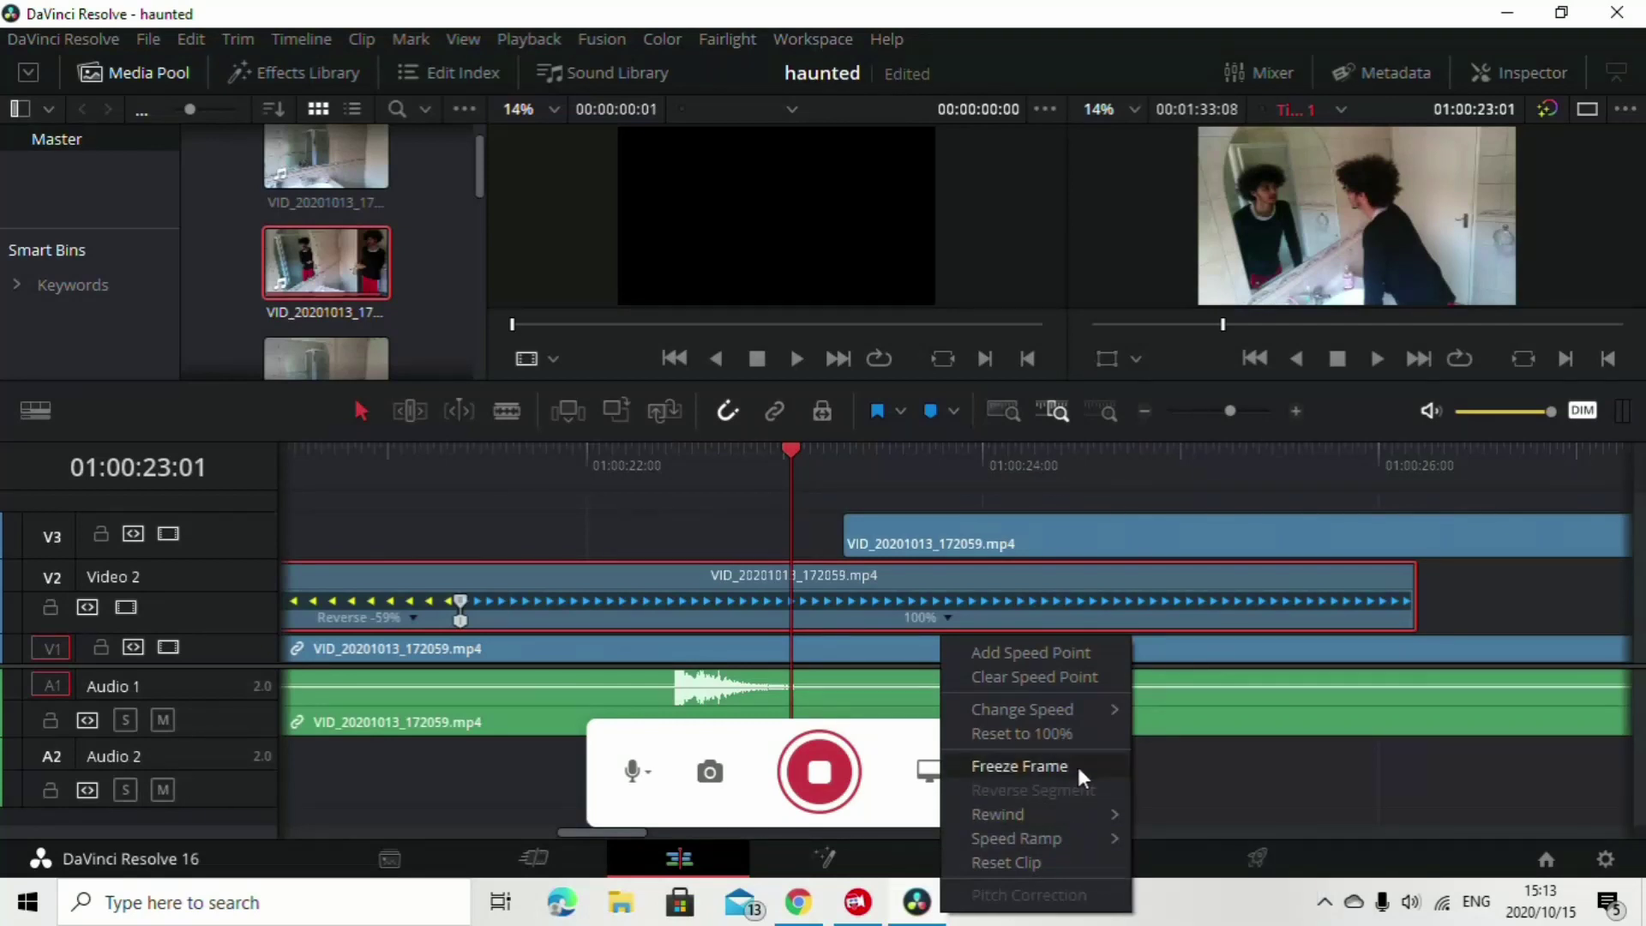
mouse_move(1076, 710)
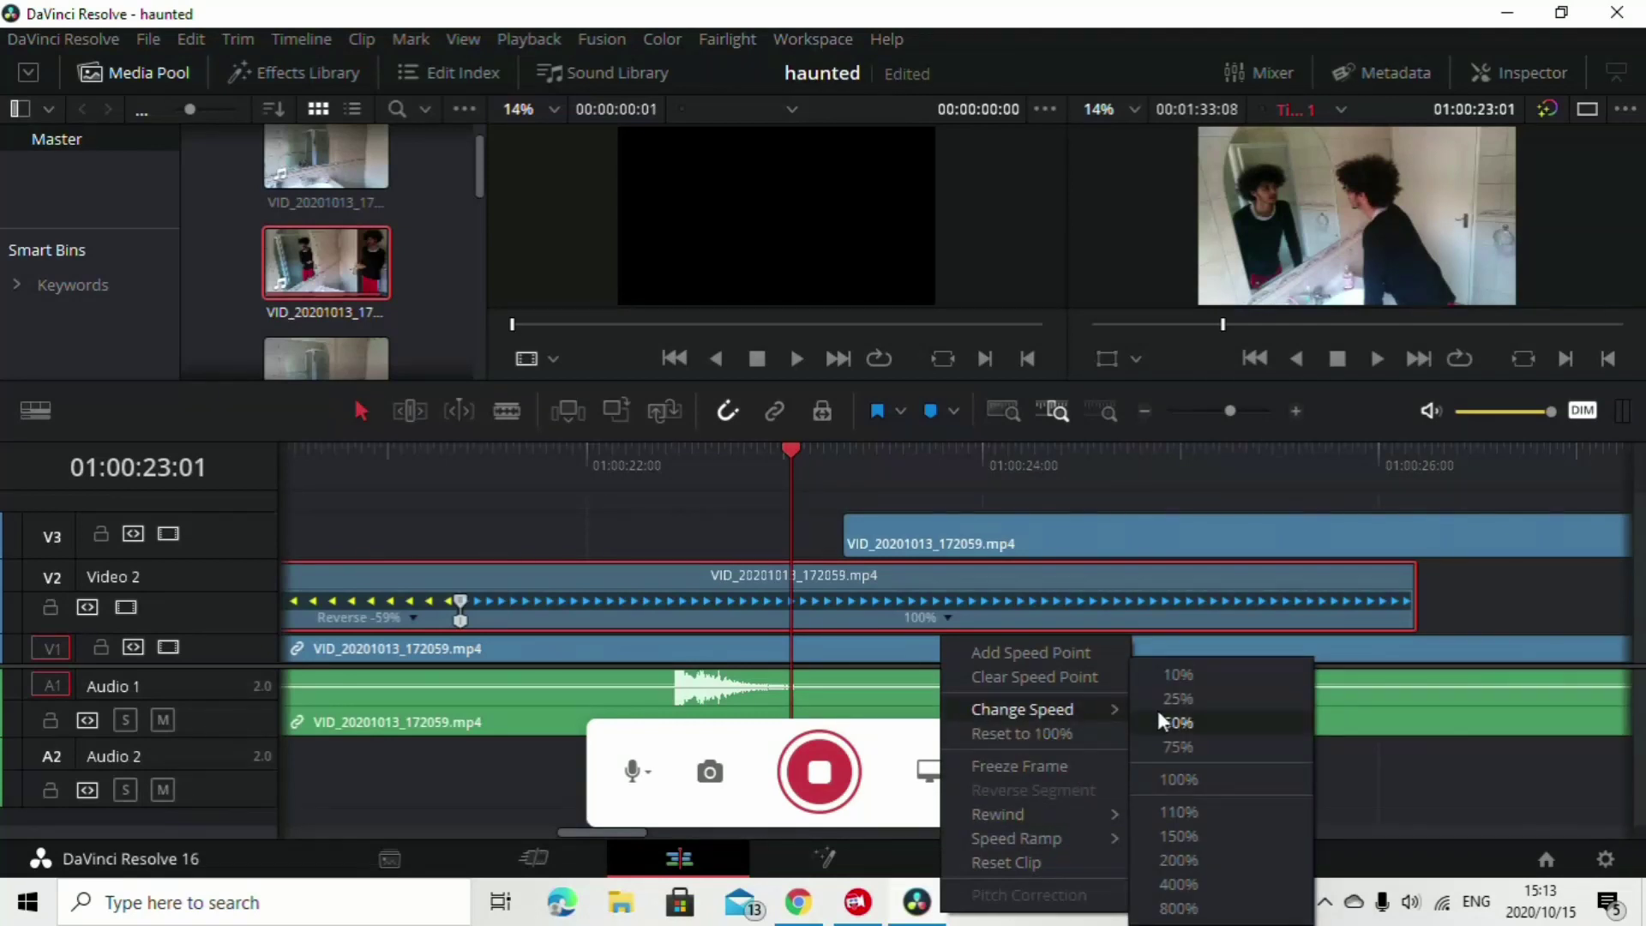
left_click(1202, 849)
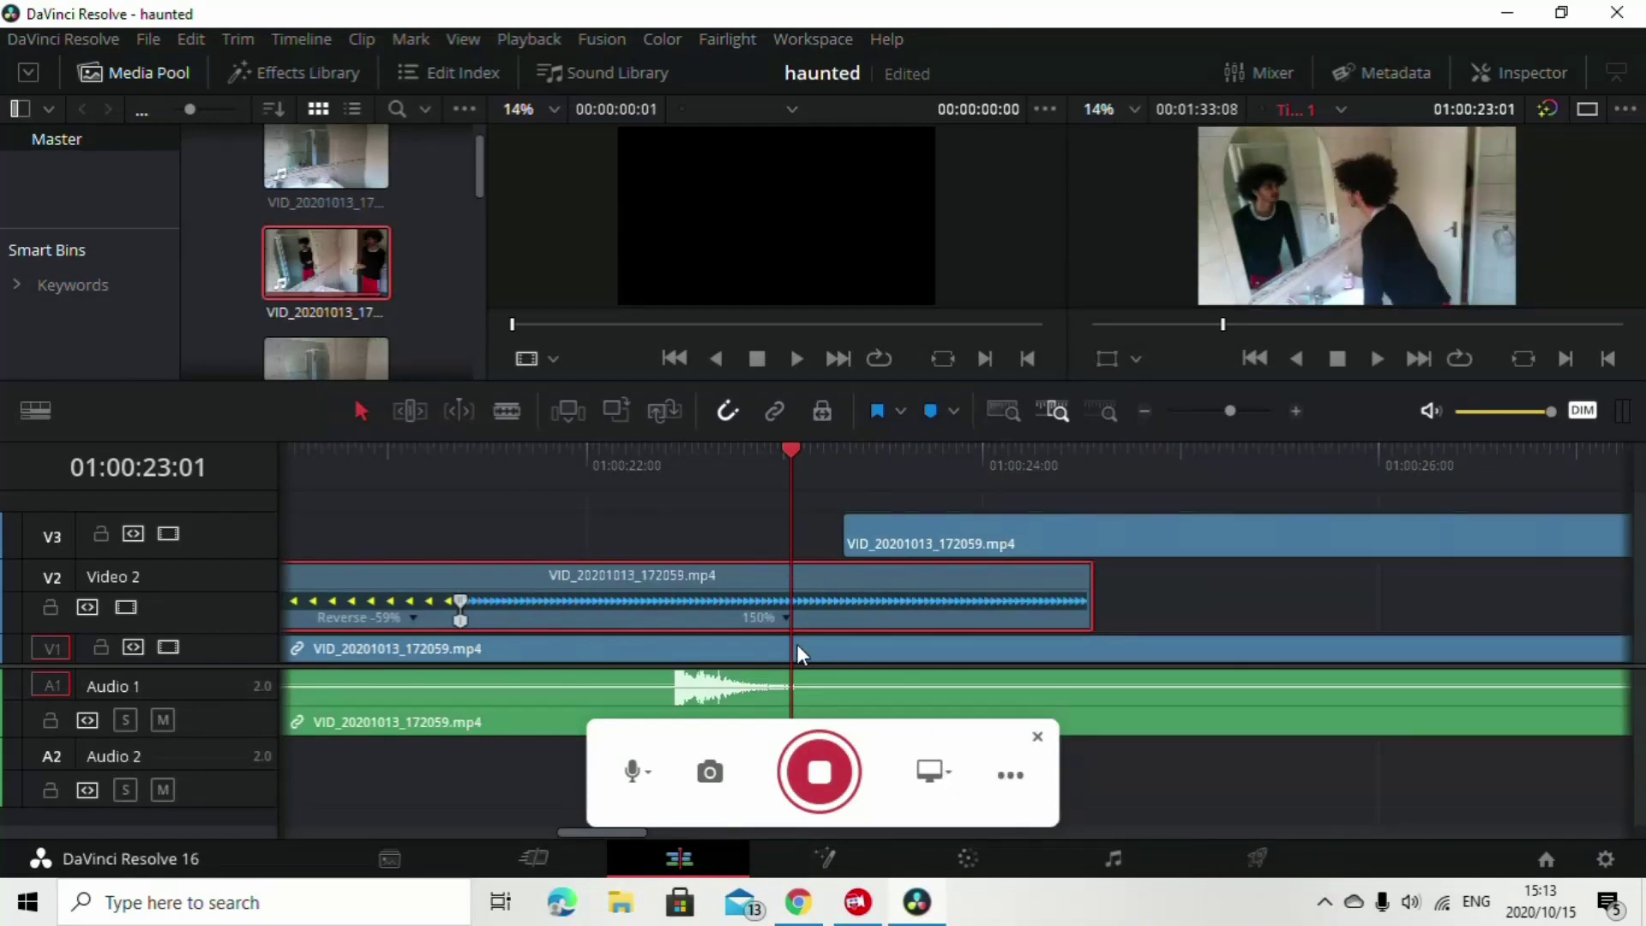
Change the second segment's speed to 200% and move the V3 clip later
left_click(784, 618)
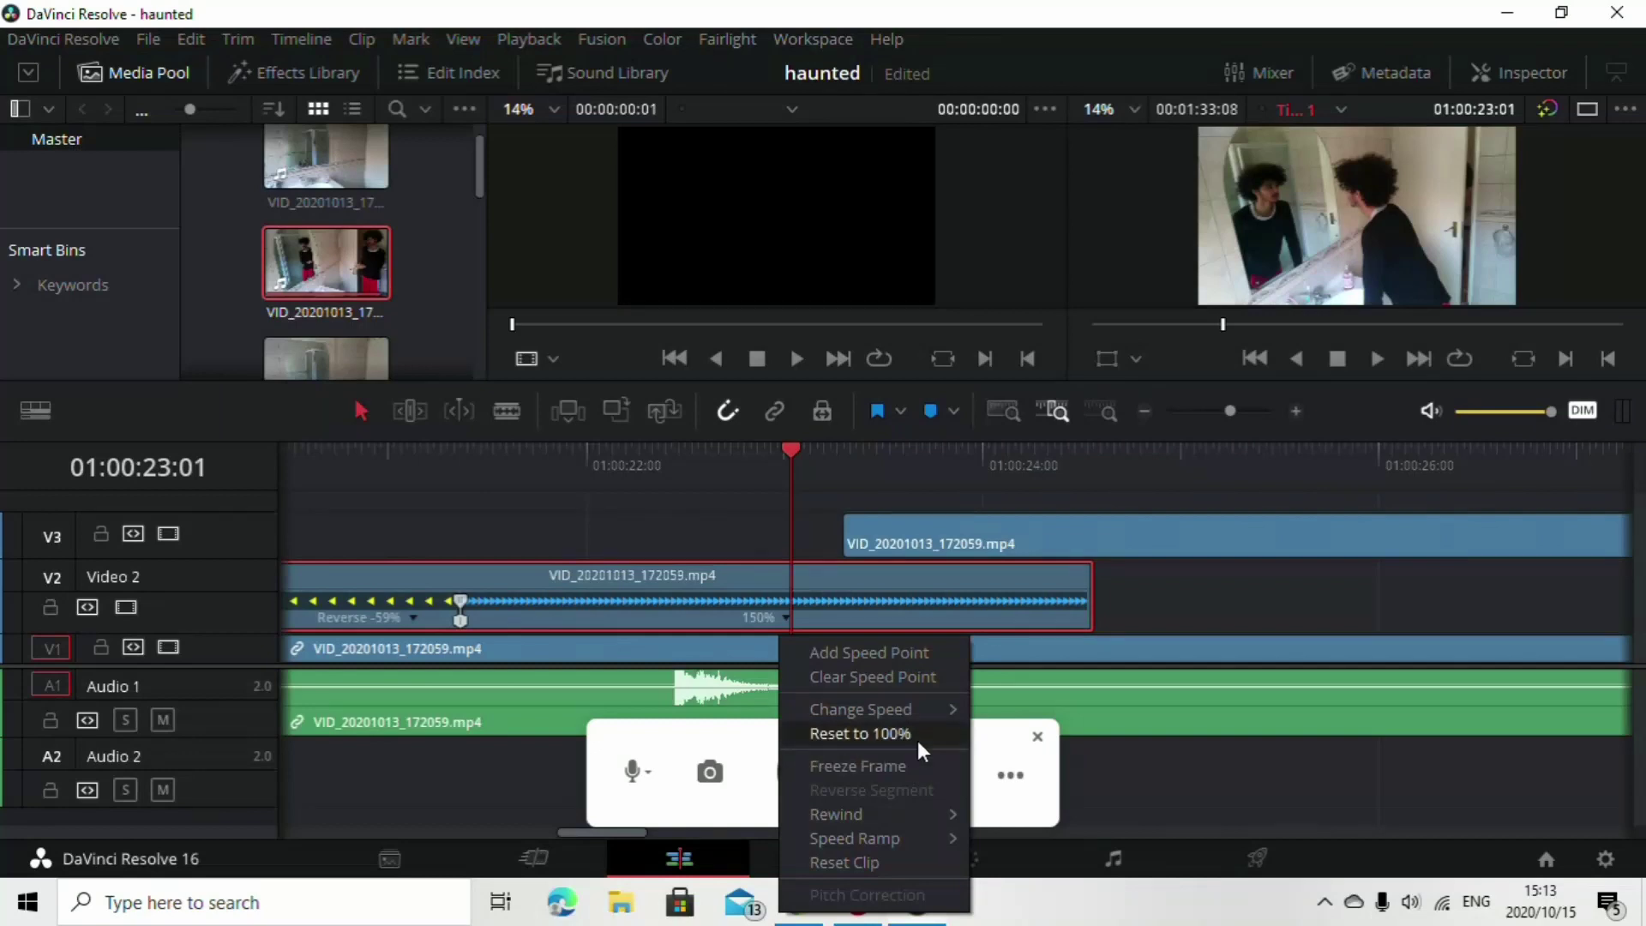
mouse_move(921, 713)
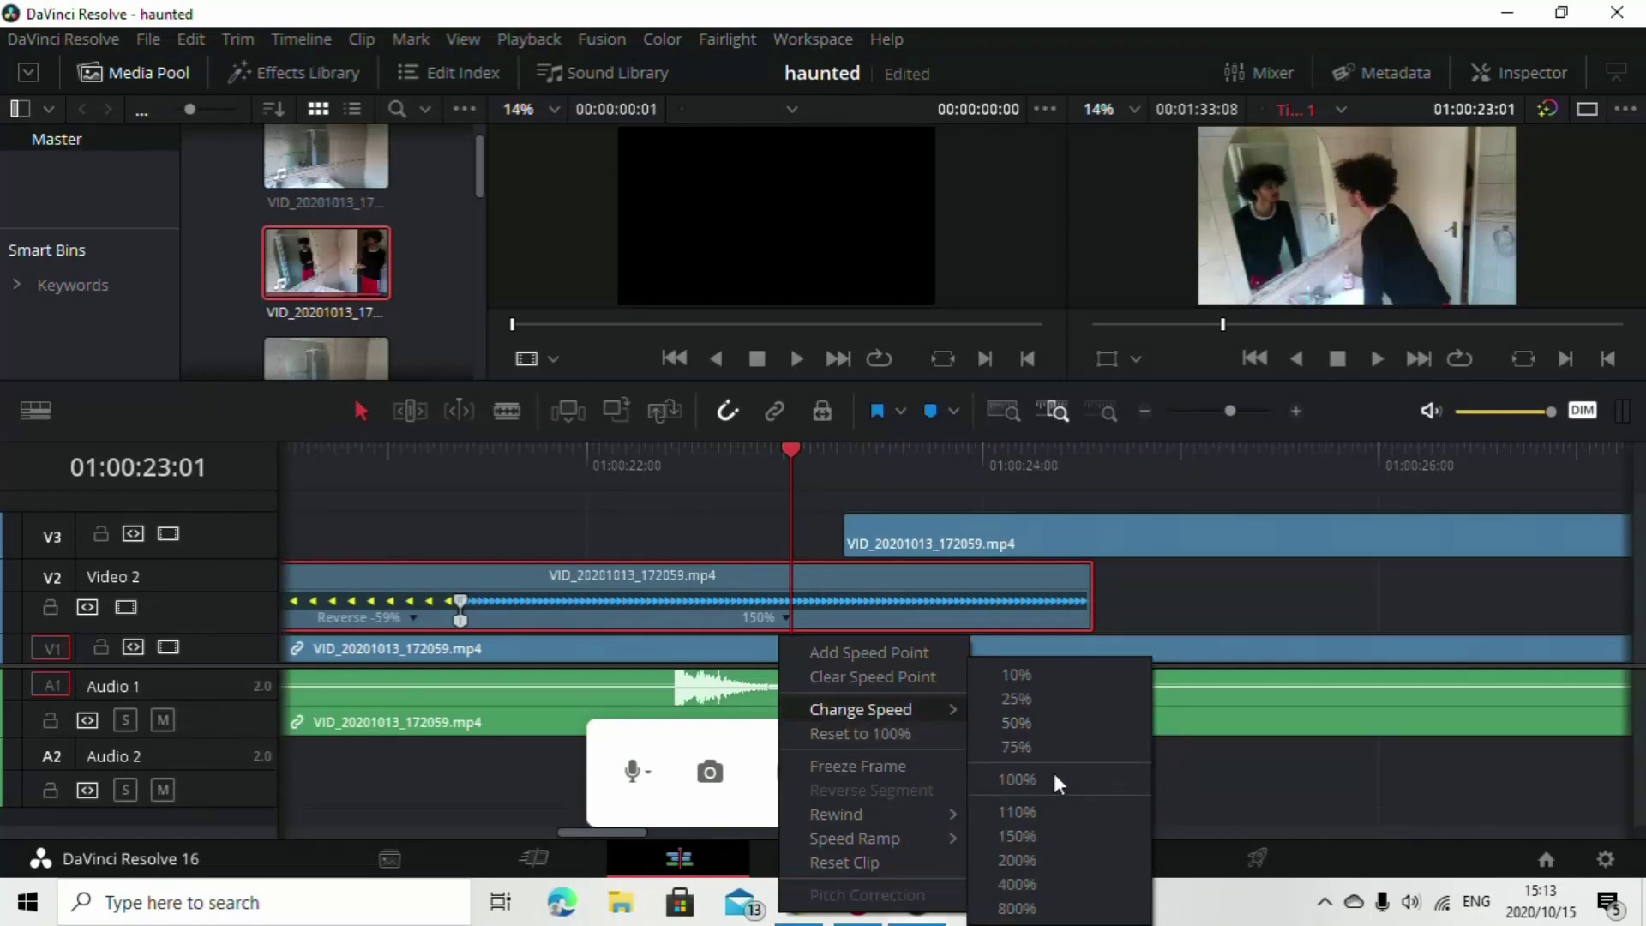
left_click(1016, 859)
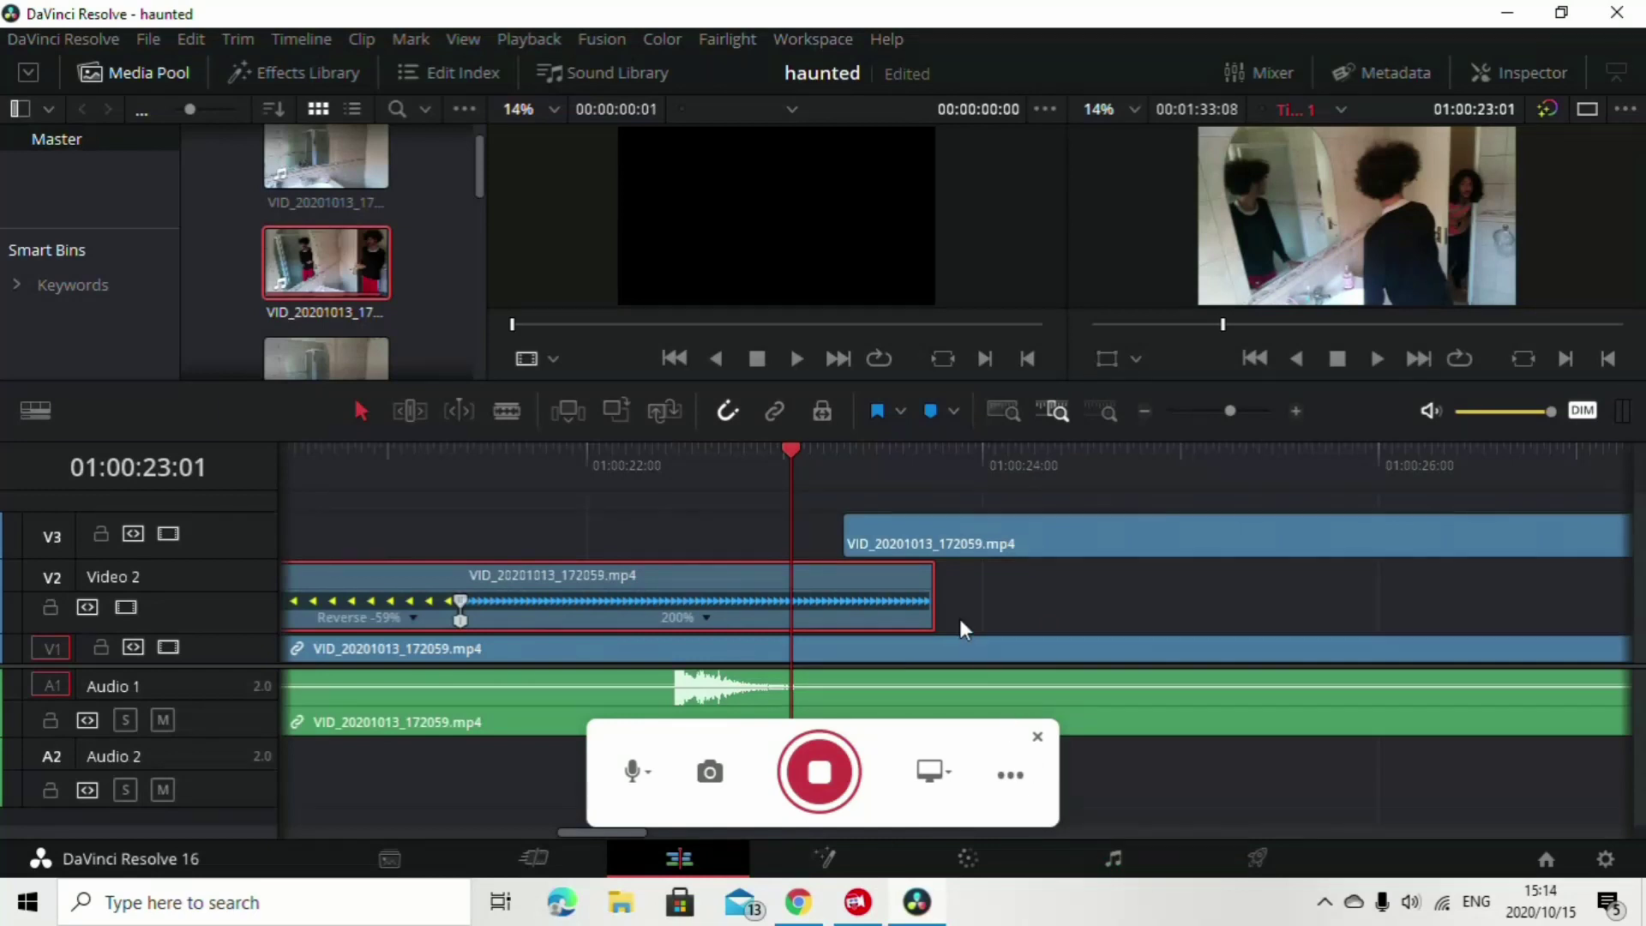
left_click_drag(931, 533, 1006, 533)
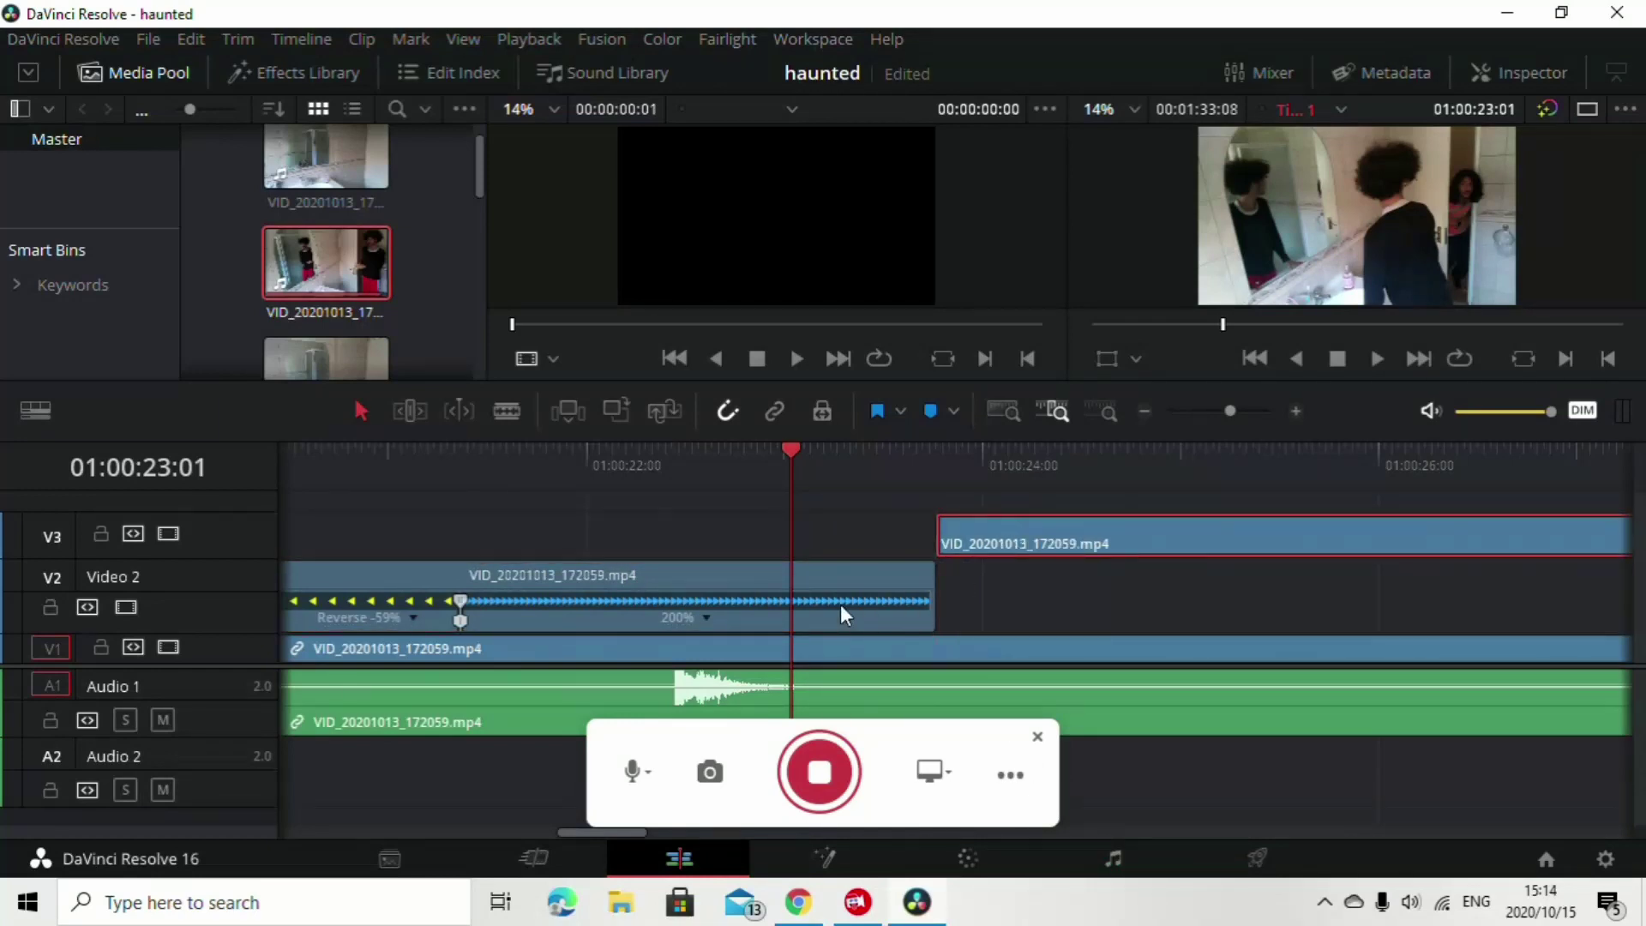
Fit the timeline to full extent and lower the V2 clip's opacity to 43.56
left_click(999, 416)
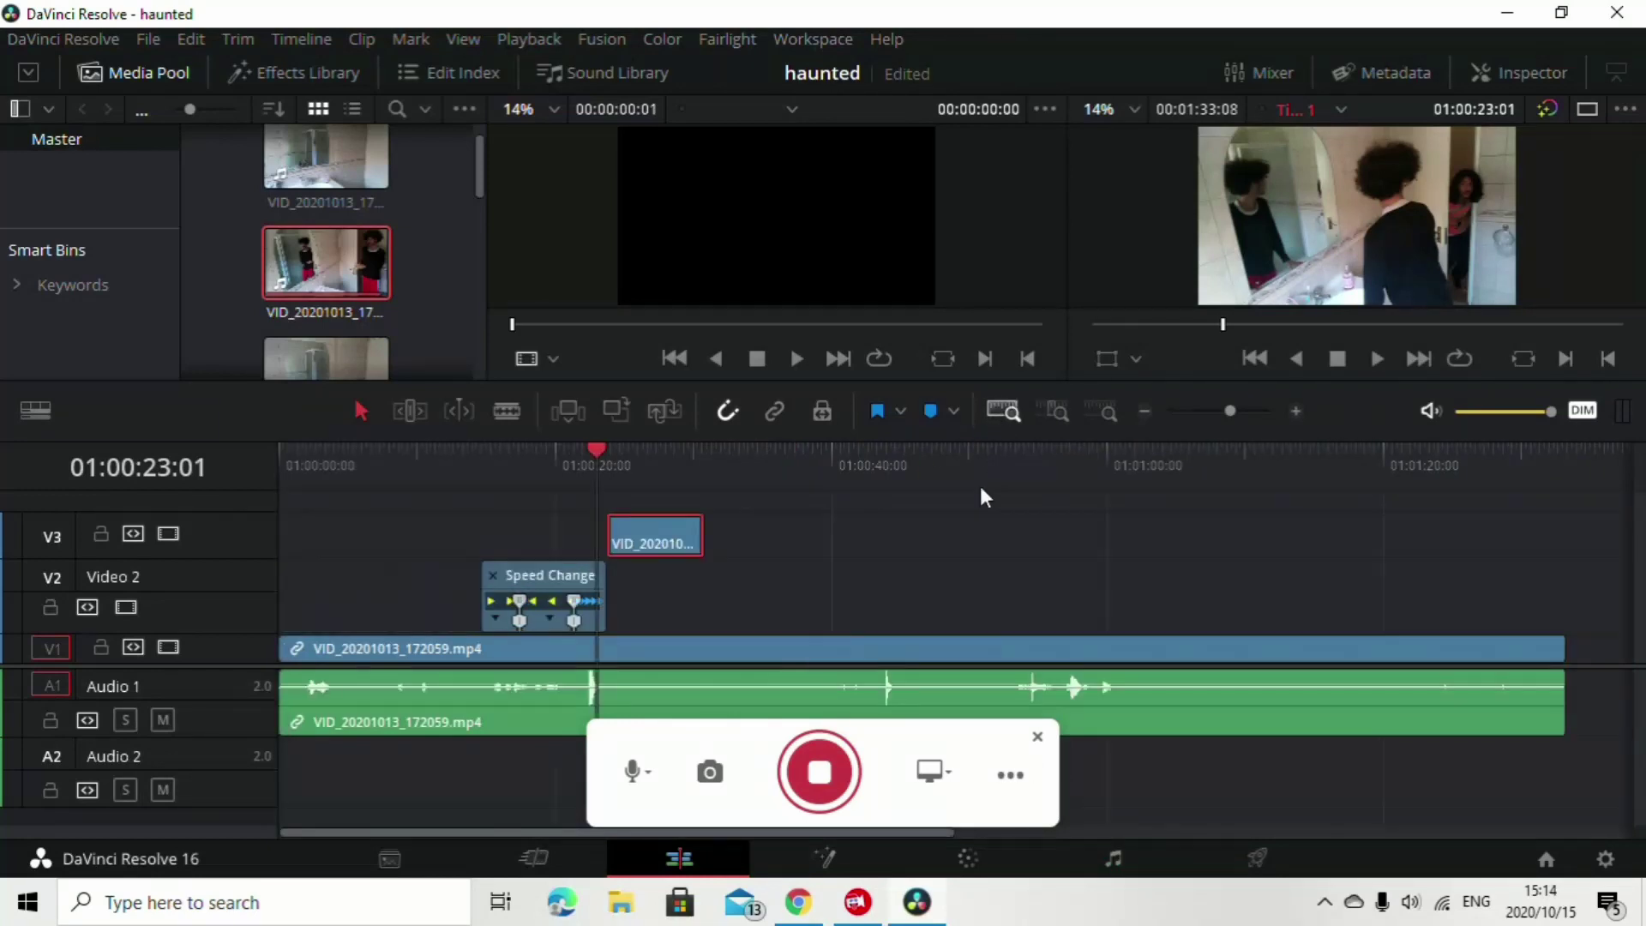
left_click(549, 574)
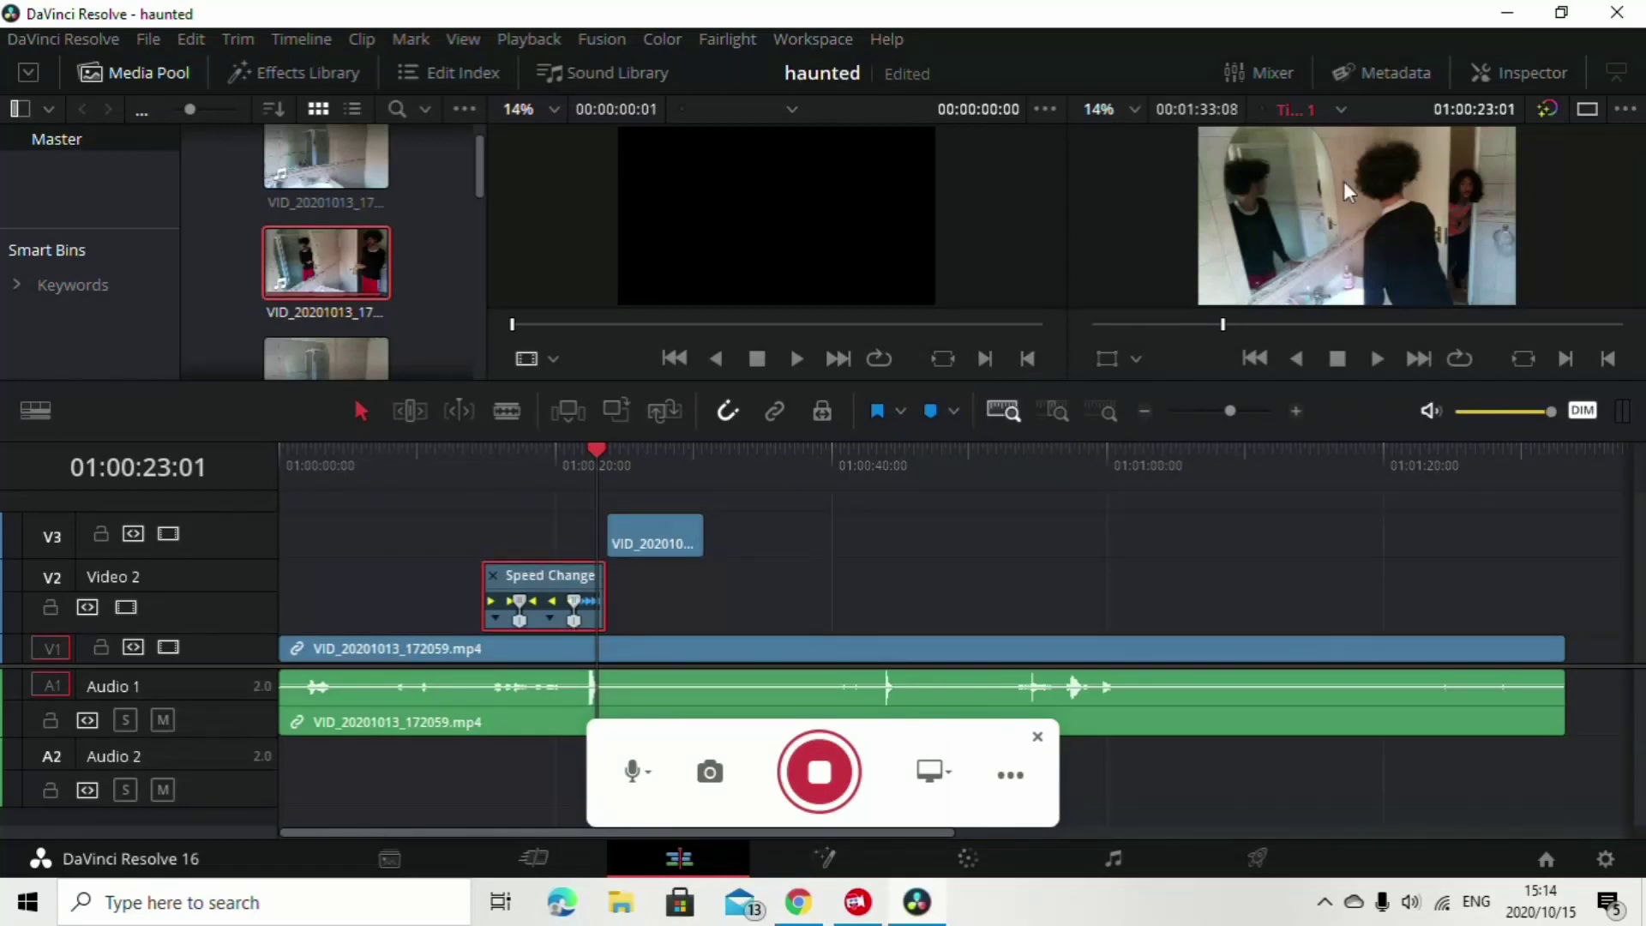
left_click(1512, 77)
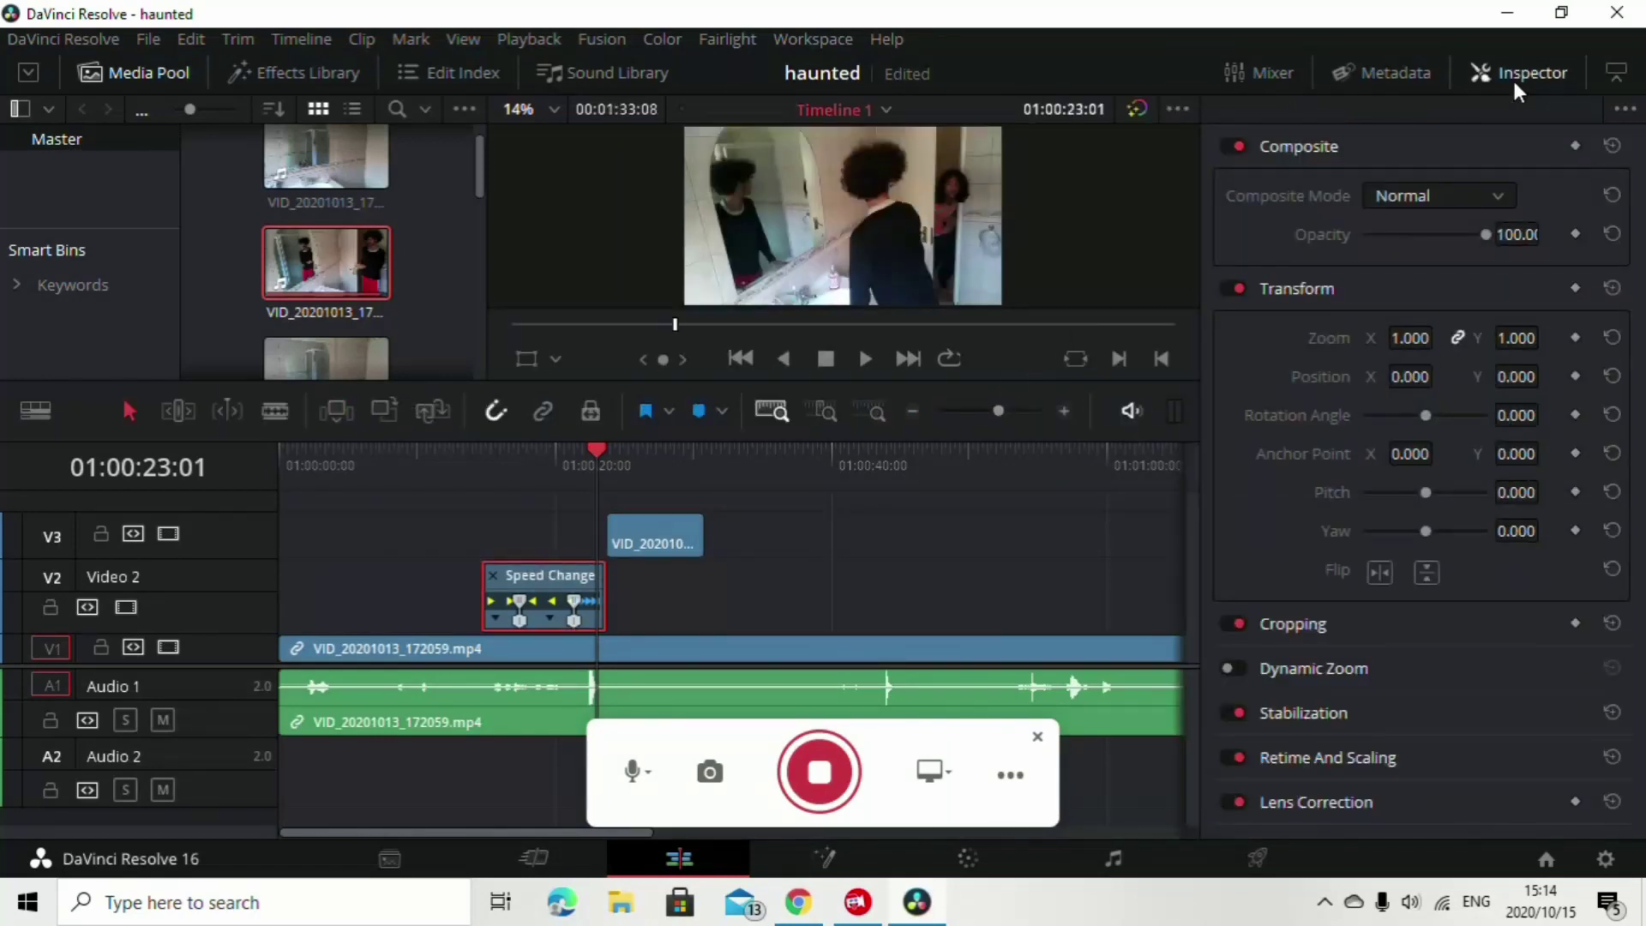
left_click_drag(1477, 234, 1418, 237)
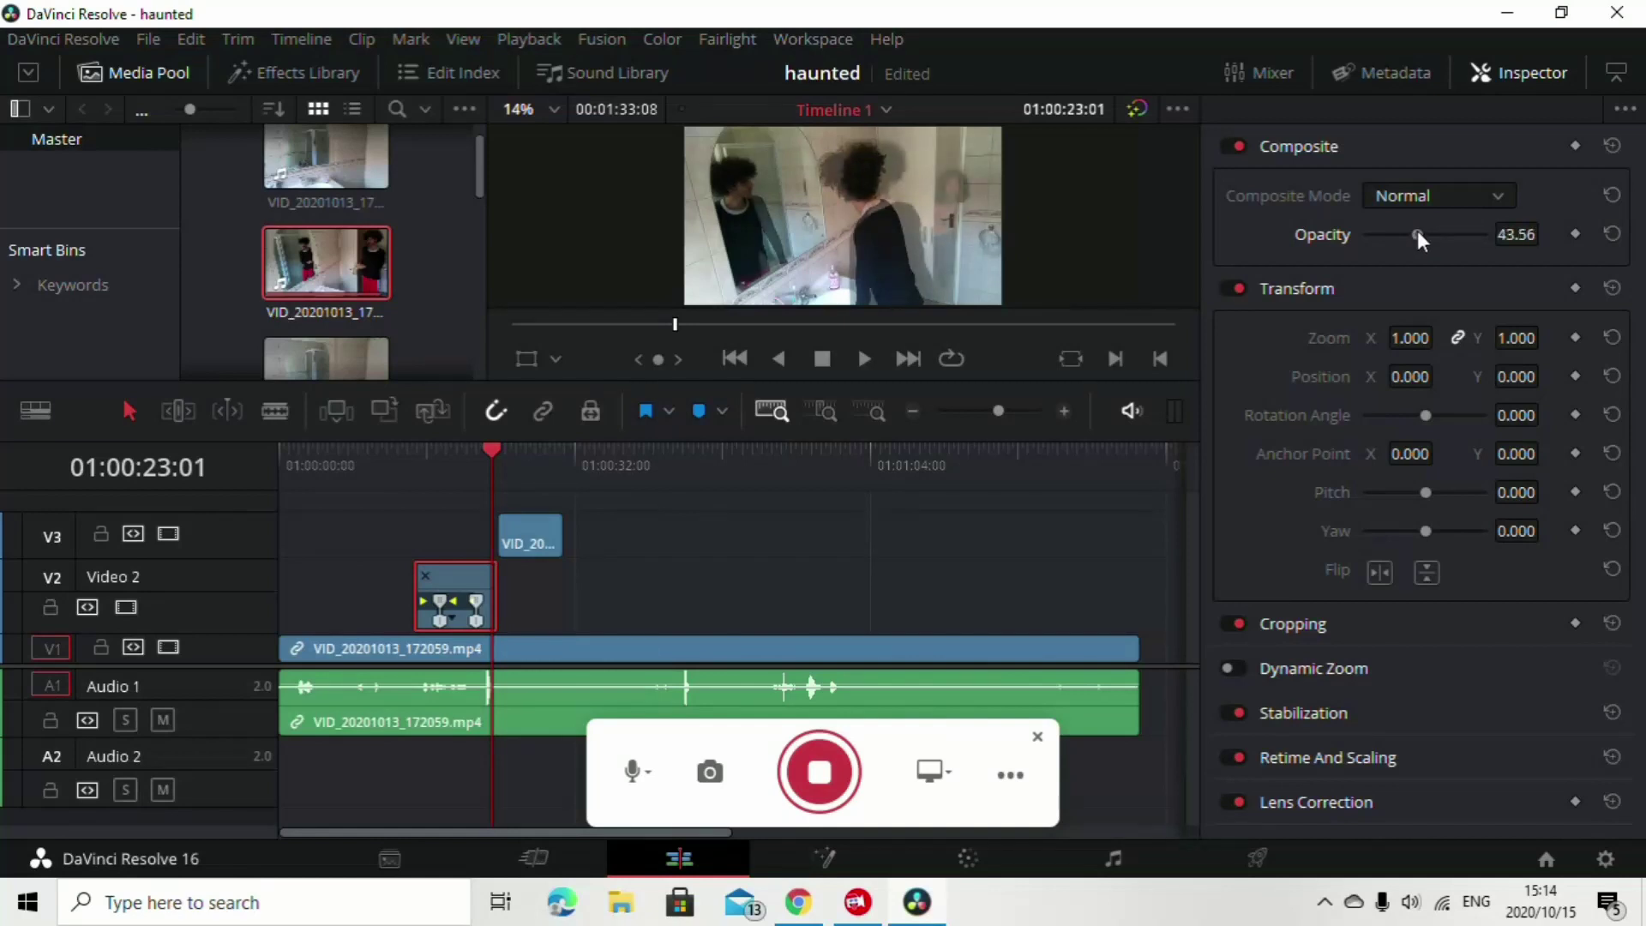
Play back the faded overlay from about 01:00:14:25
left_click(420, 454)
key("space")
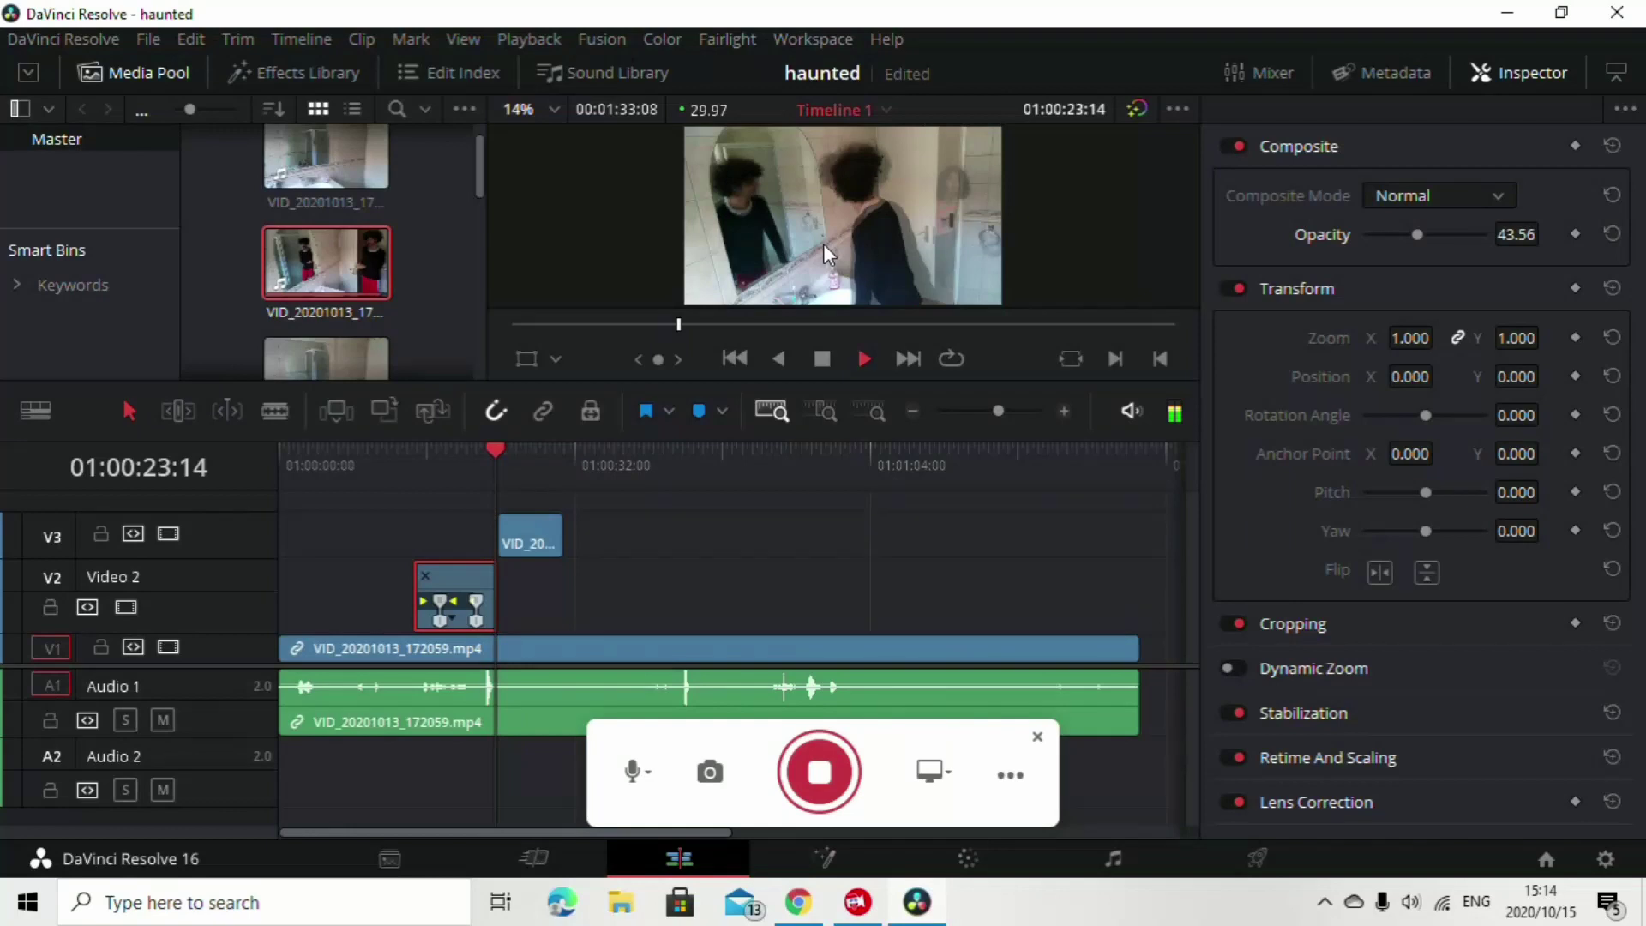
left_click(496, 449)
Set Proxy Mode to Quarter Resolution
left_click(529, 39)
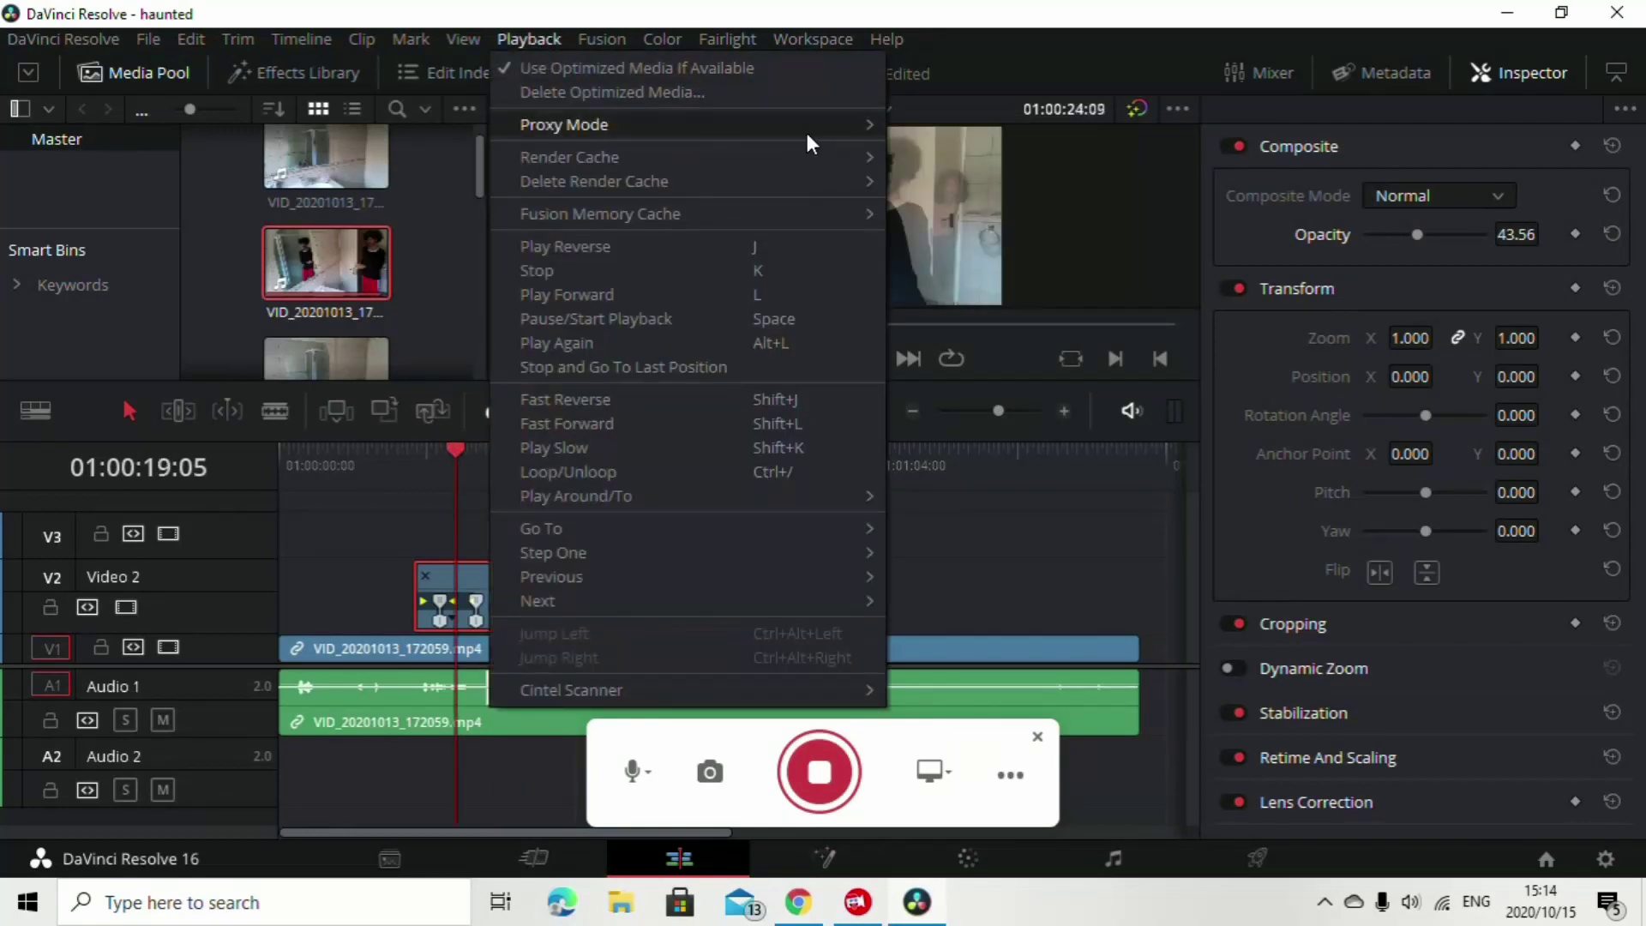
mouse_move(805, 129)
left_click(927, 188)
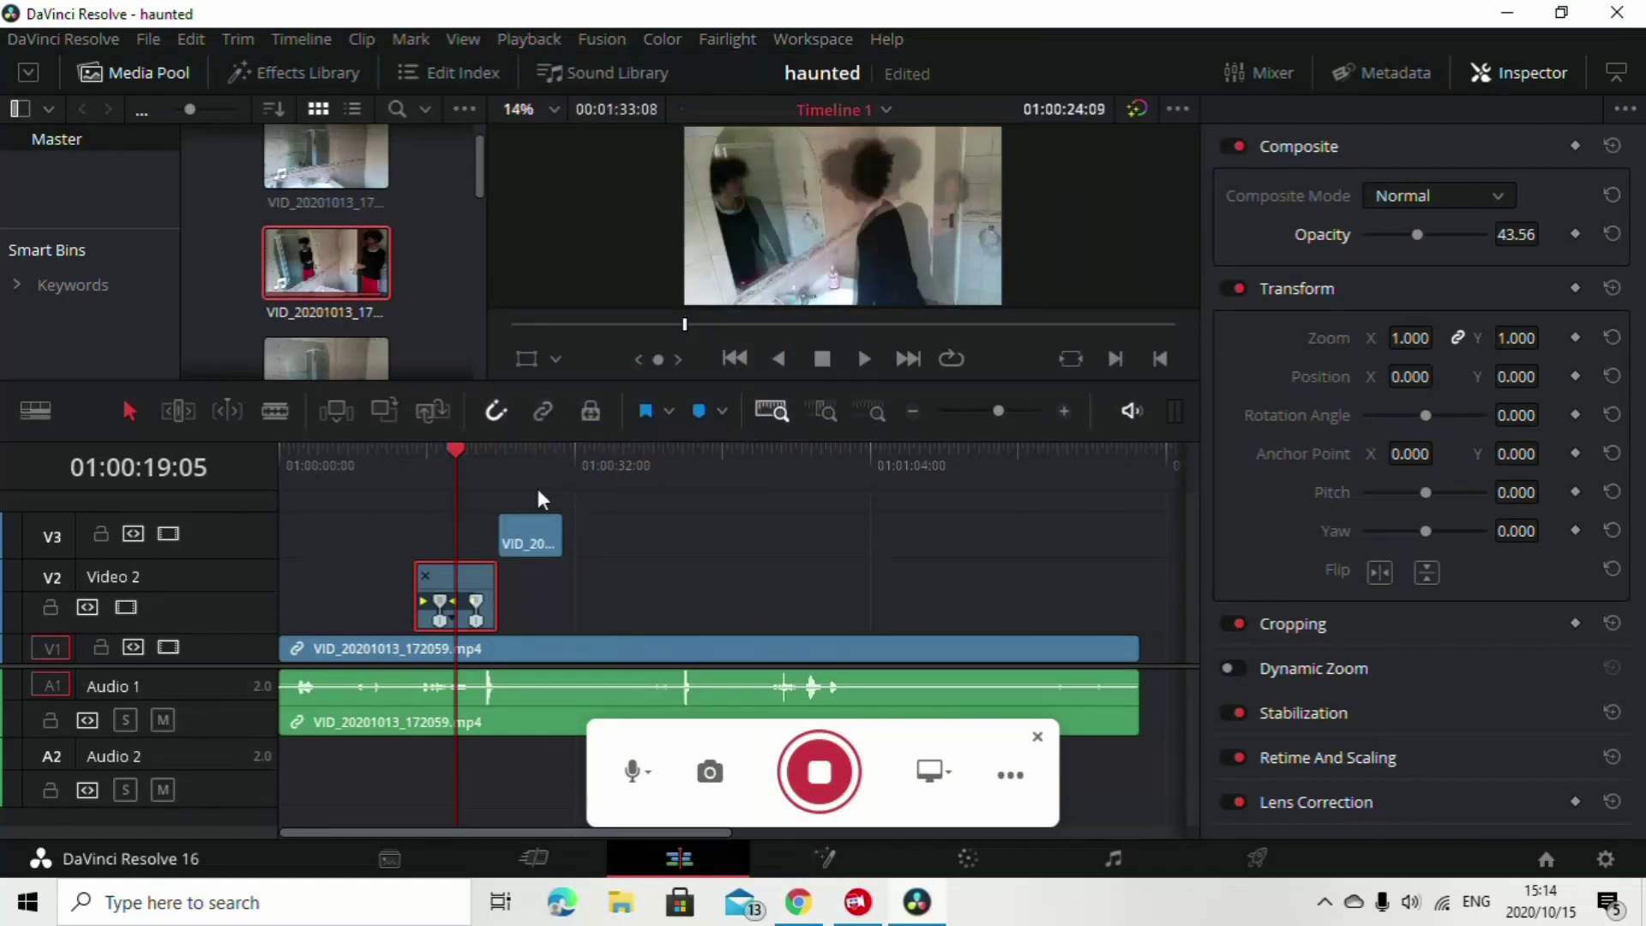
Move the V3 clip earlier, next to the V2 clip
left_click(499, 459)
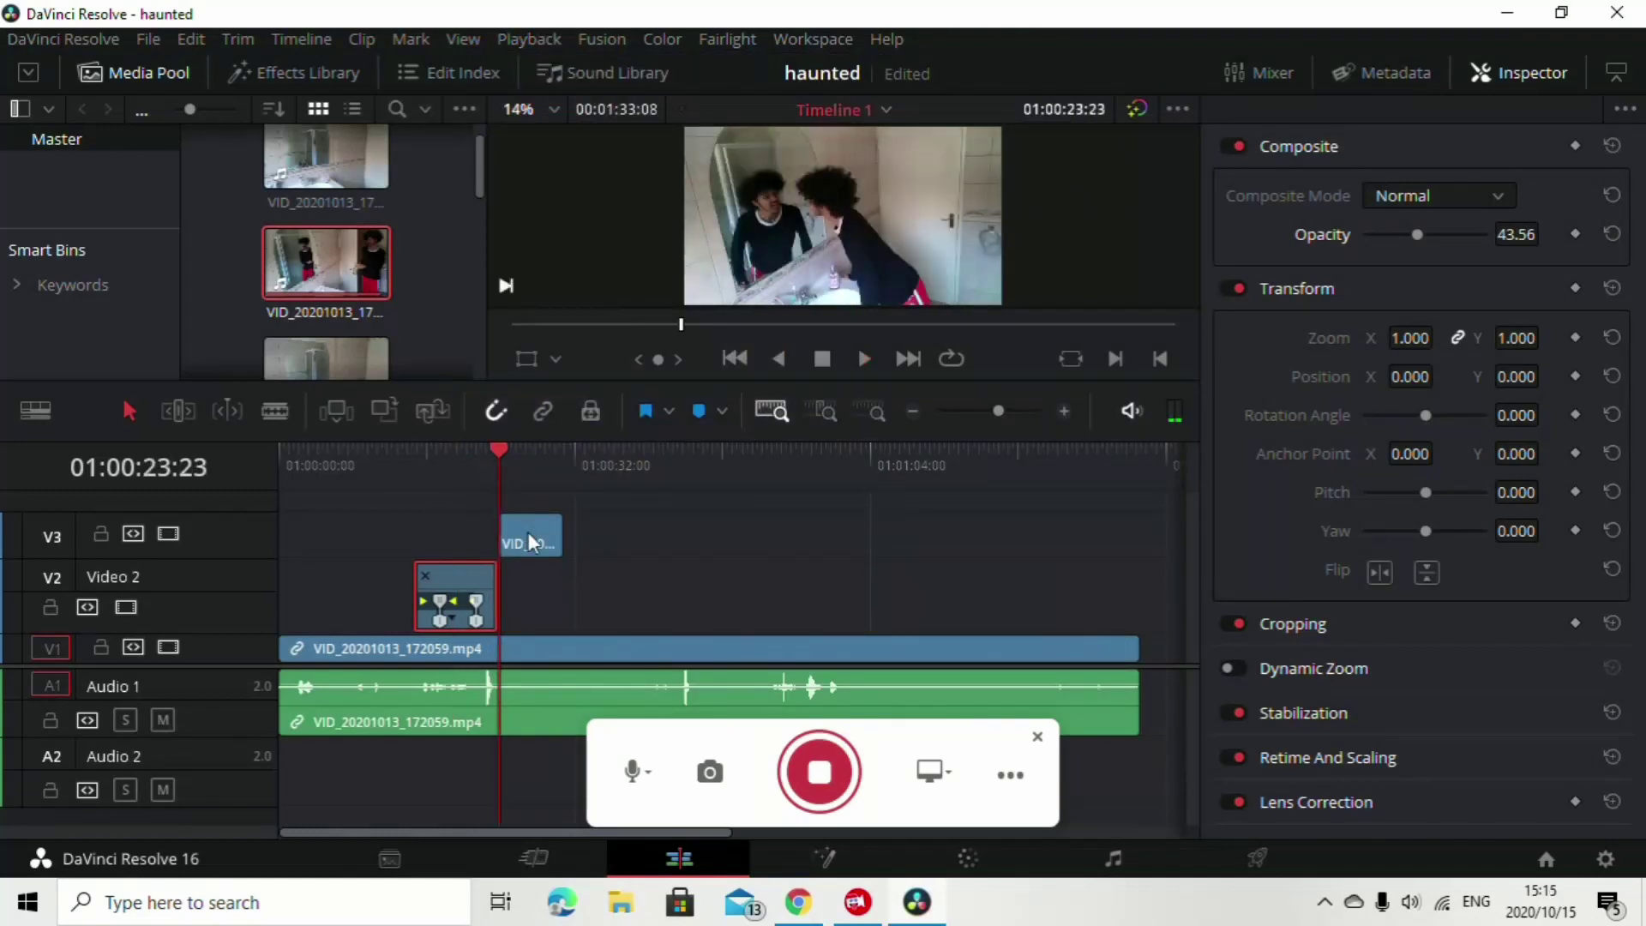
left_click_drag(536, 538, 481, 533)
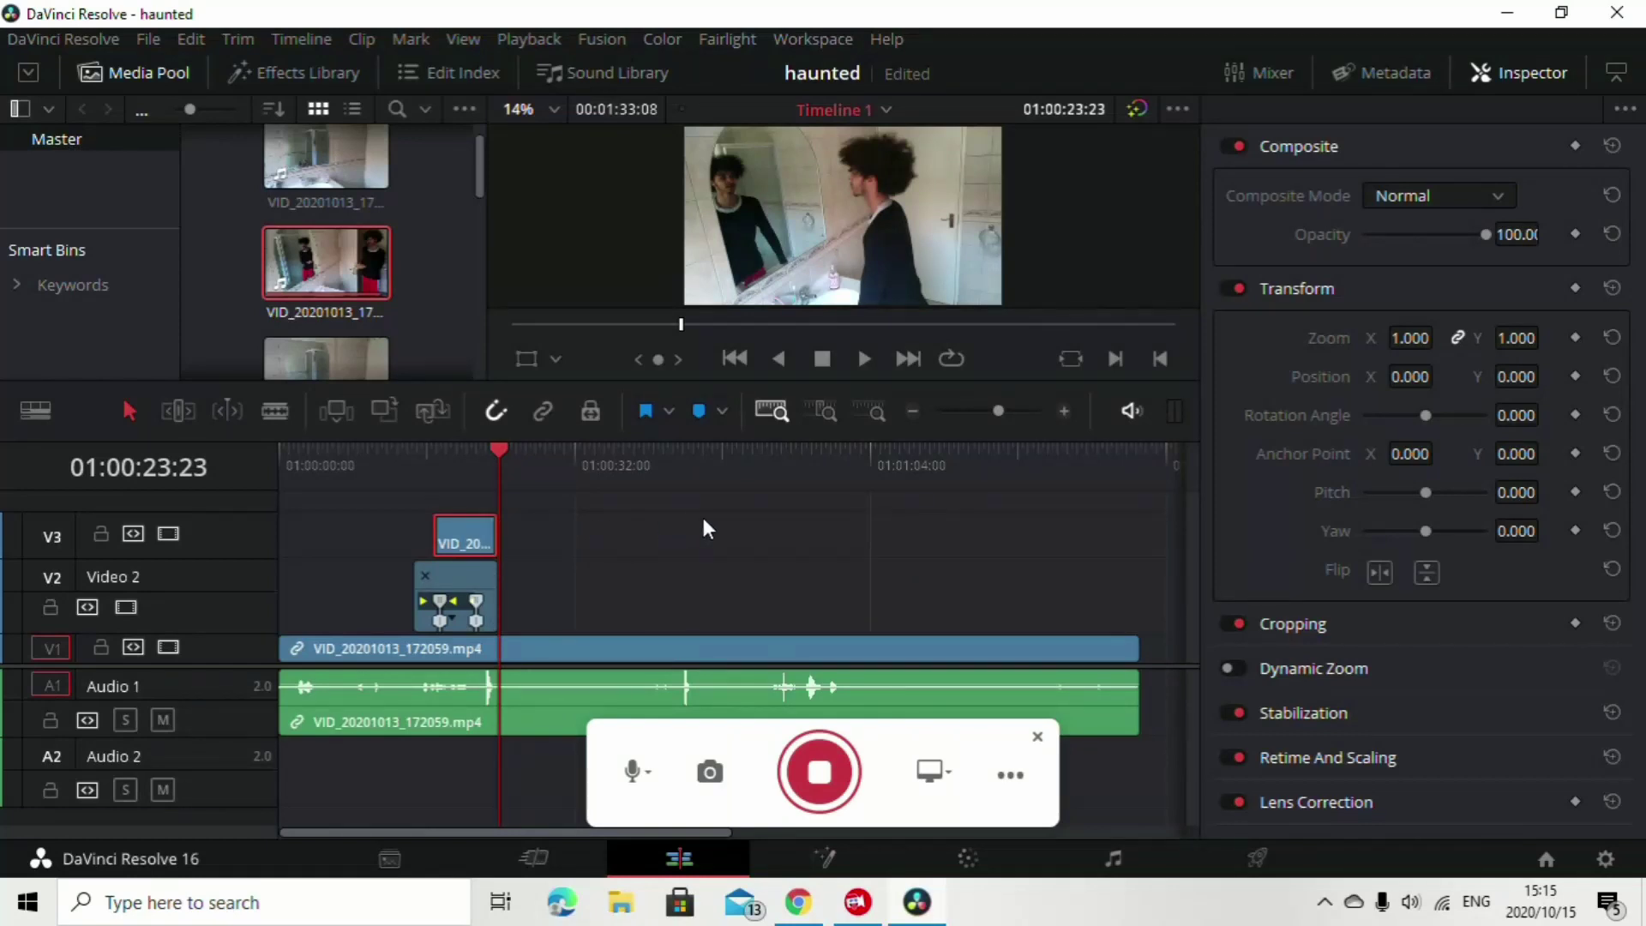
left_click_drag(495, 450, 415, 454)
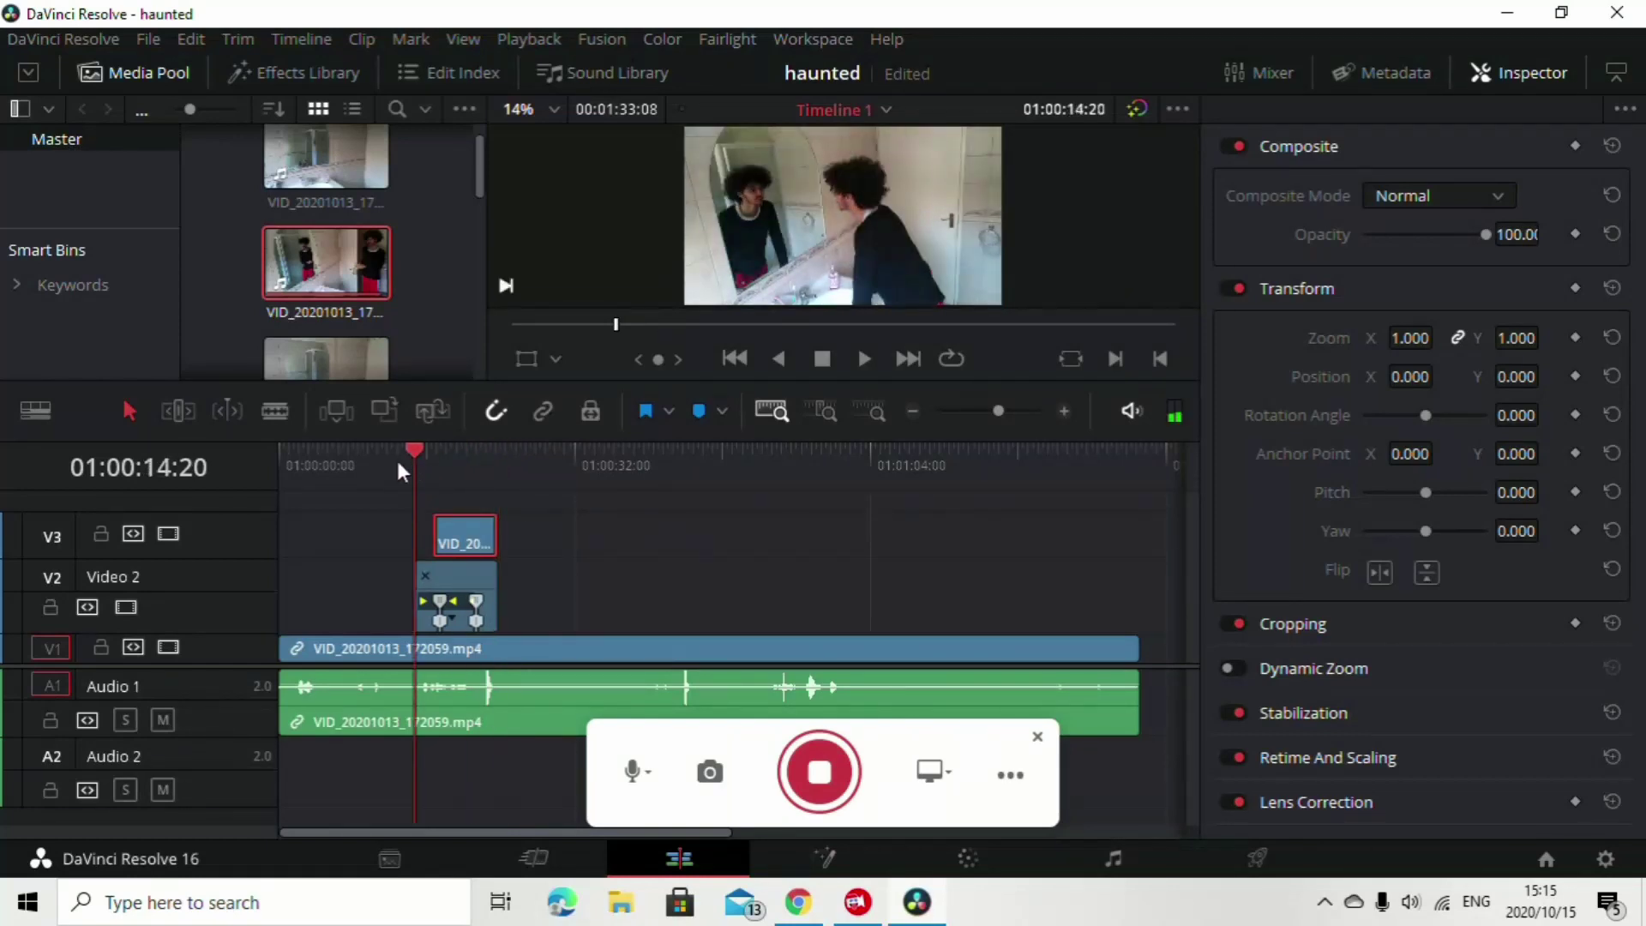
Restore the V2 clip's opacity to 100 and select the V1, V2 and V3 clips together
left_click(463, 621)
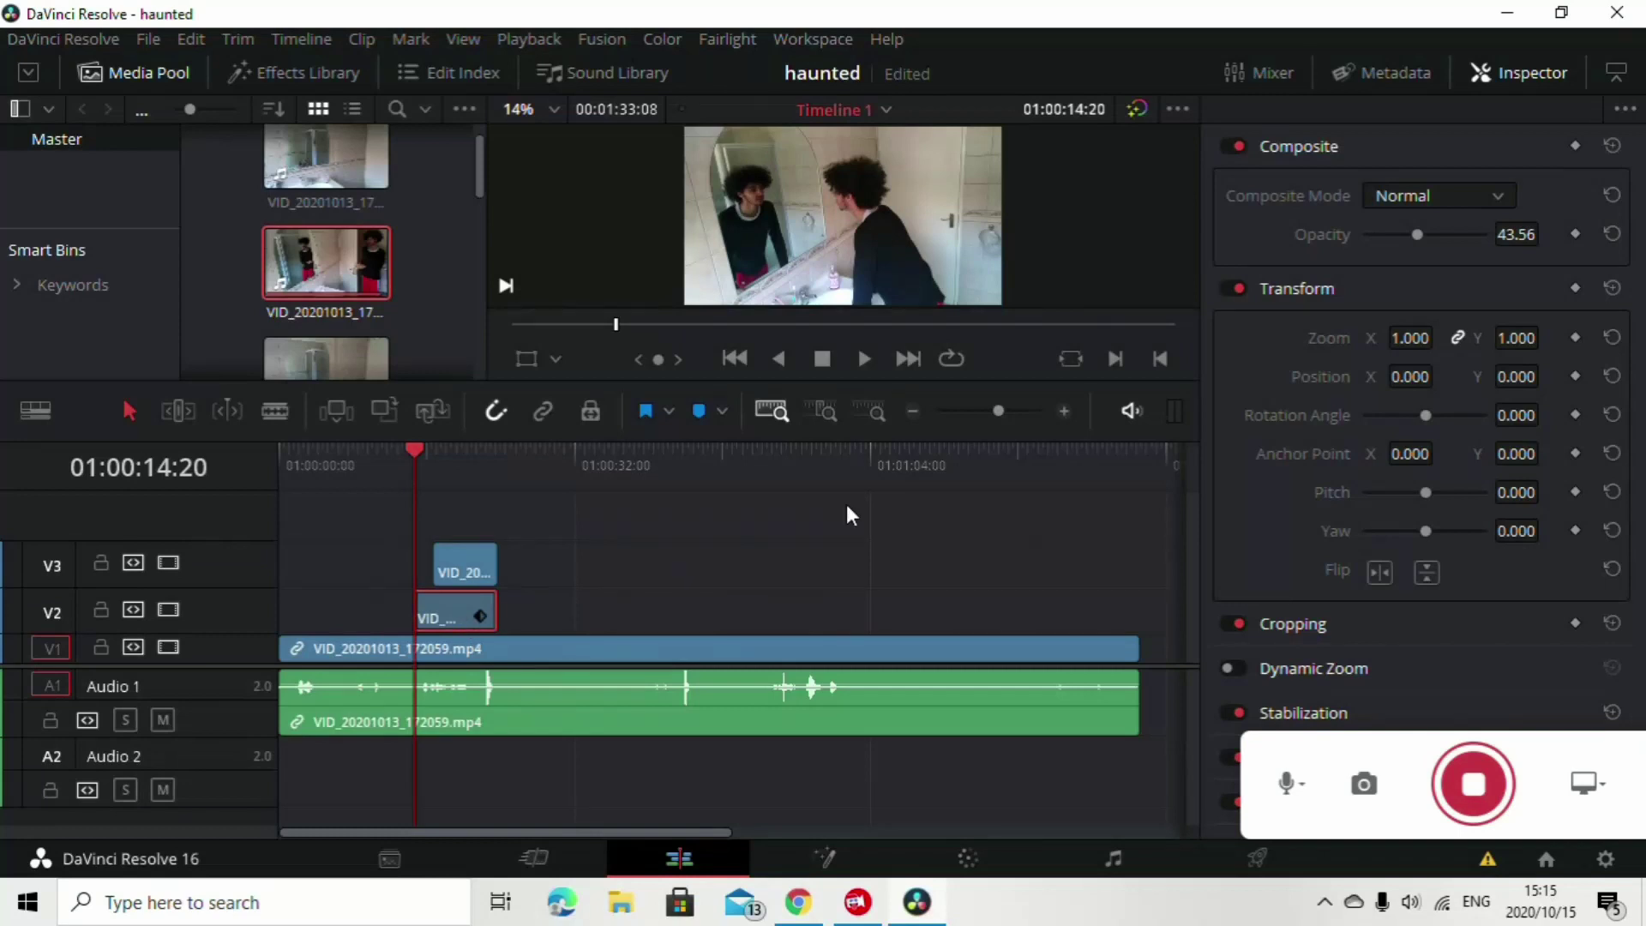
left_click_drag(1416, 234, 1517, 240)
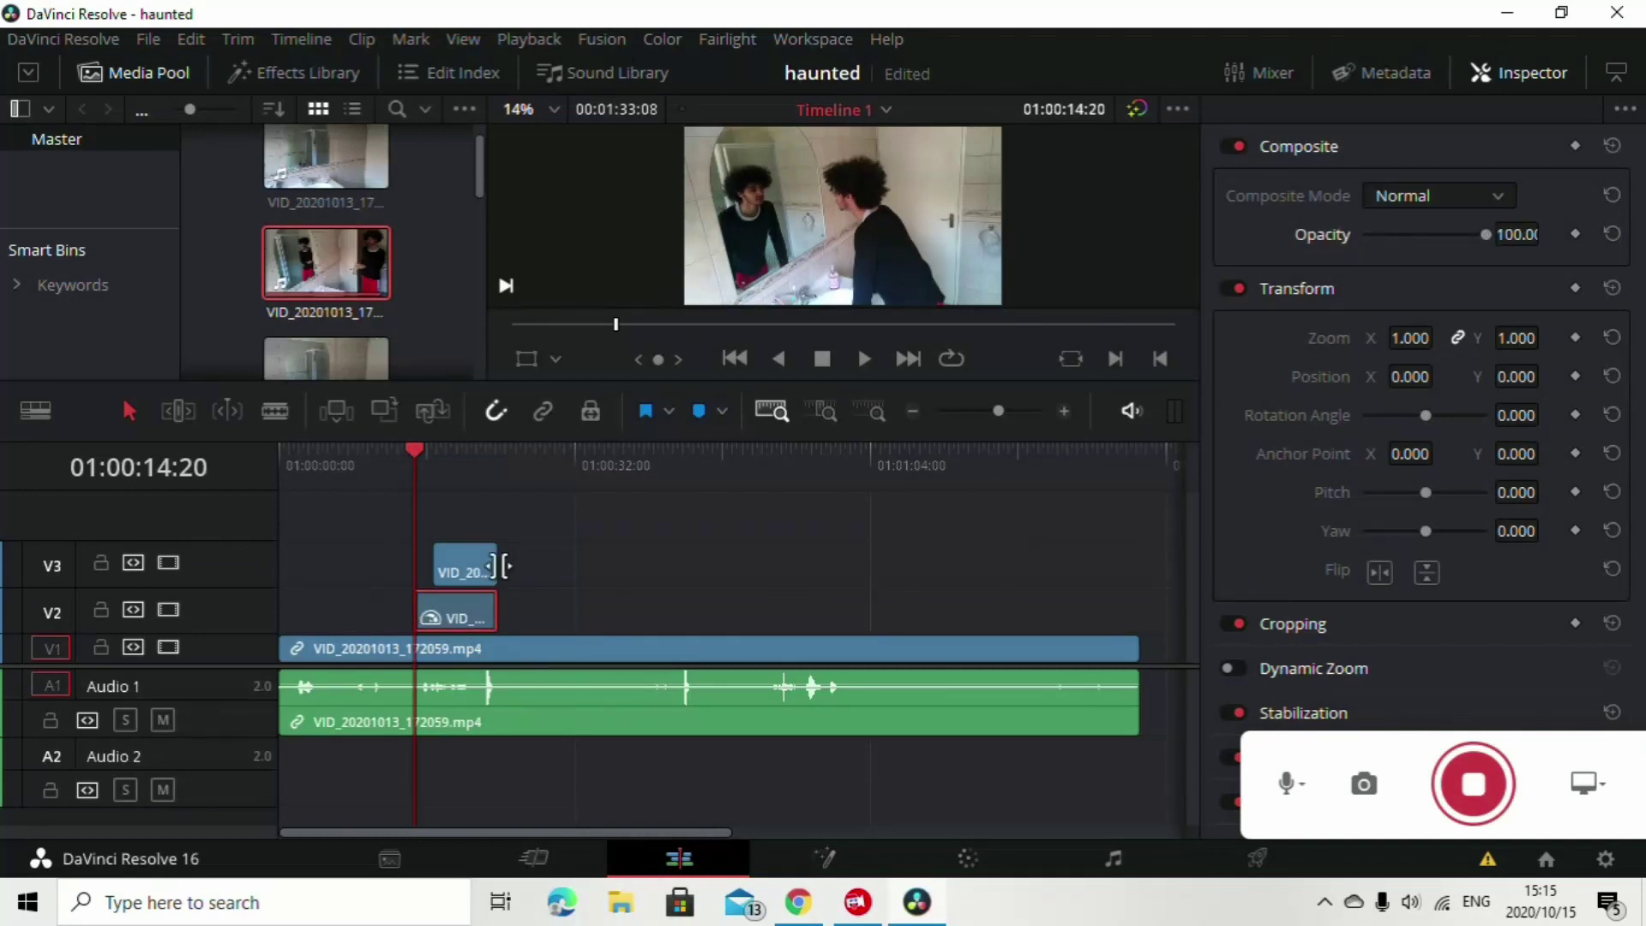
left_click_drag(311, 566, 512, 659)
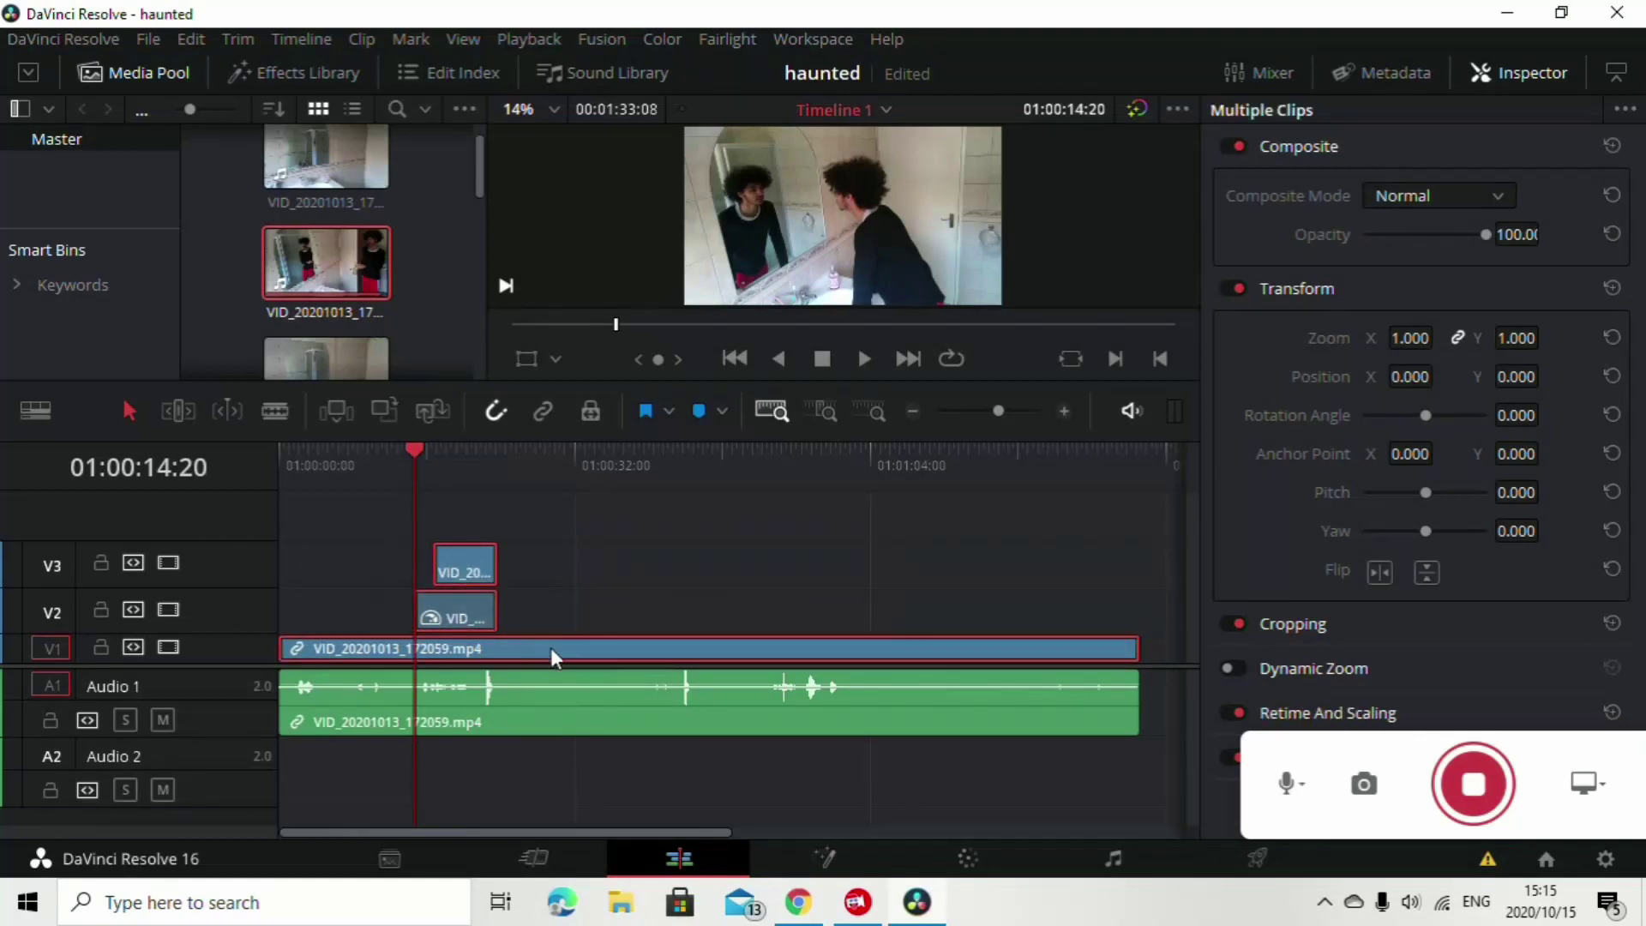
right_click(550, 646)
Make Fusion Clip 4 from the selection and rearrange the MediaIn1, MediaIn2, MediaIn3 and Merge2 nodes
left_click(677, 59)
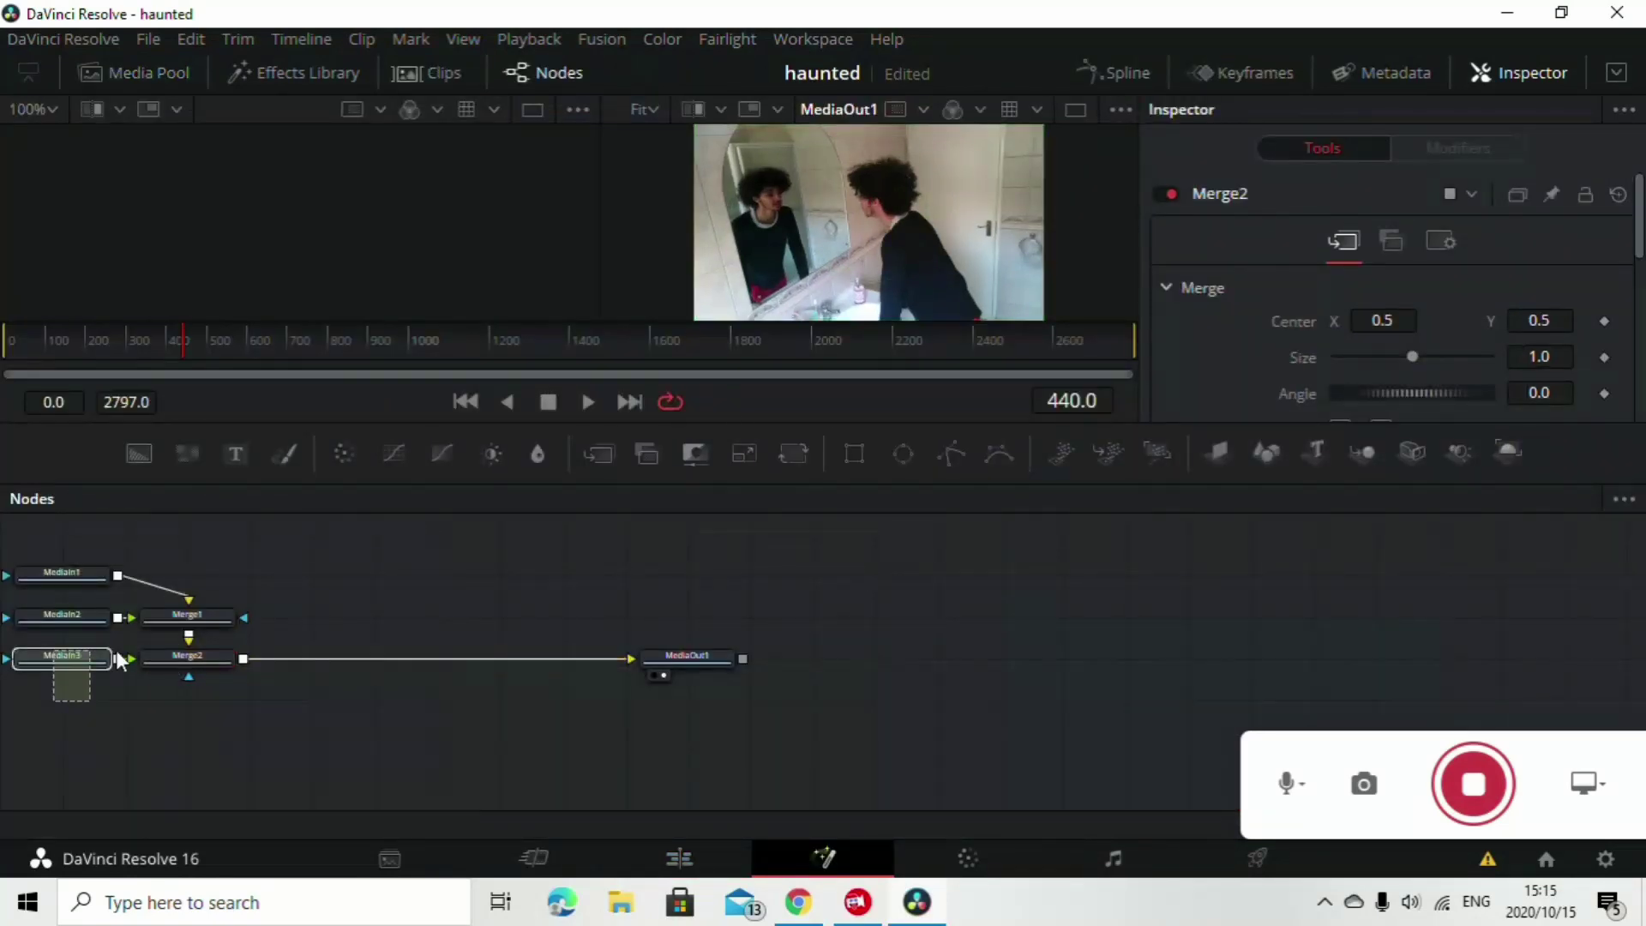
left_click_drag(116, 650, 238, 760)
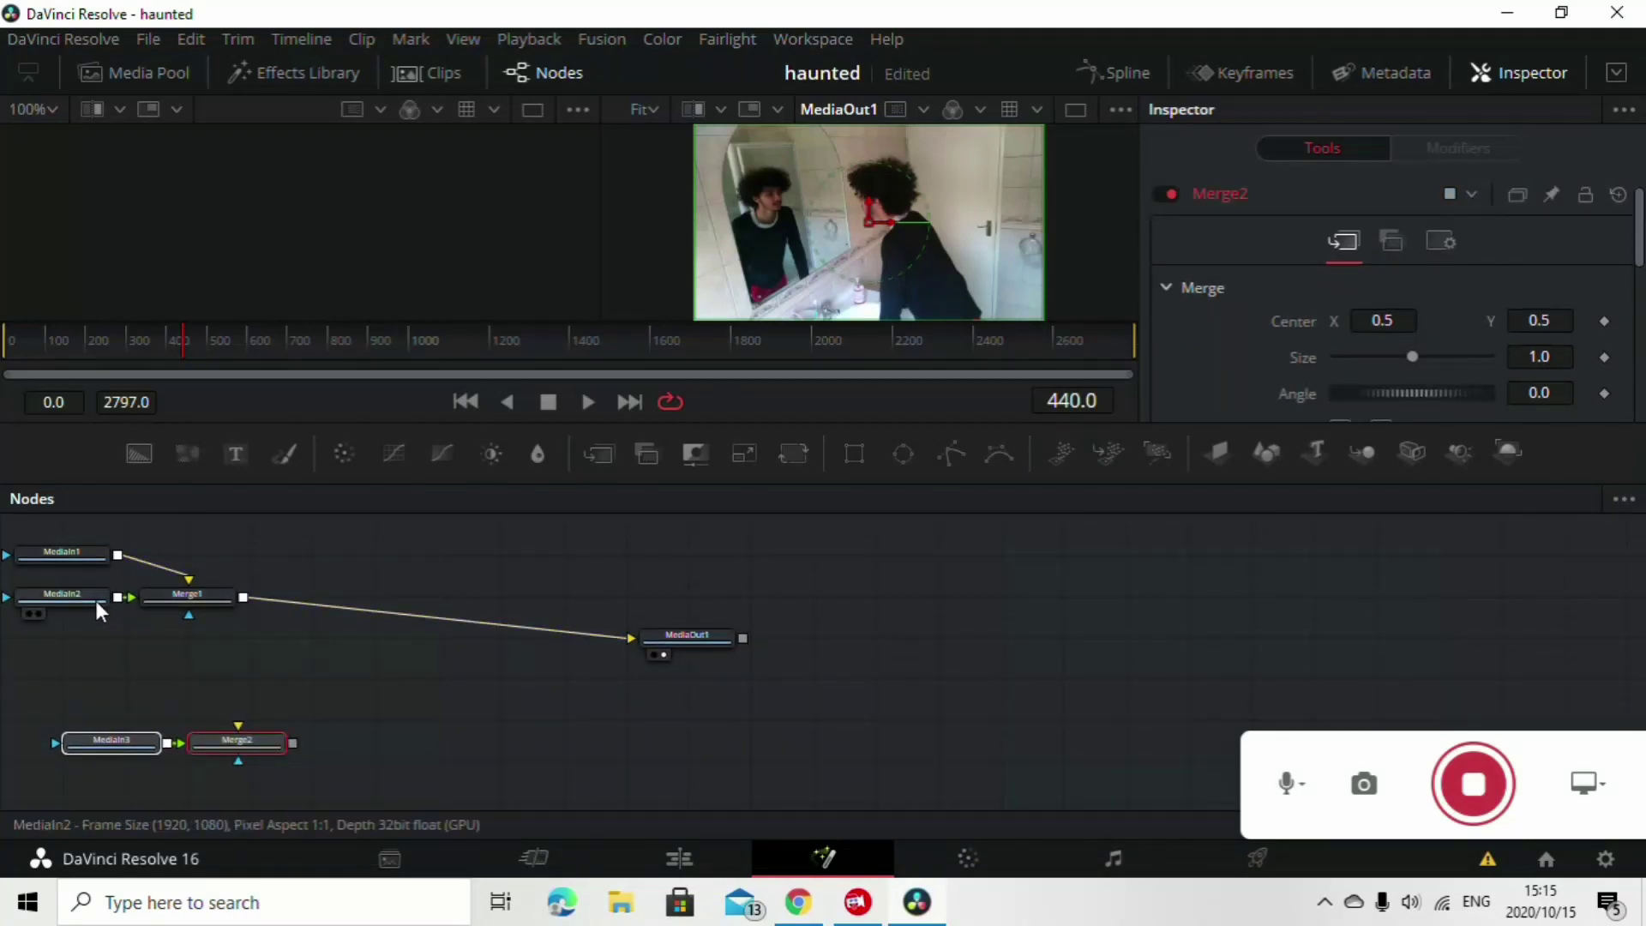
left_click_drag(72, 600, 80, 631)
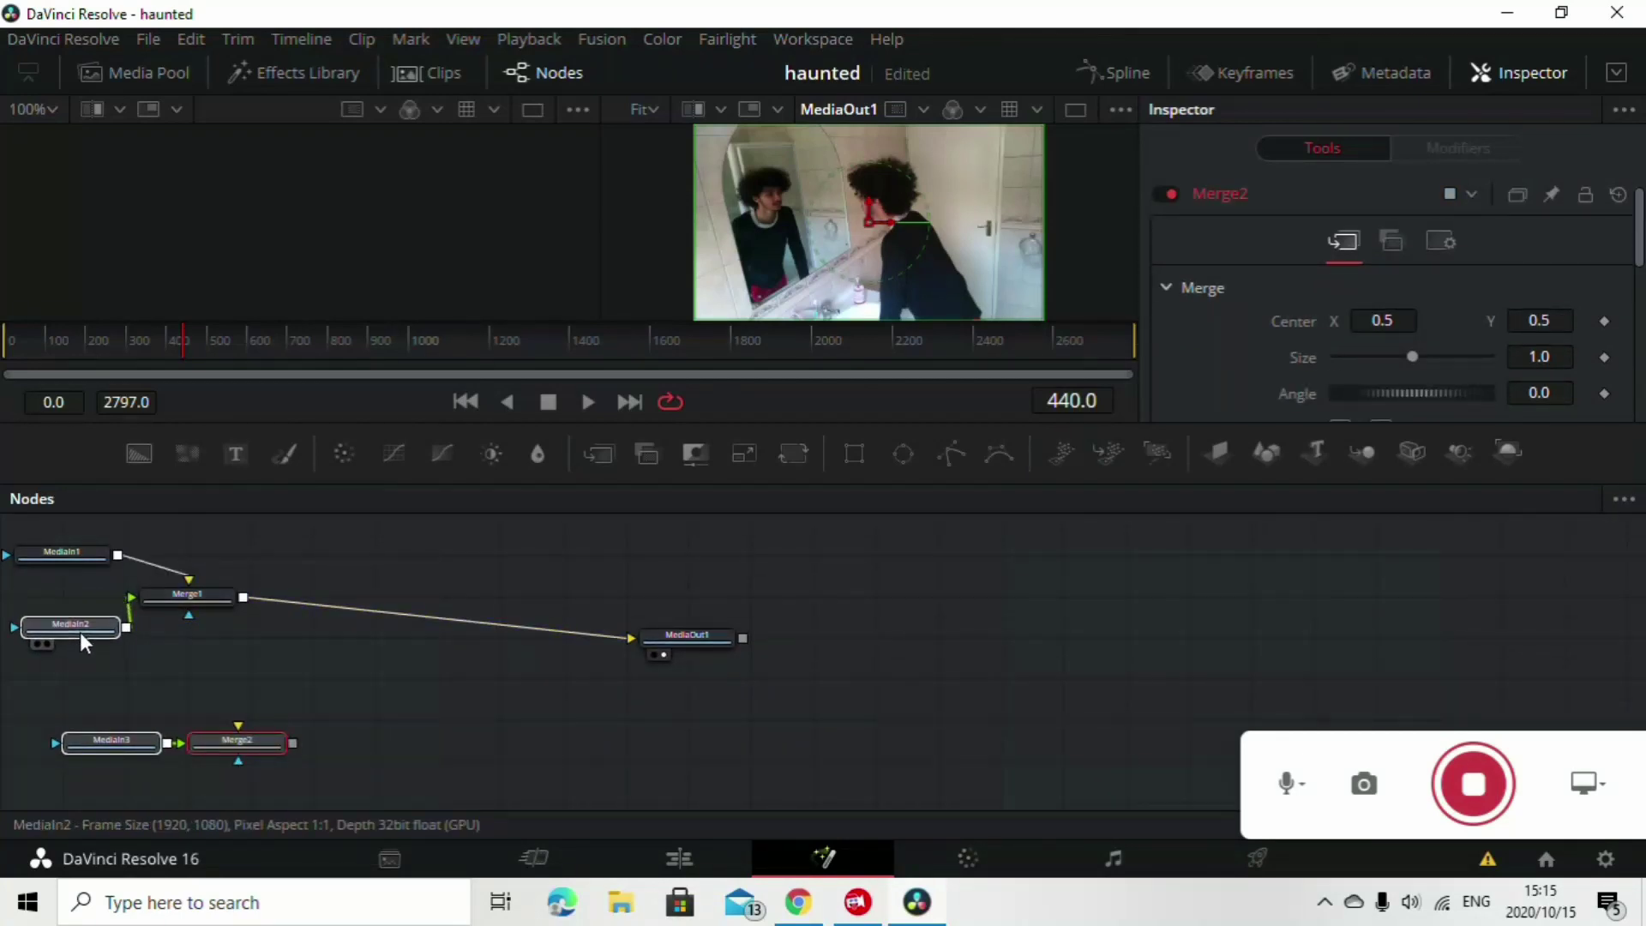
left_click_drag(96, 554, 272, 540)
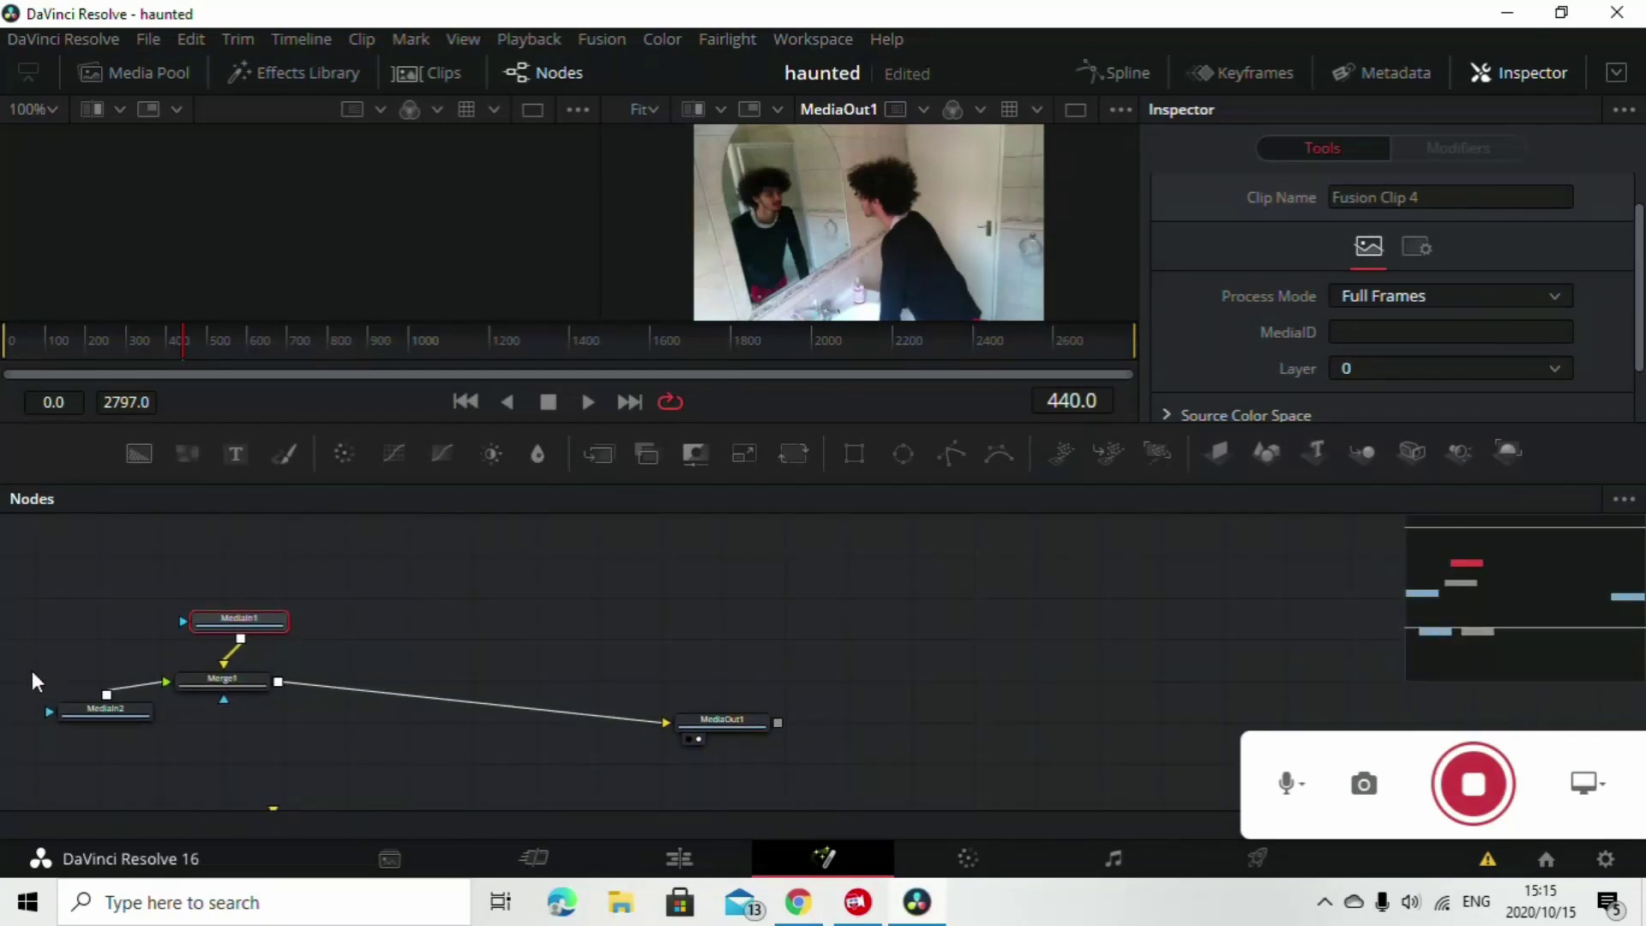
left_click(115, 712)
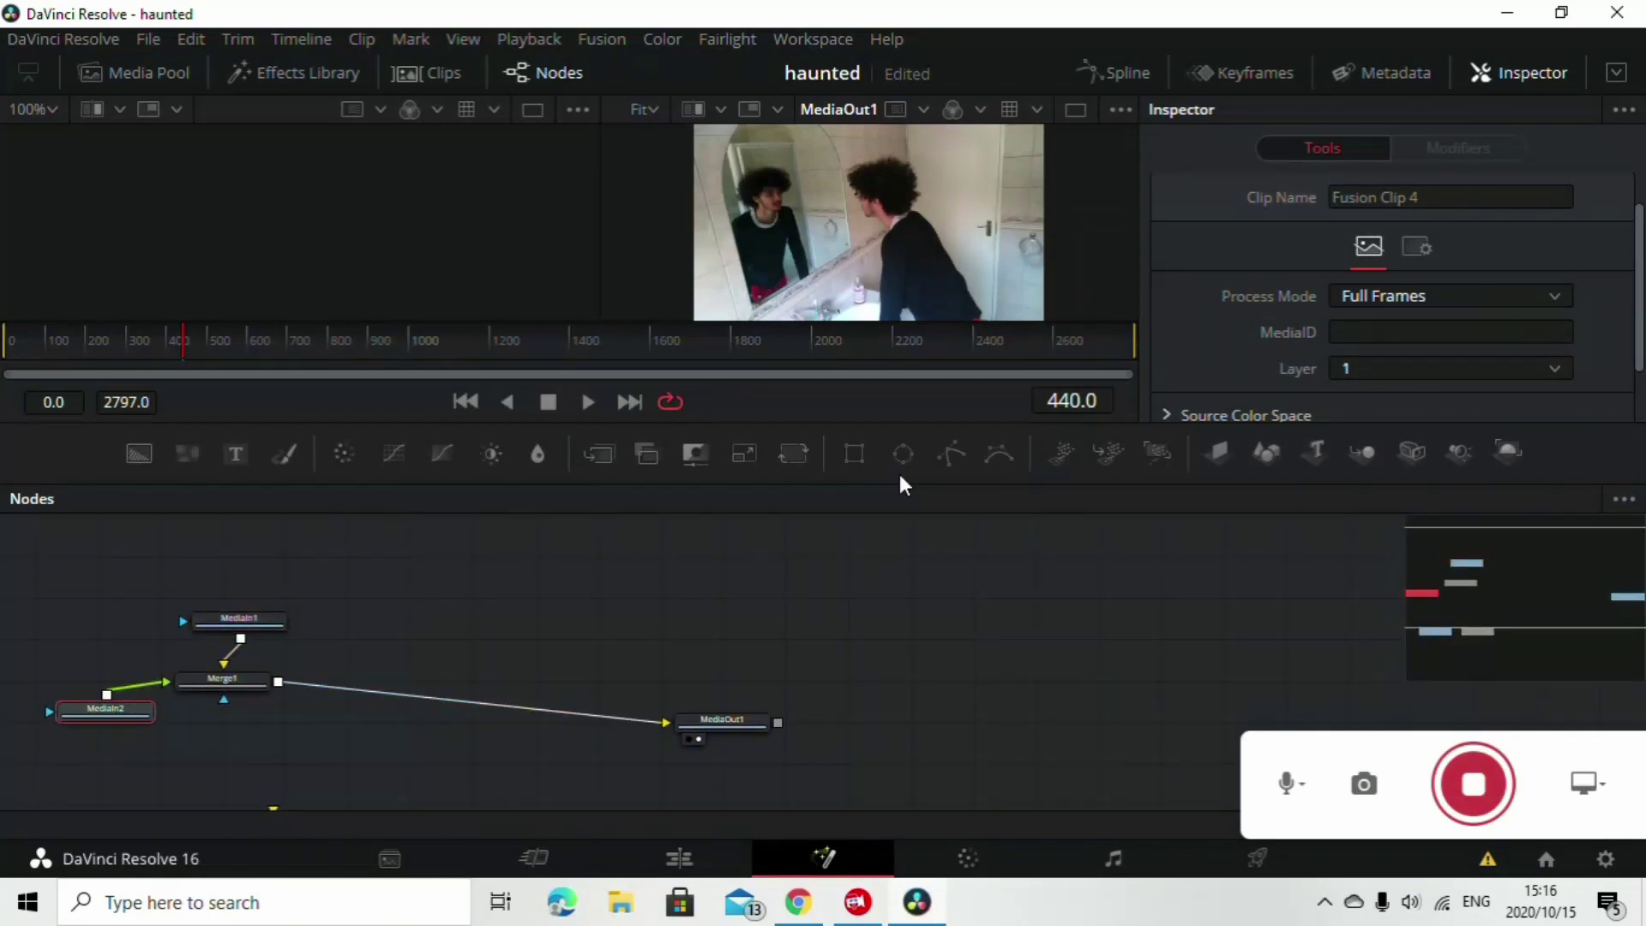
Add a Polygon mask to MediaIn2 and enlarge the MediaOut1 viewer
left_click(952, 452)
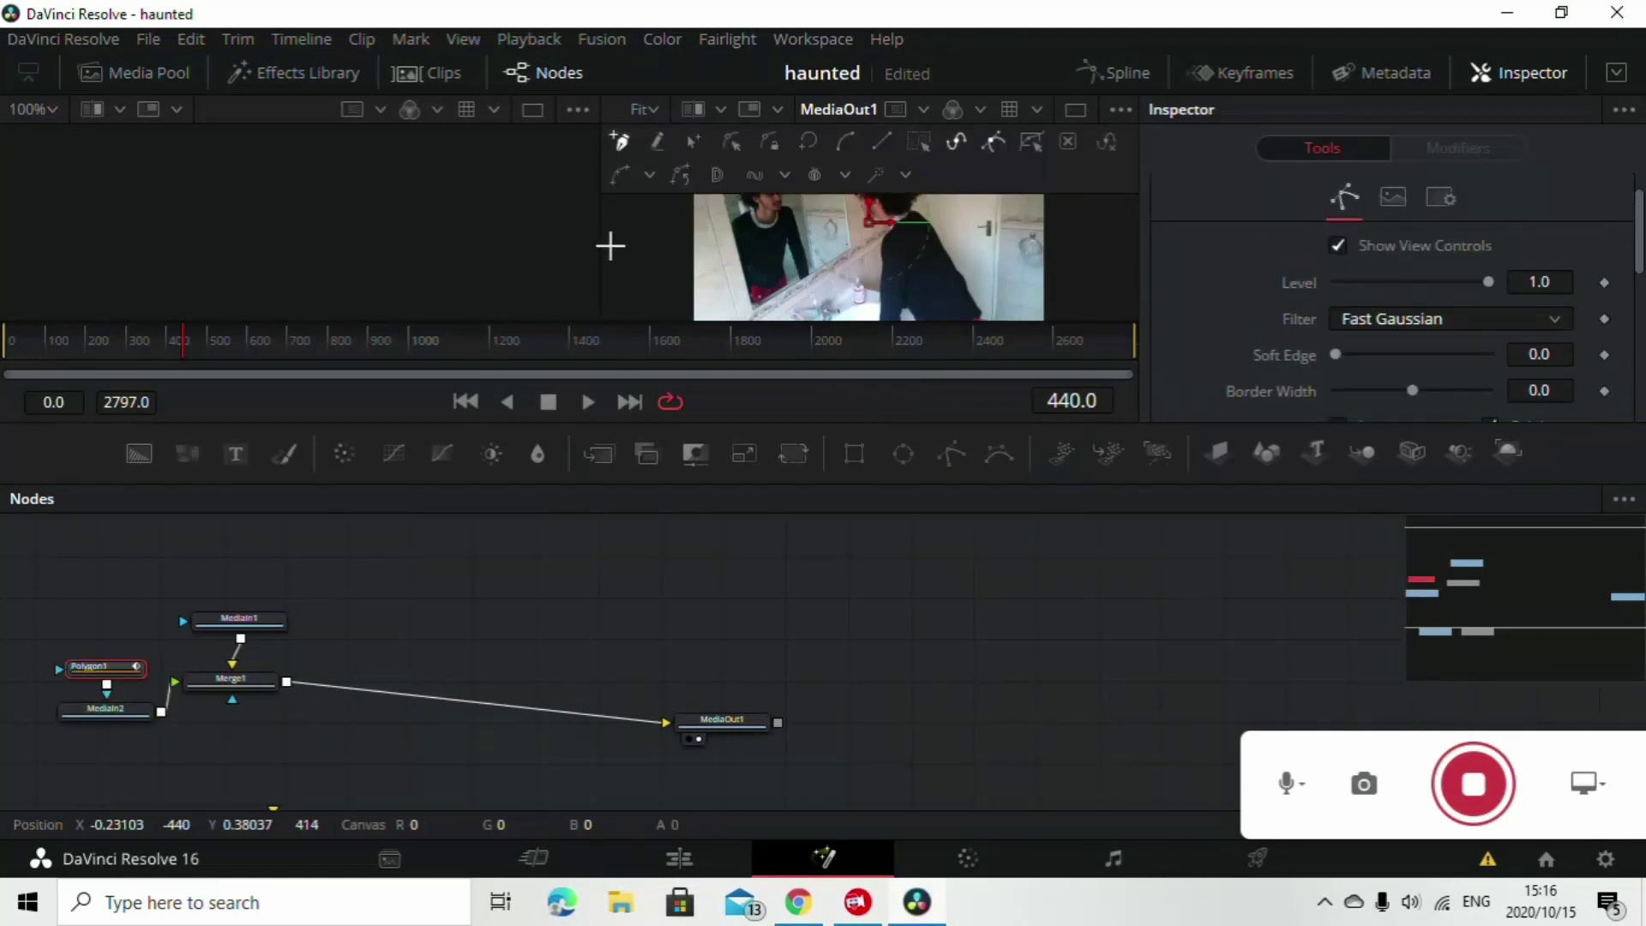
left_click_drag(602, 244, 21, 248)
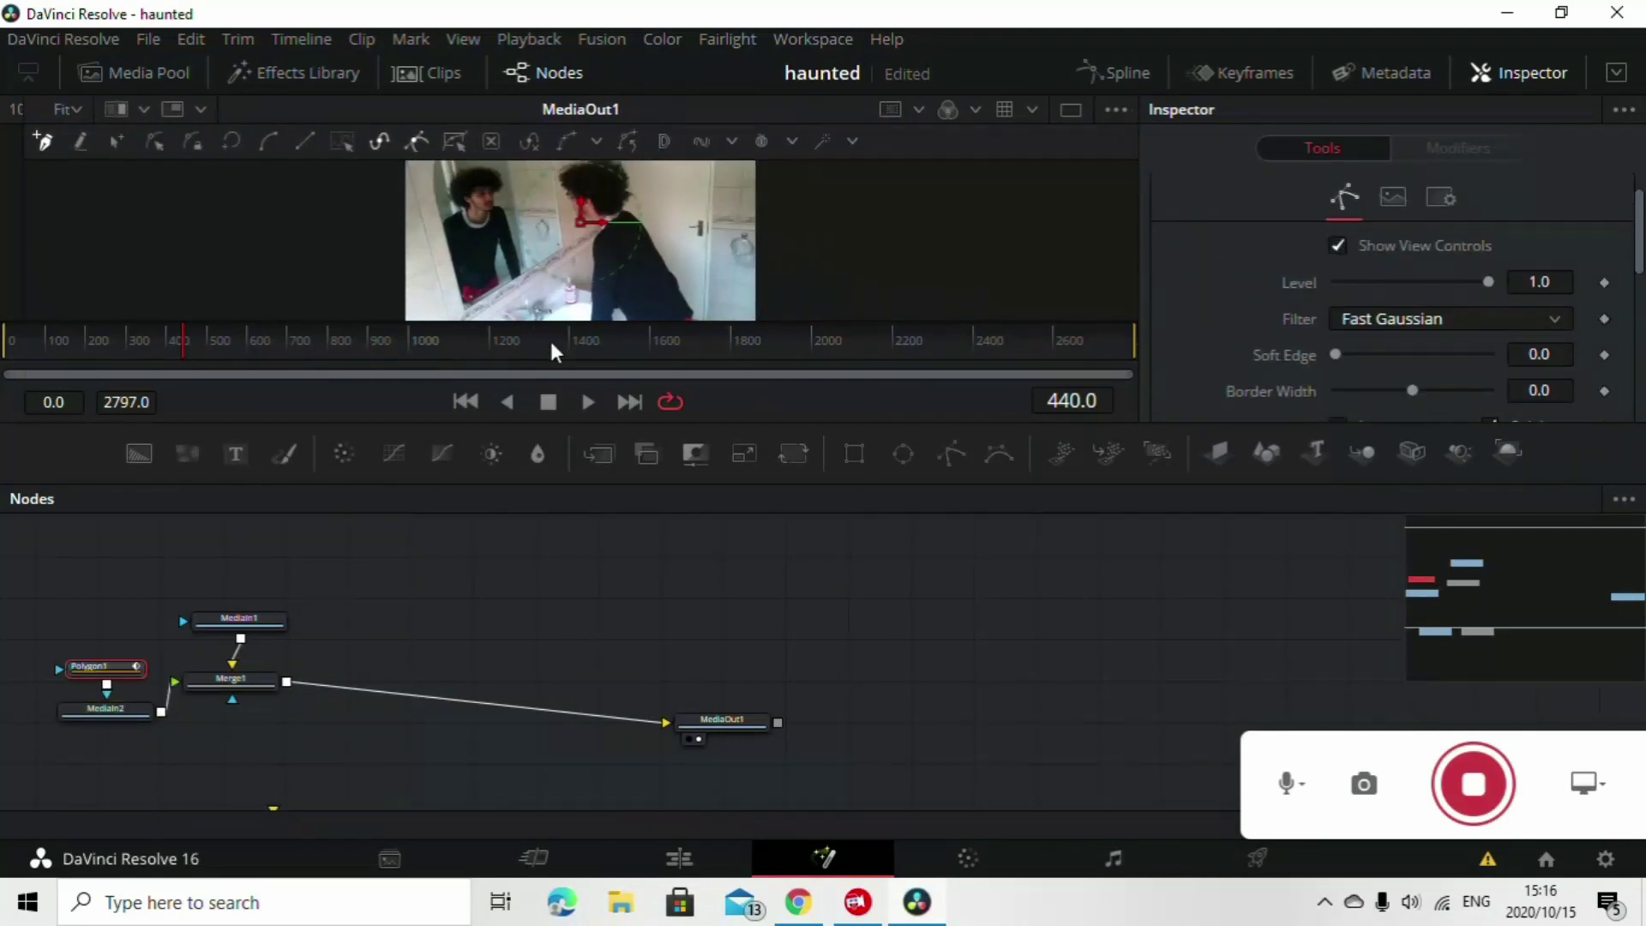
left_click_drag(555, 324, 539, 705)
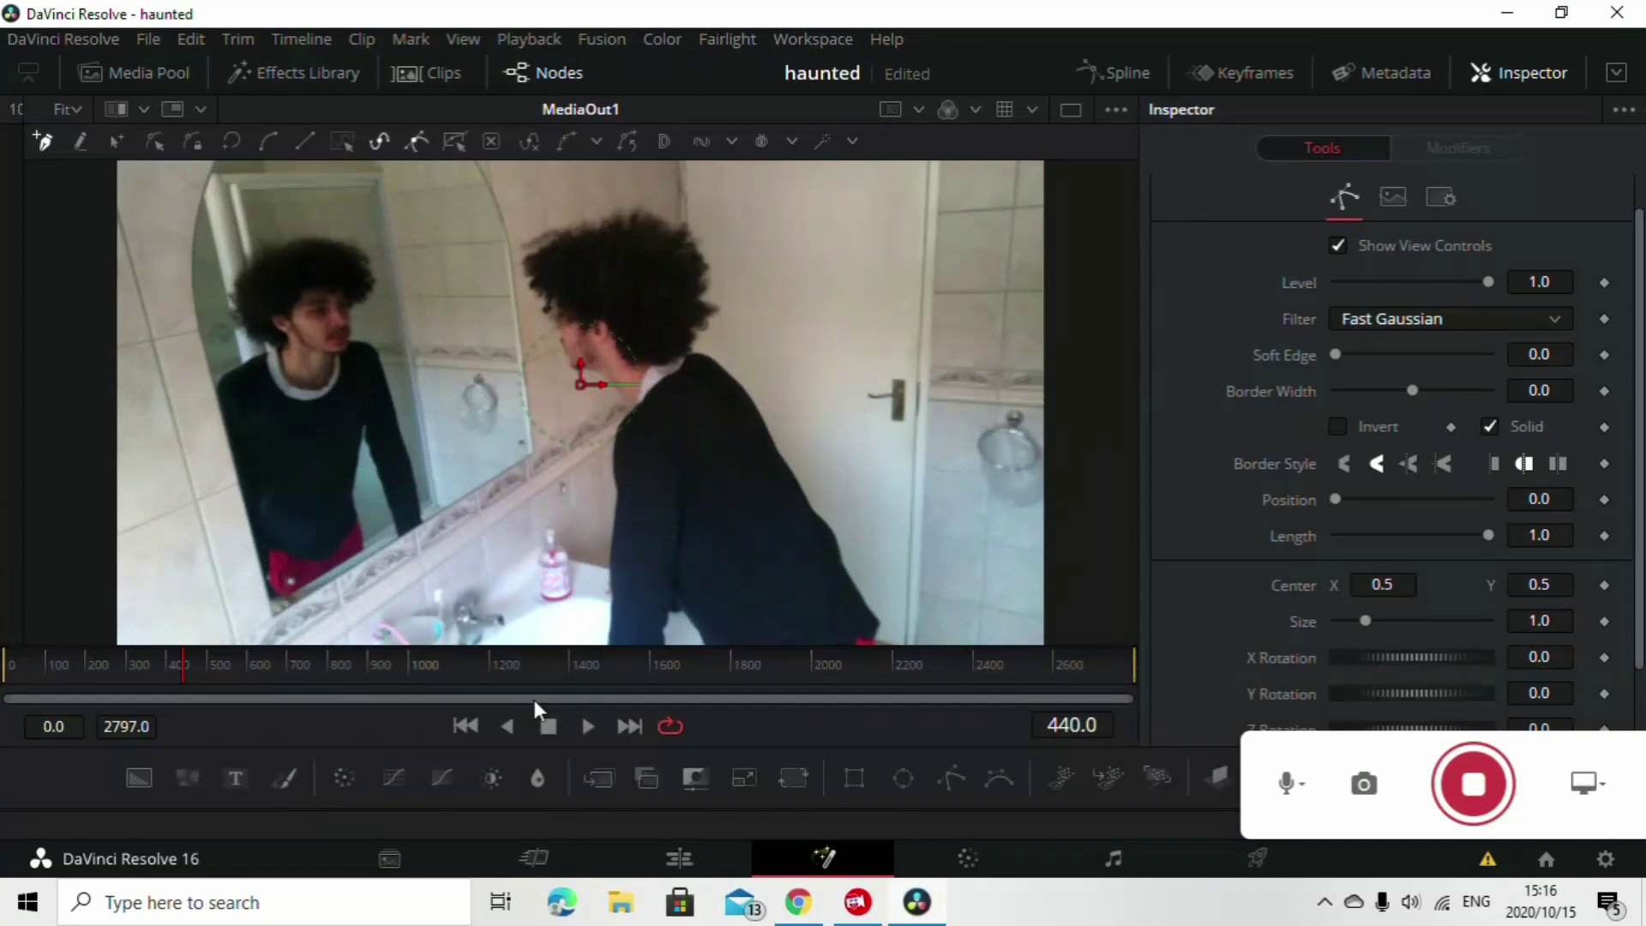
Place polygon points around the mirror's bottom, top and left edges, then close the shape
left_click(276, 621)
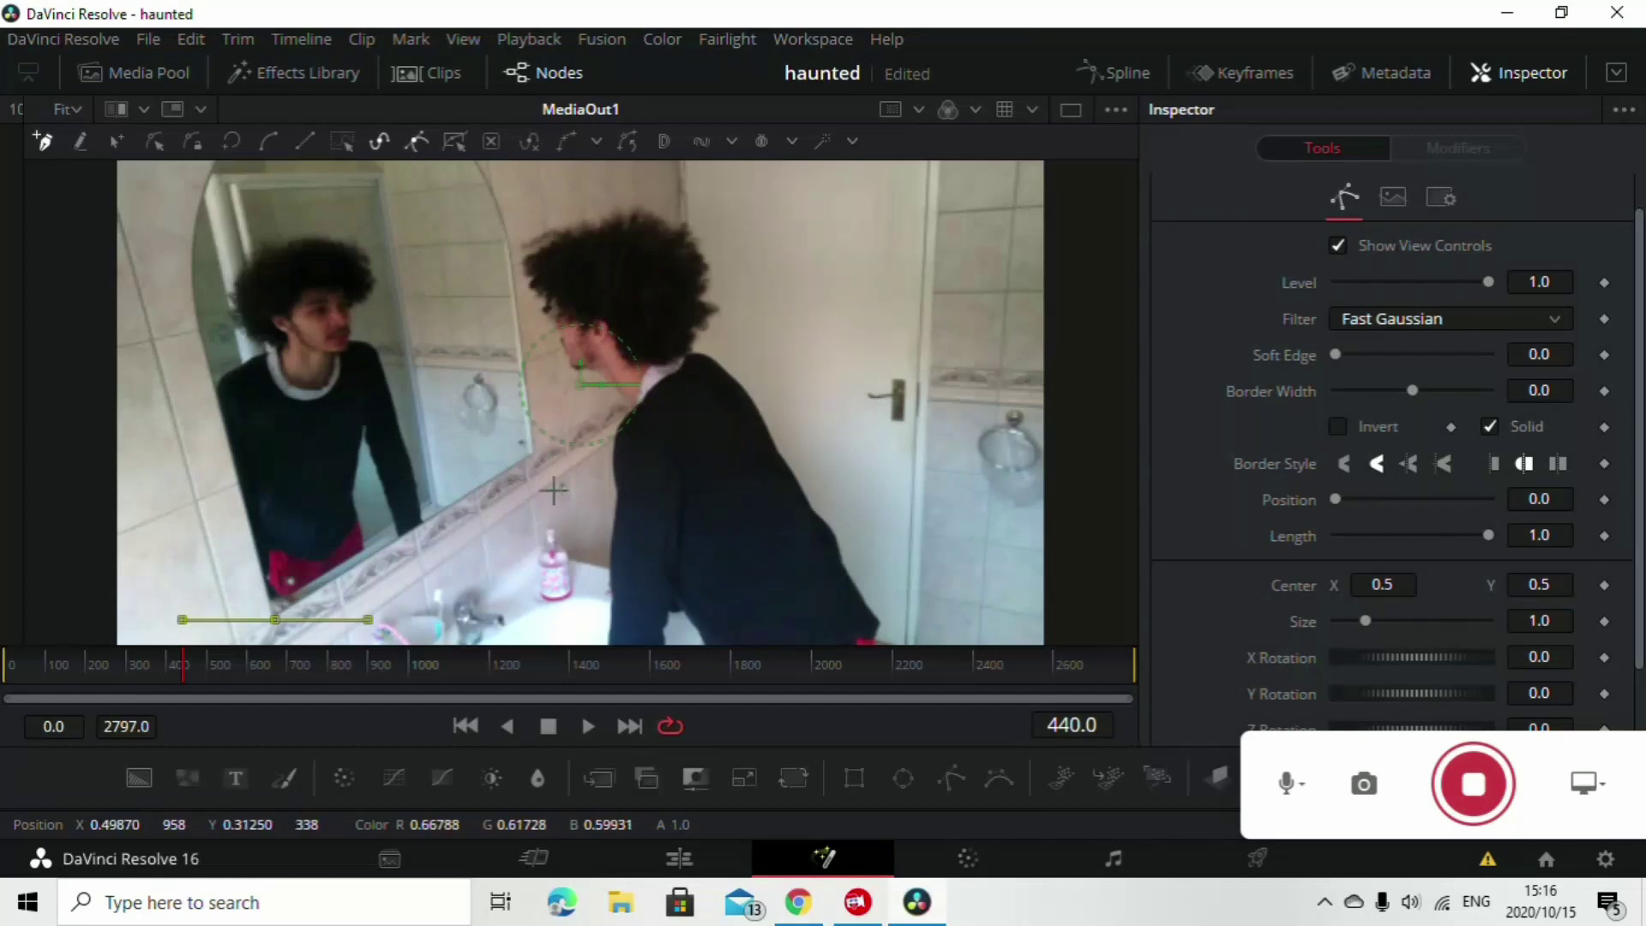
left_click(476, 491)
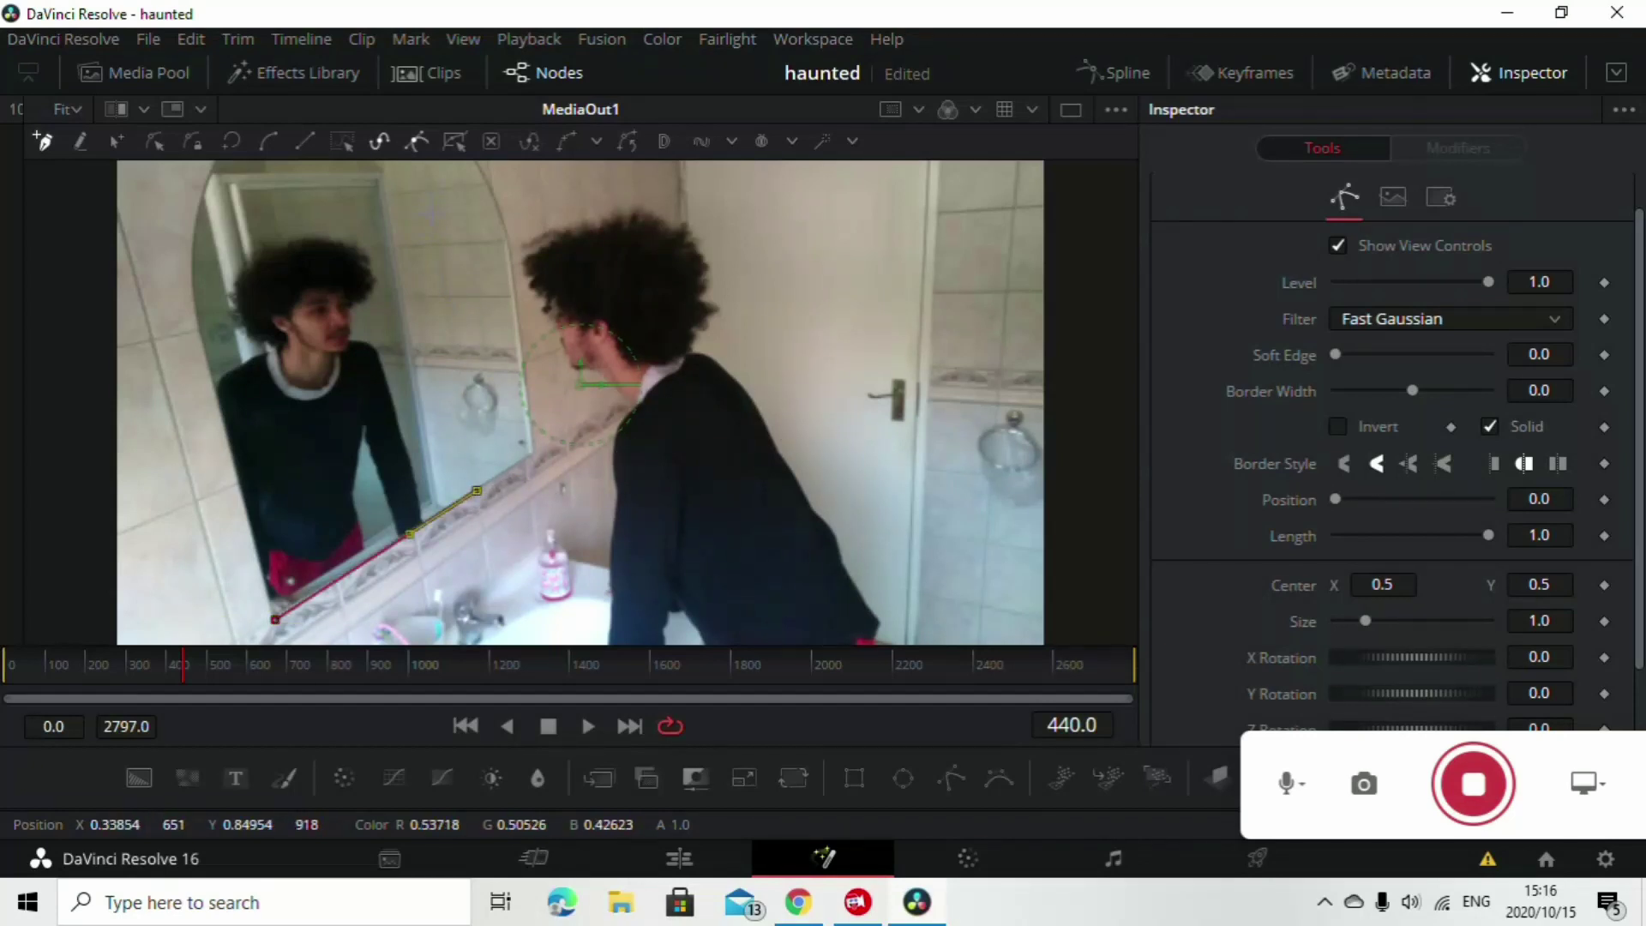
left_click_drag(477, 490, 528, 569)
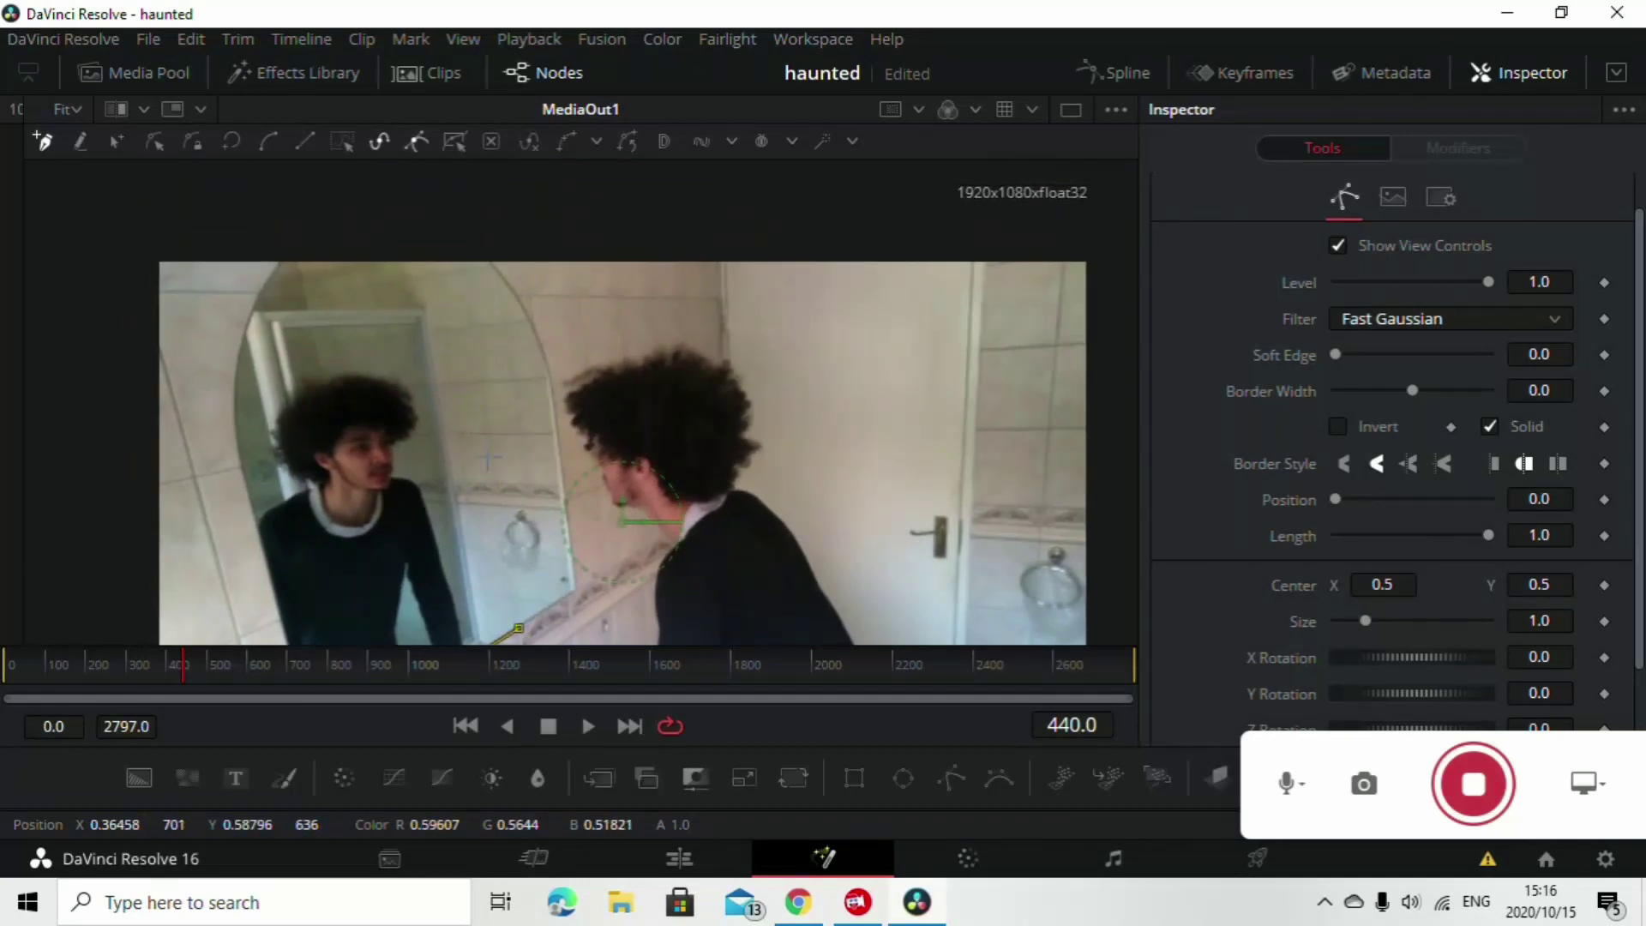
left_click(456, 232)
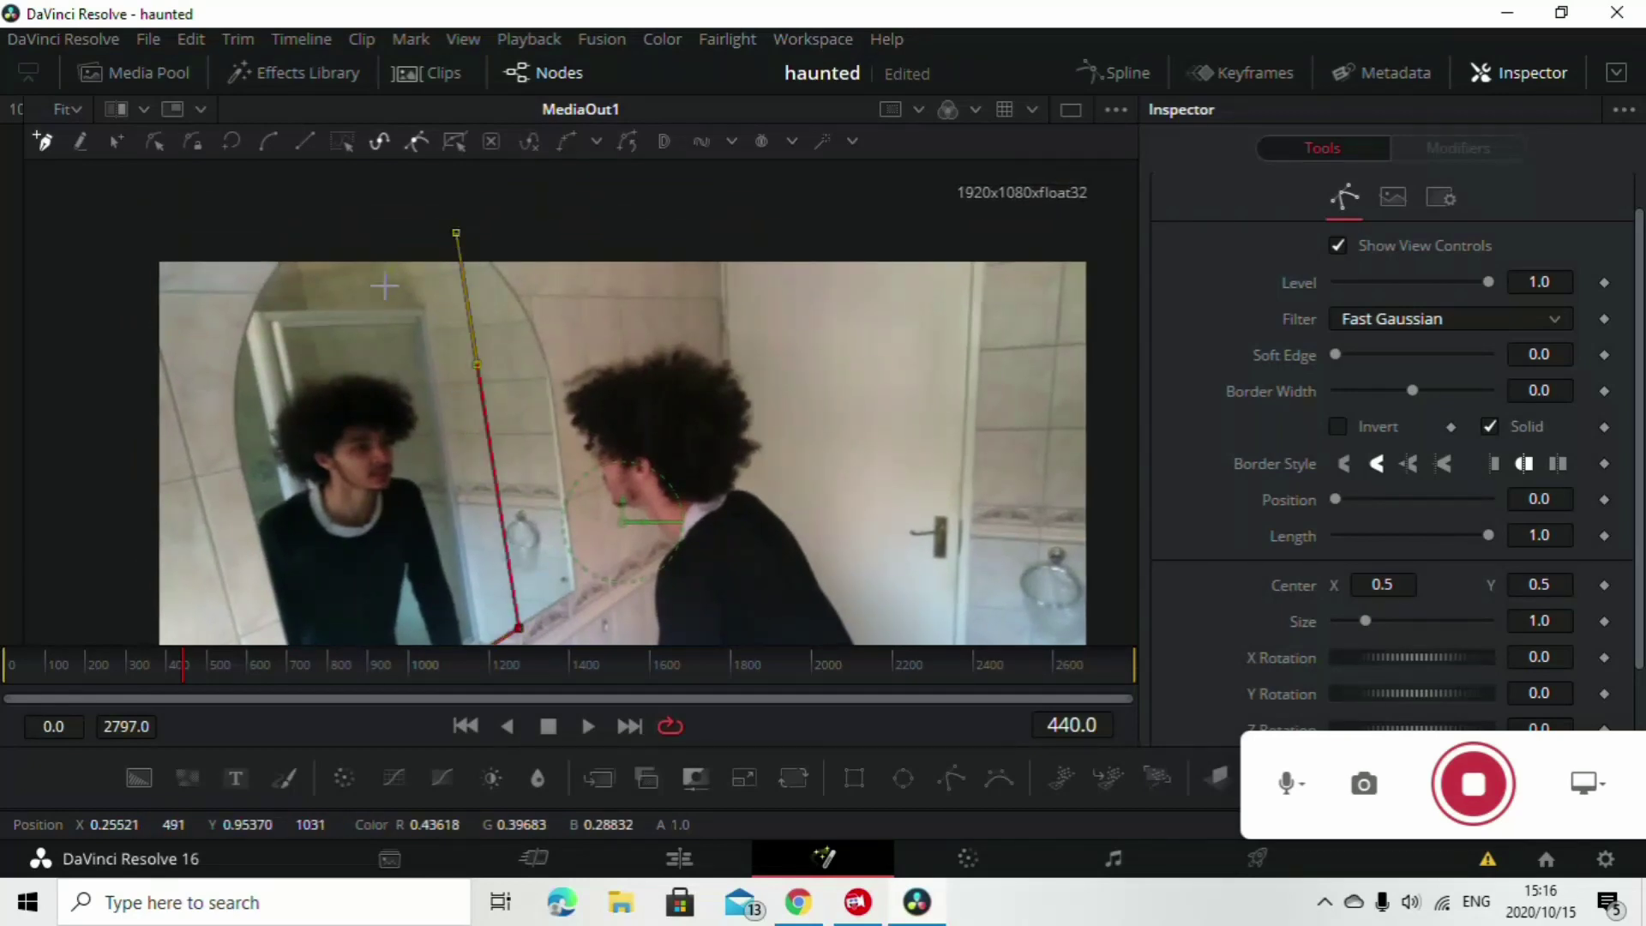
left_click(310, 234)
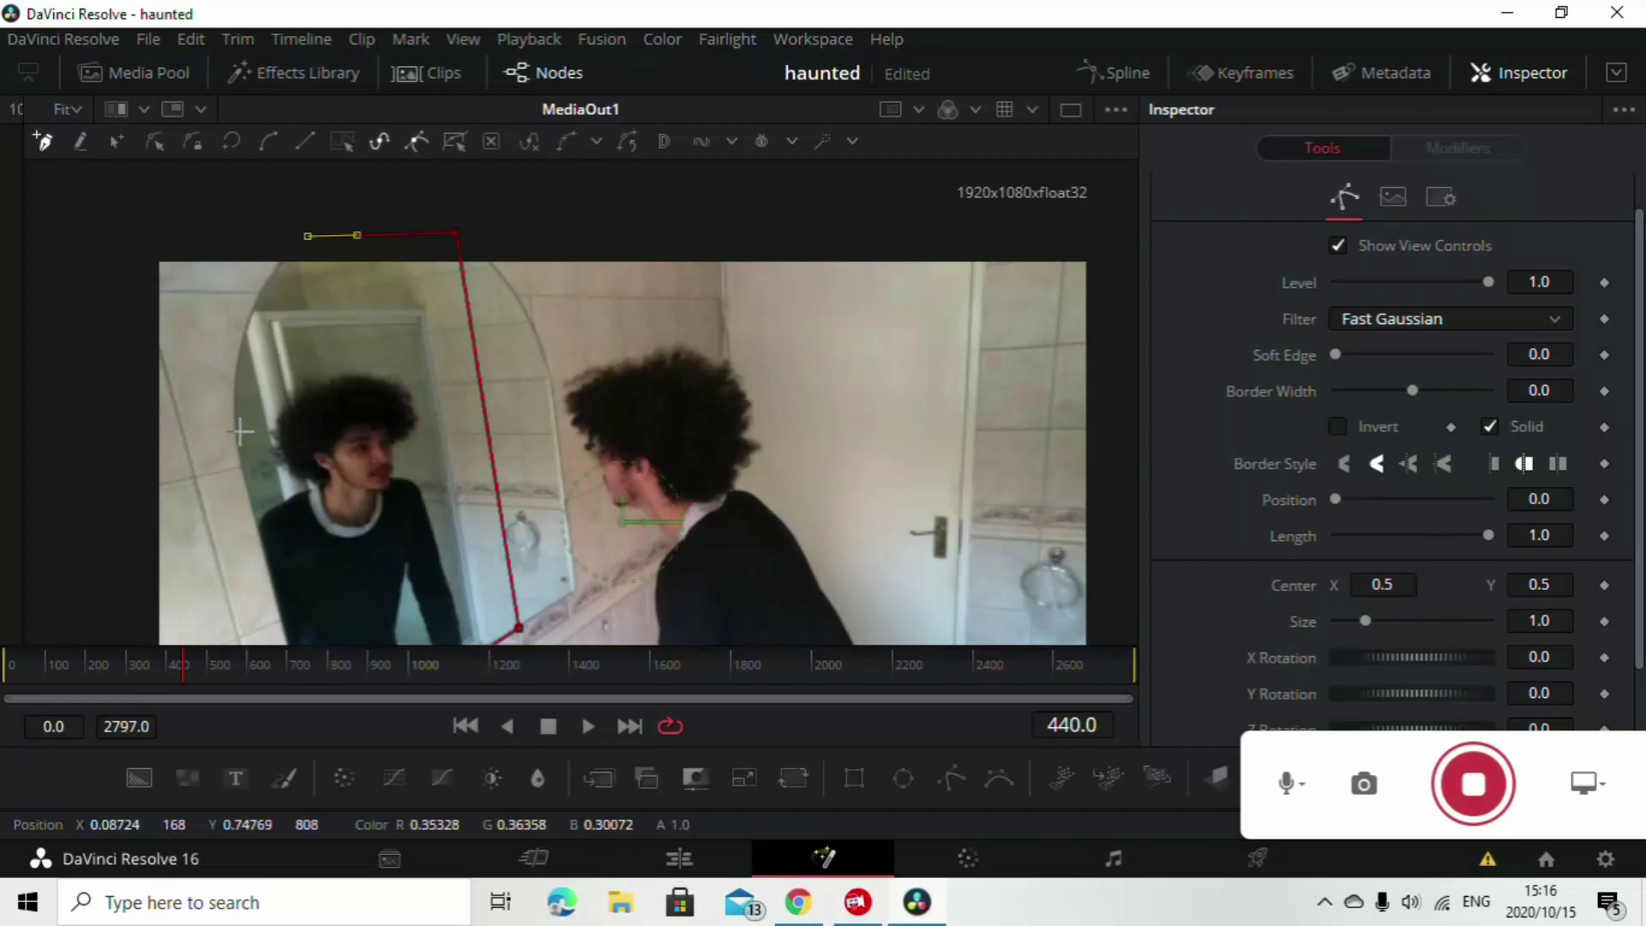
left_click(241, 469)
scroll(244, 473, "down", 3)
left_click(313, 491)
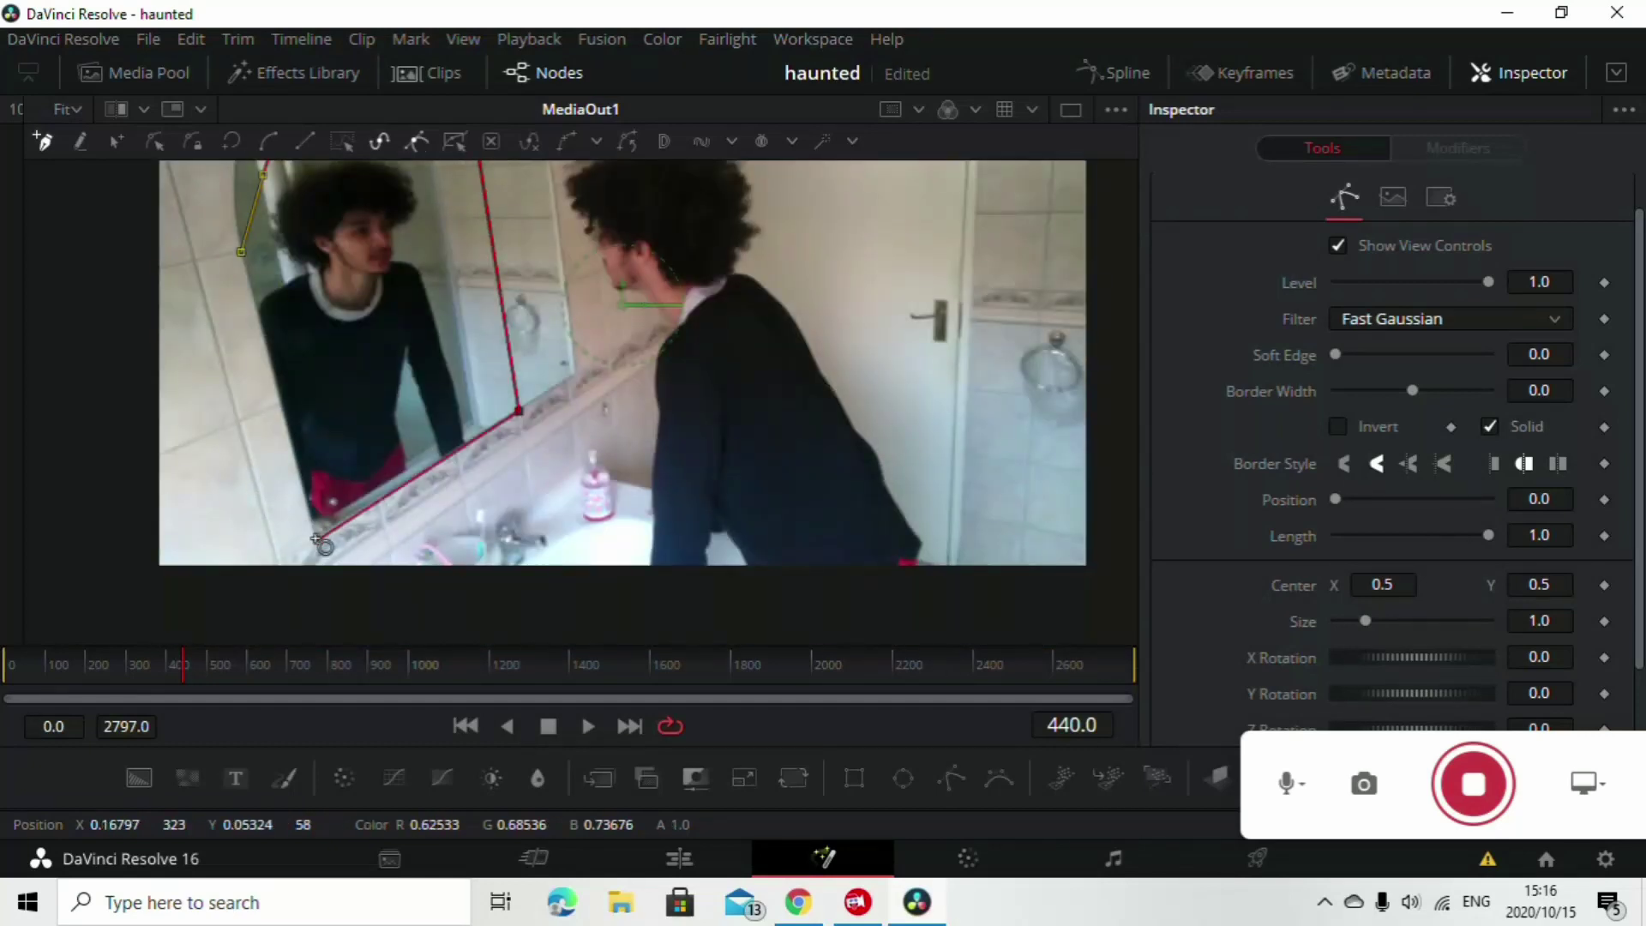
left_click(340, 586)
left_click(407, 542)
scroll(301, 456, "up", 3)
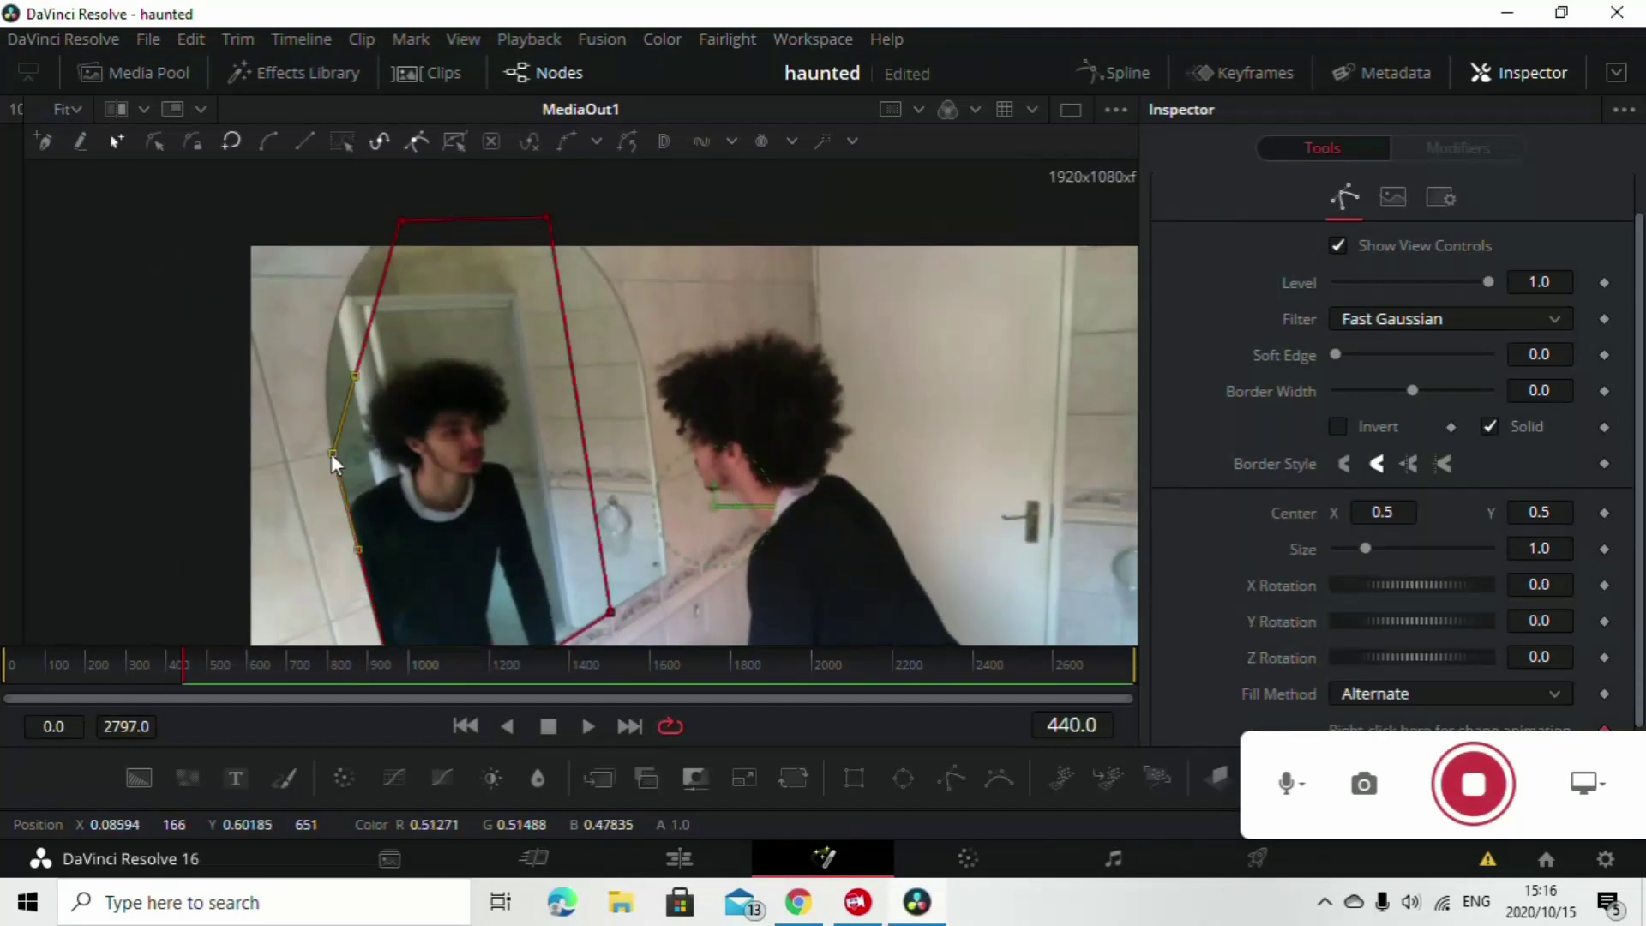
Curve the mask edges so they follow the mirror's side and arch
left_click_drag(351, 379, 301, 359)
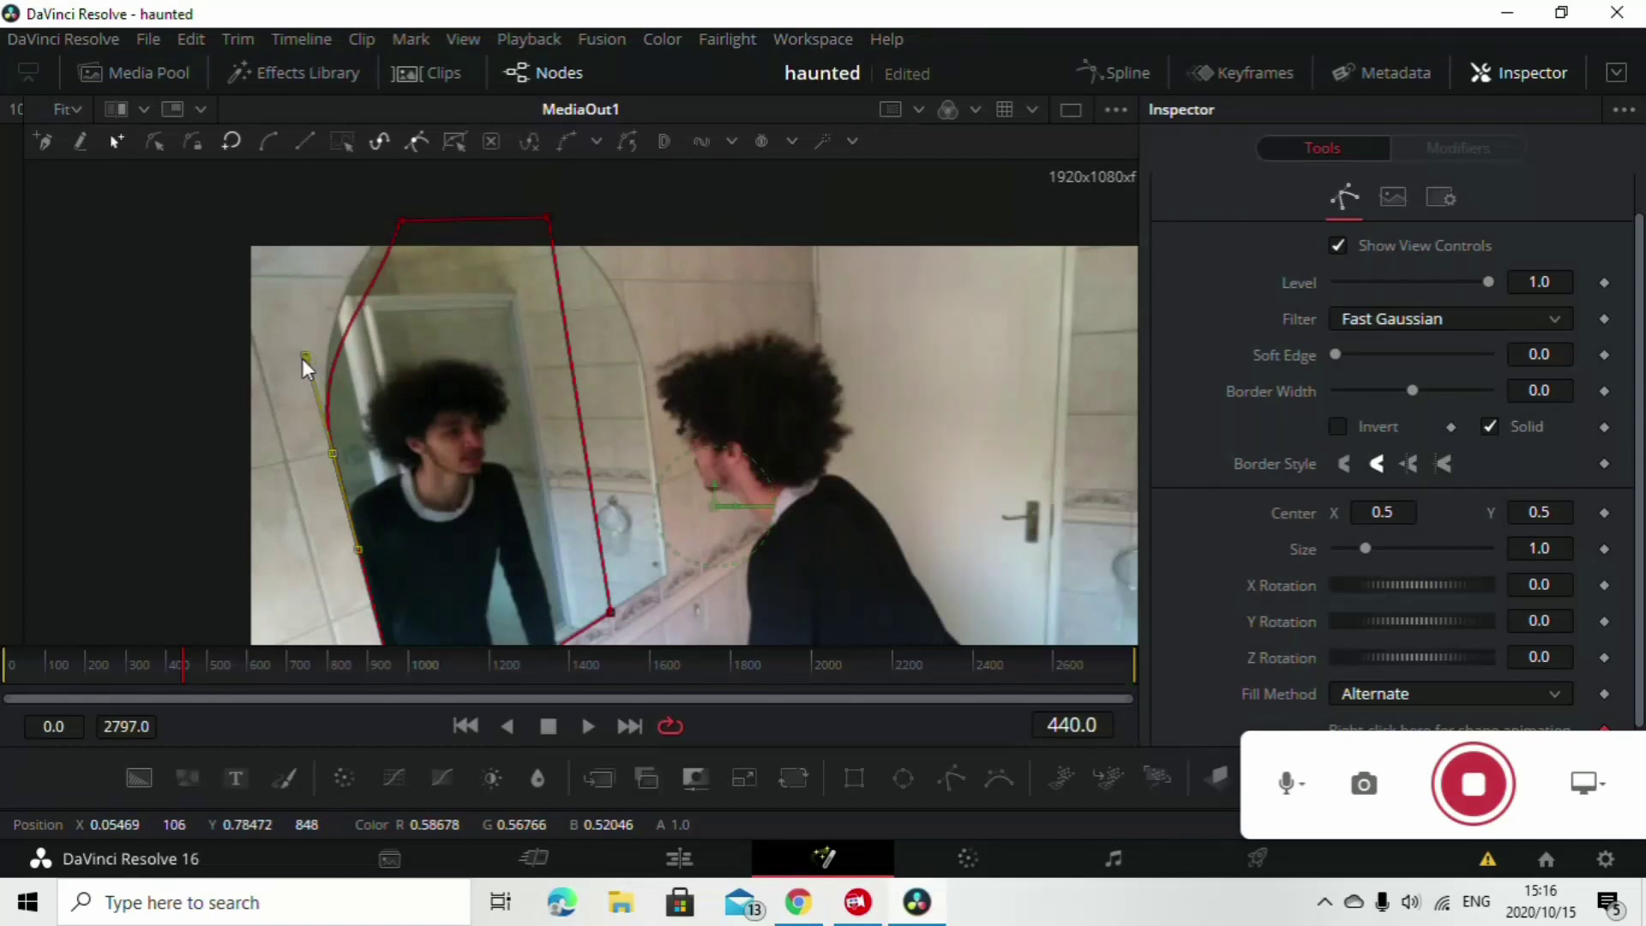
left_click_drag(396, 220, 355, 250)
left_click(355, 249)
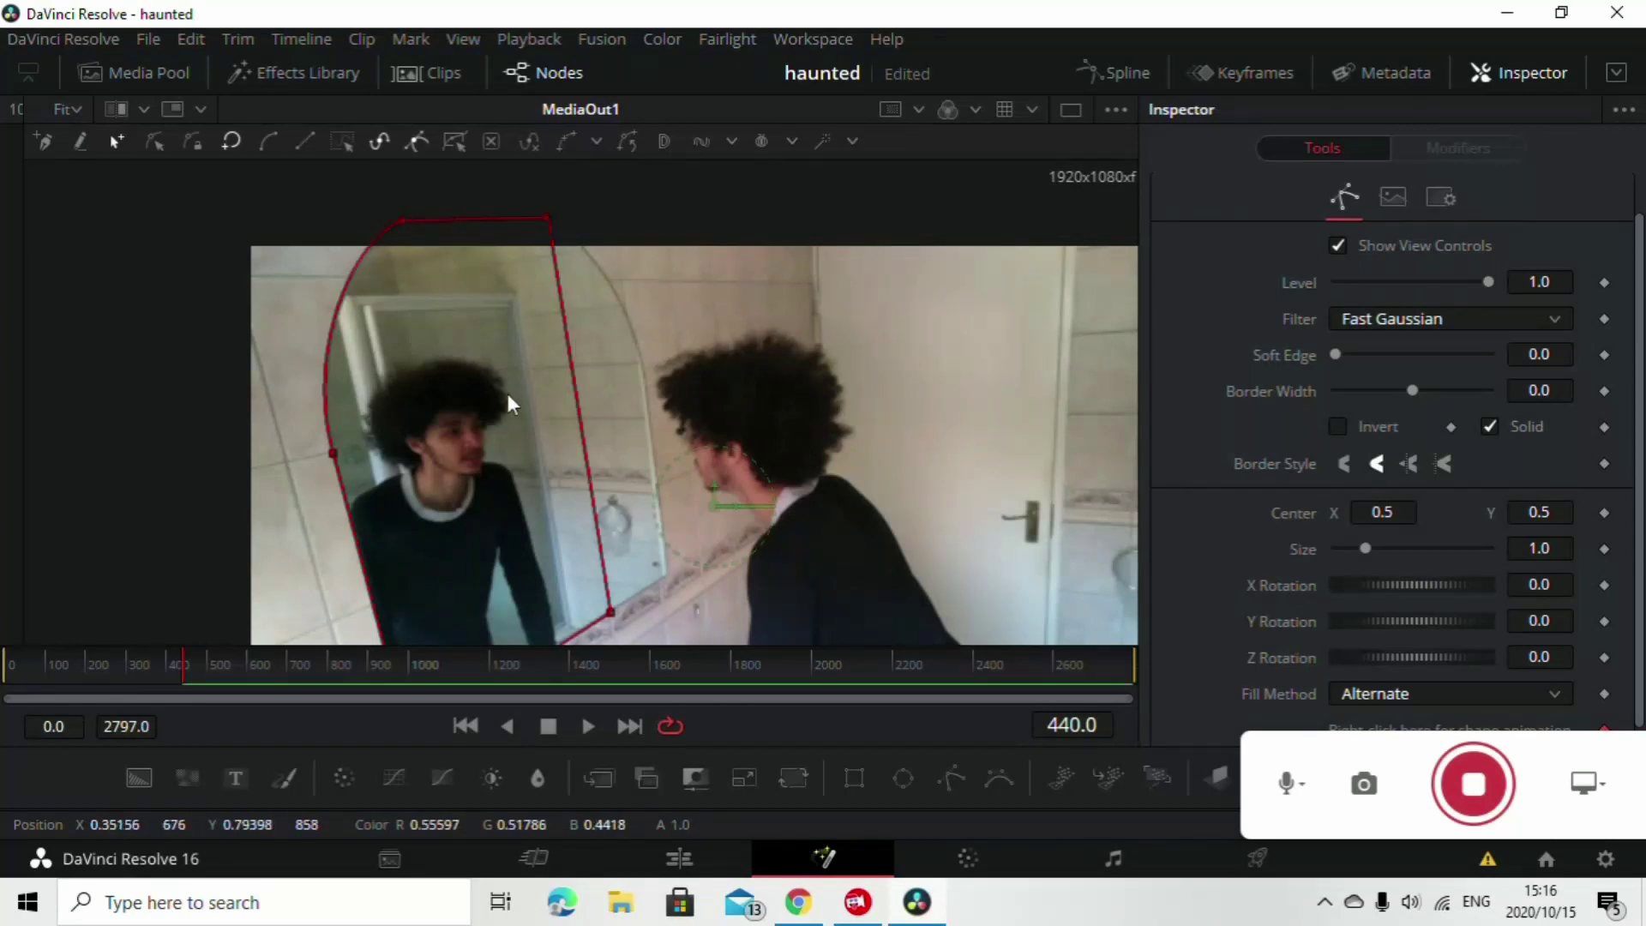
Scrub to later frames to confirm the mask holds, then reveal the node graph
scroll(528, 464, "down", 2)
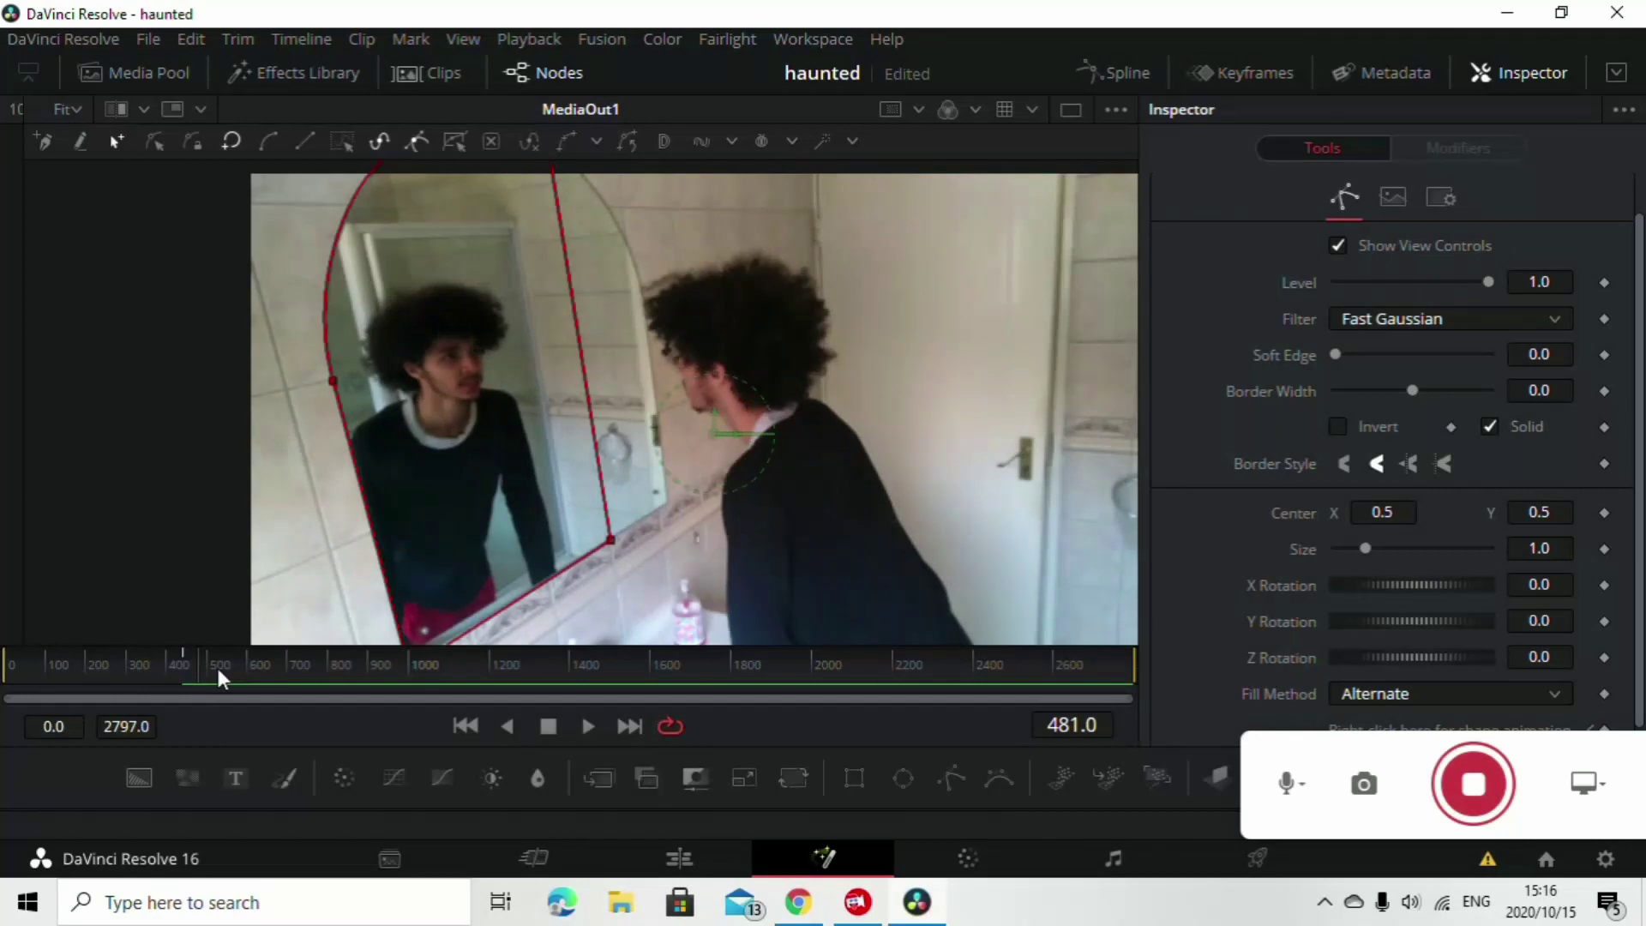
left_click_drag(218, 667, 252, 665)
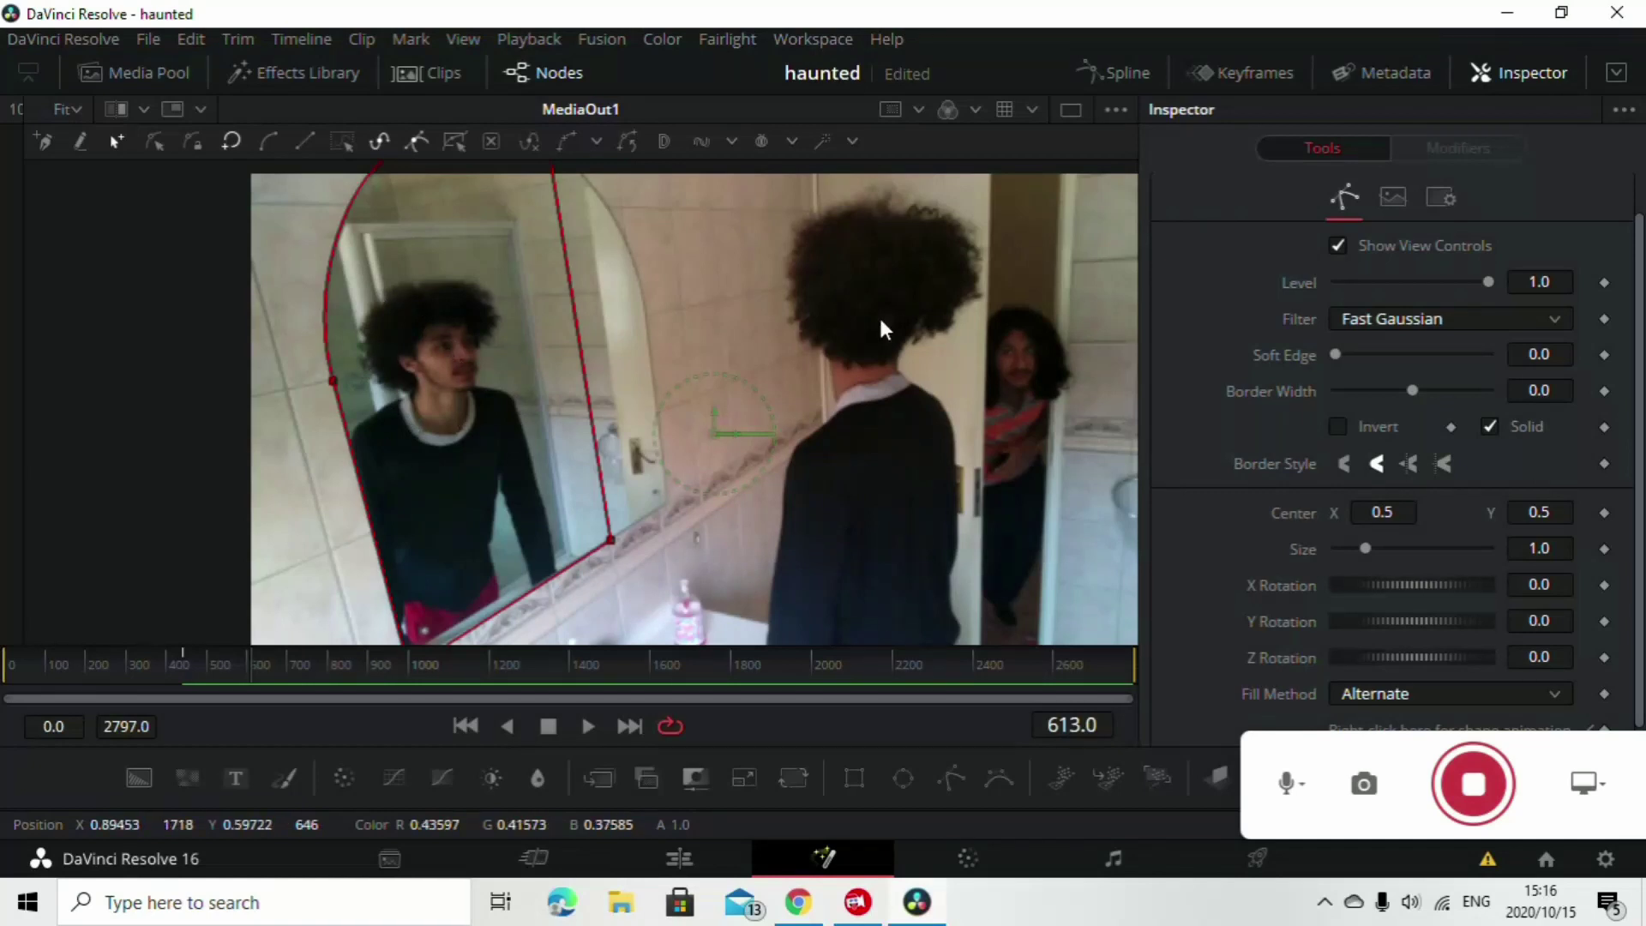
left_click_drag(259, 655, 327, 671)
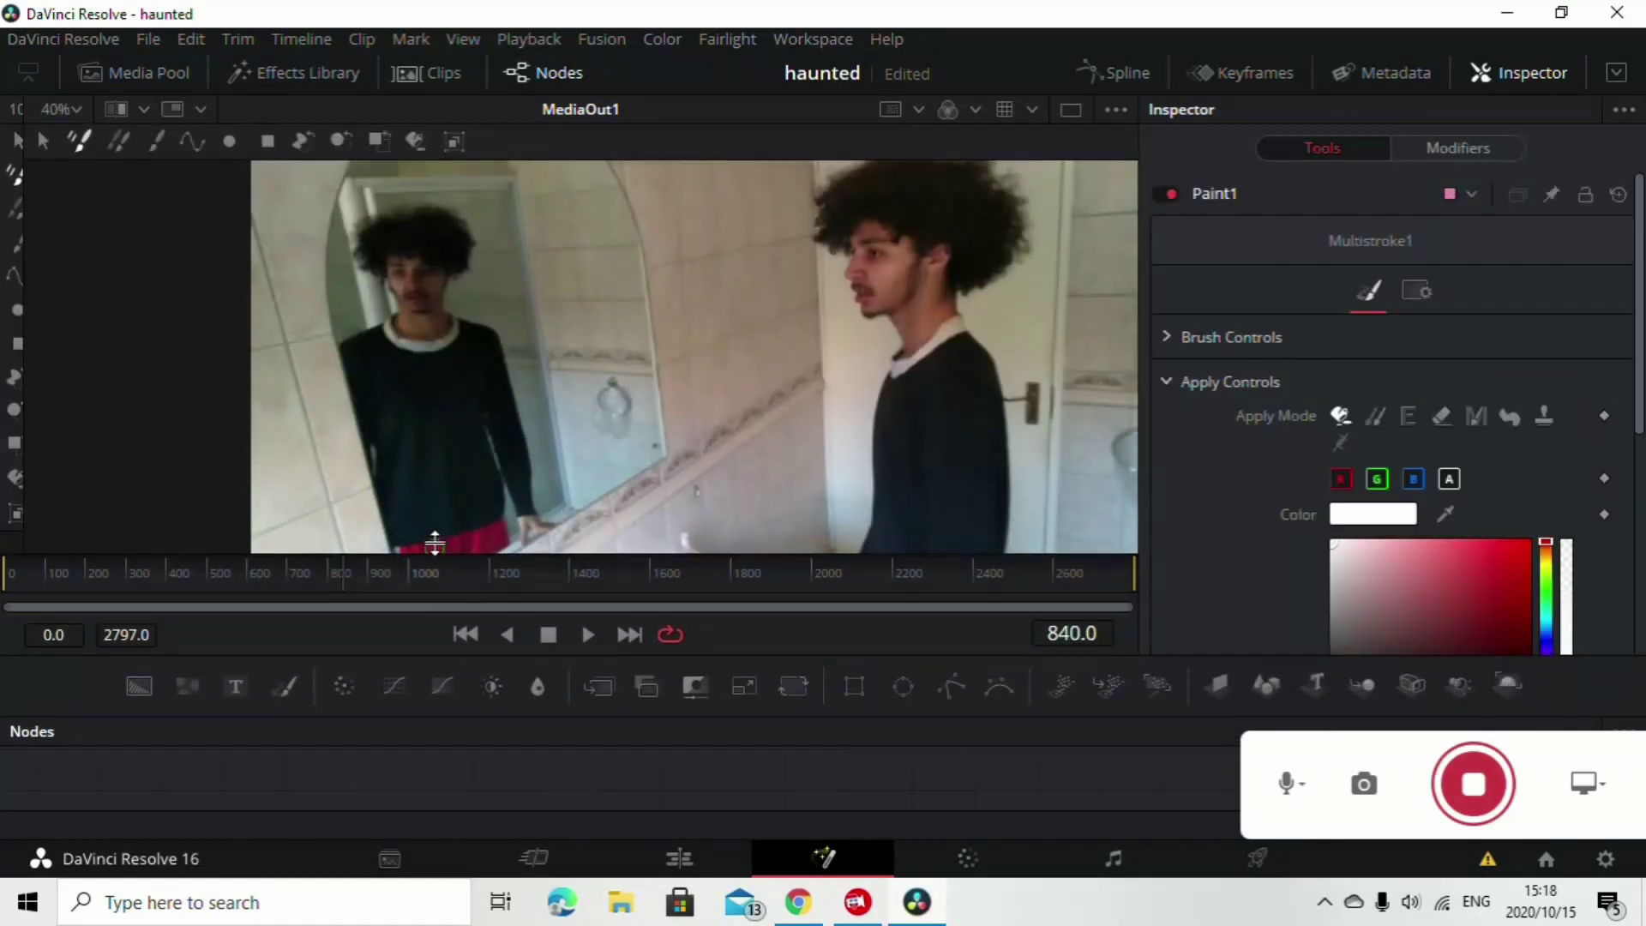
mouse_move(430, 544)
left_mouse_down()
mouse_move(445, 404)
mouse_move(324, 513)
mouse_move(306, 492)
mouse_move(257, 492)
left_mouse_up()
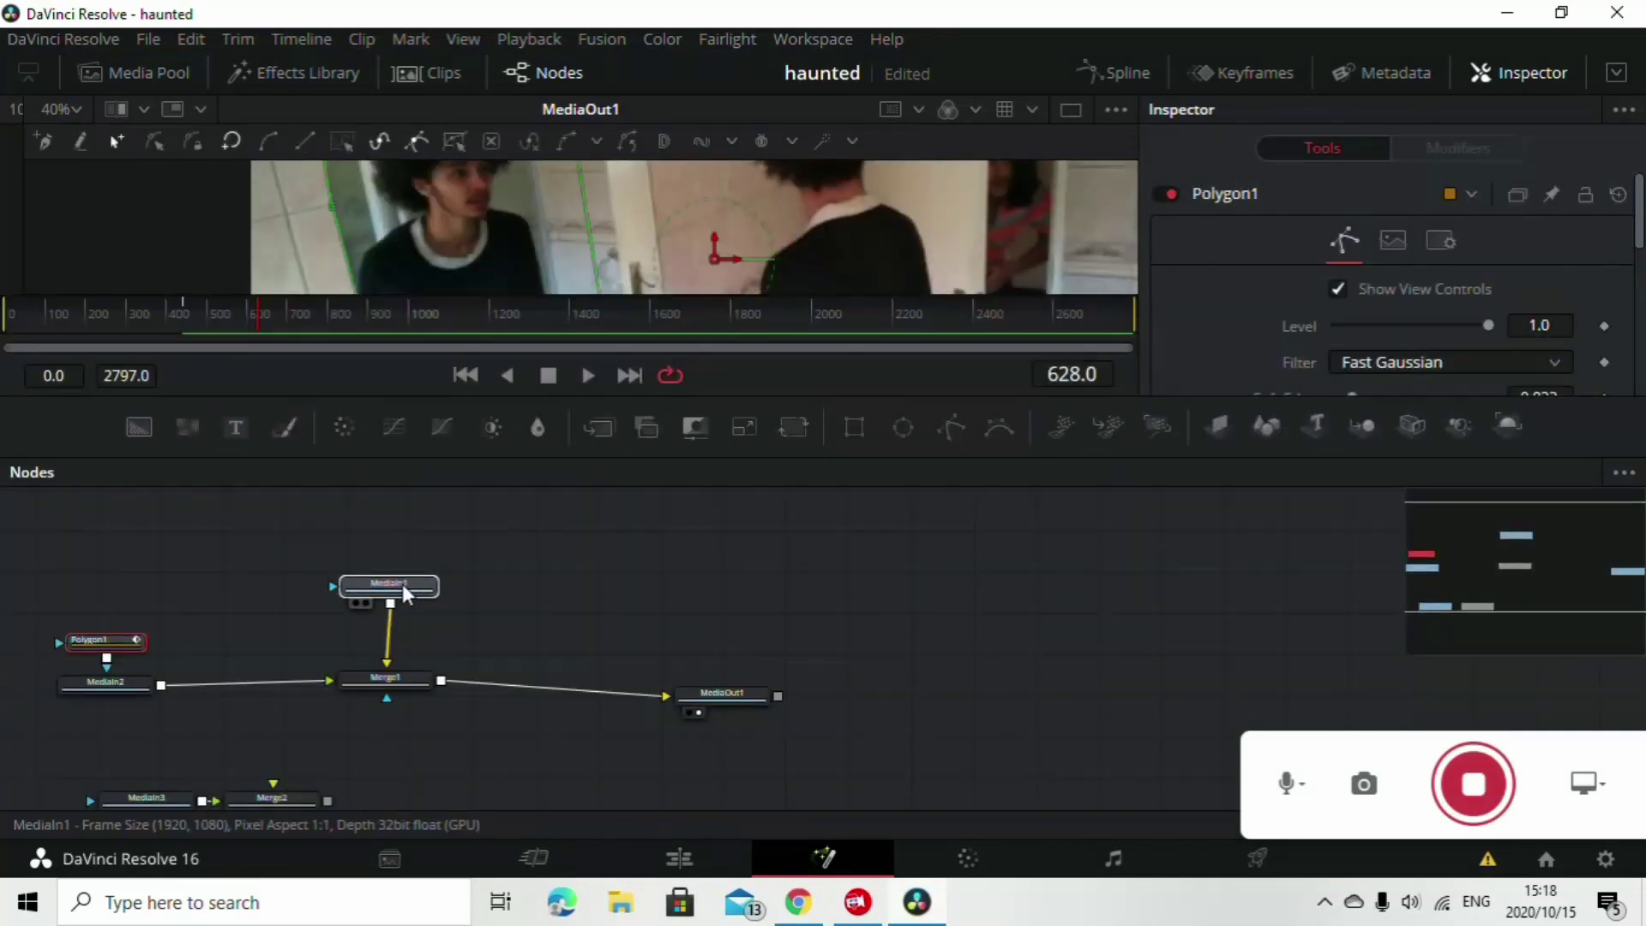
left_click(396, 585)
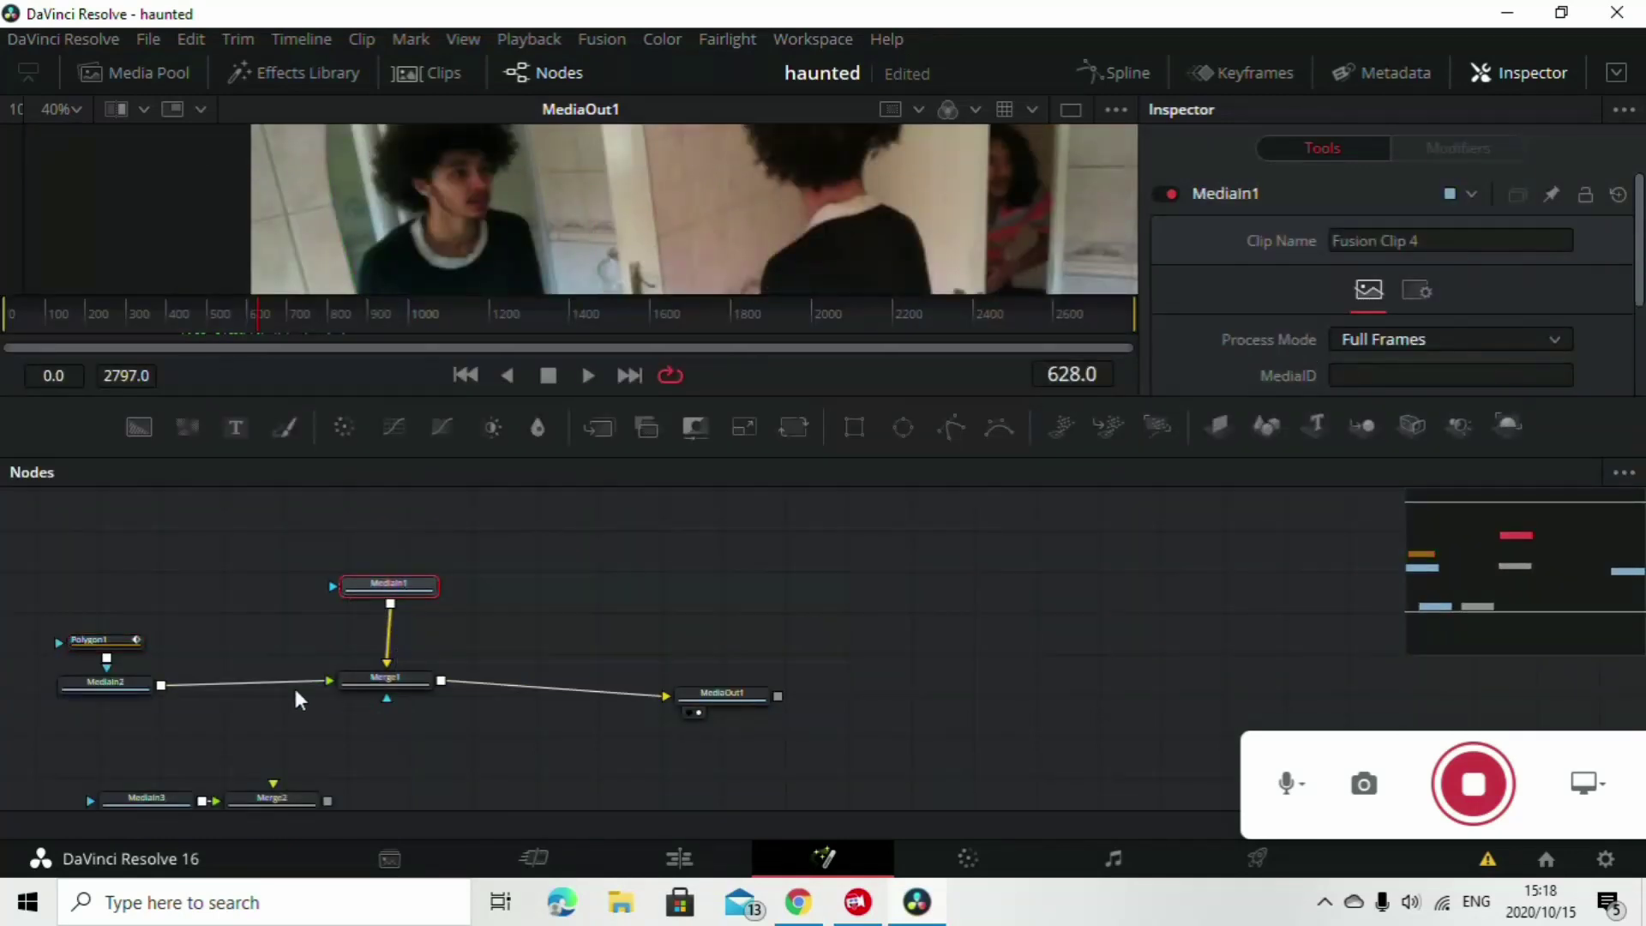
Search 'gli' and add MT_Glitch_GroundLoop after the selected MediaIn2 node
left_click(143, 682)
key("shift+space")
type("Paint")
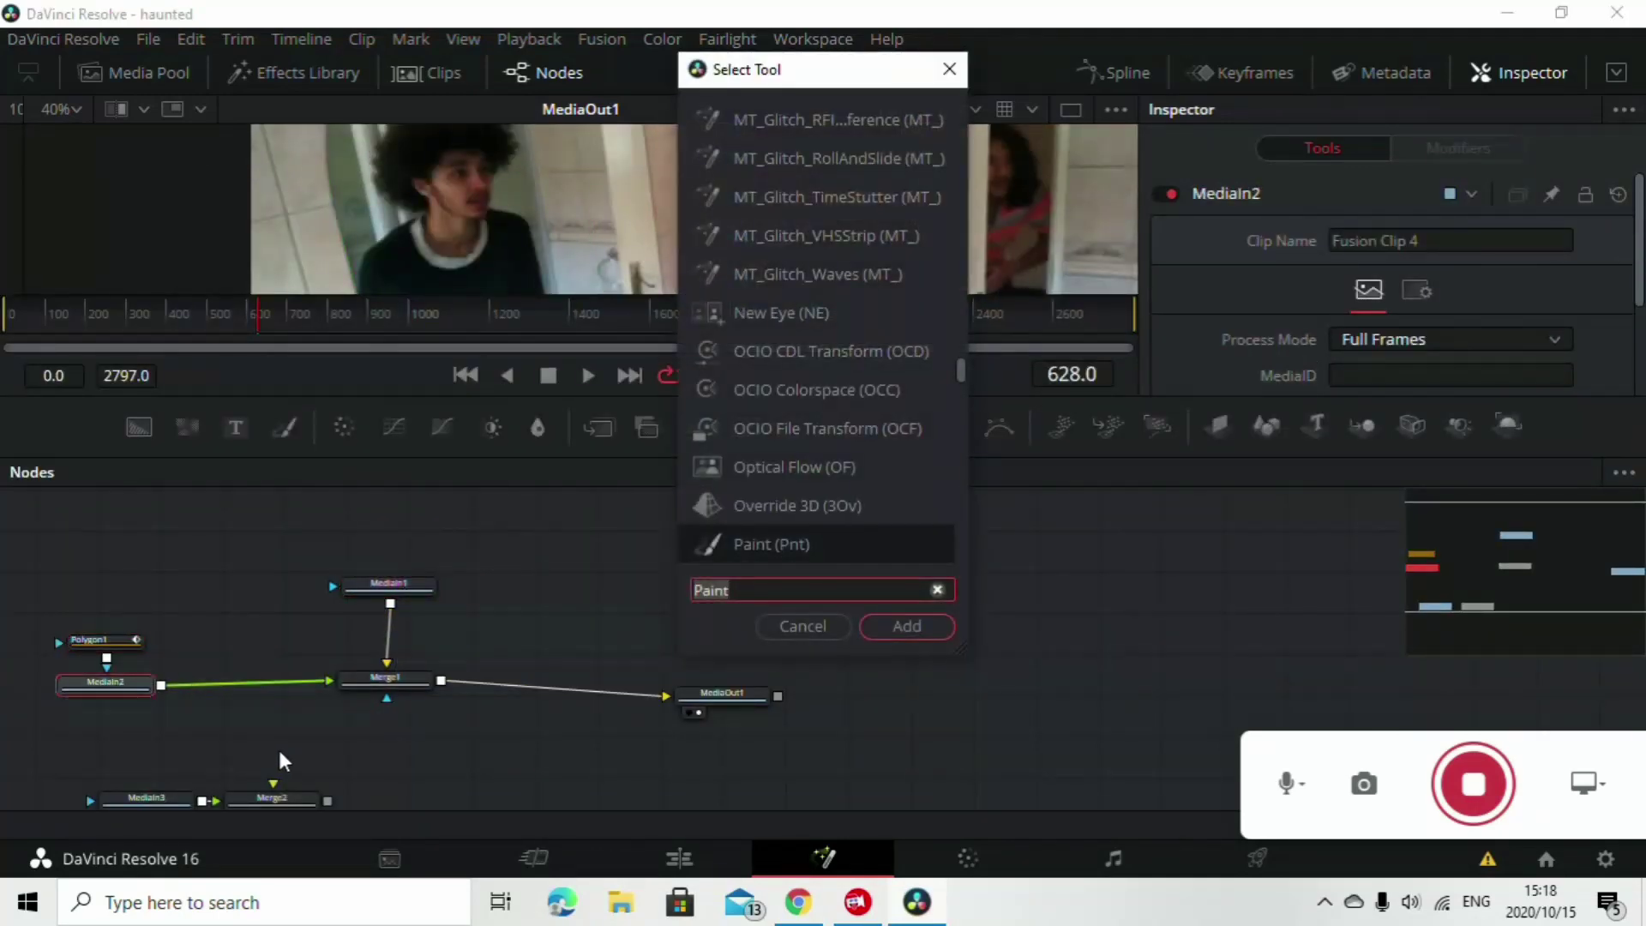
key("BackSpace")
key("BackSpace")
key("BackSpace")
key("BackSpace")
key("BackSpace")
type("gl")
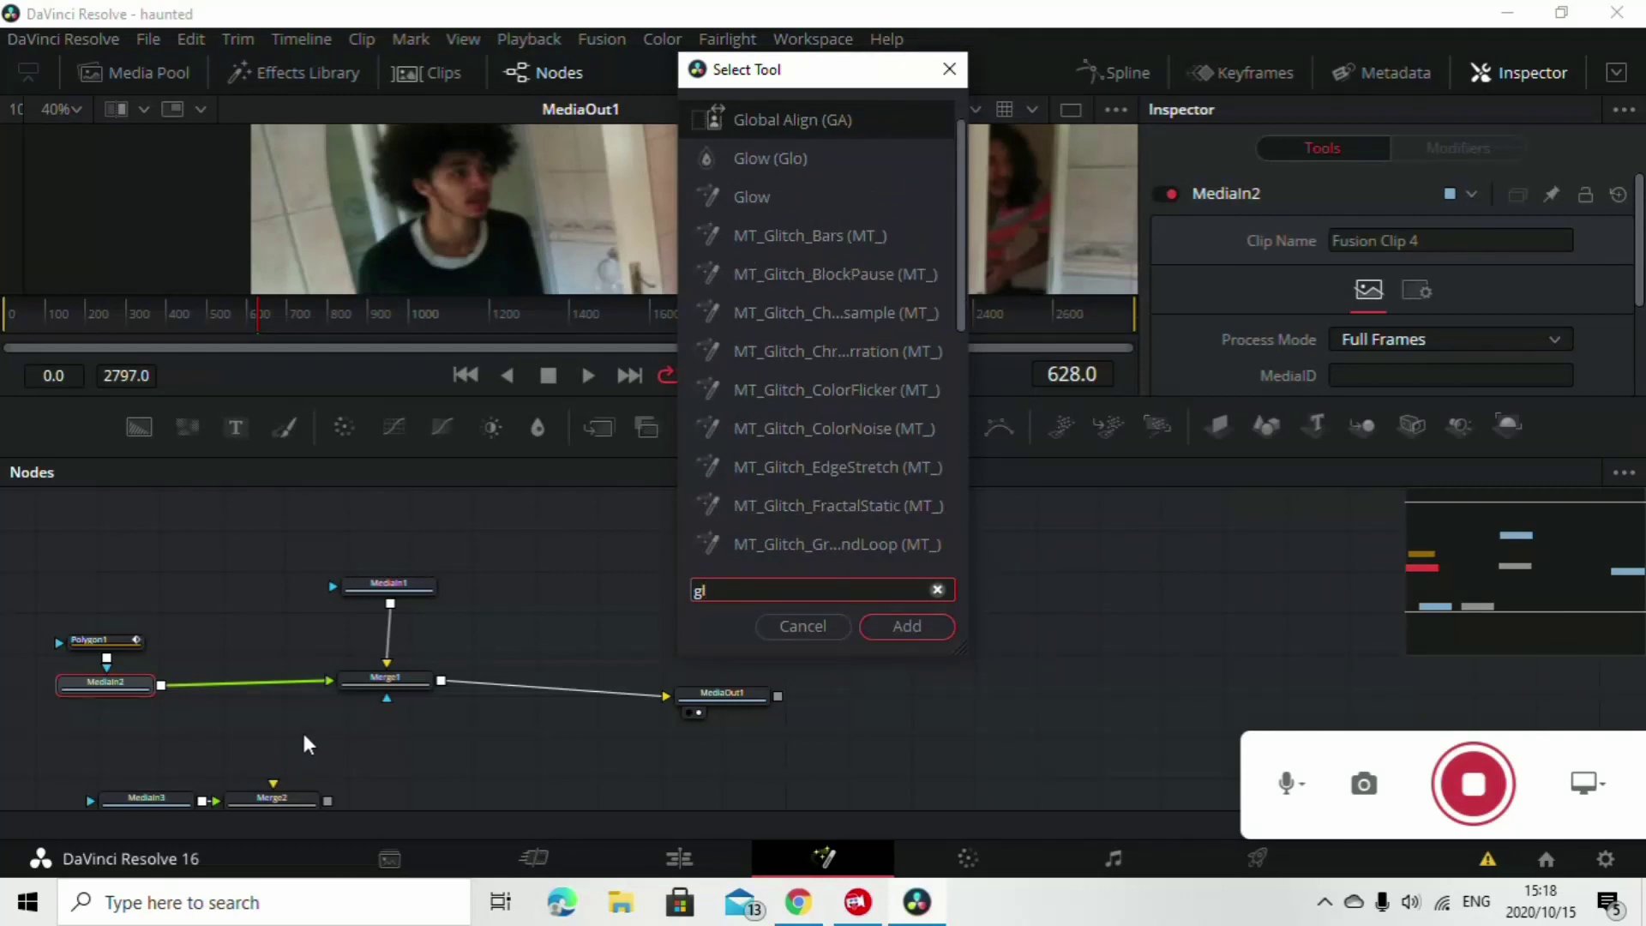
type("itch")
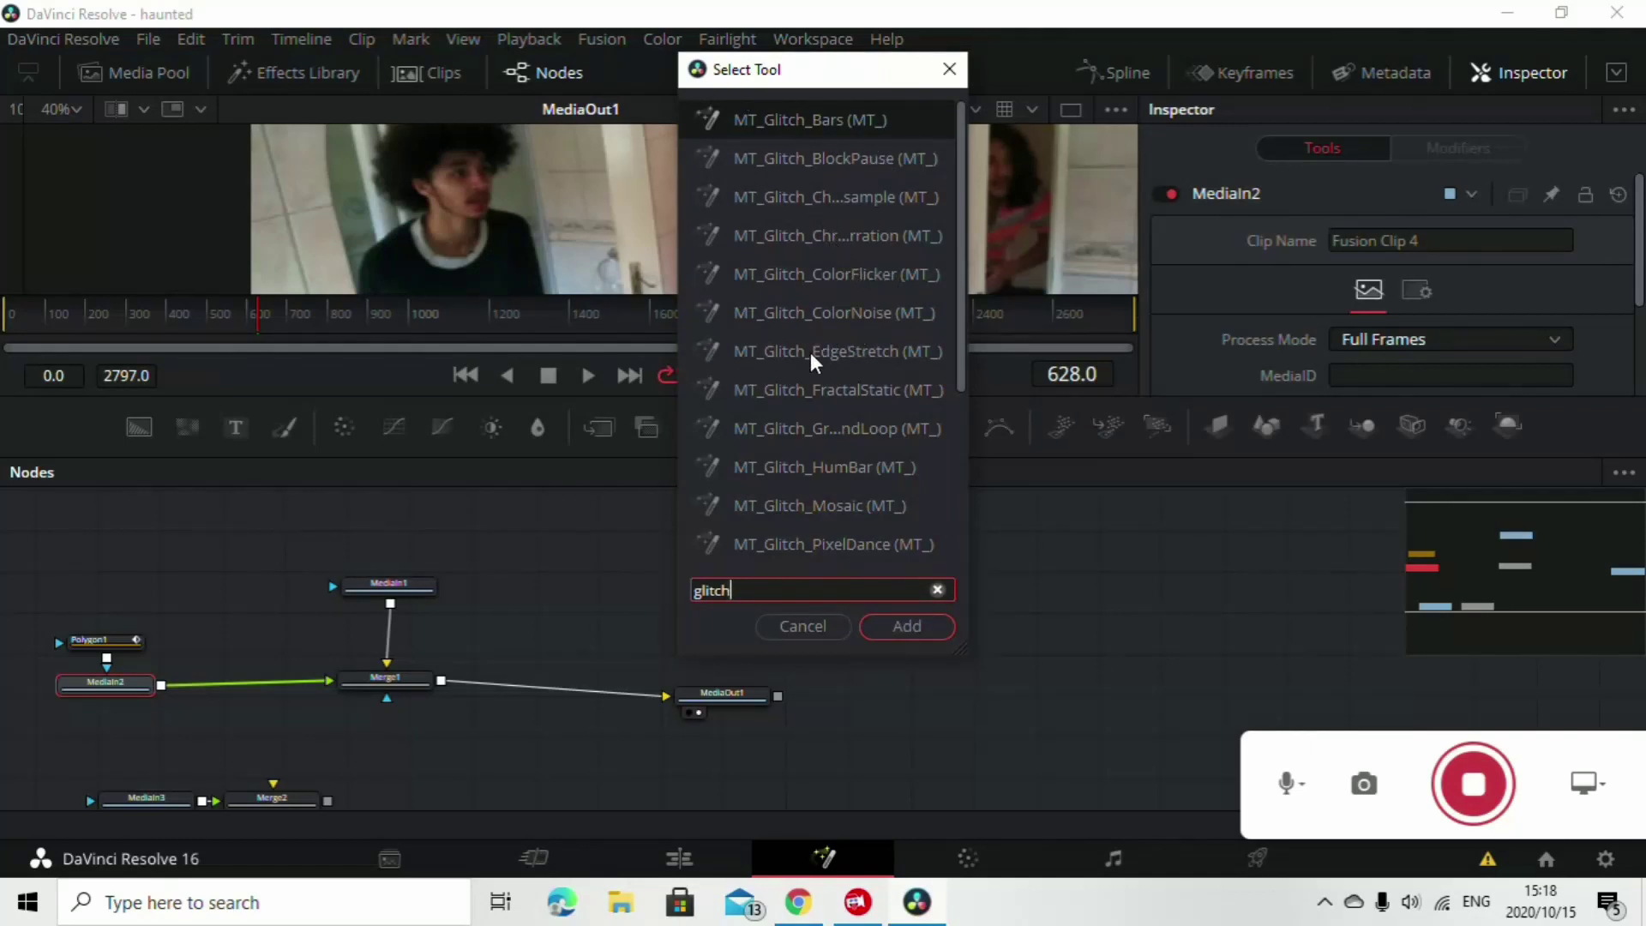
left_click(861, 430)
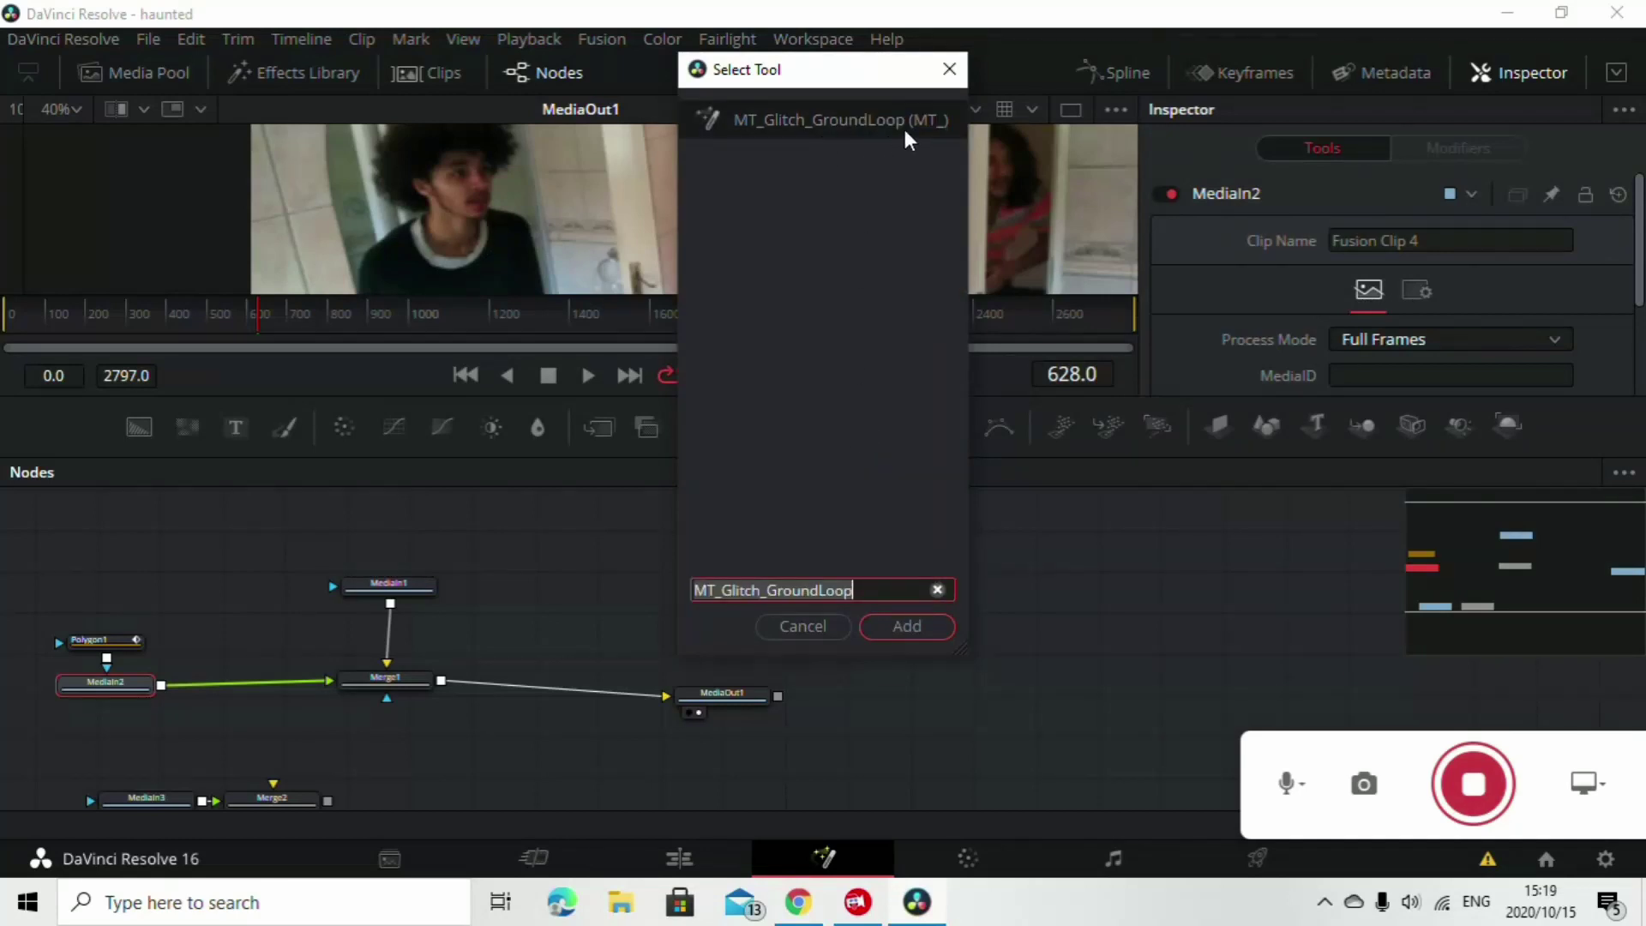
left_click(896, 629)
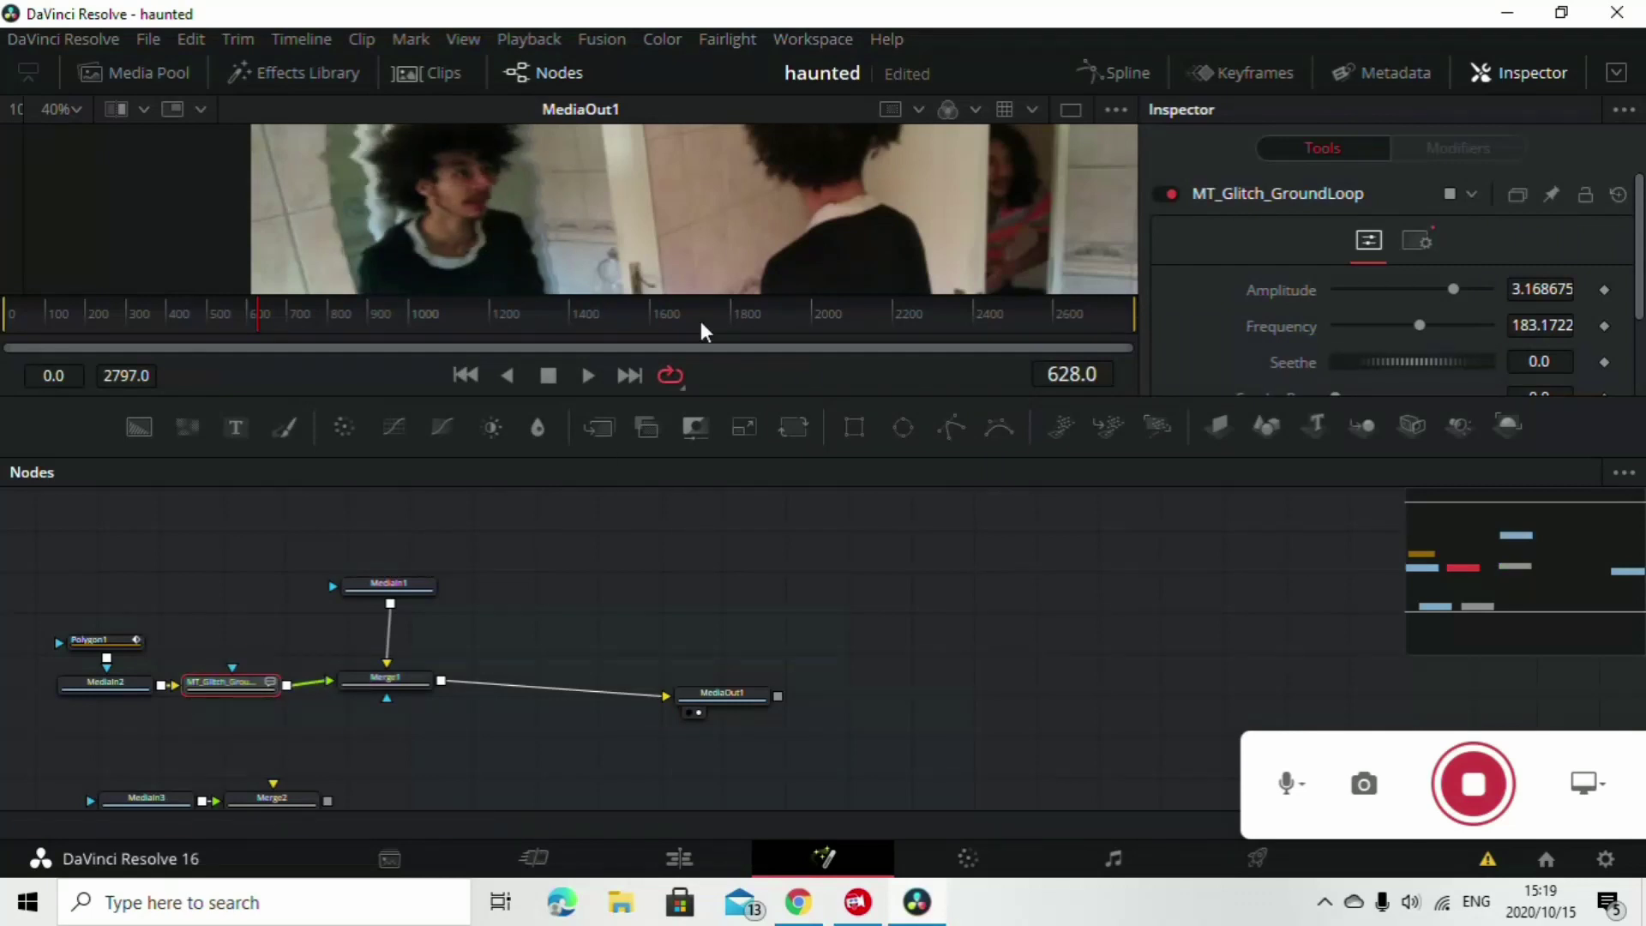
Detach the glitch node and connect MediaIn2 directly into Merge1
left_click_drag(662, 293, 651, 572)
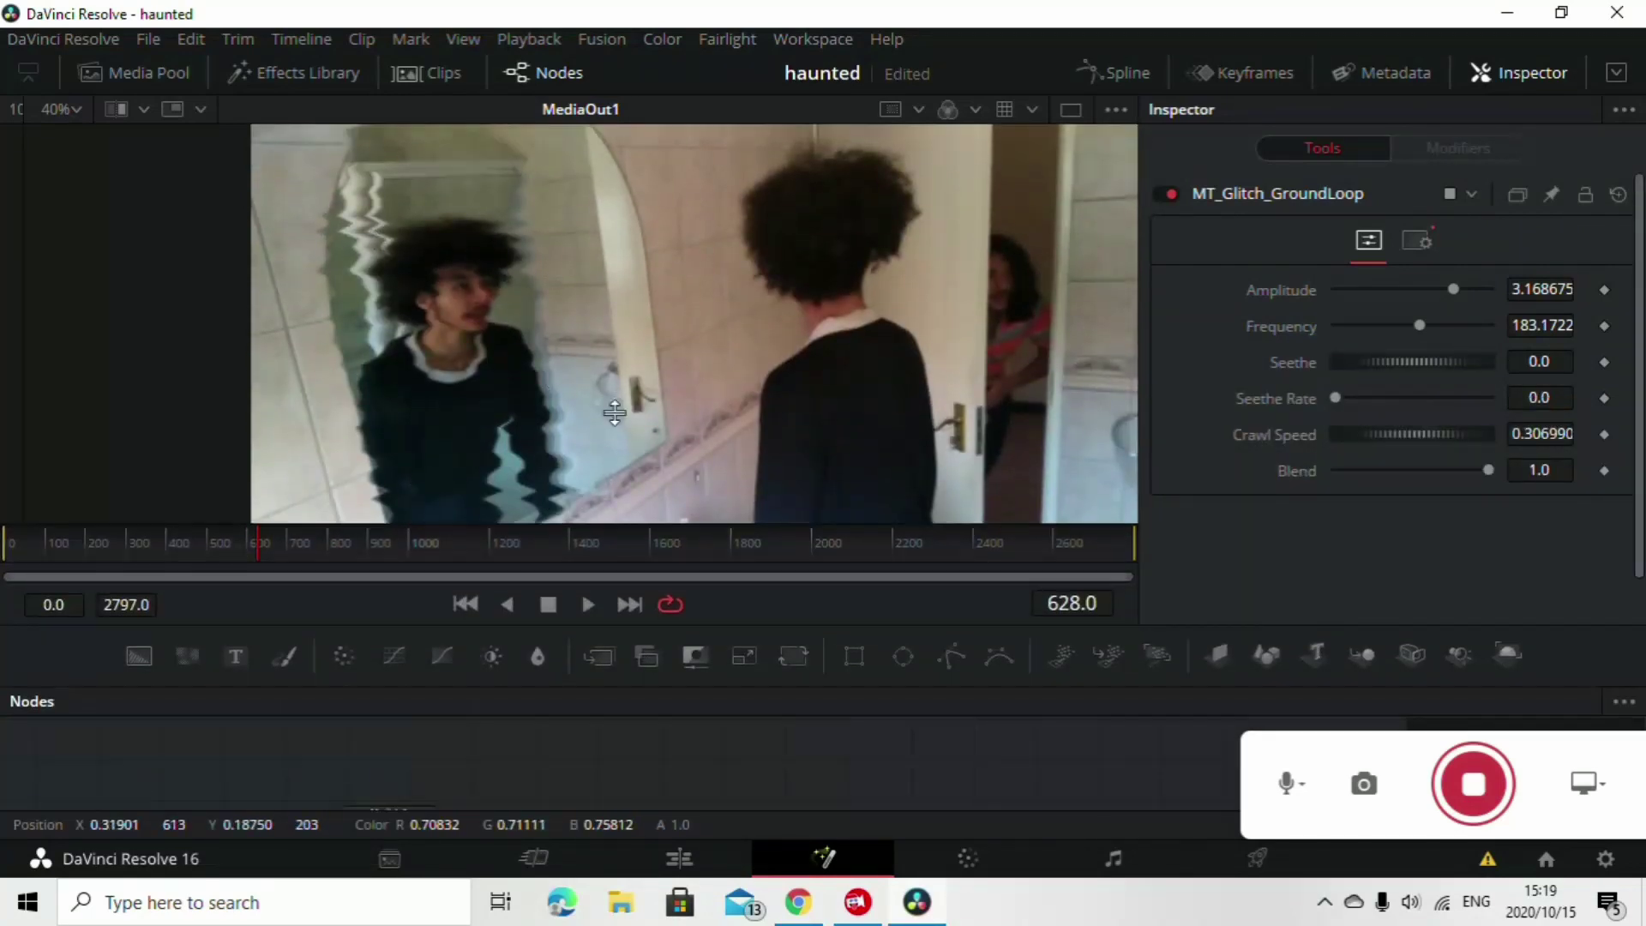
left_click_drag(553, 576, 614, 378)
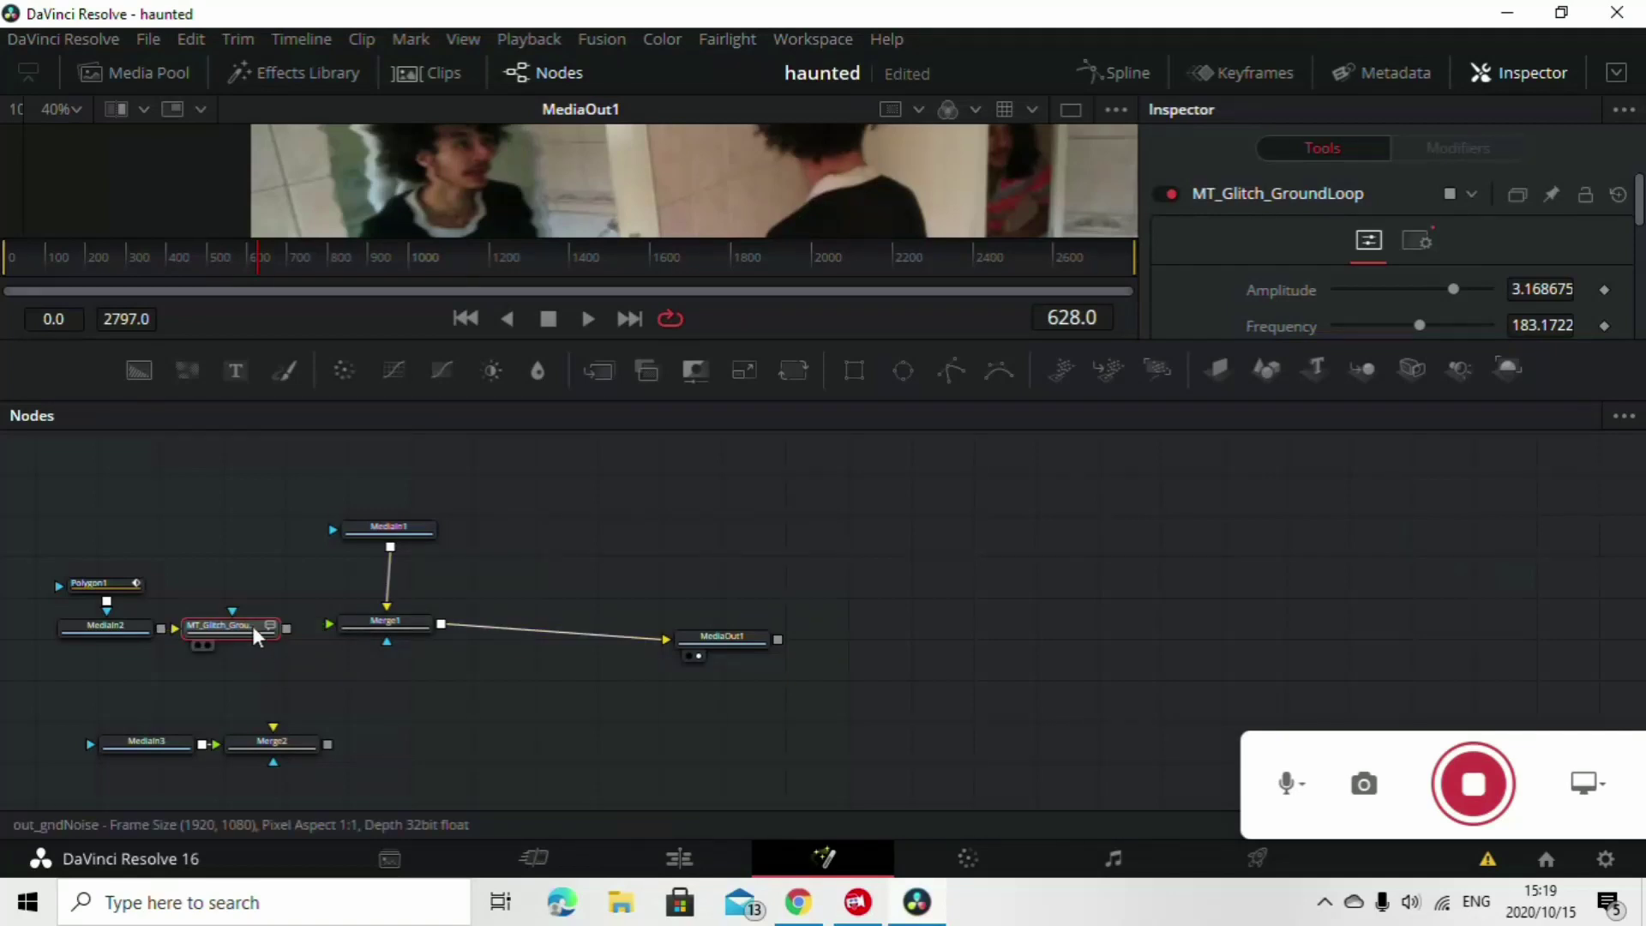
left_click_drag(252, 625, 569, 583)
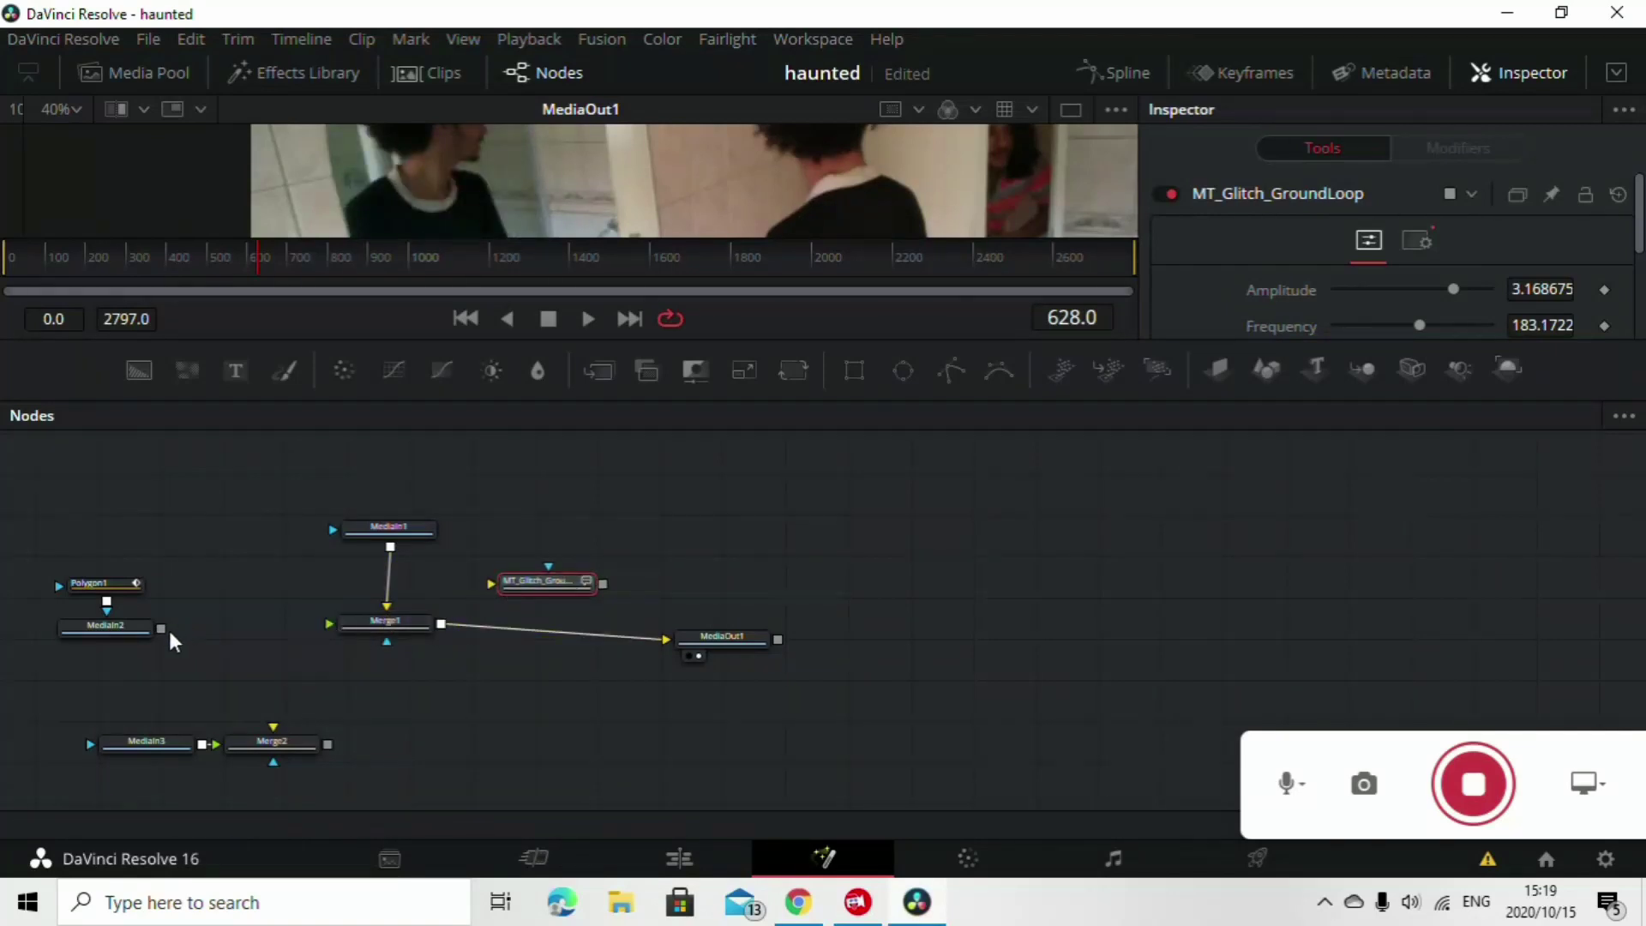
left_click_drag(168, 627, 276, 624)
Insert the glitch node between Merge1 and MediaOut1 and preview the result
left_click_drag(390, 527, 261, 501)
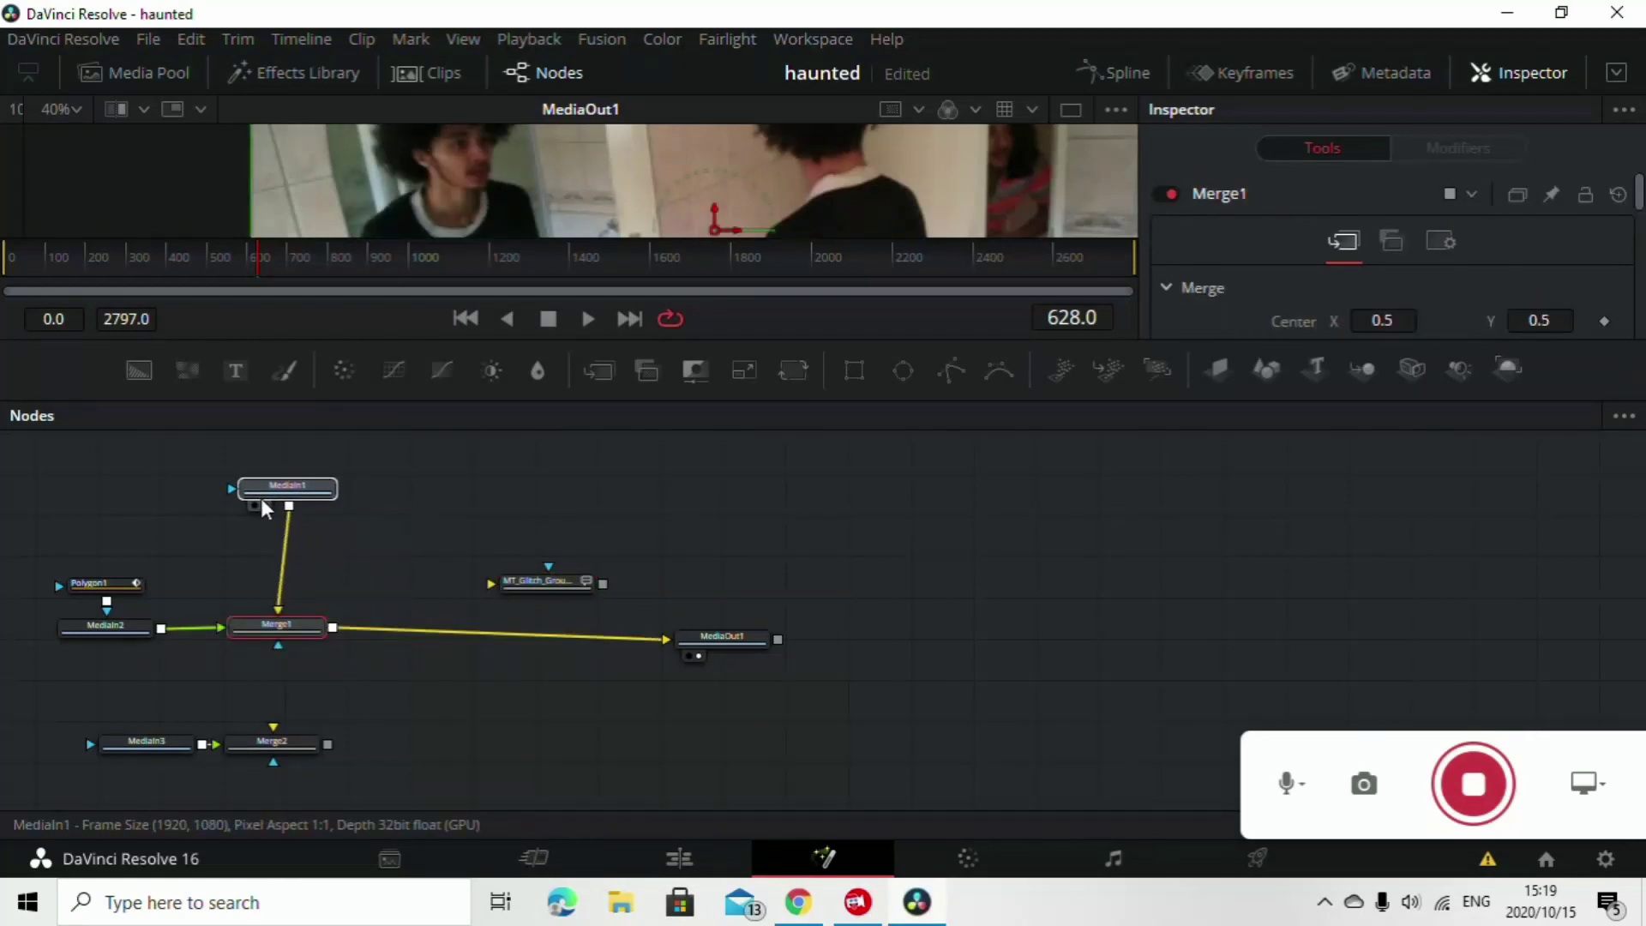
left_click(261, 501)
left_click_drag(532, 584, 414, 635)
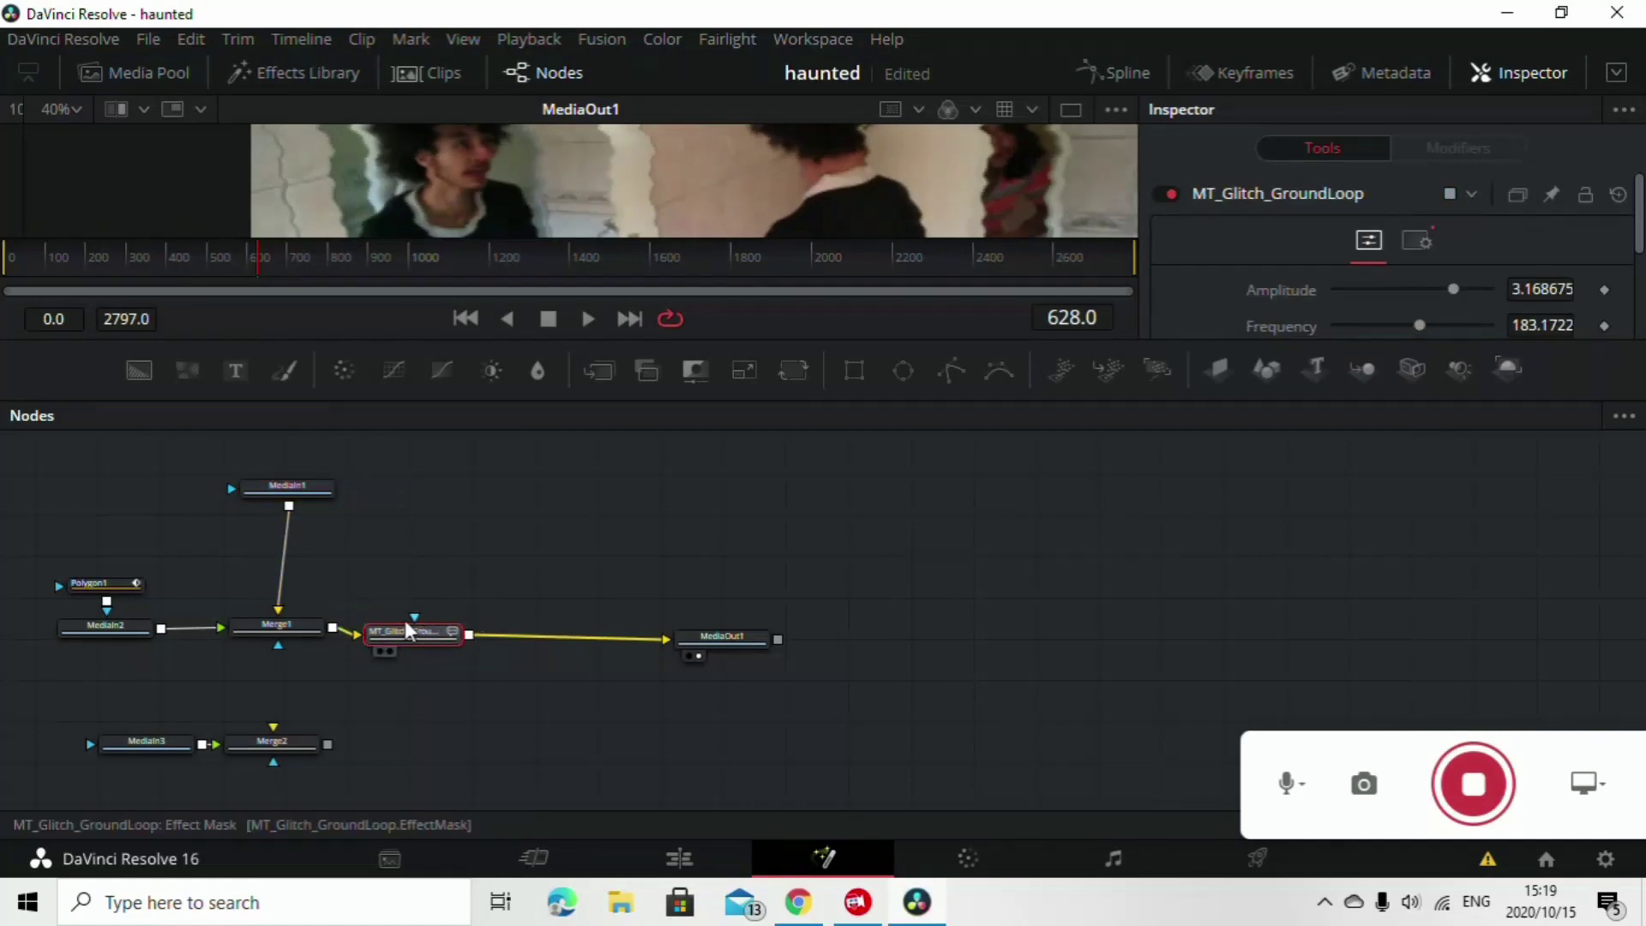
left_click_drag(595, 239, 489, 362)
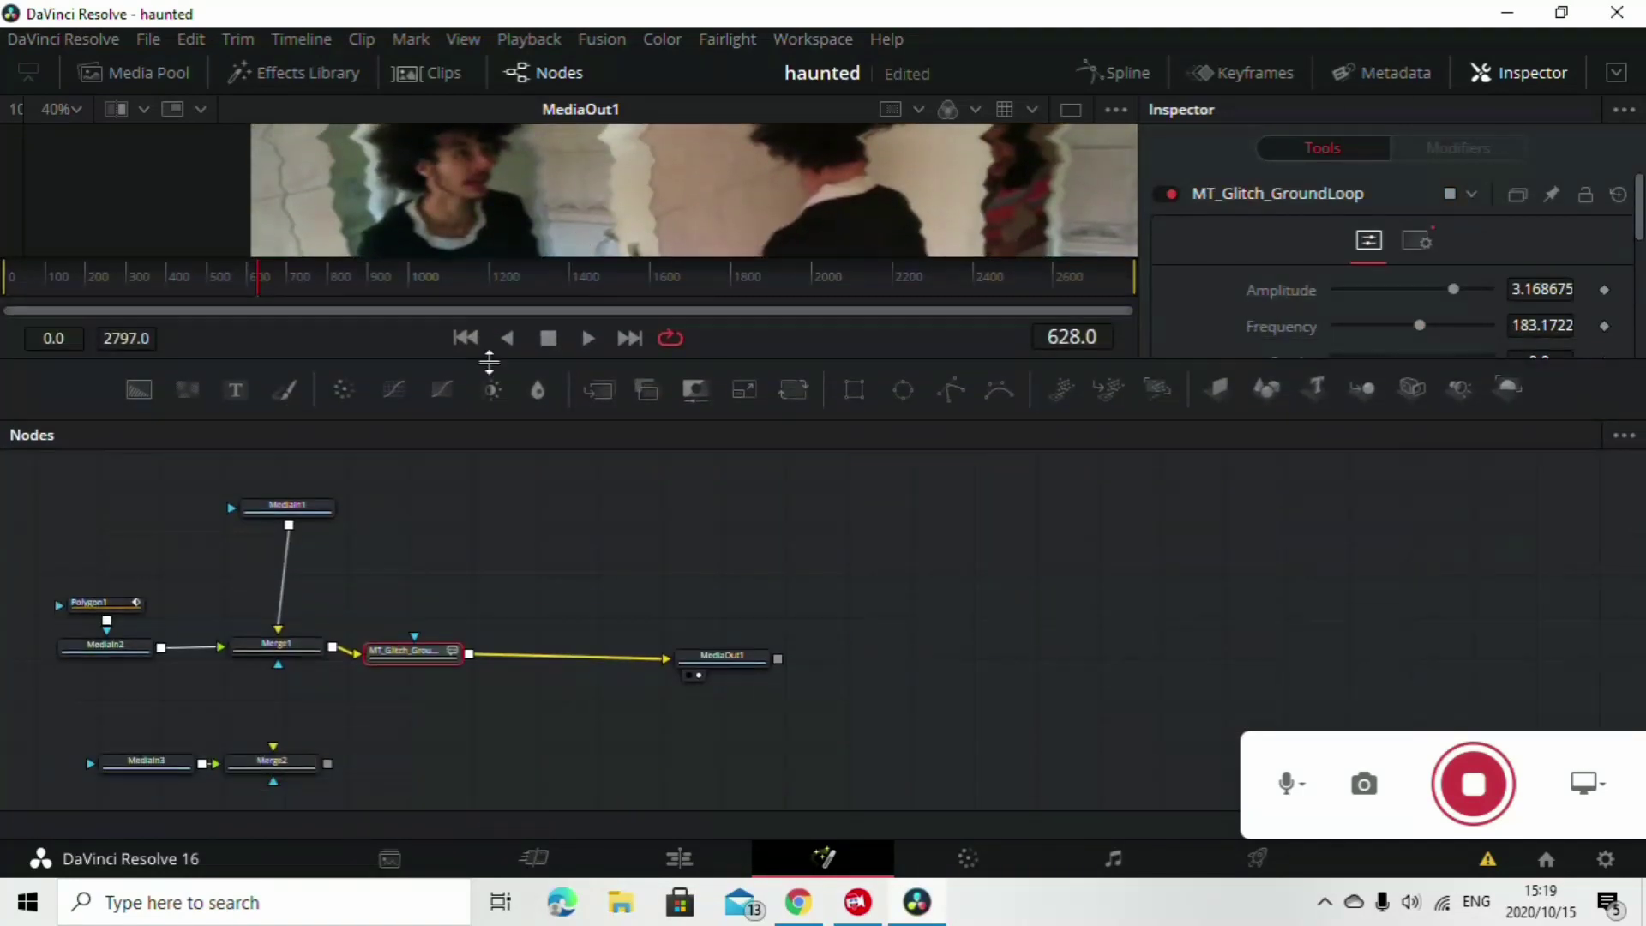
left_click(128, 608)
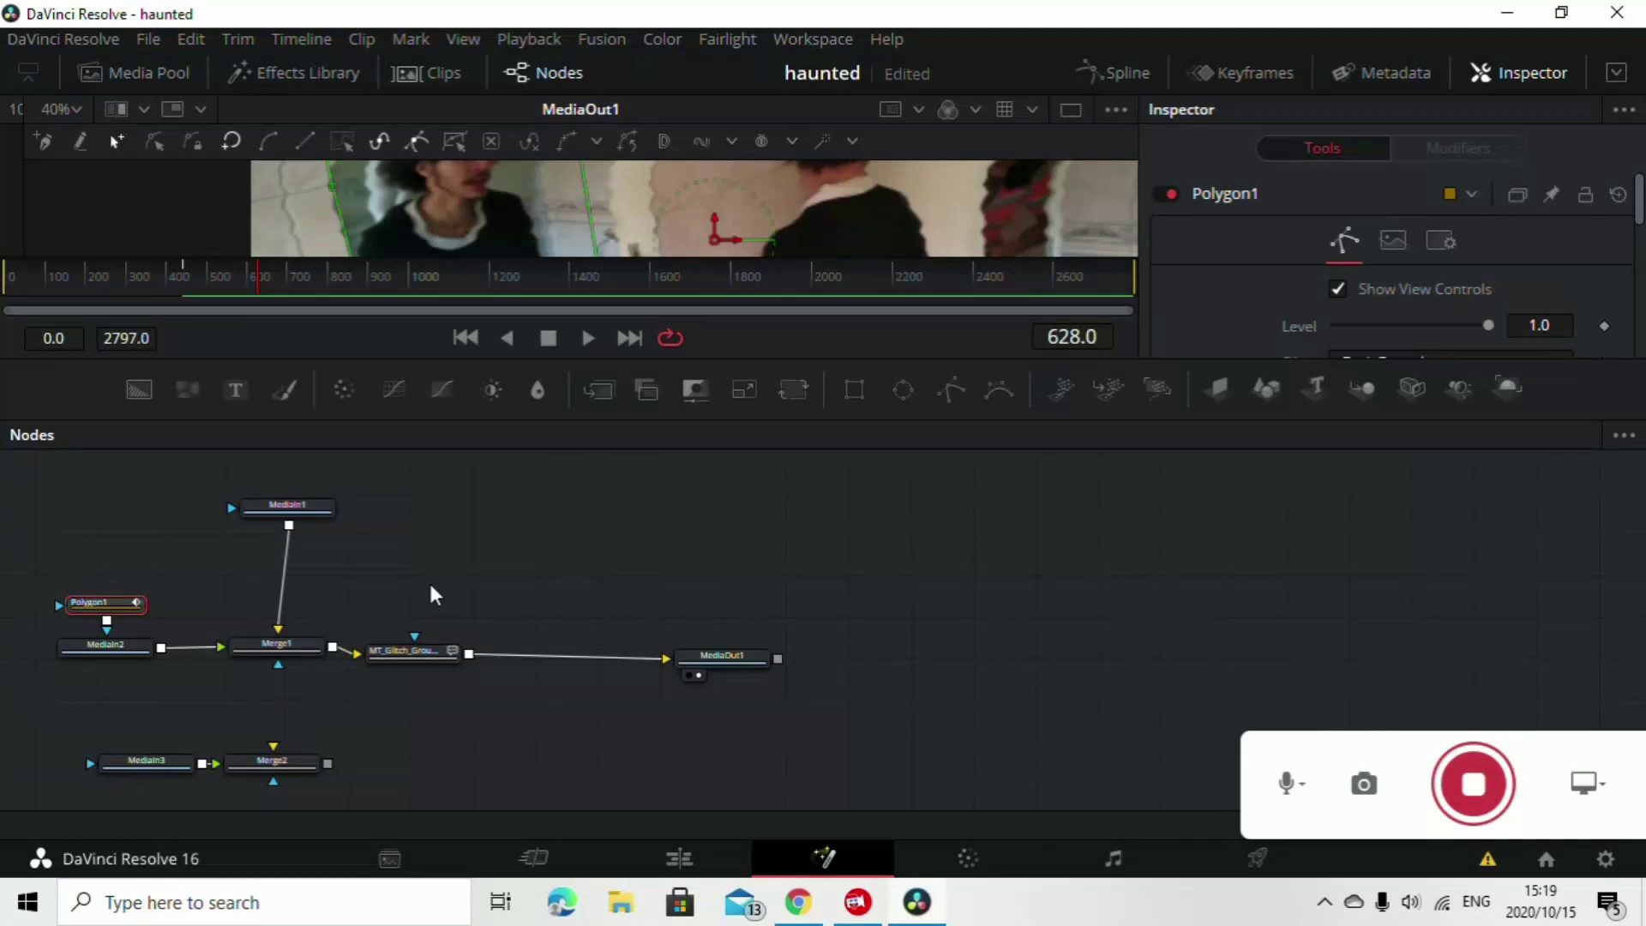
Paste a Polygon1_1 copy as the glitch node's mask and adjust its lower-right point
left_click(500, 556)
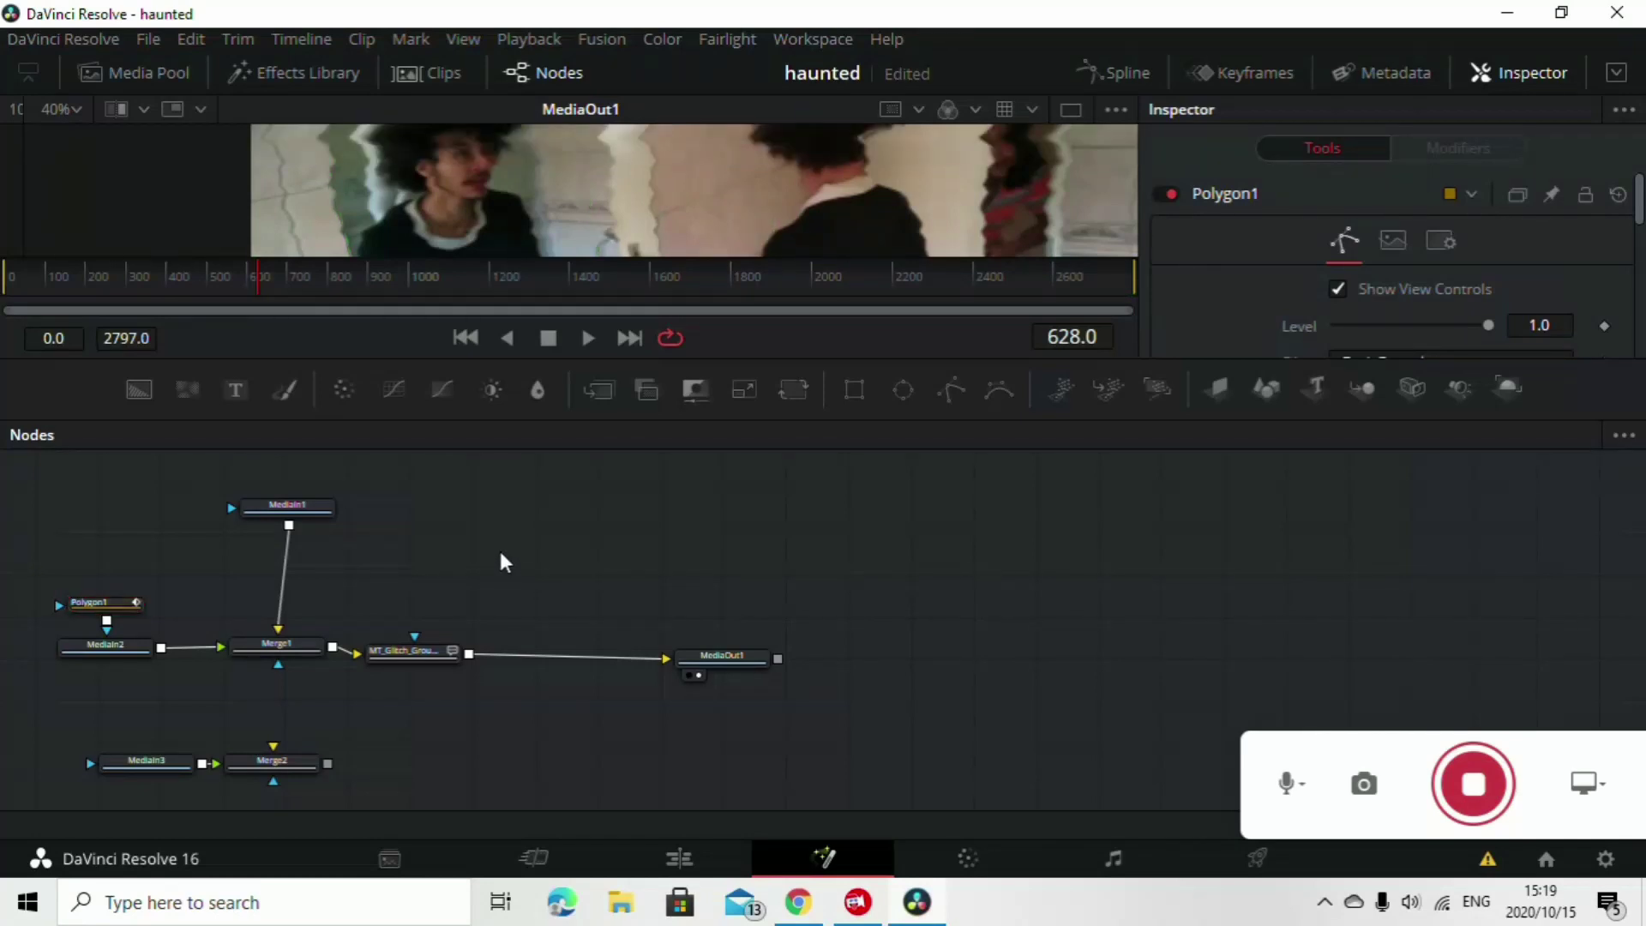
key("ctrl+v")
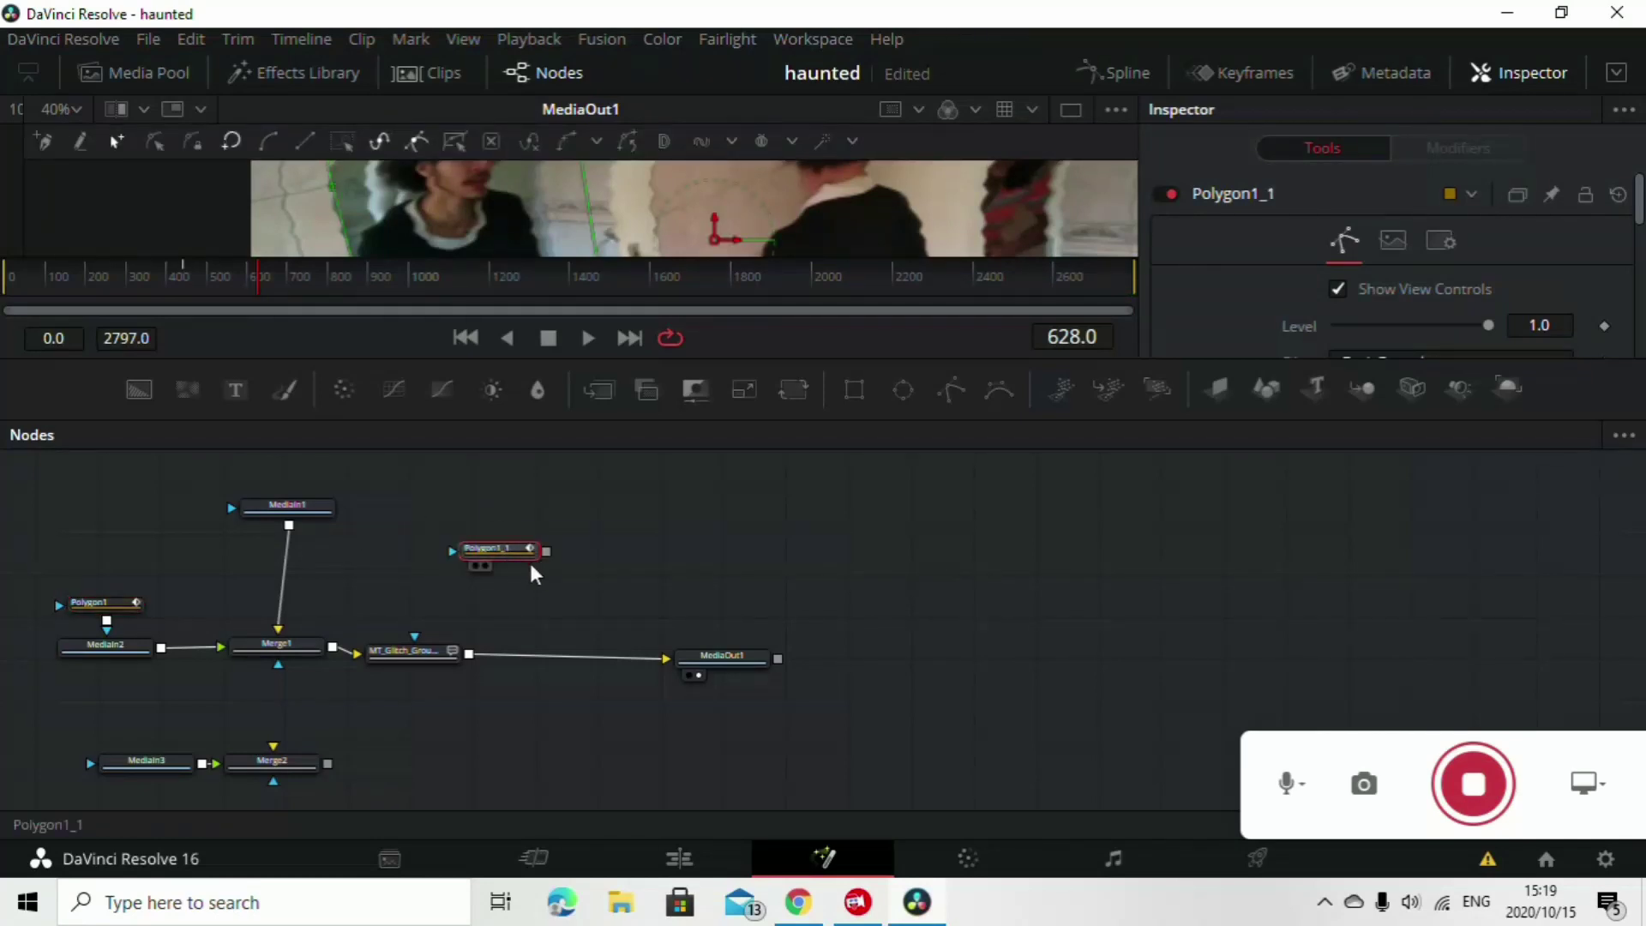
left_click_drag(463, 566, 415, 636)
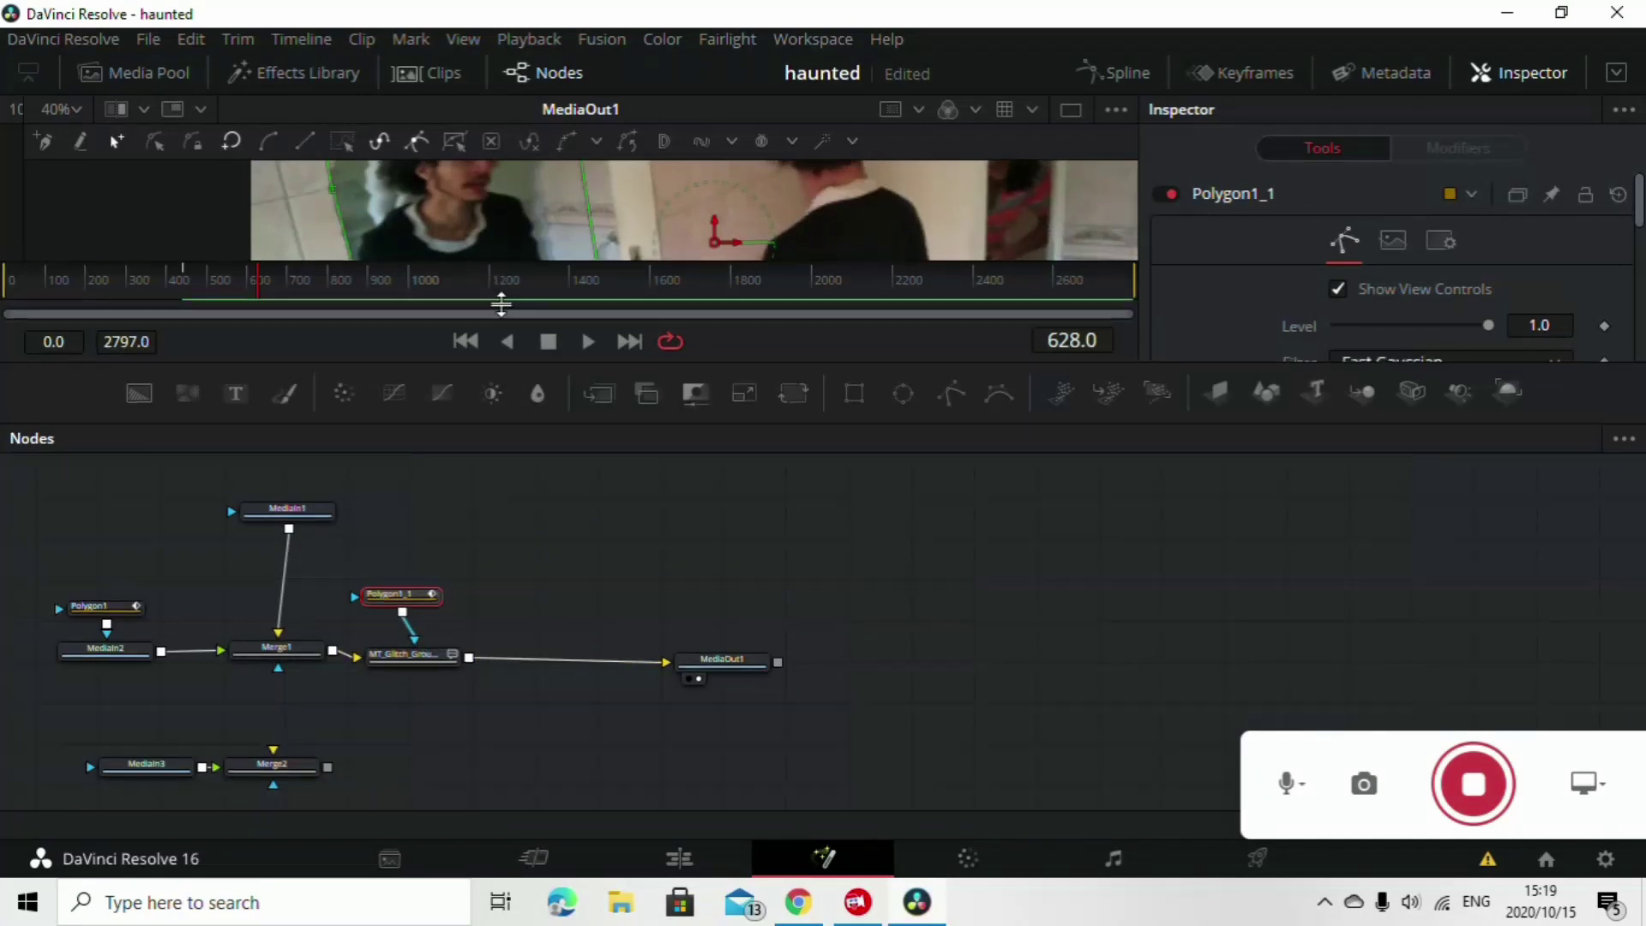
left_click_drag(500, 305, 502, 660)
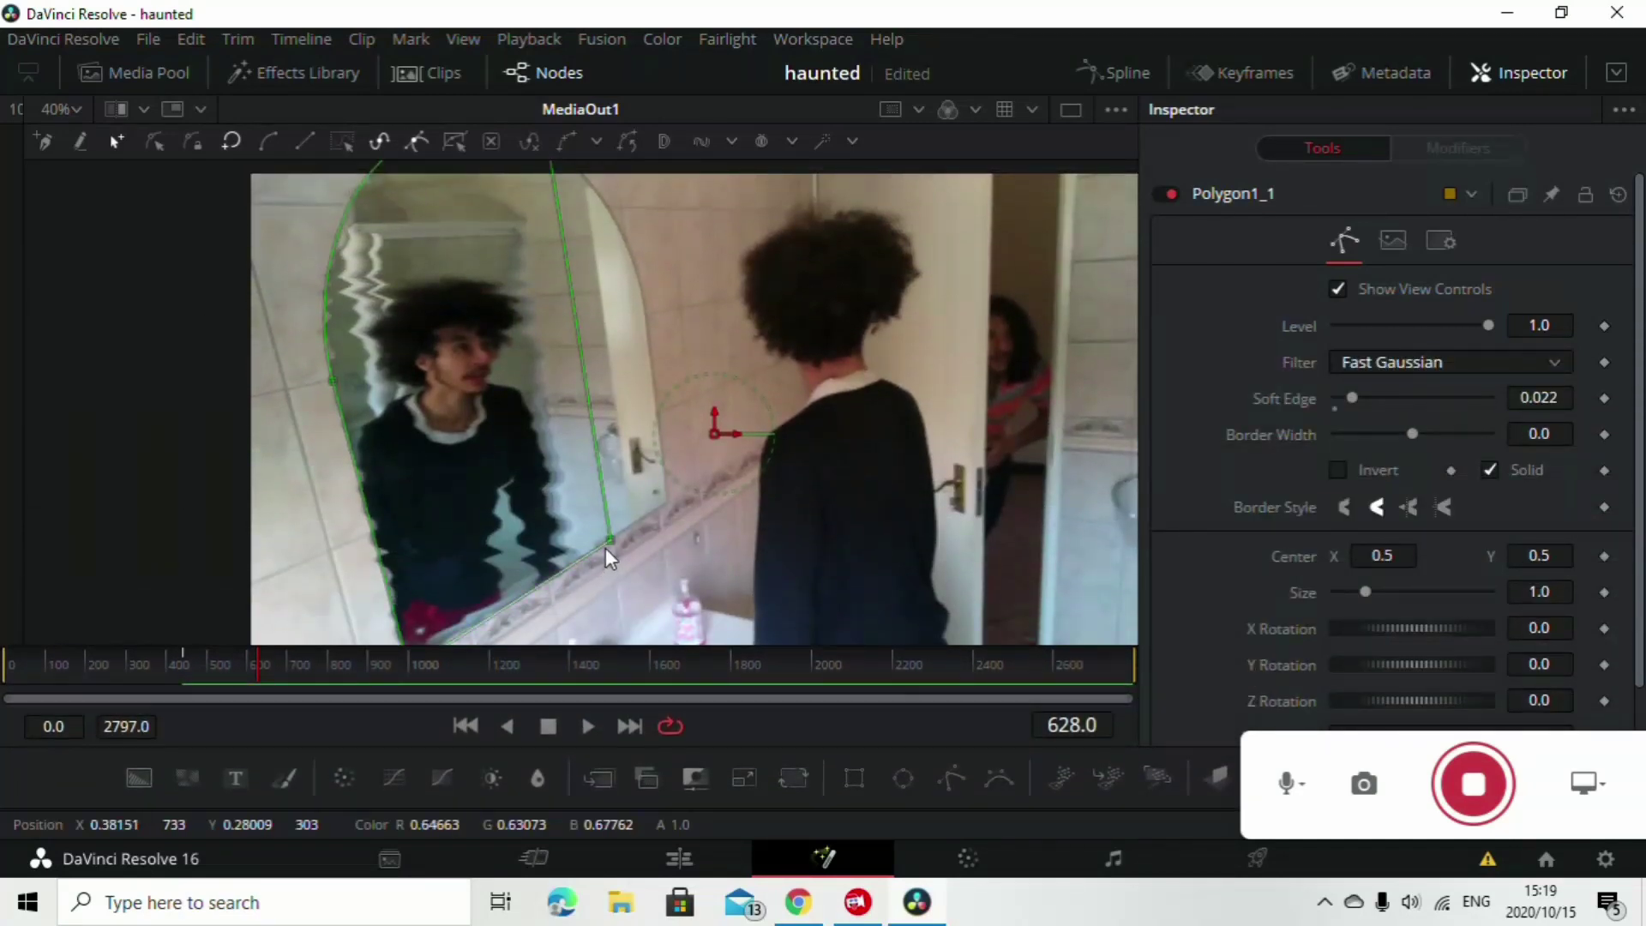
left_click_drag(608, 540, 666, 503)
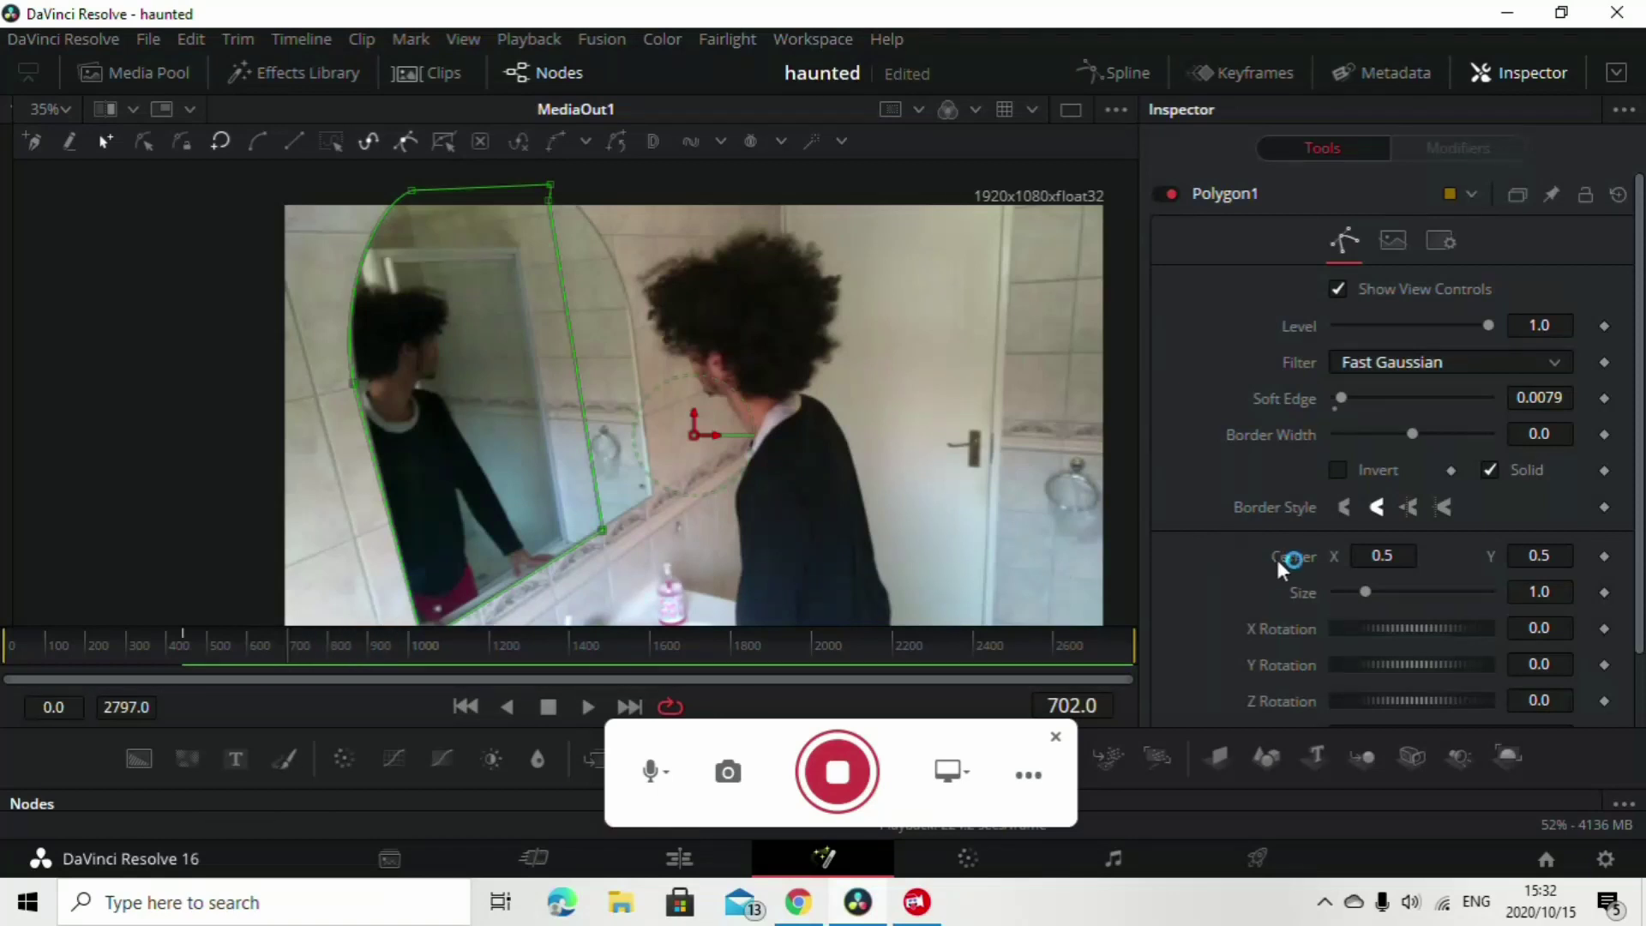
Keyframe Polygon1 Size at frame 702 set to 0, Level 0.339, then return to frame 701
left_click(1605, 593)
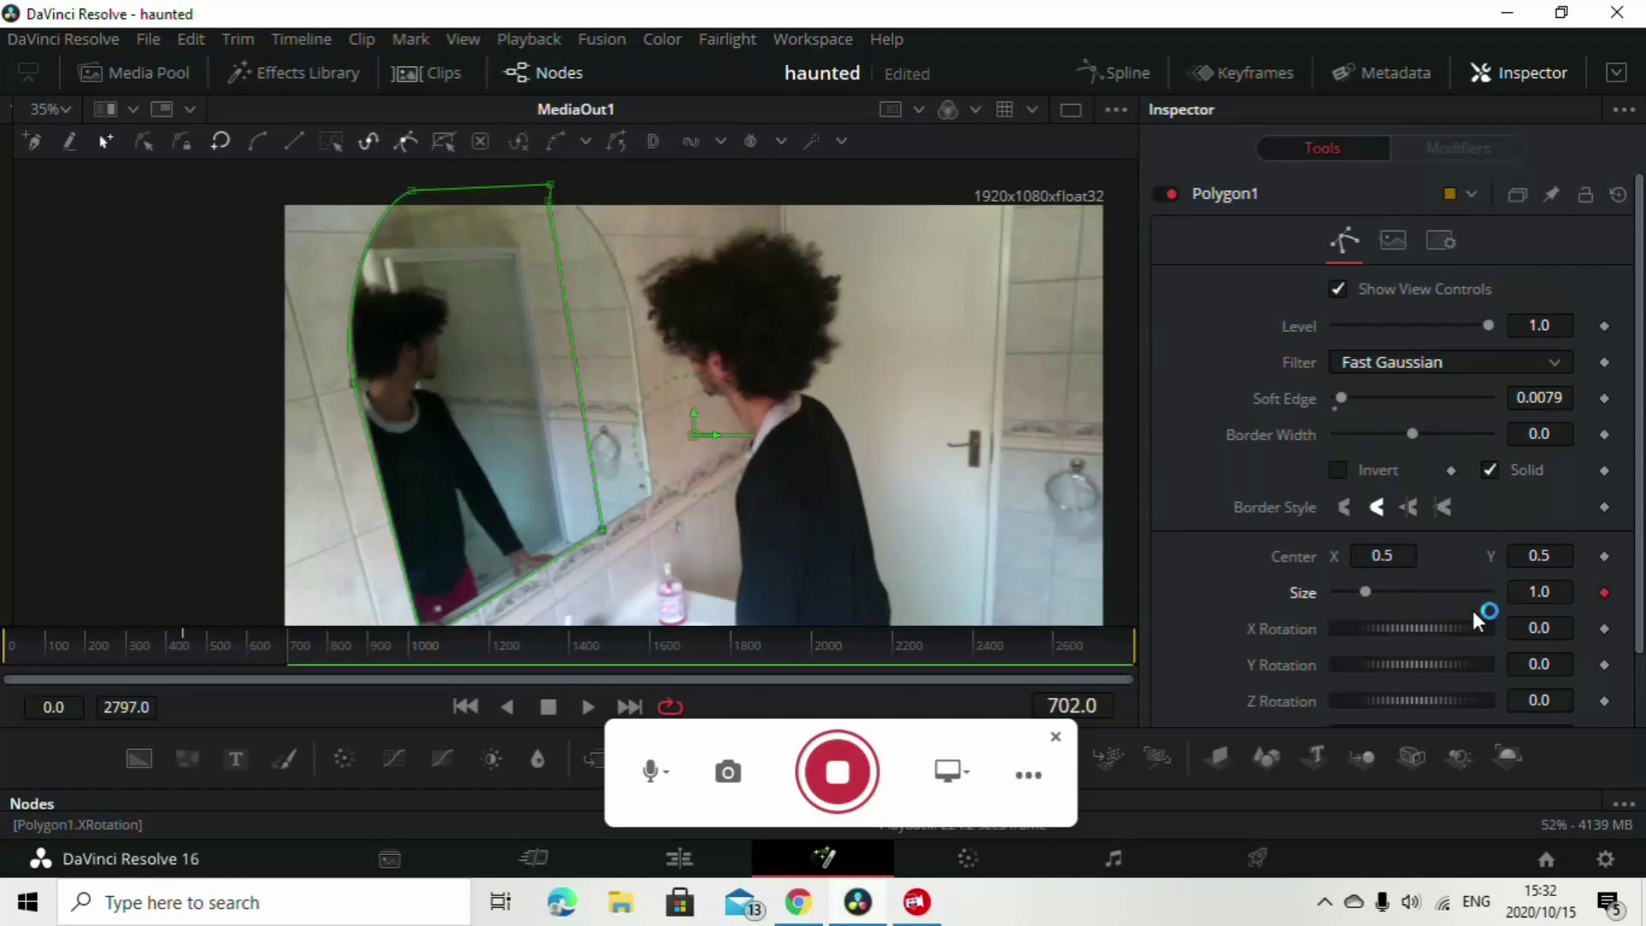
left_click(290, 656)
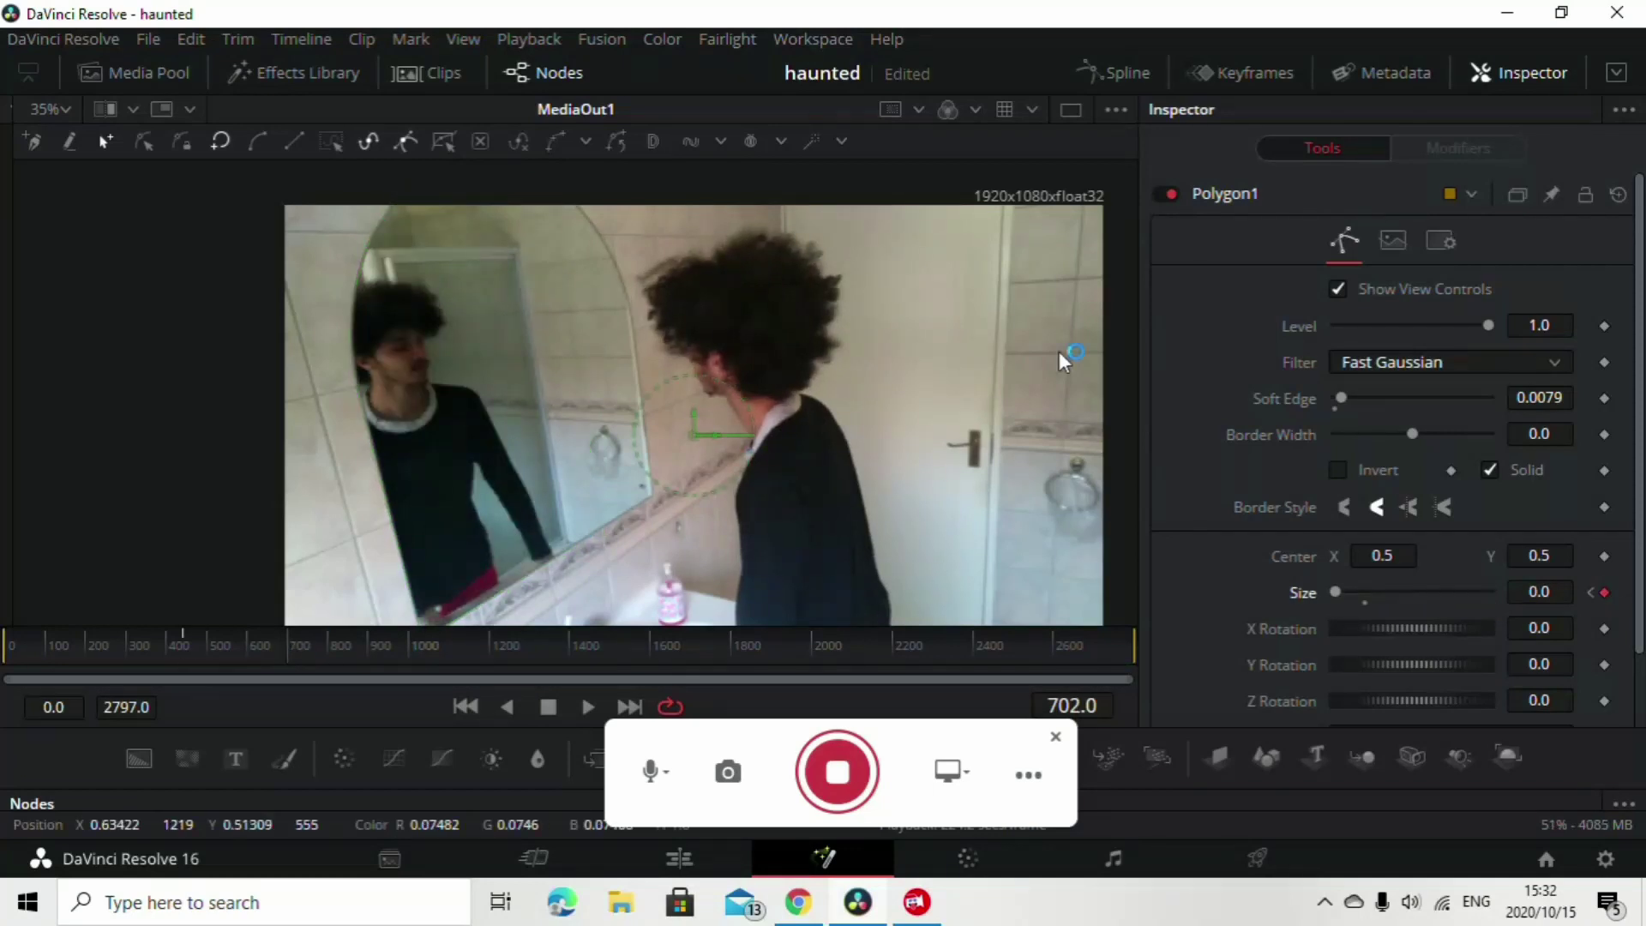
left_click_drag(1488, 323, 1386, 324)
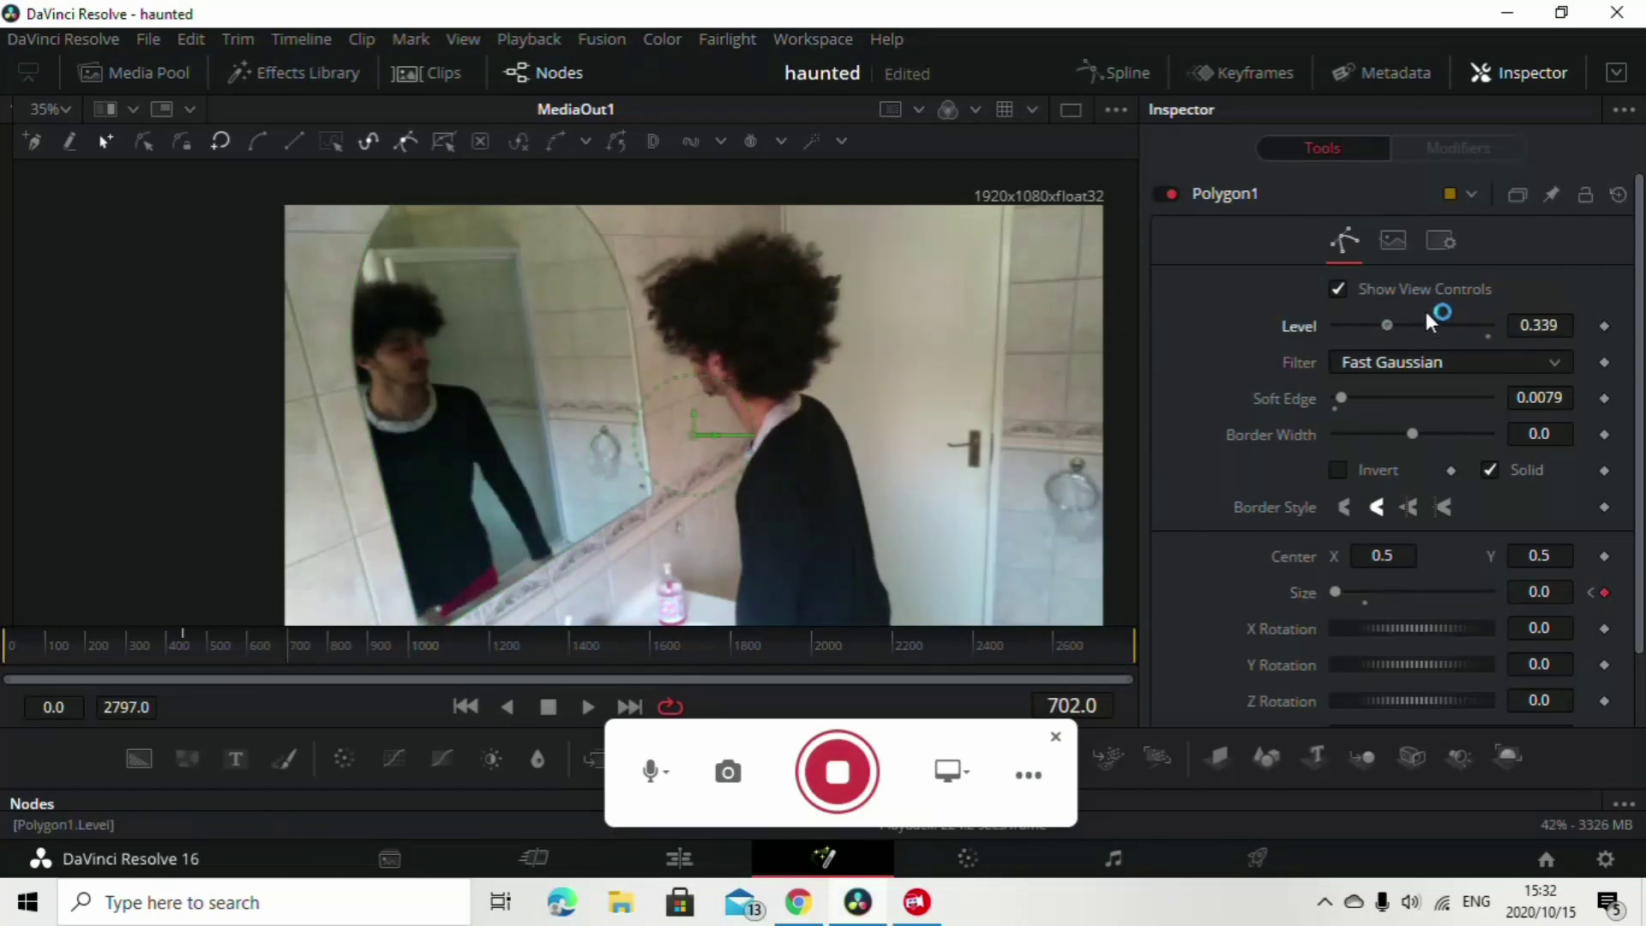
left_click(1591, 592)
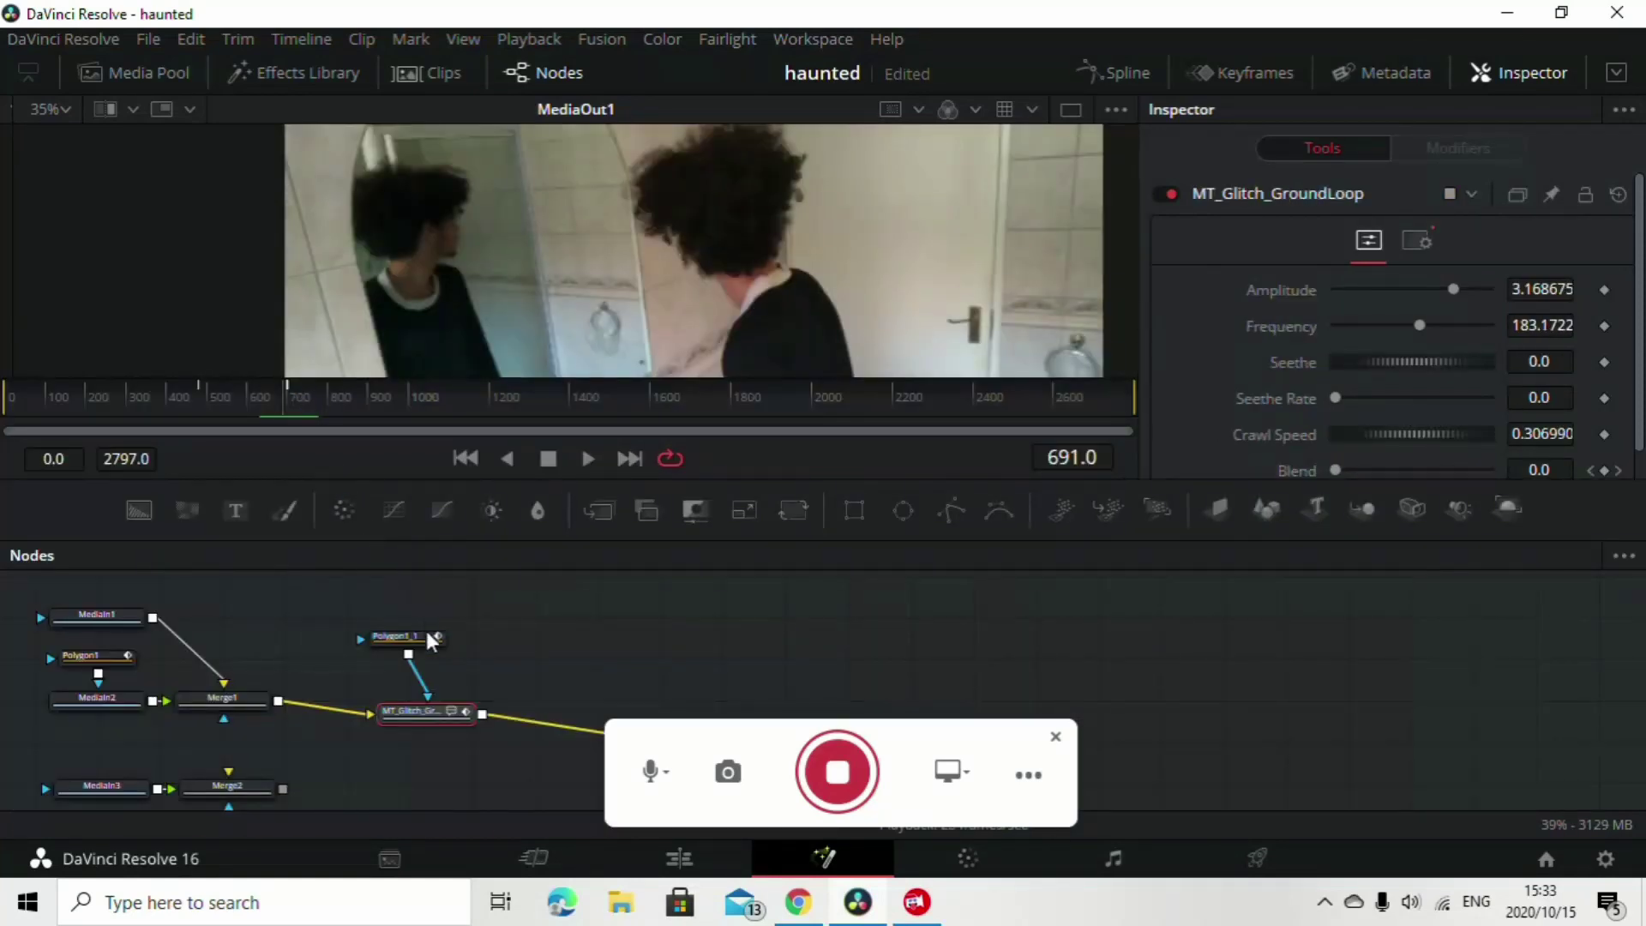
Bring up the MT_Glitch_GroundLoop settings and preview frames around the glitch transition
left_click(424, 636)
left_click_drag(673, 377, 684, 439)
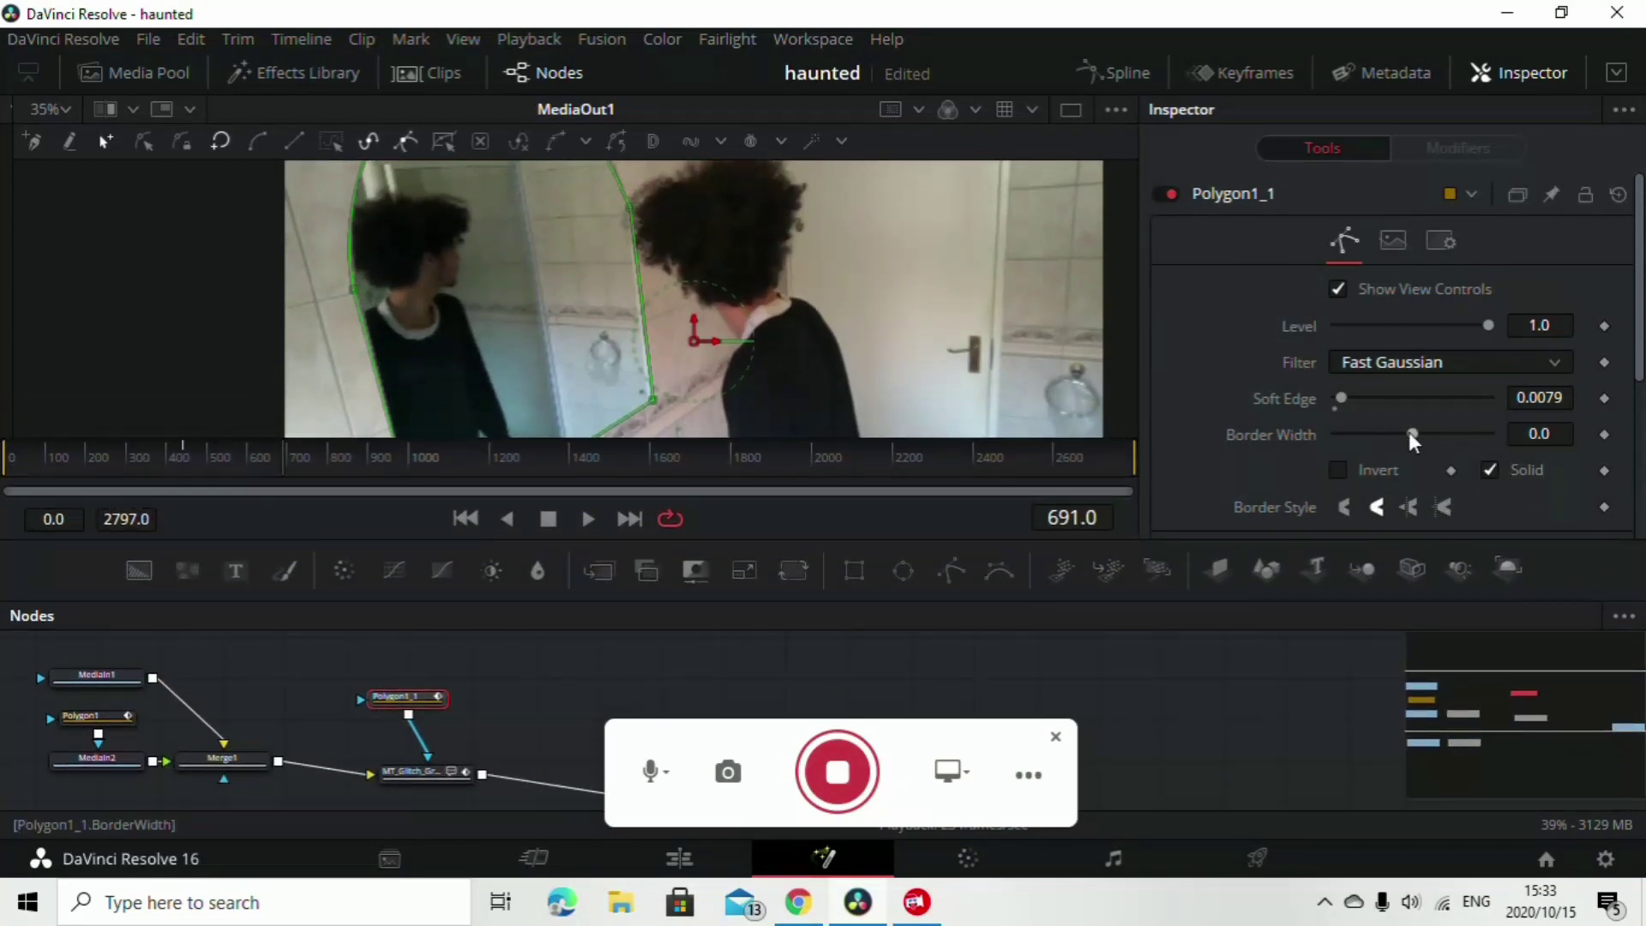
scroll(1411, 388, "down", 3)
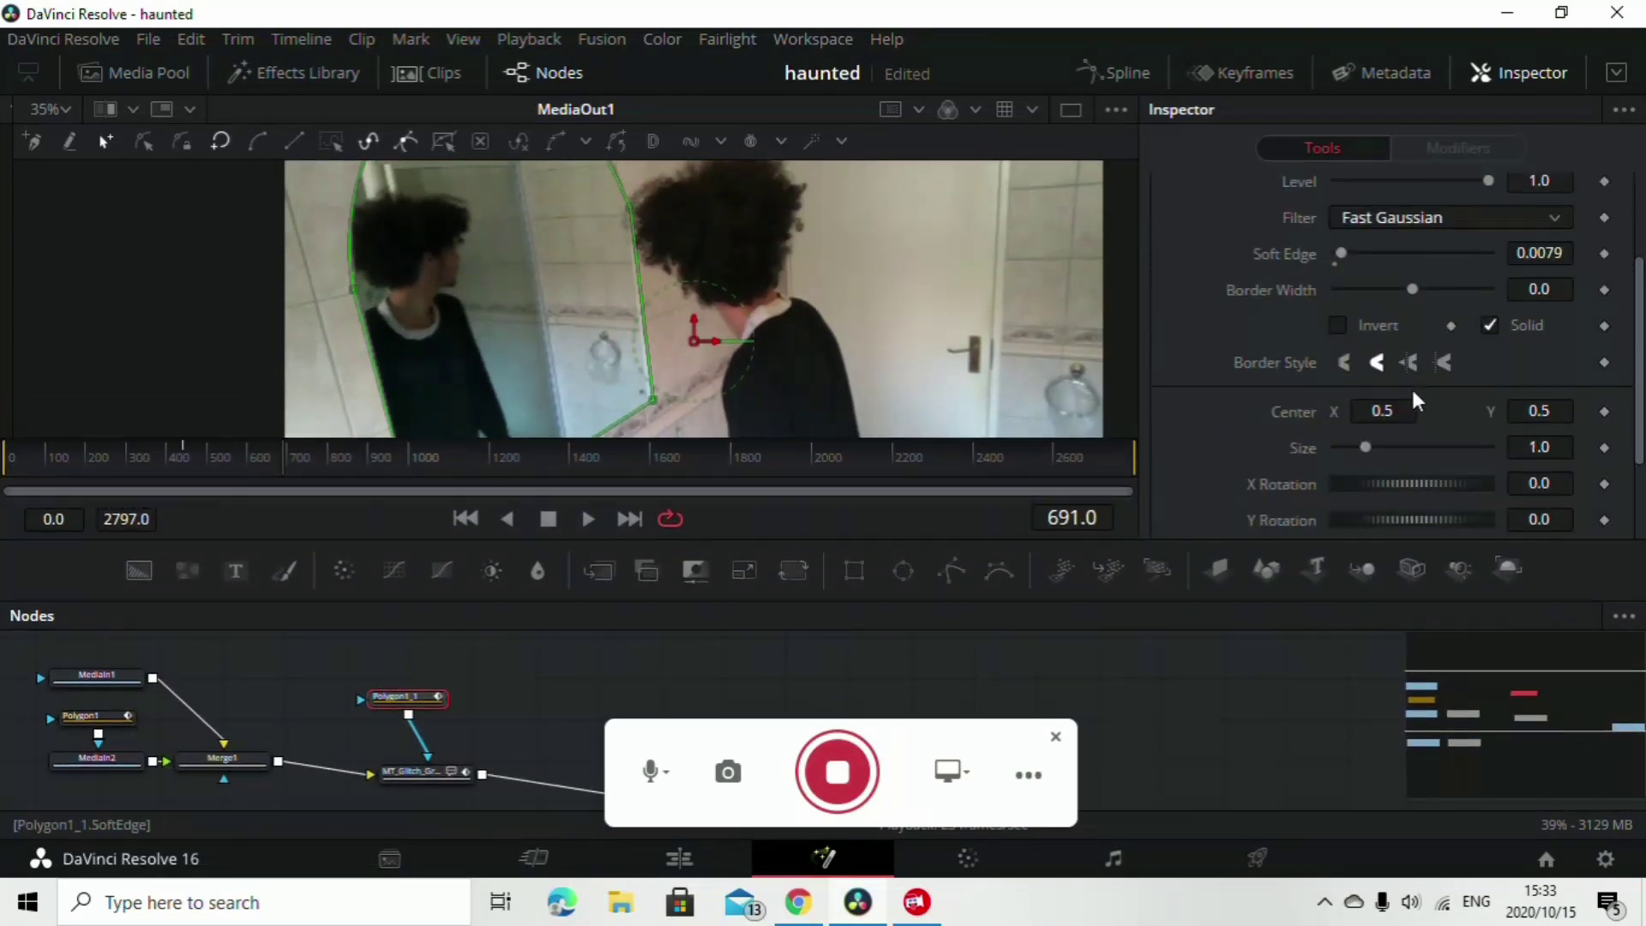
left_click(422, 770)
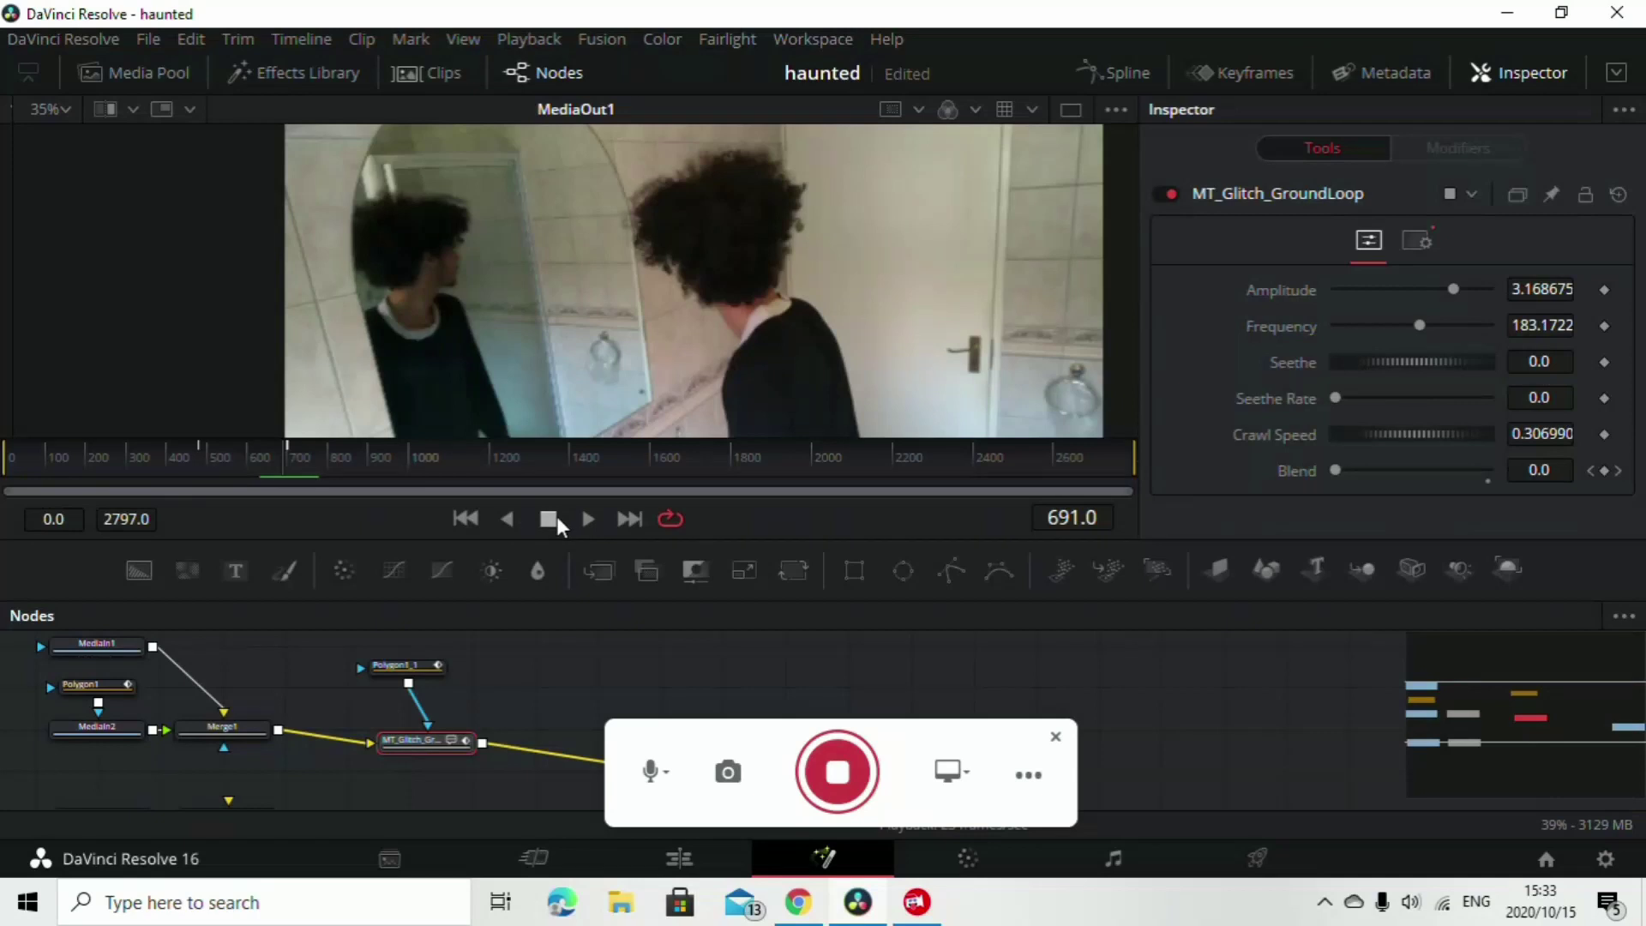
left_click_drag(281, 461, 286, 461)
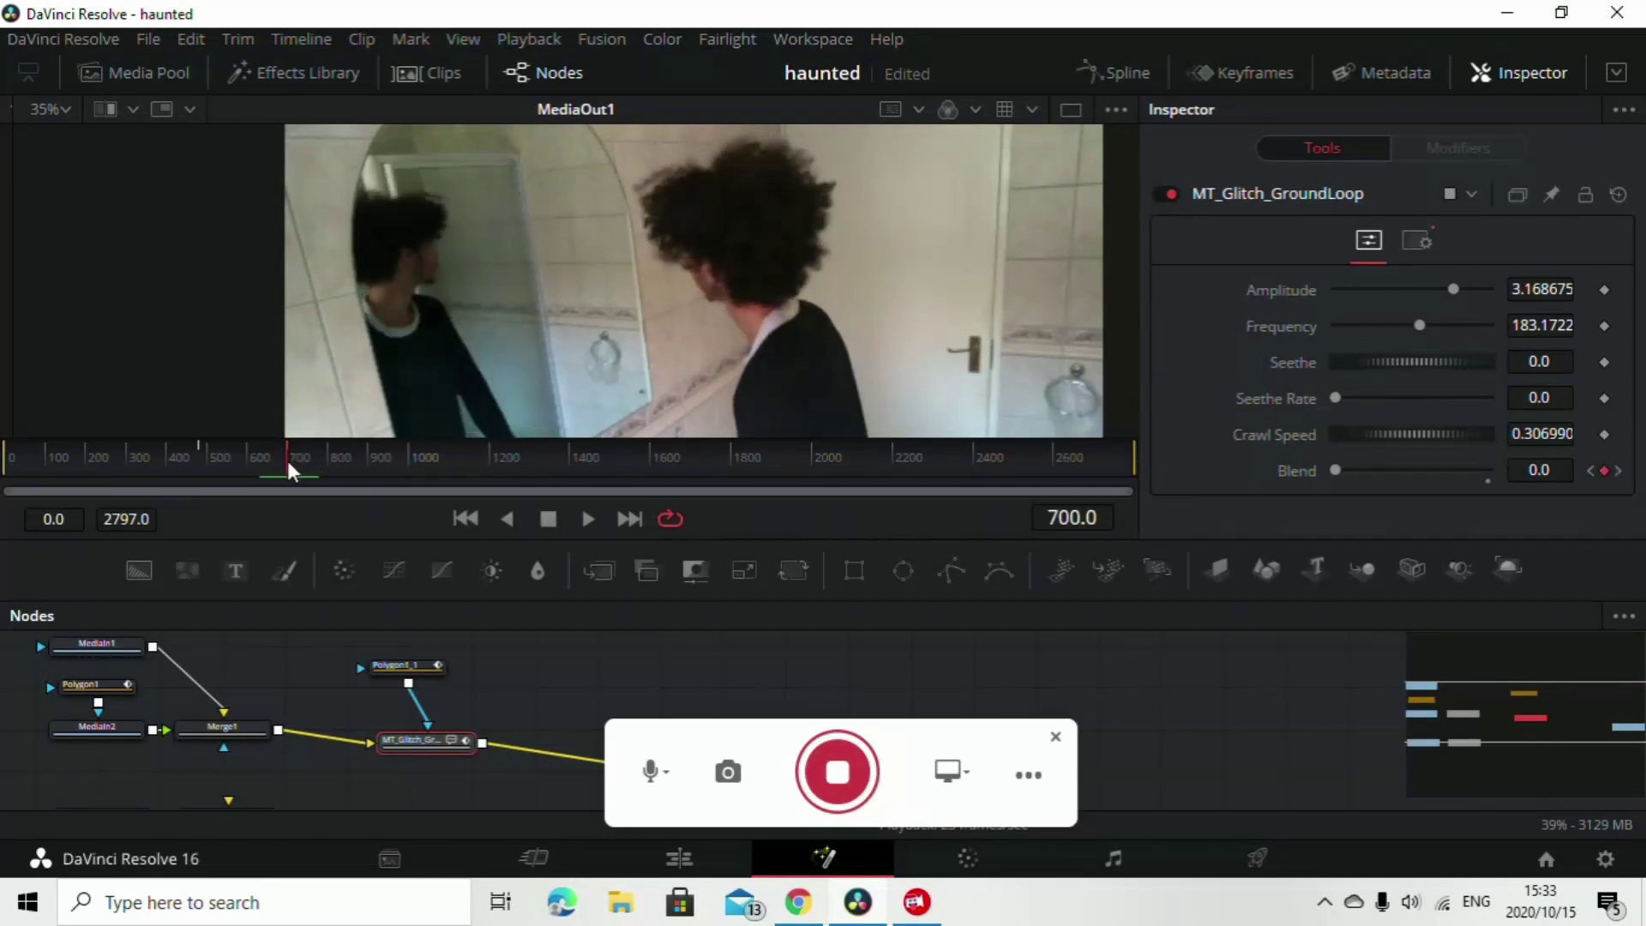
Set Blend to about 0.945 at frame 481 and 1.0 at 699, removing the frame-700 key
left_click(1592, 473)
left_click_drag(1334, 468, 1272, 481)
left_click(1618, 471)
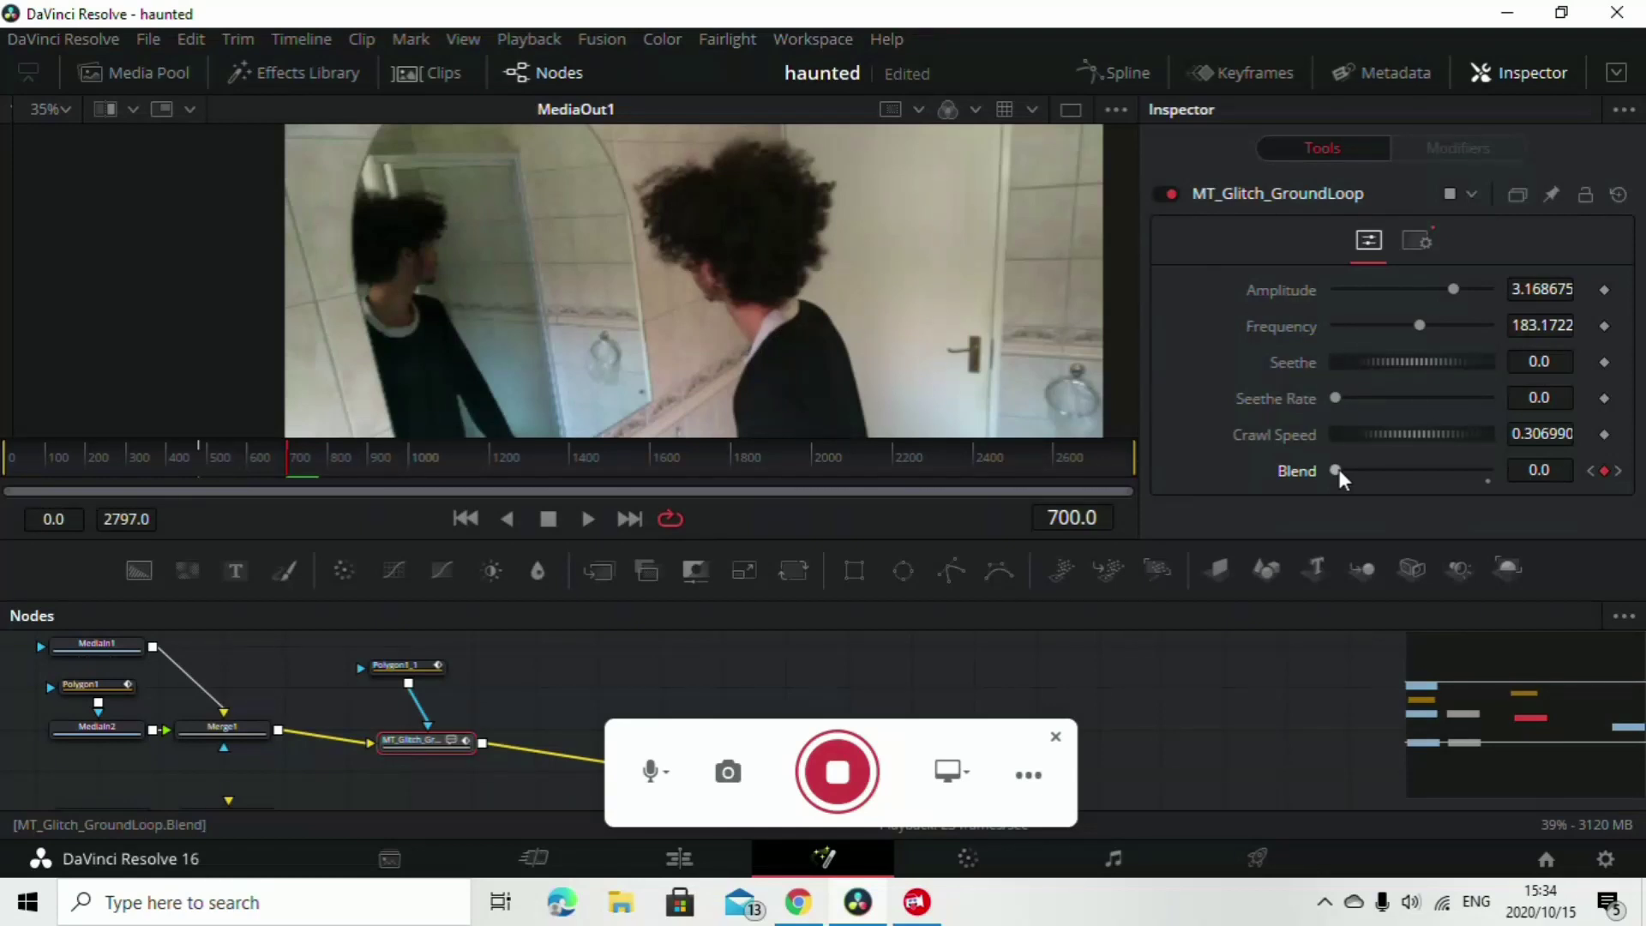
key("Left")
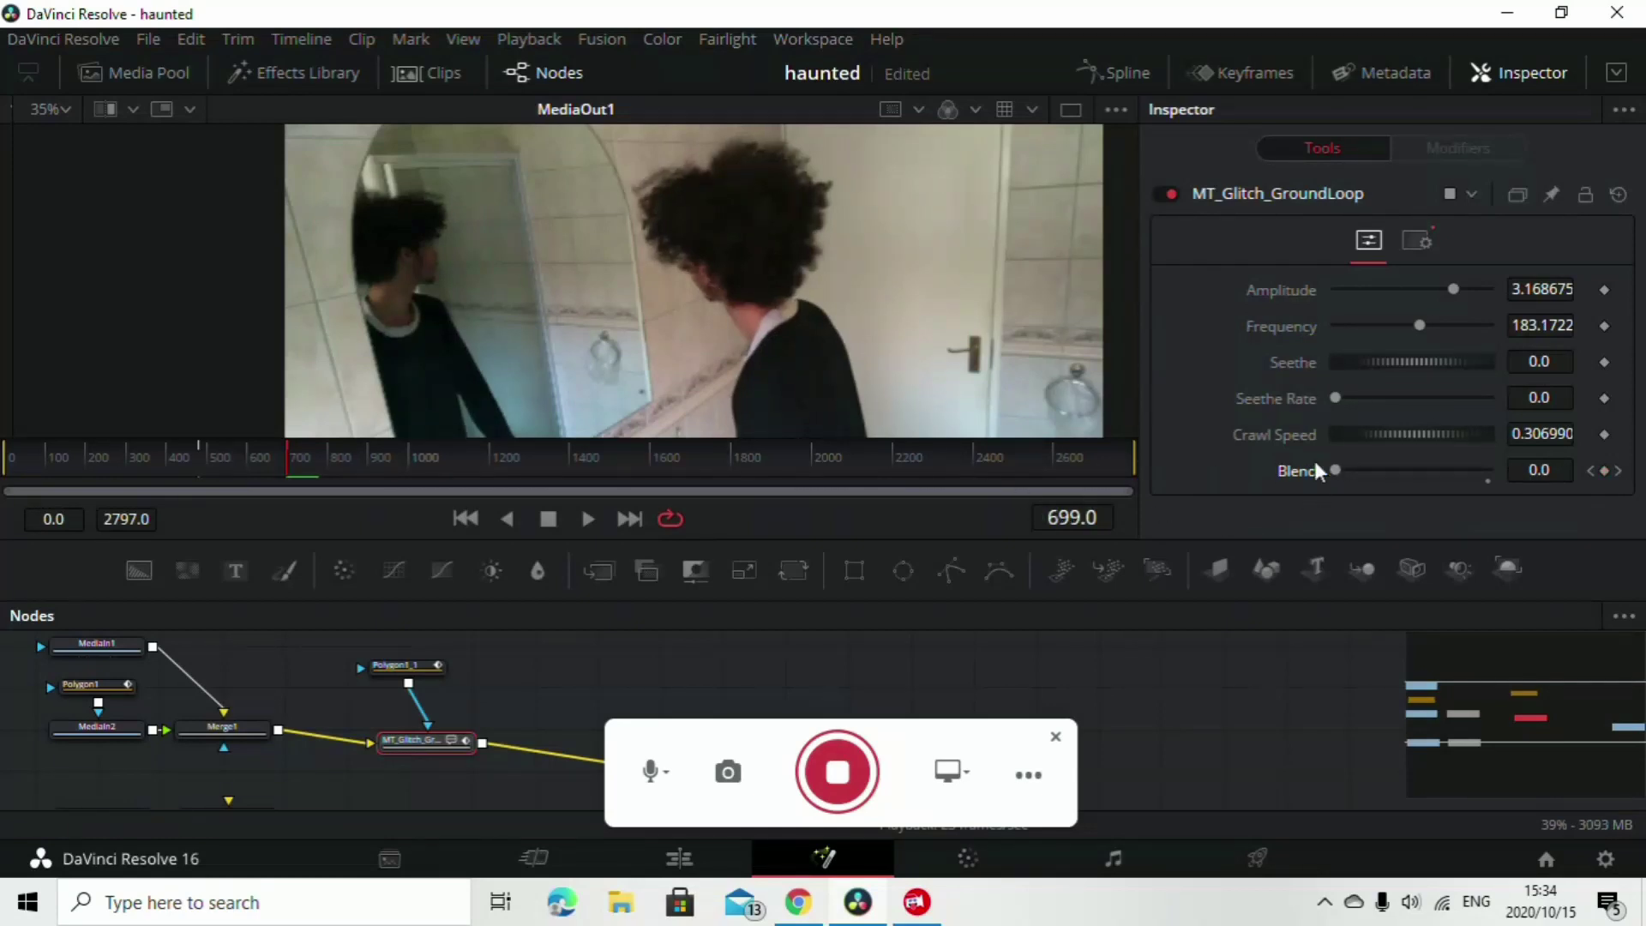
left_click_drag(1399, 468, 1506, 469)
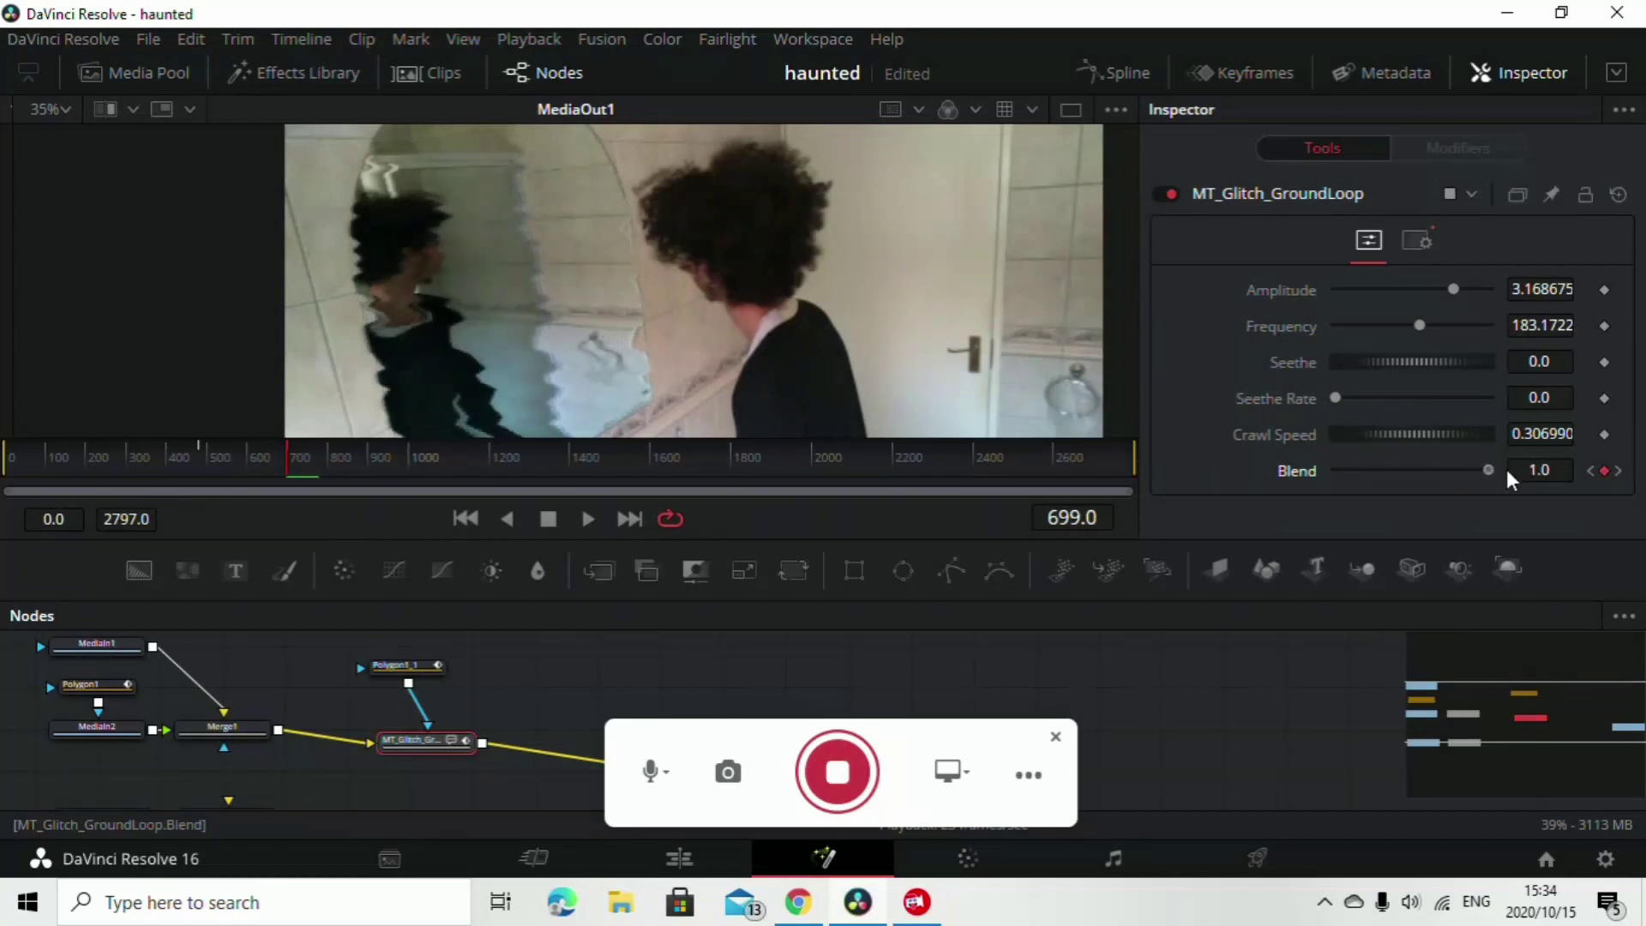
key("Right")
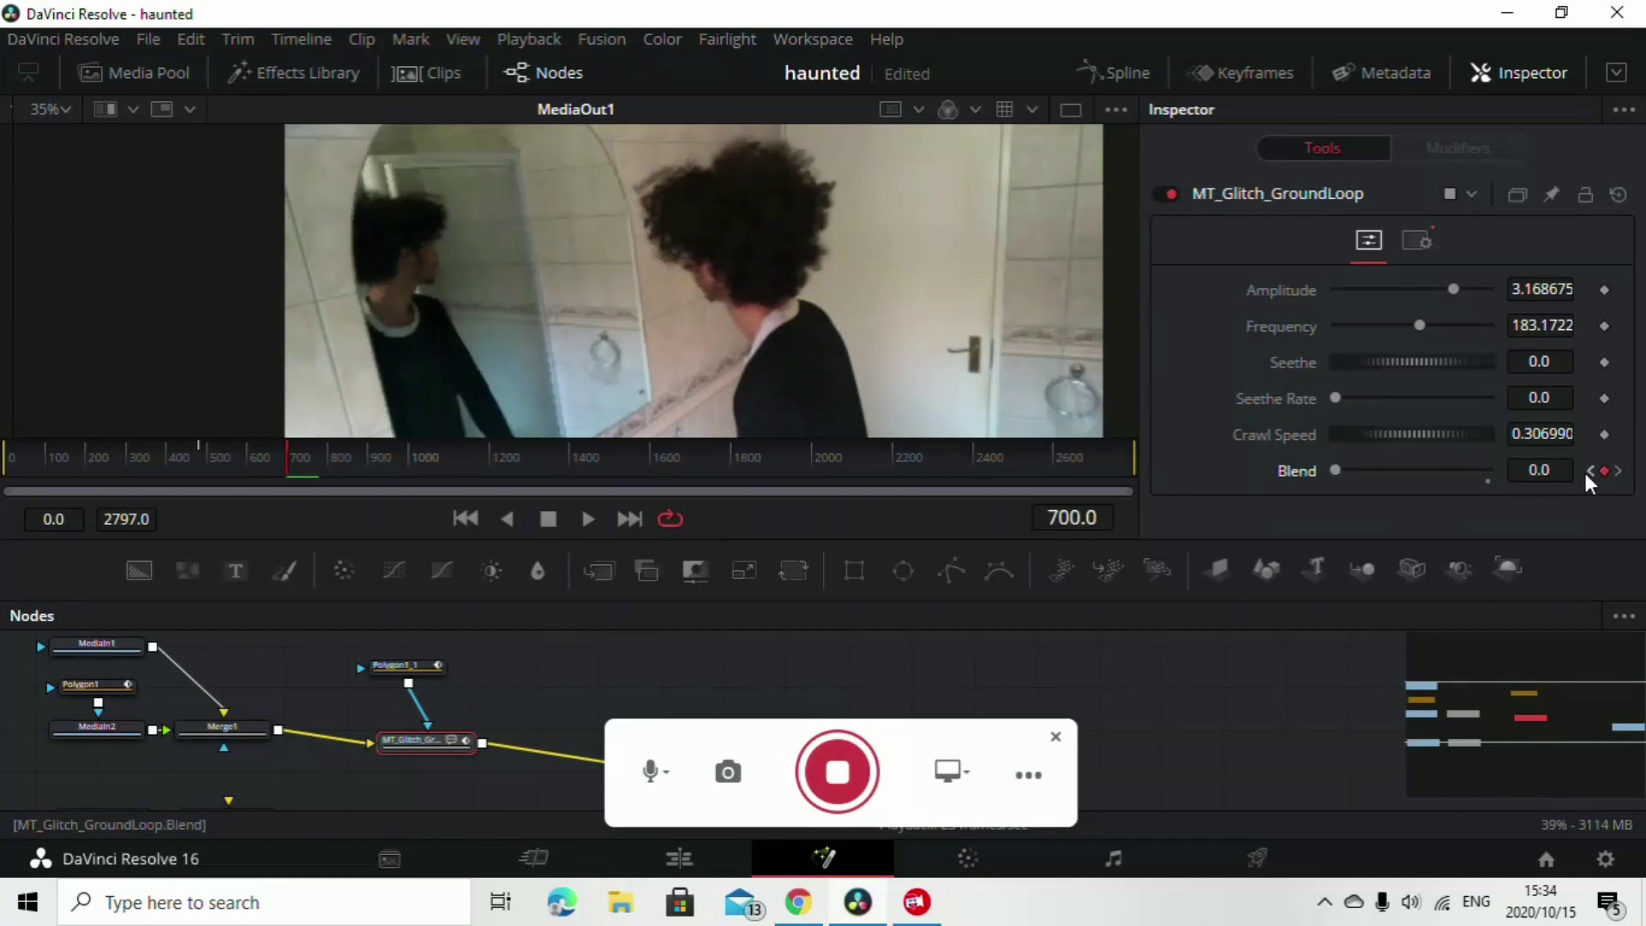
left_click(1603, 471)
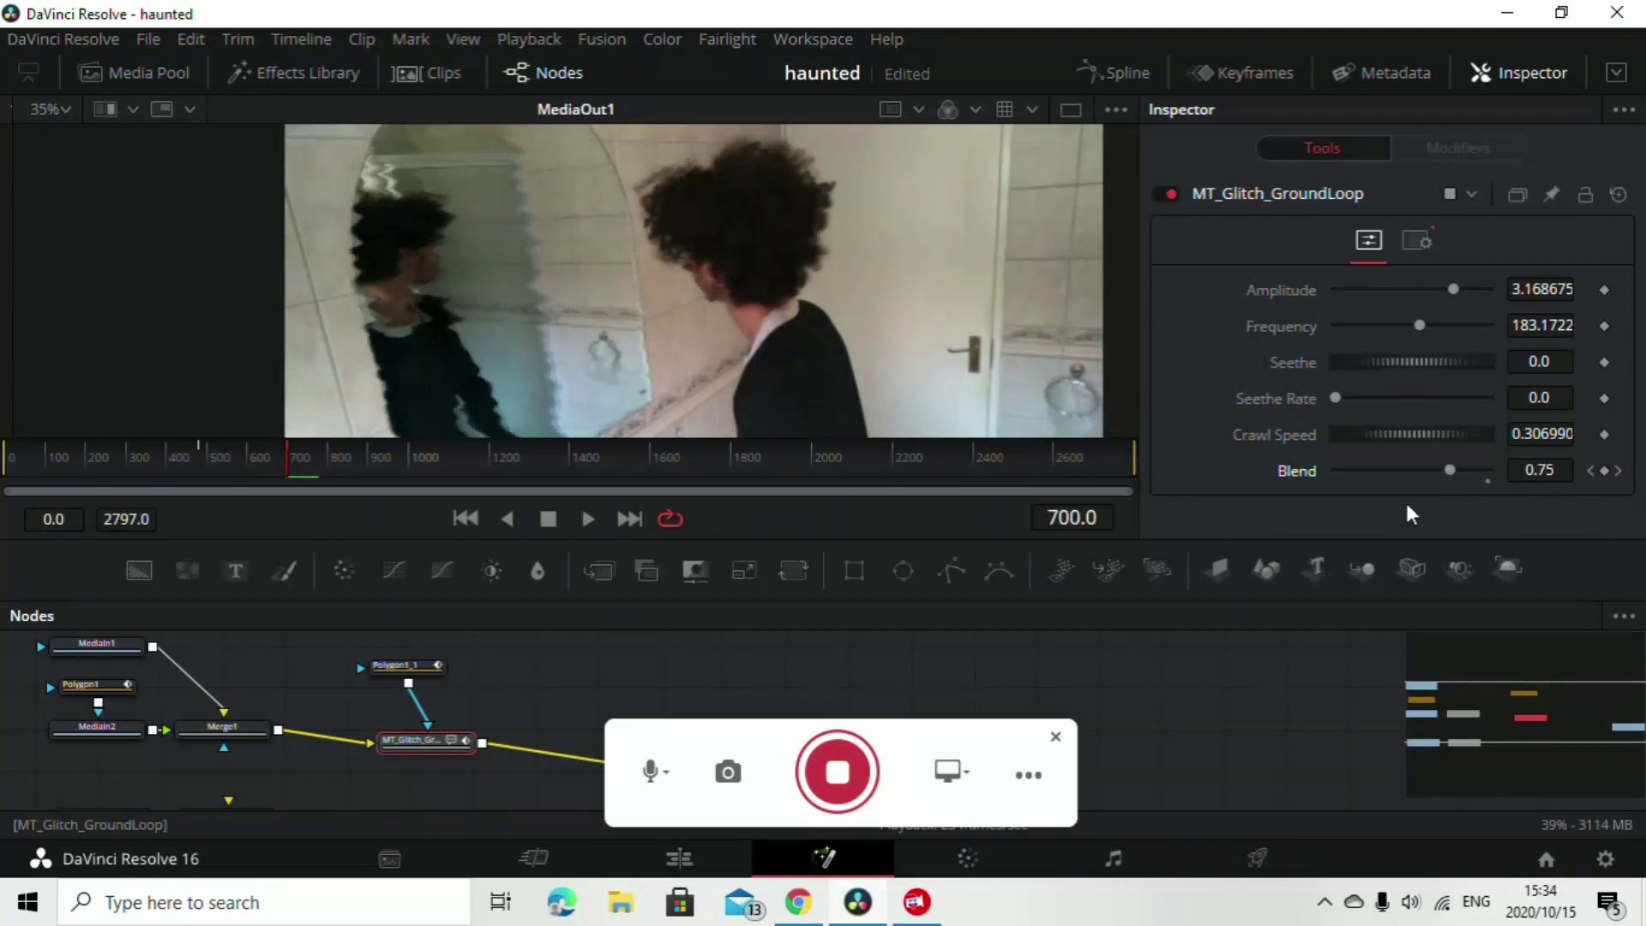
Step through frames 700–703 and back to 691 to review the Blend fade-out
key("Right")
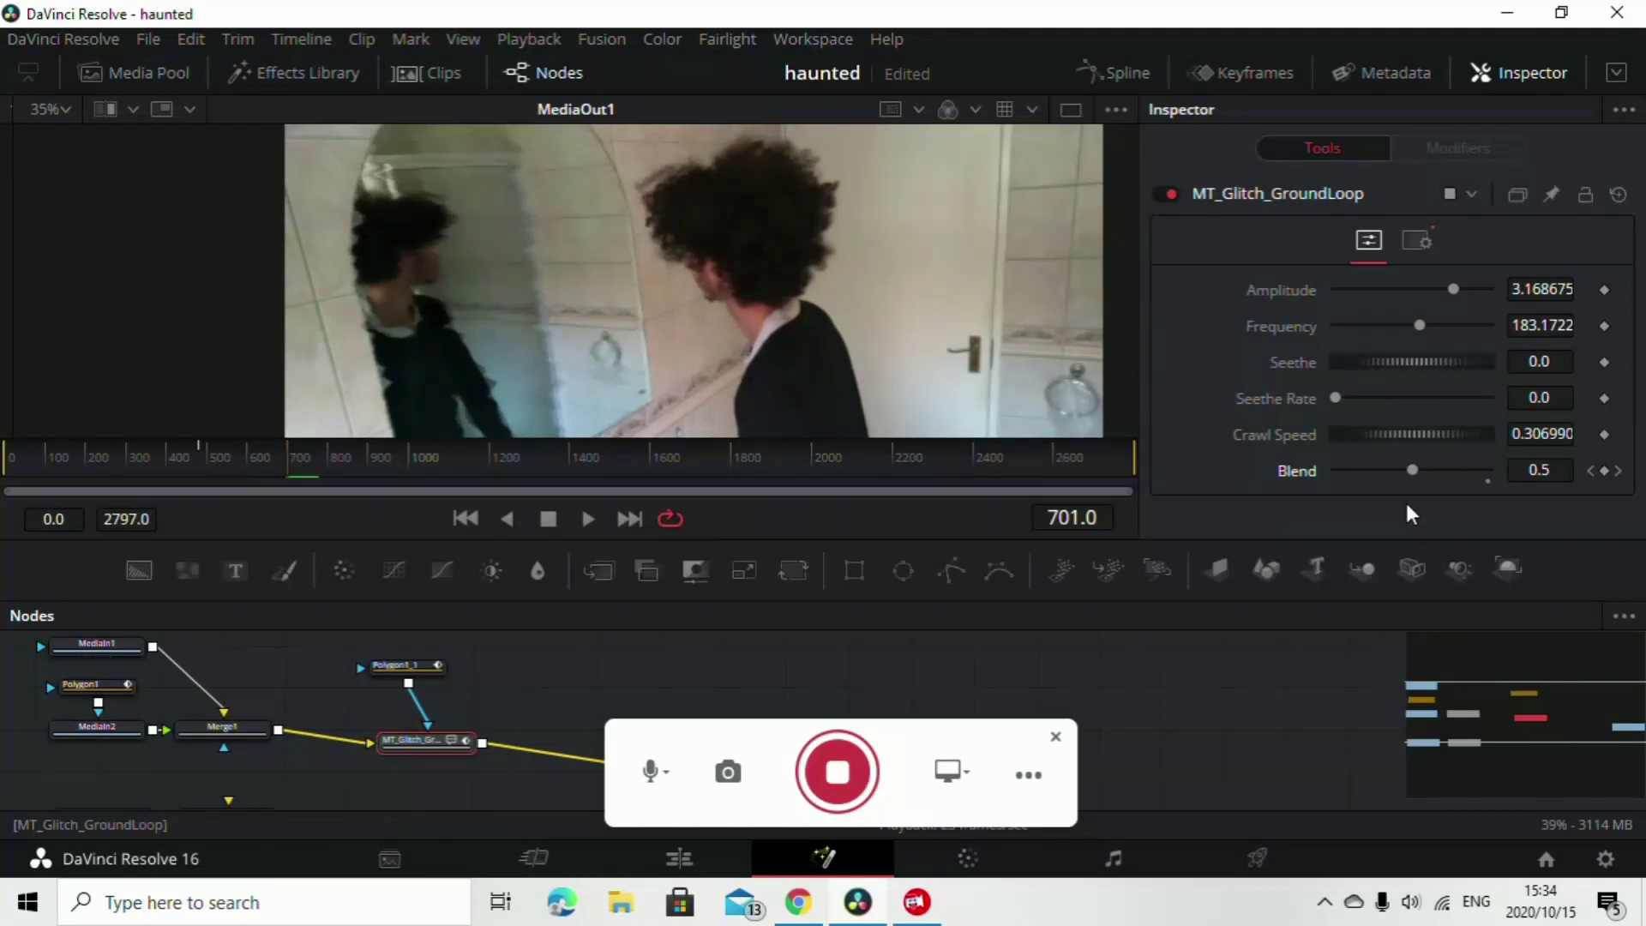
key("Right")
key("Right")
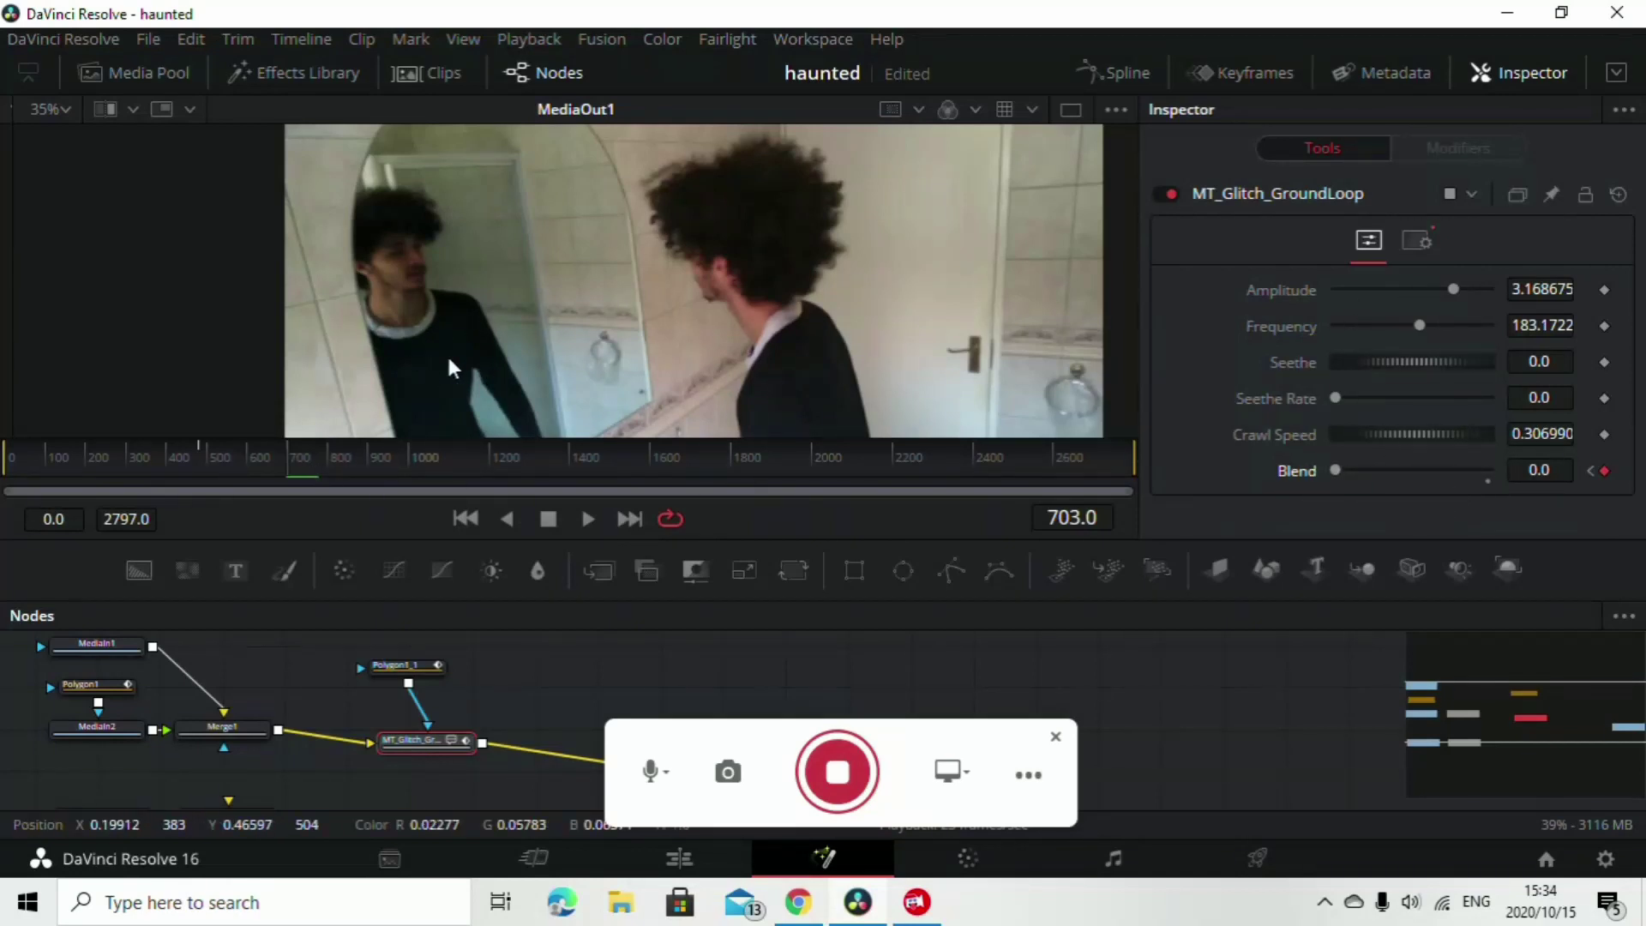
key("Left")
key("Left")
key("Left")
key("Left")
key("Left")
key("Left")
key("Left")
key("Left")
key("Left")
key("Left")
key("Left")
key("Left")
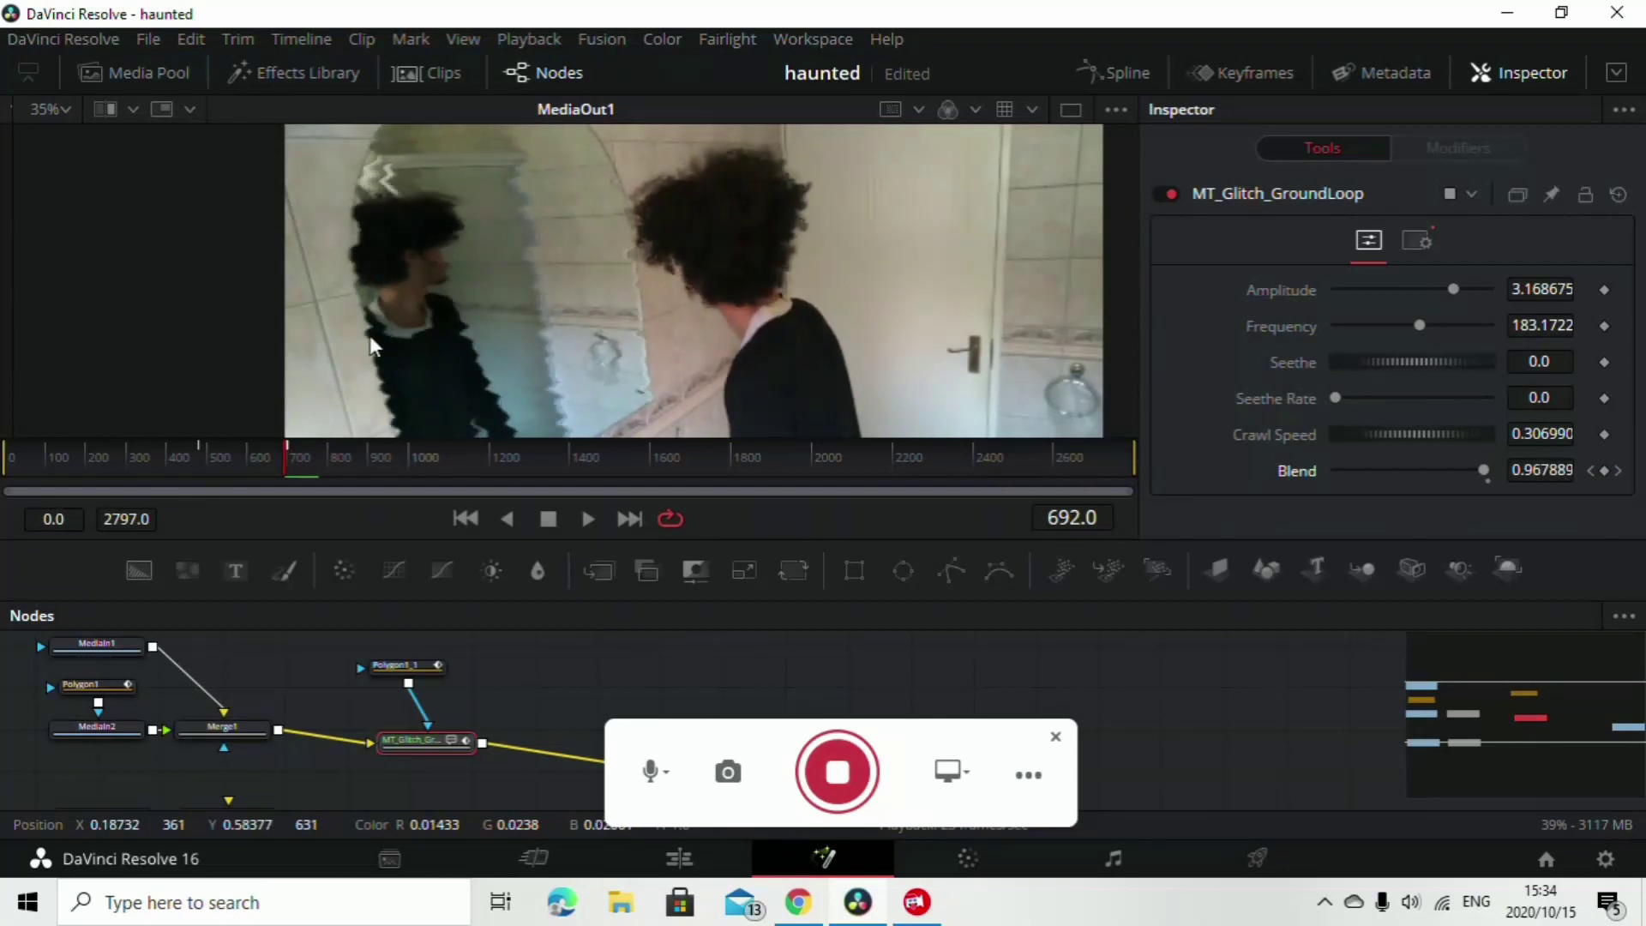
key("Left")
key("Right")
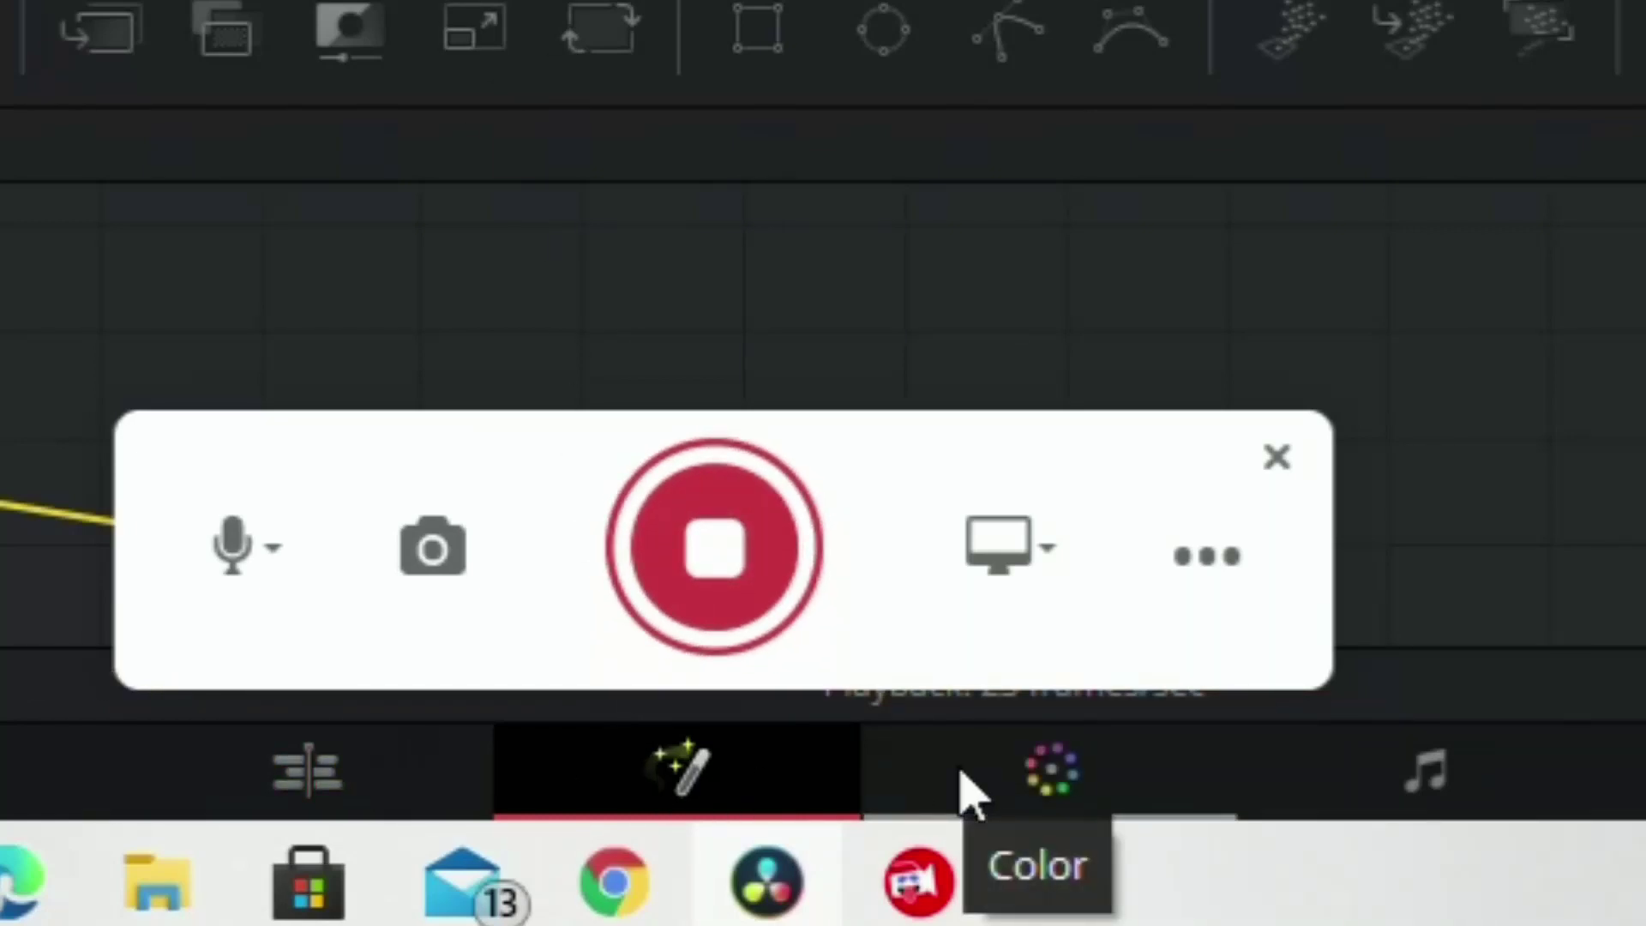
On the Color page, frame the mirror's polygon window and apply JPEG Damage to node 01
left_click(1051, 771)
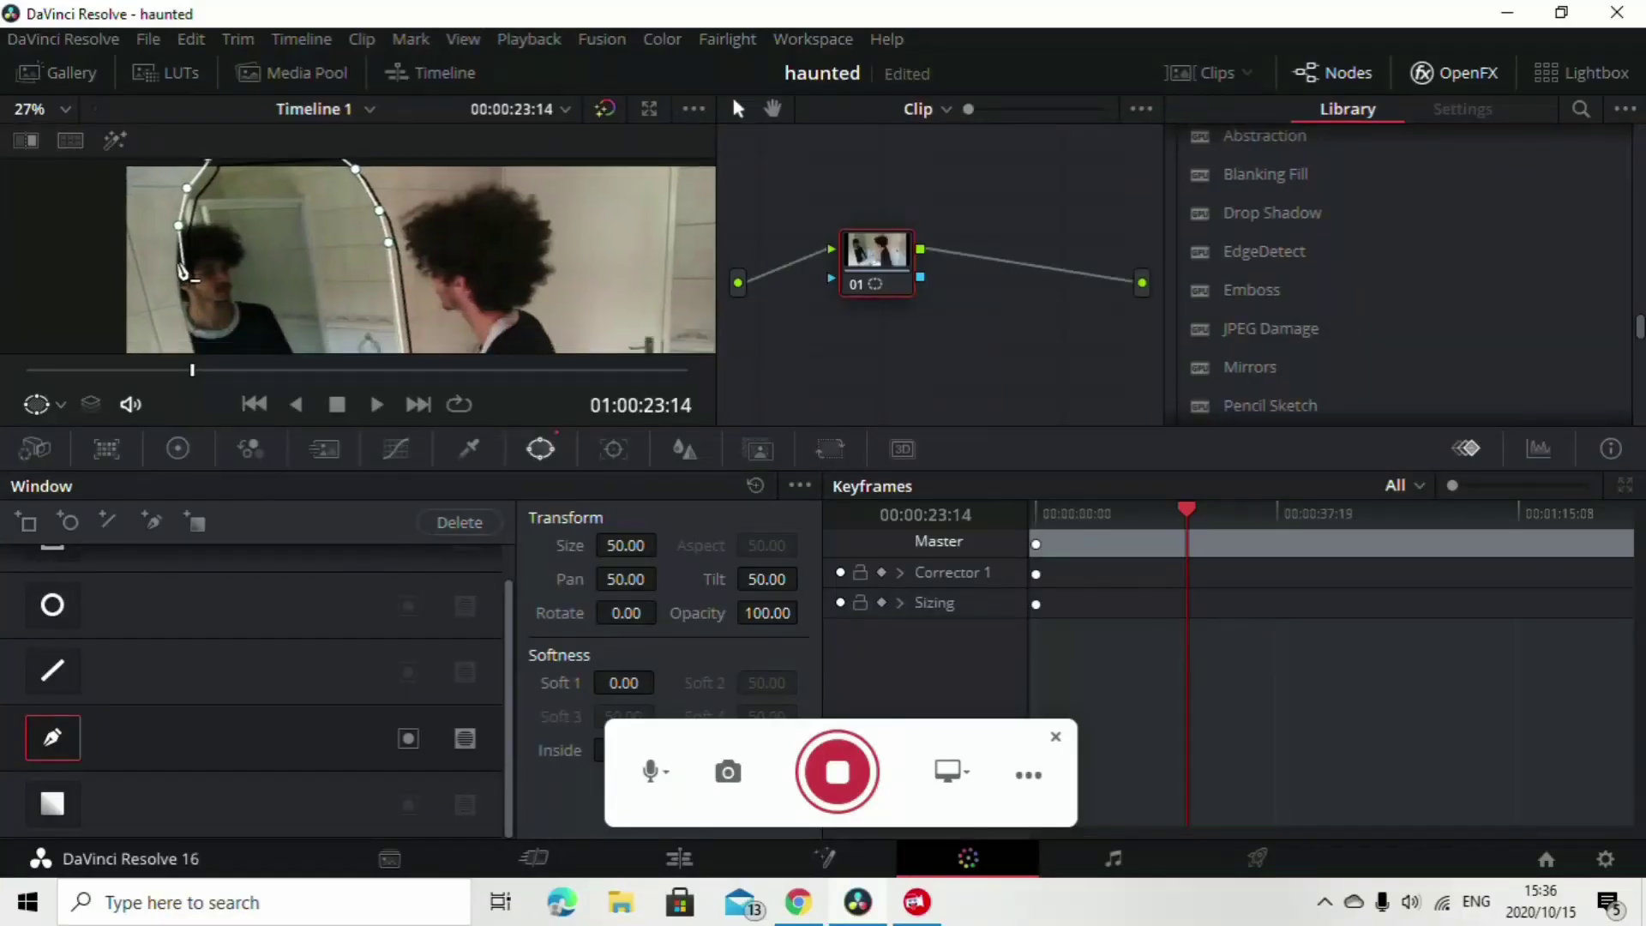
scroll(181, 273, "up", 3)
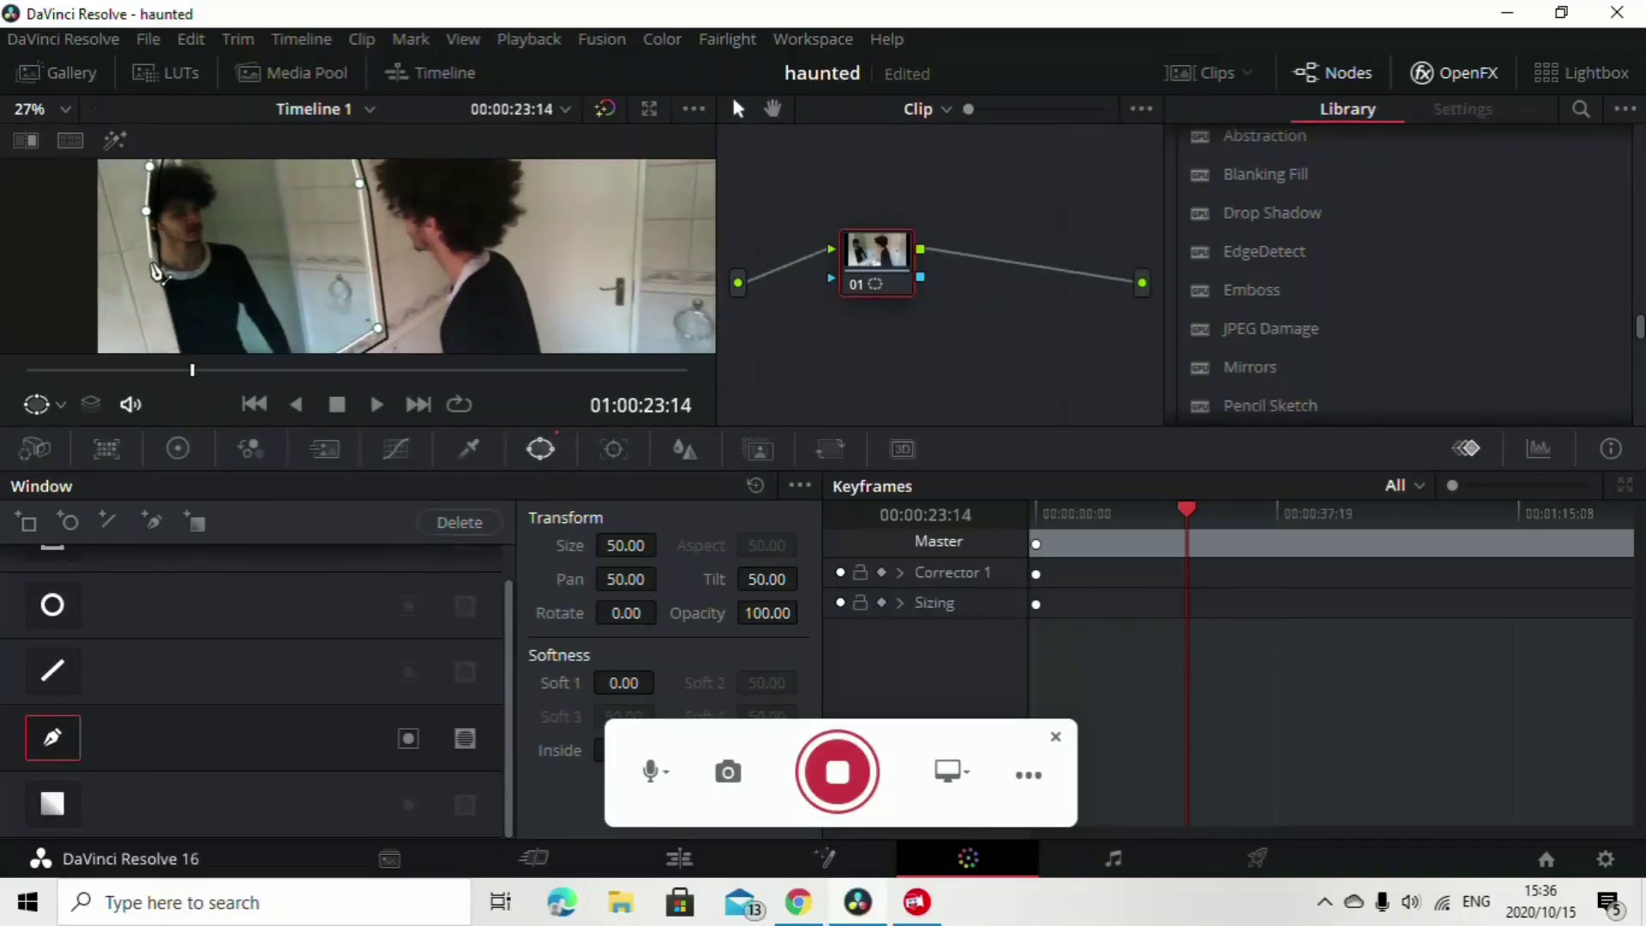
scroll(159, 274, "down", 2)
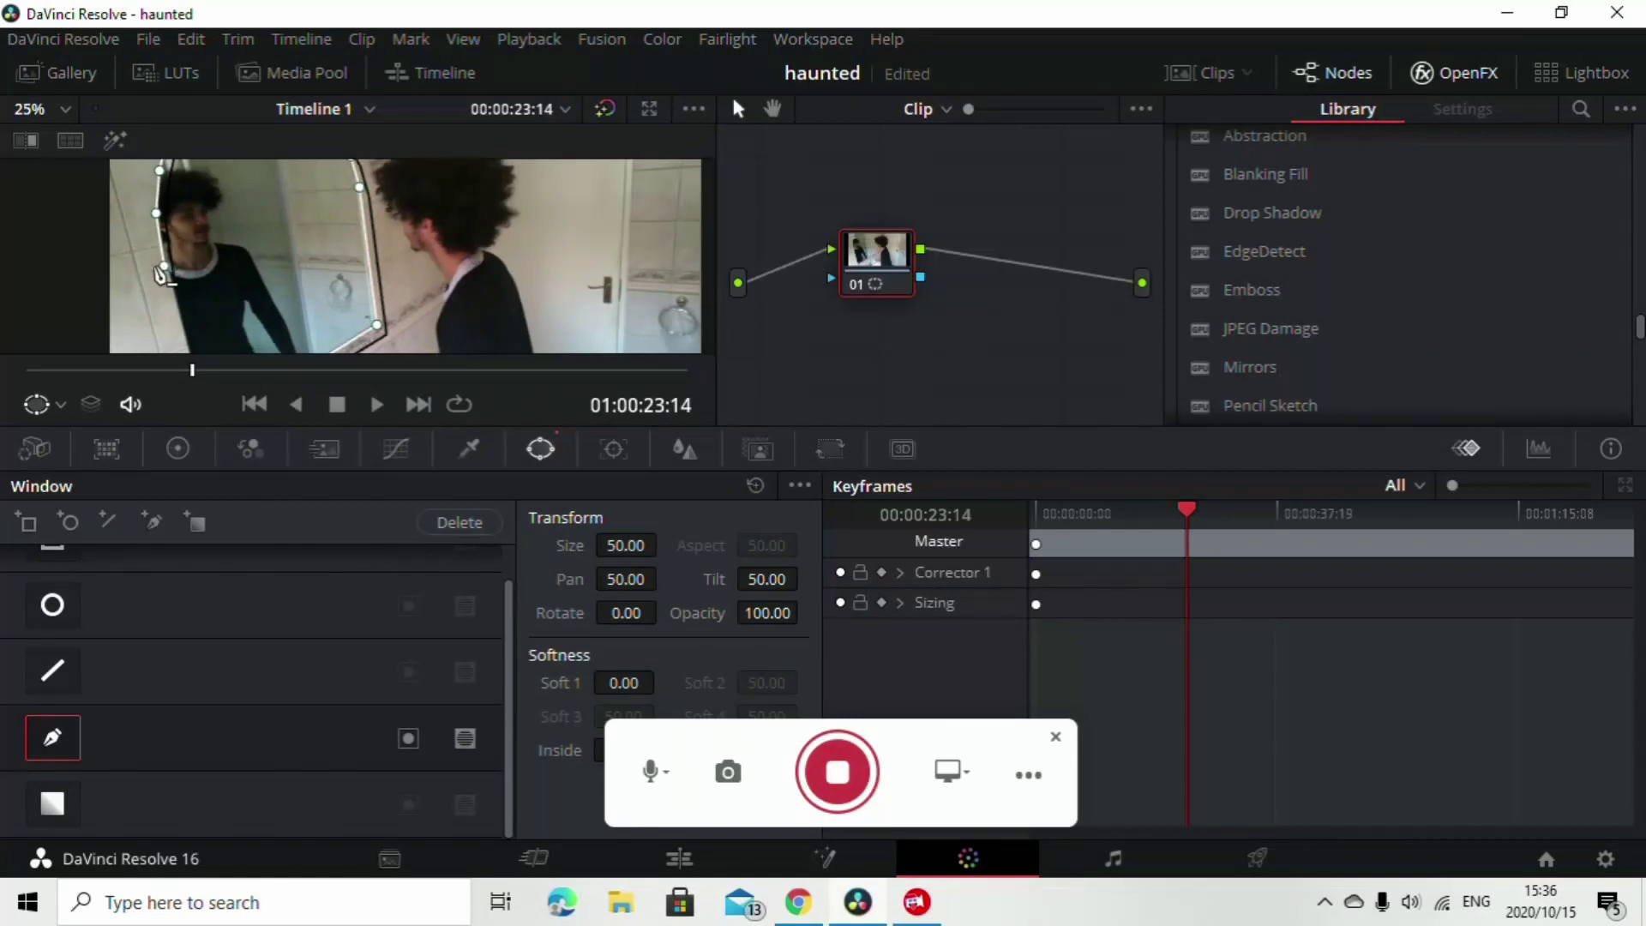
left_click_drag(163, 262, 137, 206)
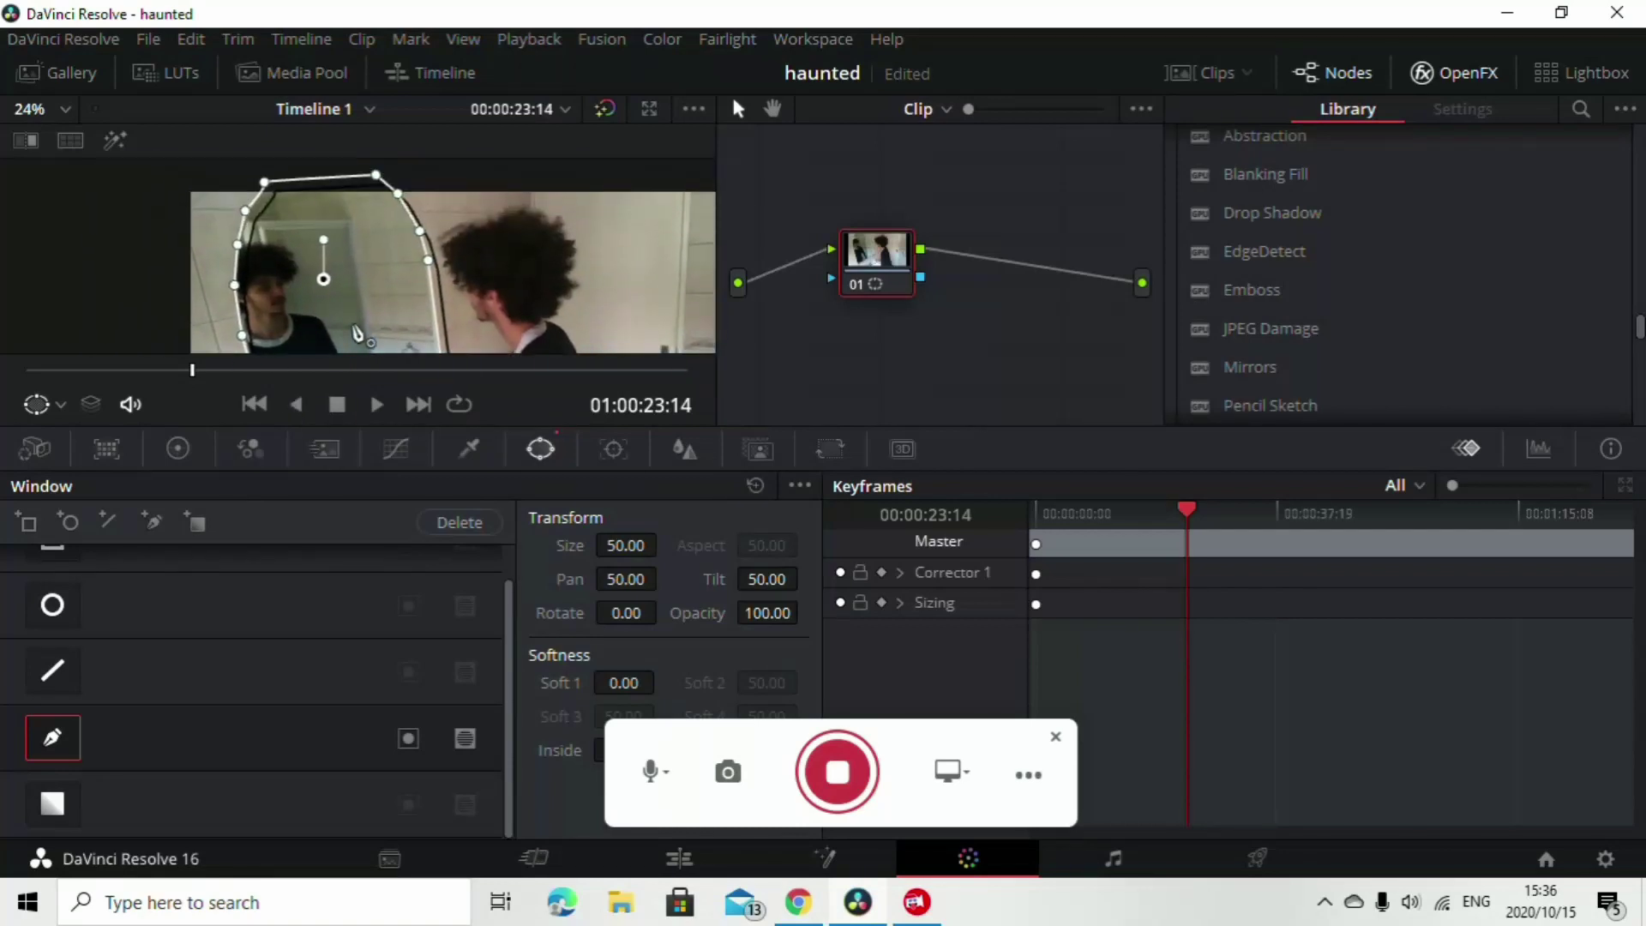
scroll(349, 210, "down", 1)
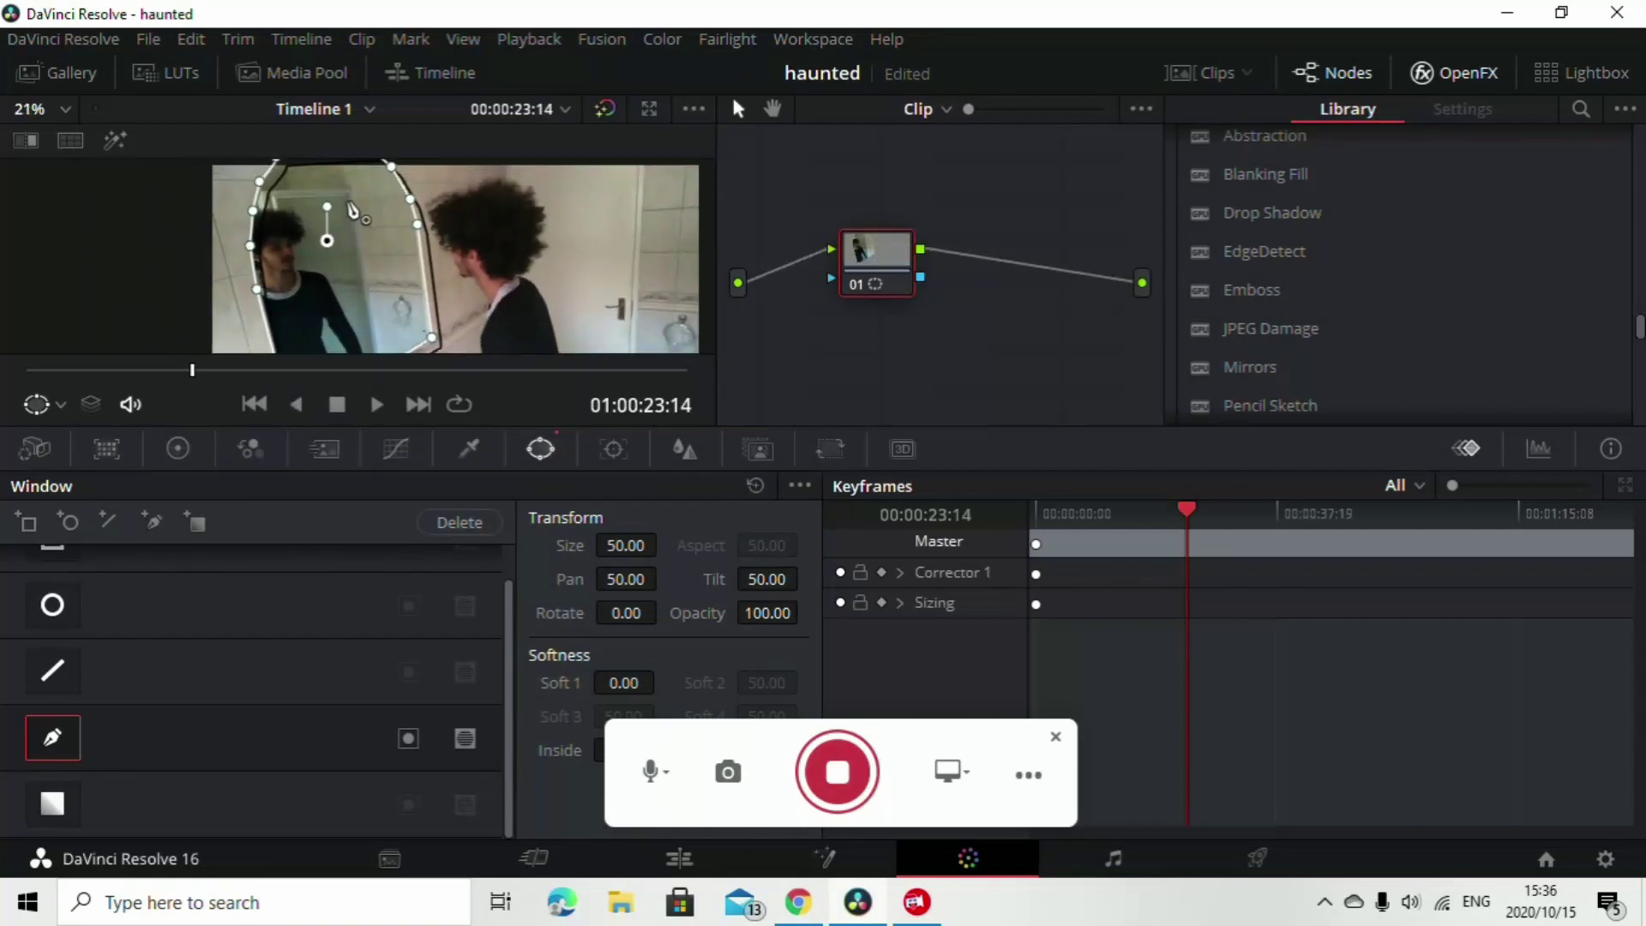
scroll(268, 251, "down", 1)
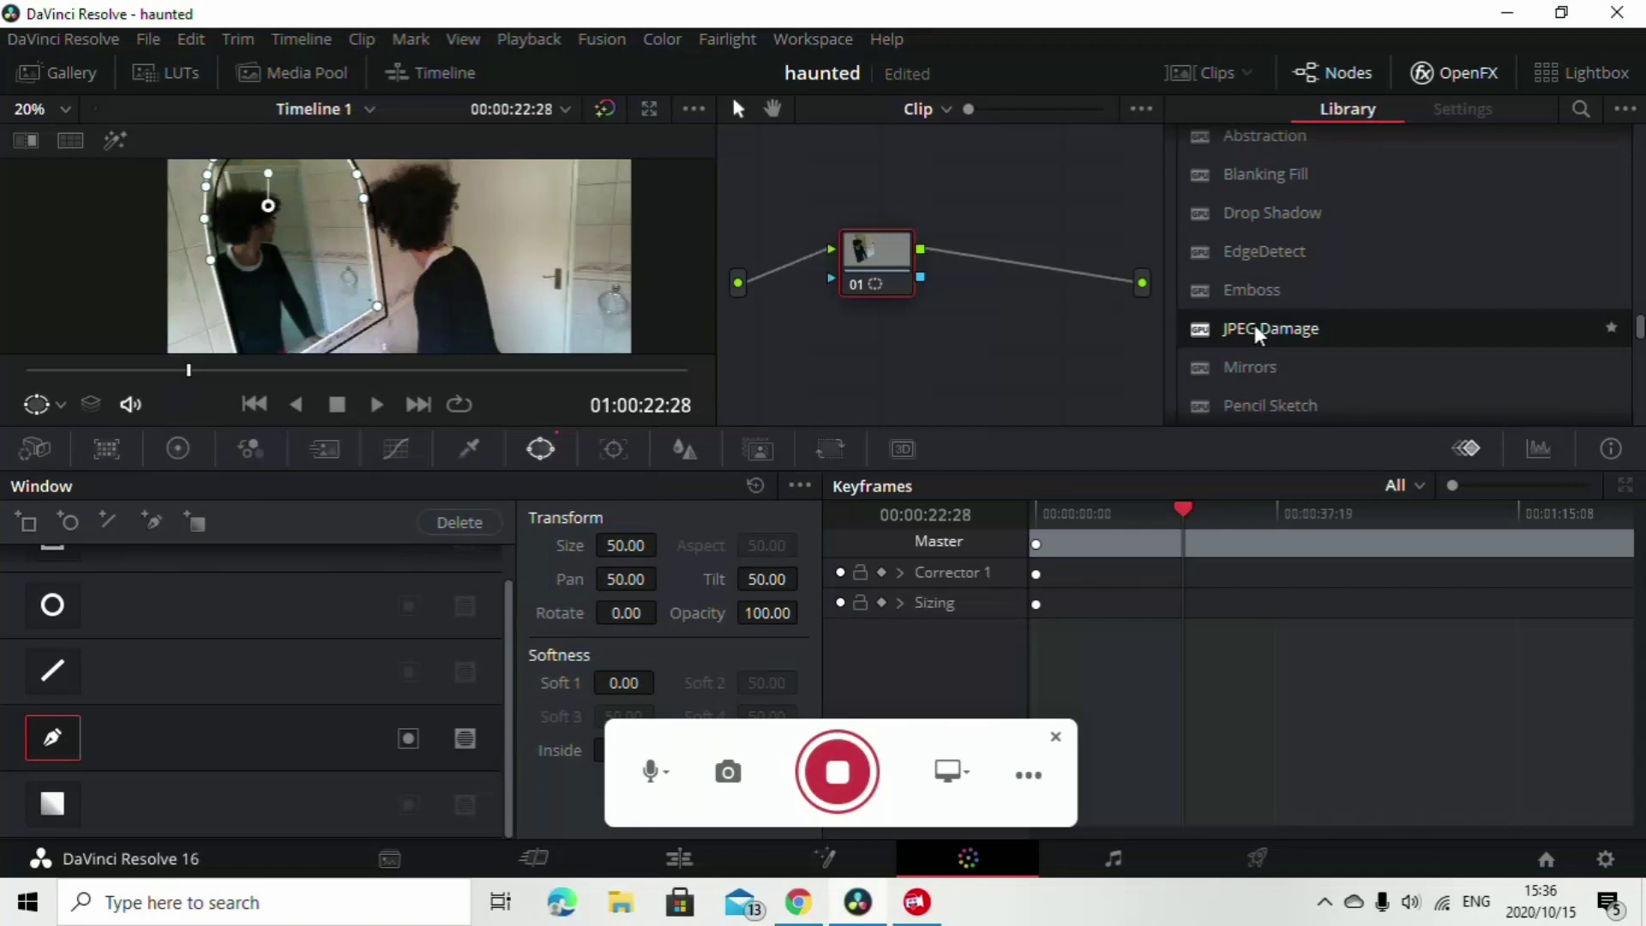
left_click_drag(1258, 328, 896, 279)
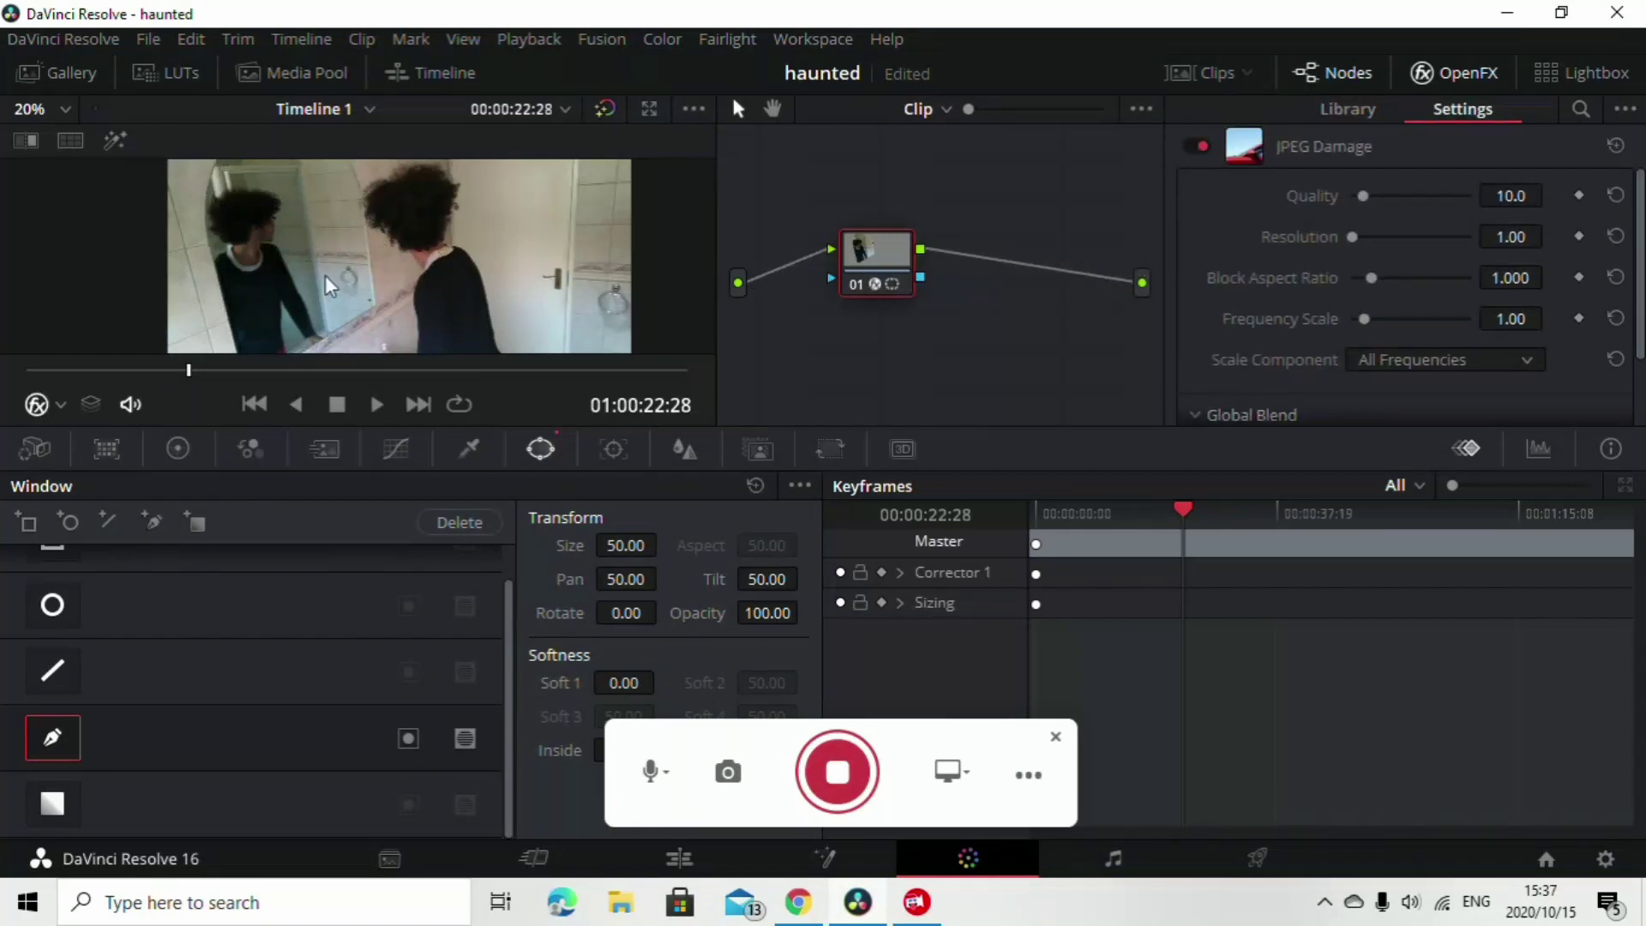